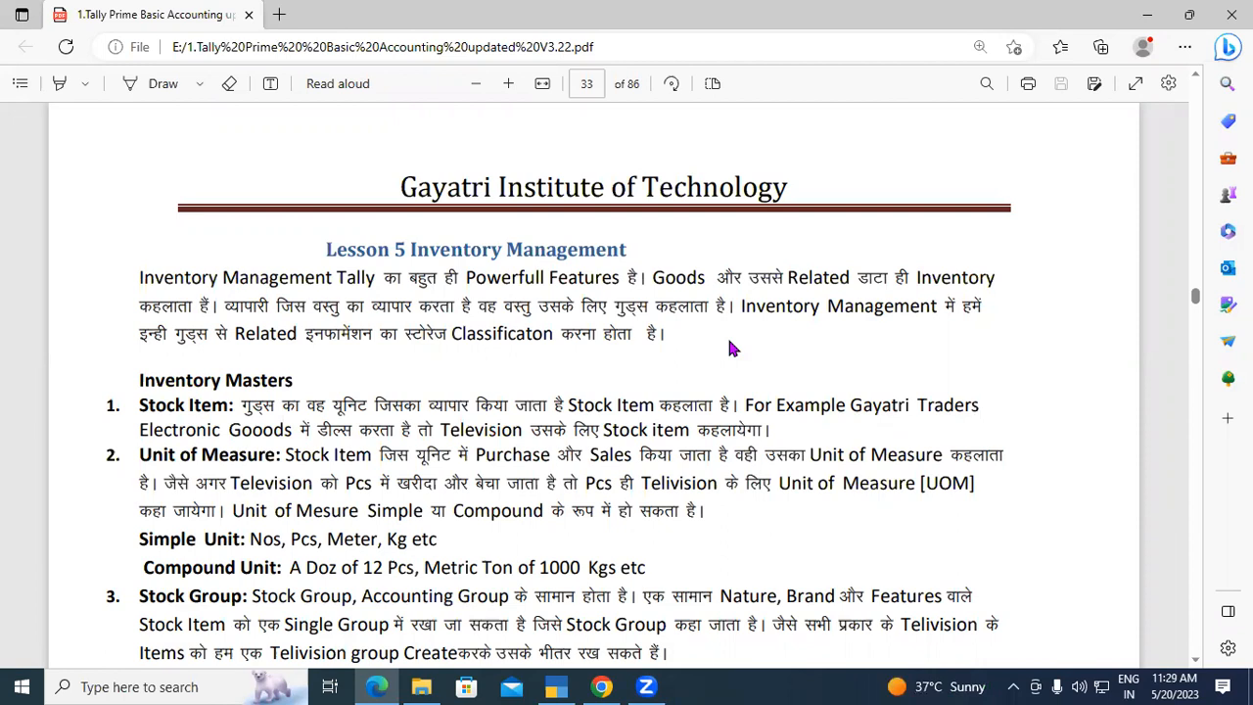
# Step: Read the Inventory Management lesson in the PDF down to the Lab Practices 03 closing stock table and its Stock Item column
pyautogui.click(1195, 660)
pyautogui.click(1195, 661)
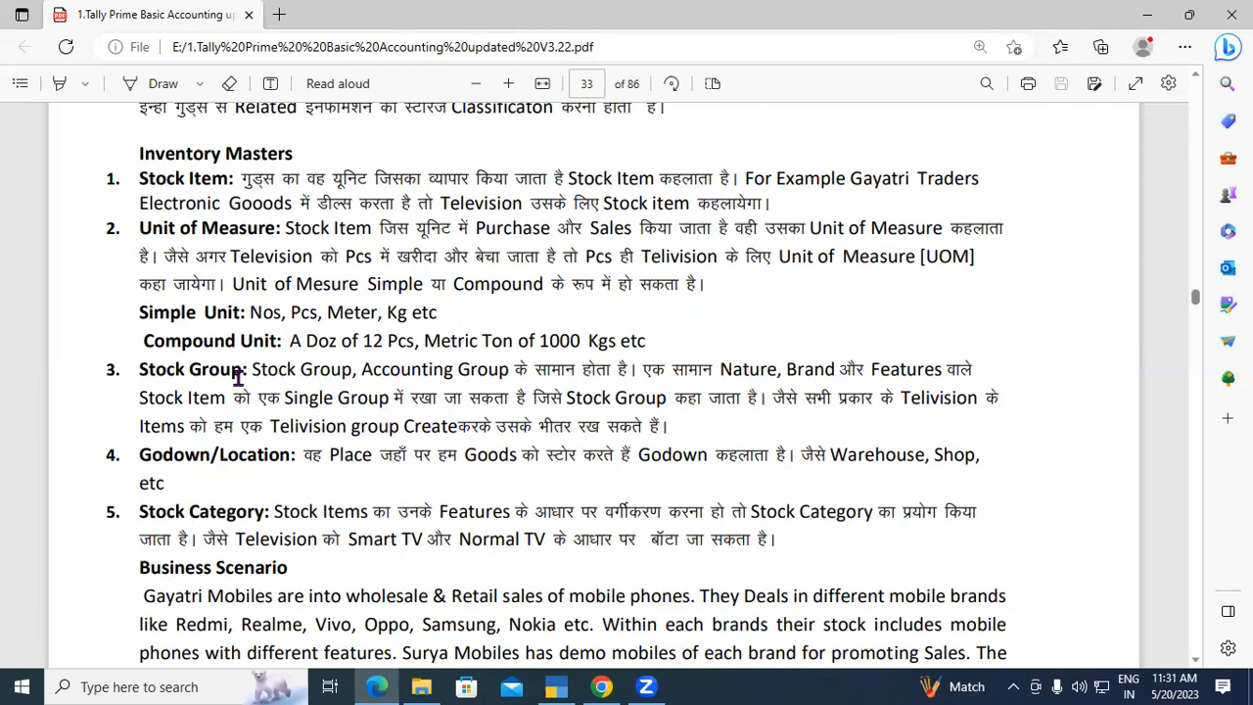
pyautogui.click(1195, 659)
pyautogui.click(1195, 660)
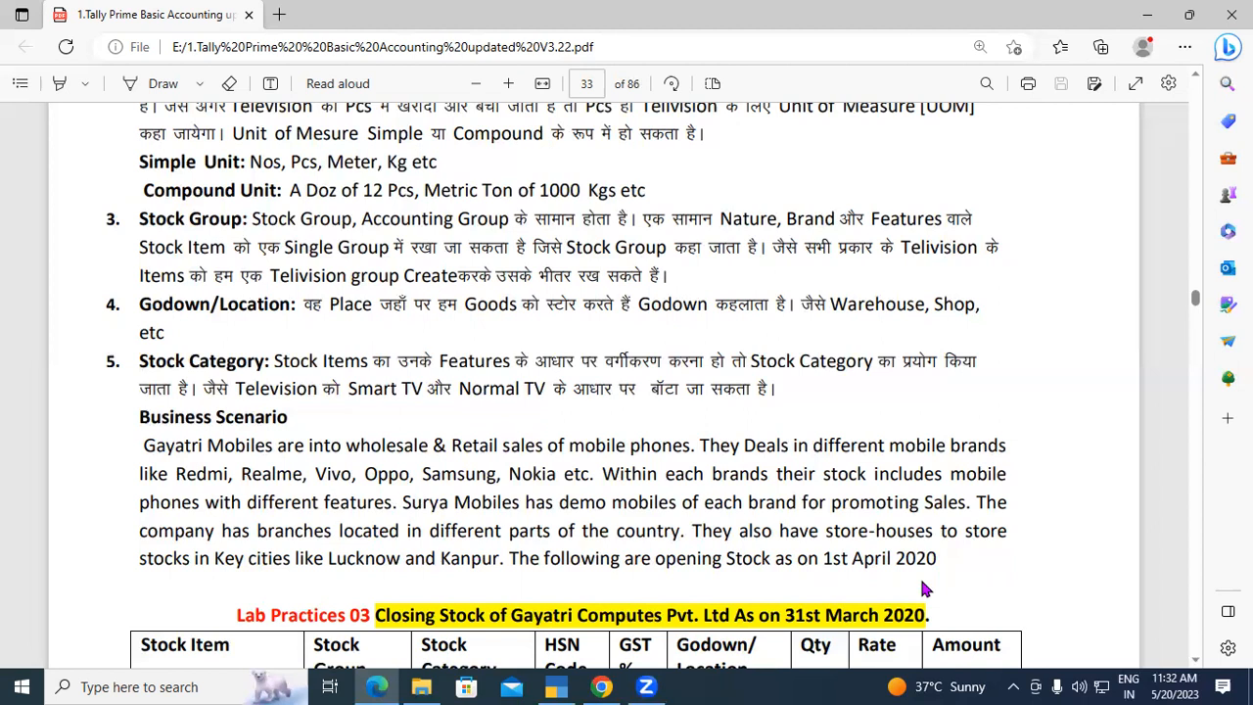
pyautogui.click(1195, 661)
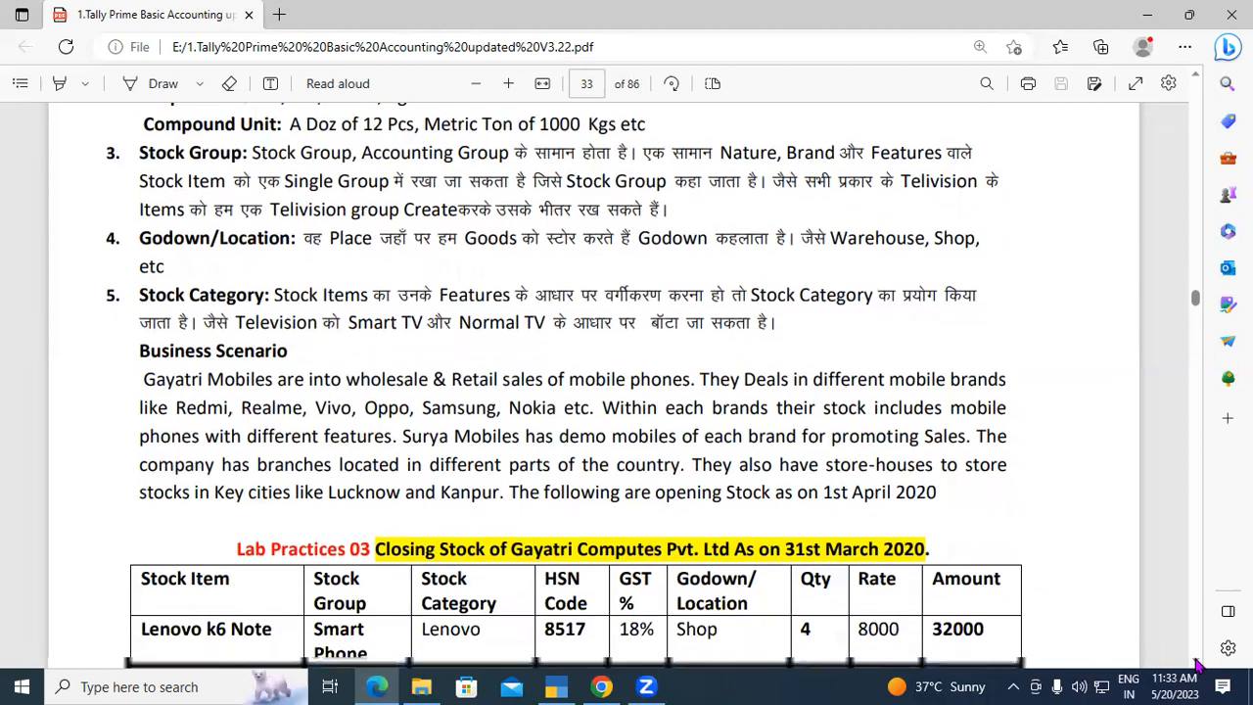
pyautogui.click(1195, 661)
pyautogui.click(1195, 661)
pyautogui.click(1196, 660)
pyautogui.click(1195, 661)
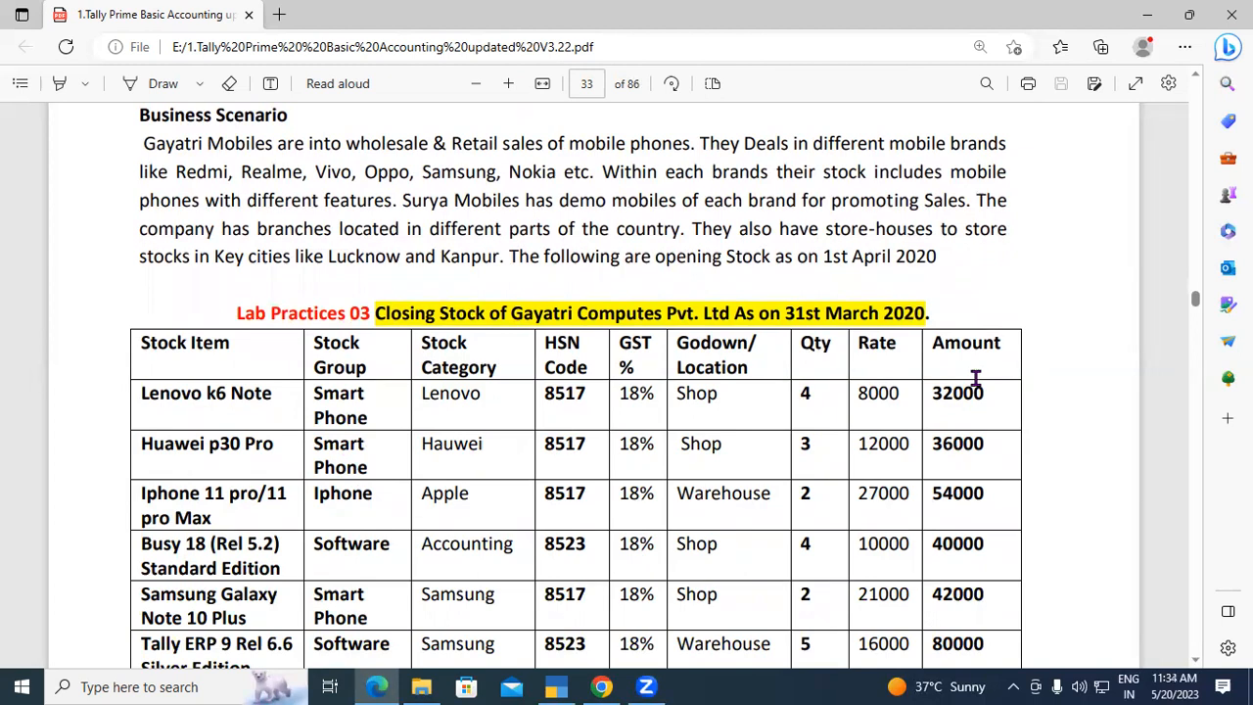
pyautogui.moveTo(142, 342); pyautogui.dragTo(221, 358)
pyautogui.click(260, 366)
# Step: Switch to TallyPrime and open the creation form for a new Stock Group master
pyautogui.click(554, 685)
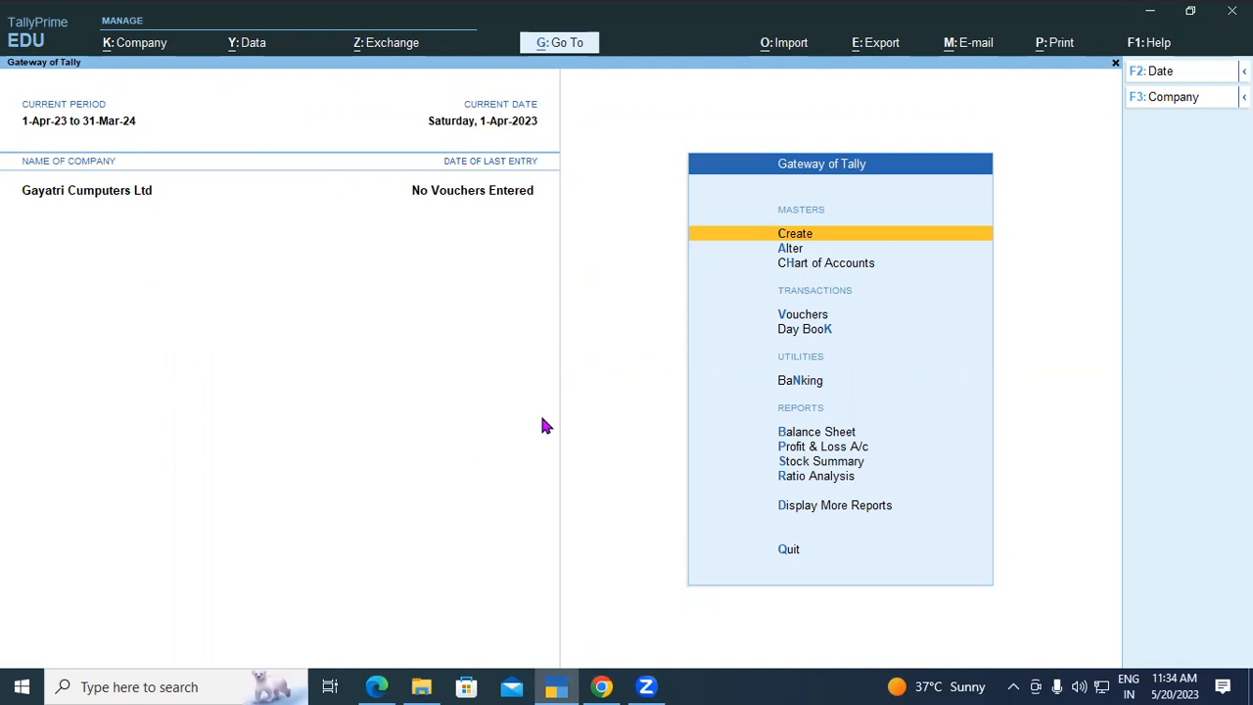
pyautogui.press('Return')
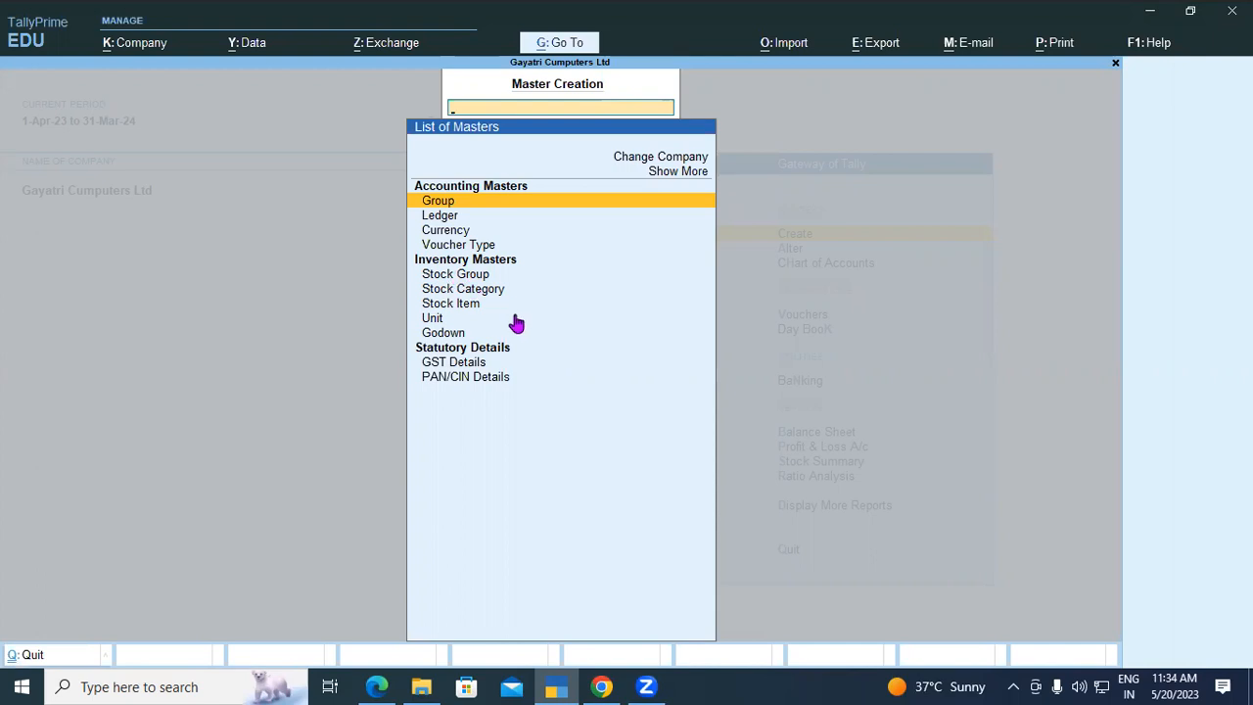
pyautogui.press('Down')
pyautogui.press('Down')
pyautogui.press('Down')
pyautogui.press('Down')
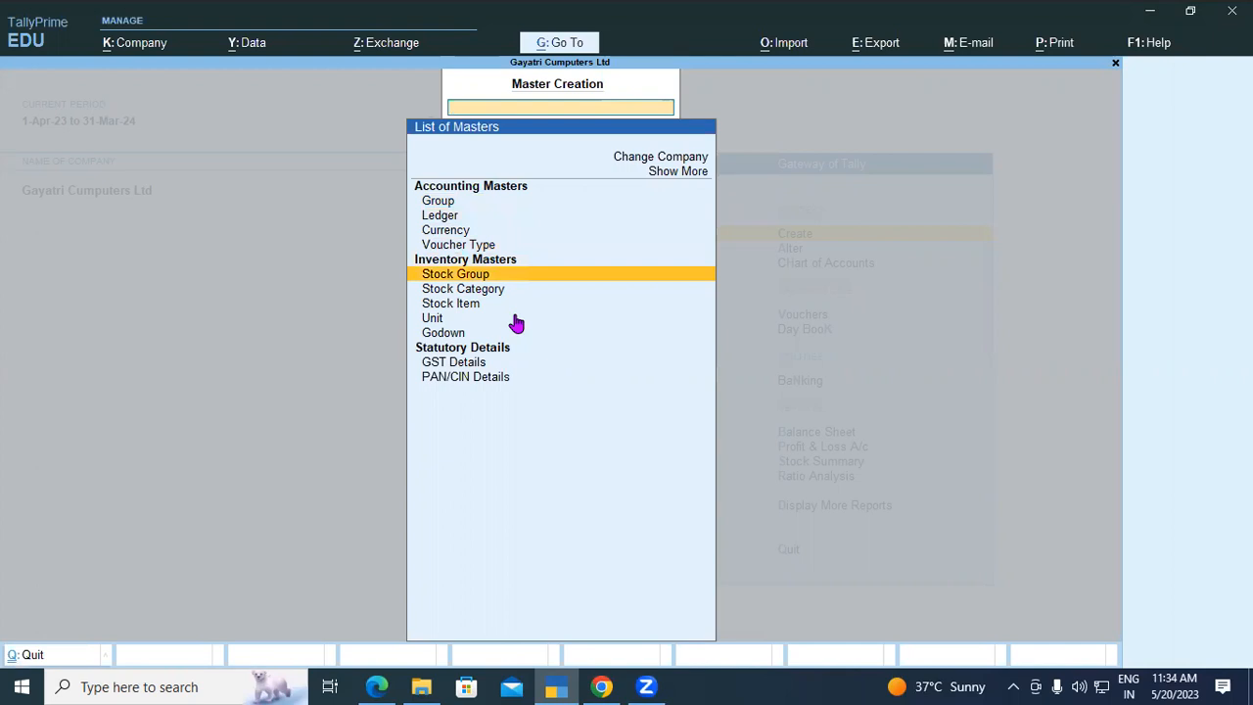
pyautogui.click(473, 278)
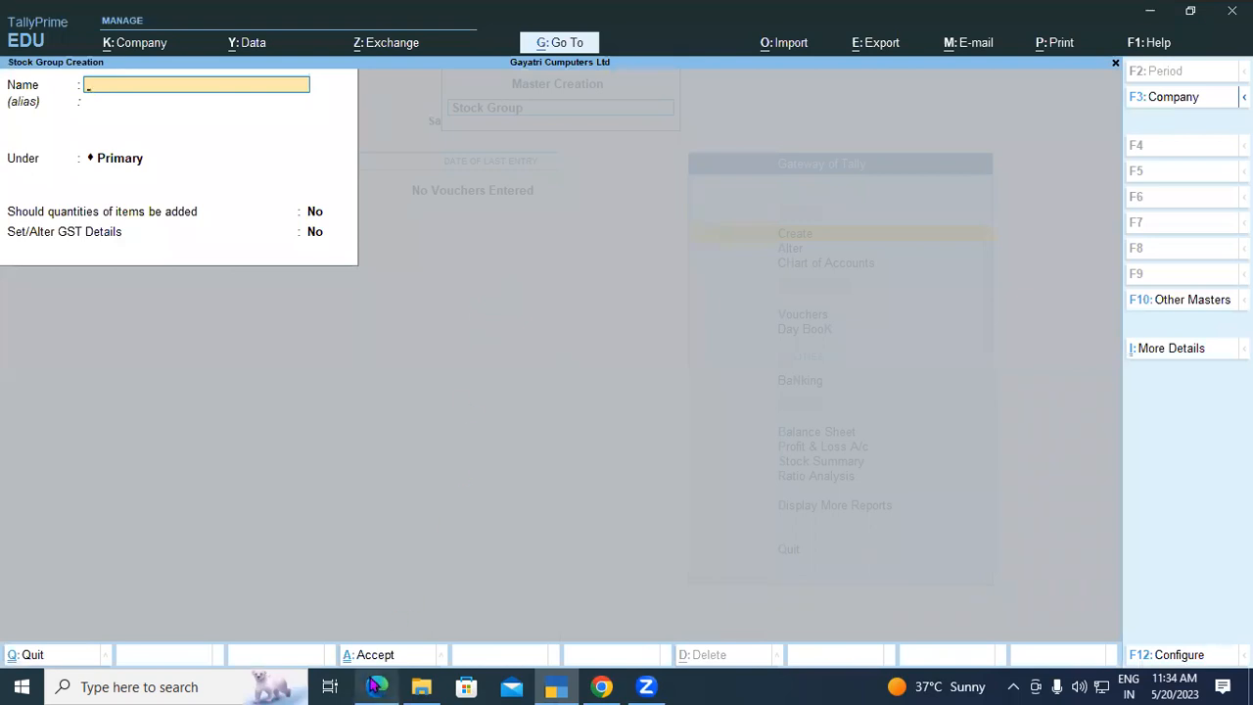
# Step: Check the stock table in the PDF and name the stock group SMART PHONE in TallyPrime, under Primary with quantities not added
pyautogui.moveTo(376, 686)
pyautogui.click(370, 627)
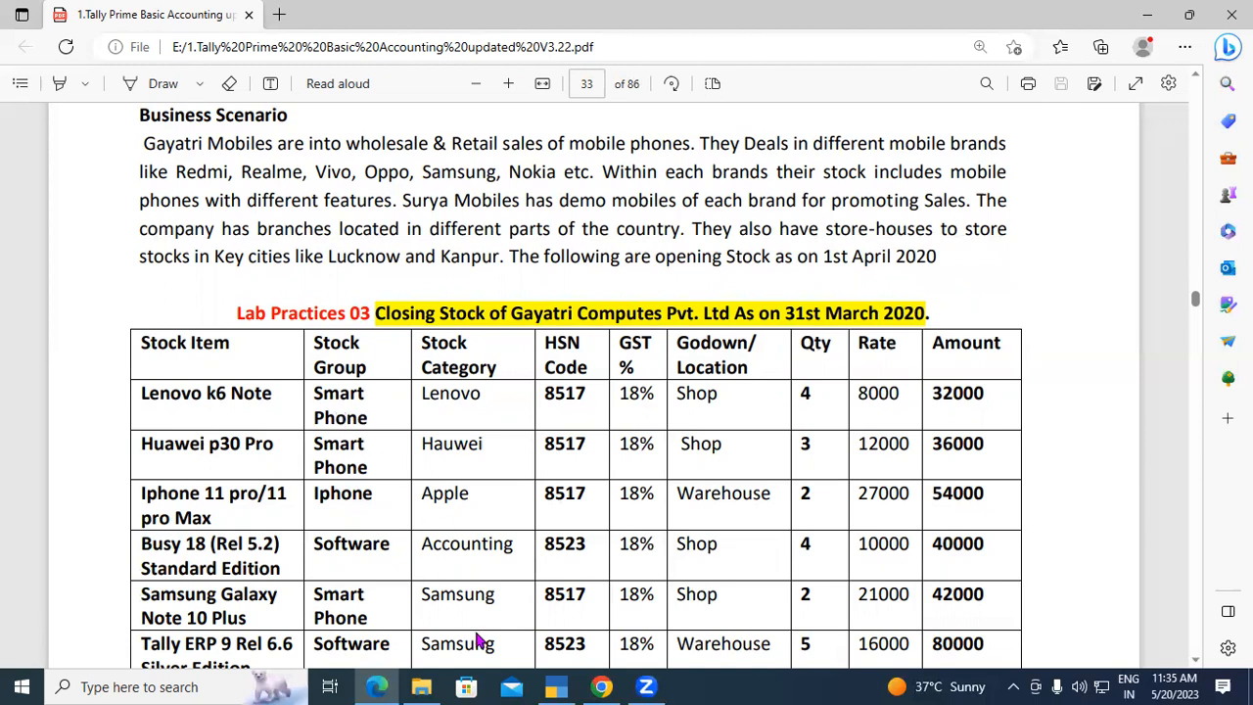
pyautogui.moveTo(556, 685)
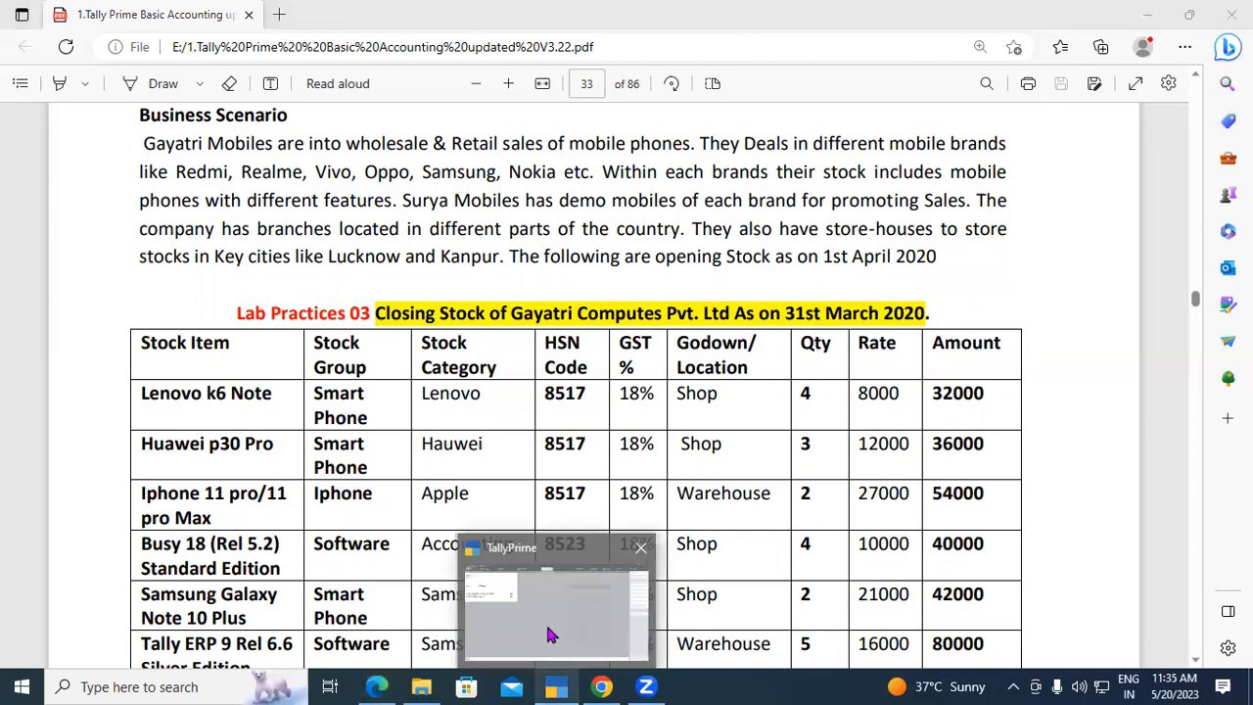
pyautogui.click(536, 541)
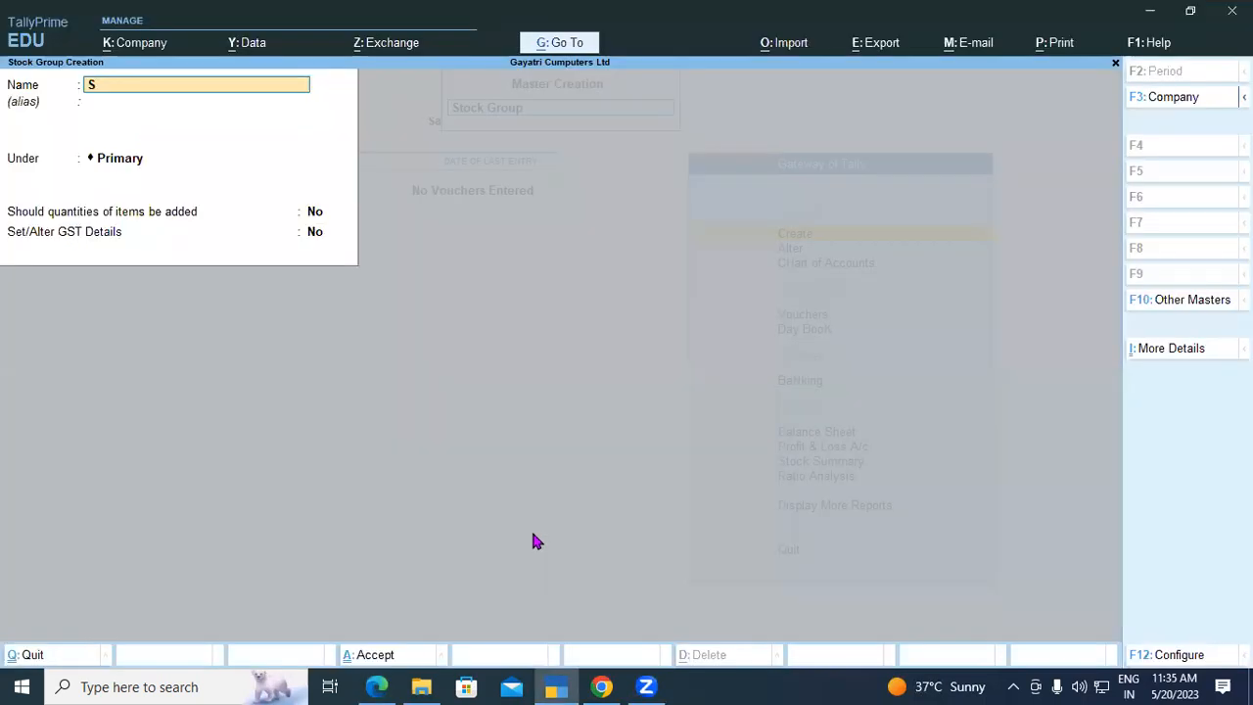
pyautogui.write('SMART PHONE')
pyautogui.press('Return')
pyautogui.press('Return')
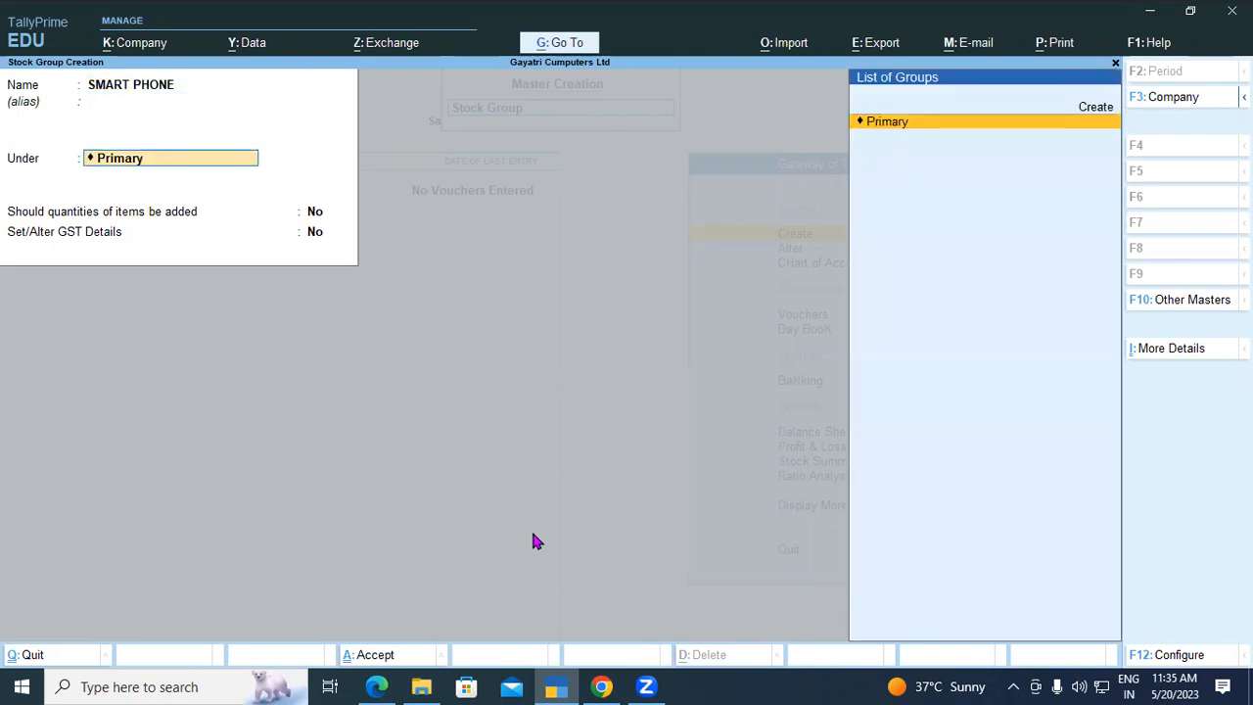
pyautogui.press('Return')
pyautogui.press('Return')
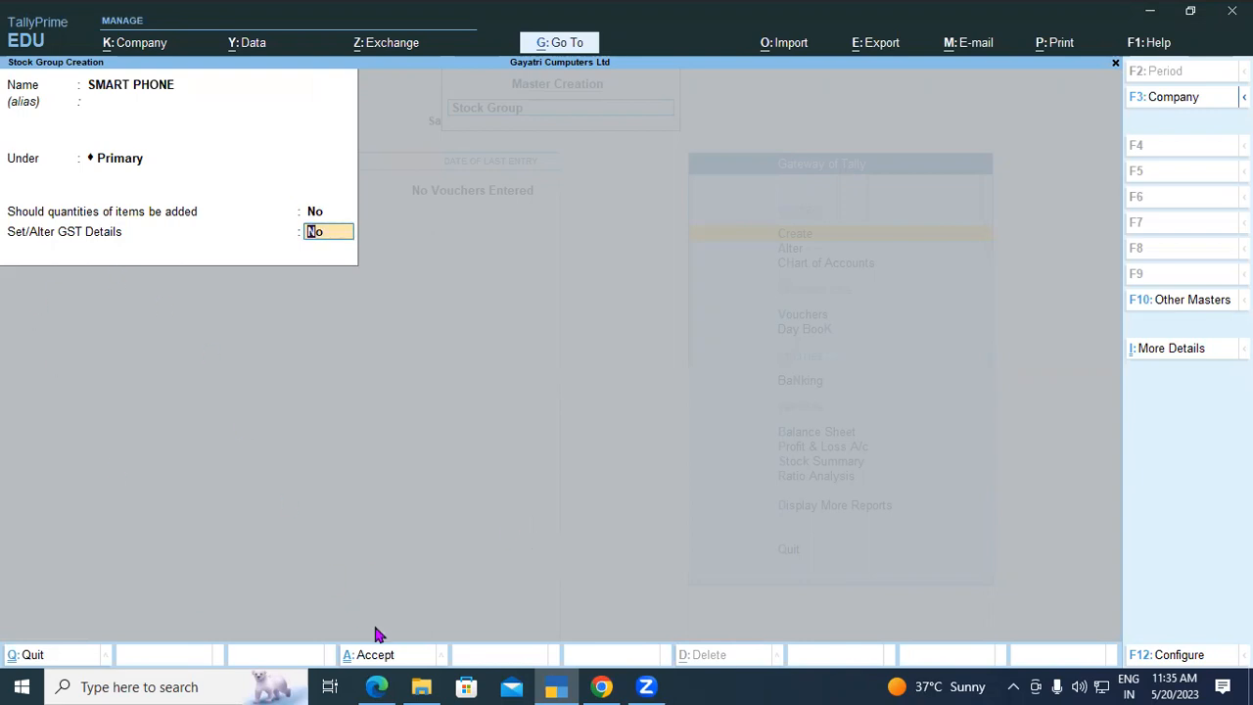
# Step: Consult the PDF stock table in Edge, return to TallyPrime and enable GST details for the SMART PHONE group
pyautogui.click(376, 686)
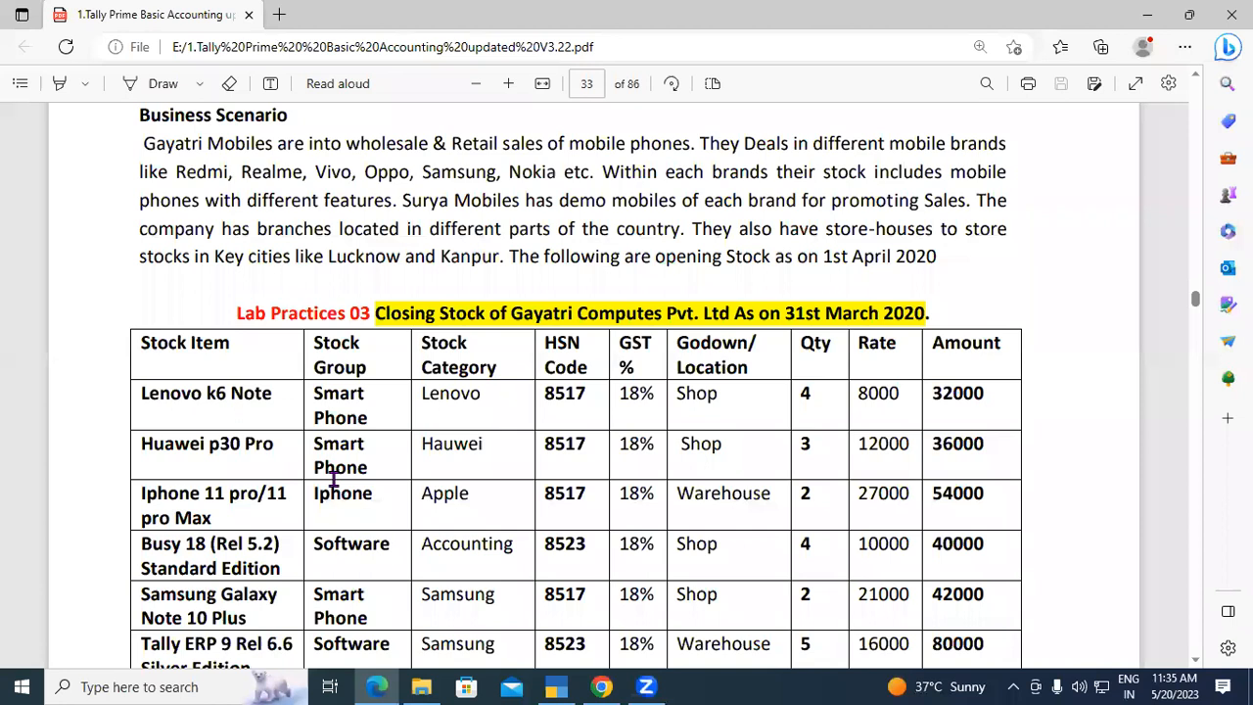
pyautogui.click(574, 686)
pyautogui.write('y')
pyautogui.press('Return')
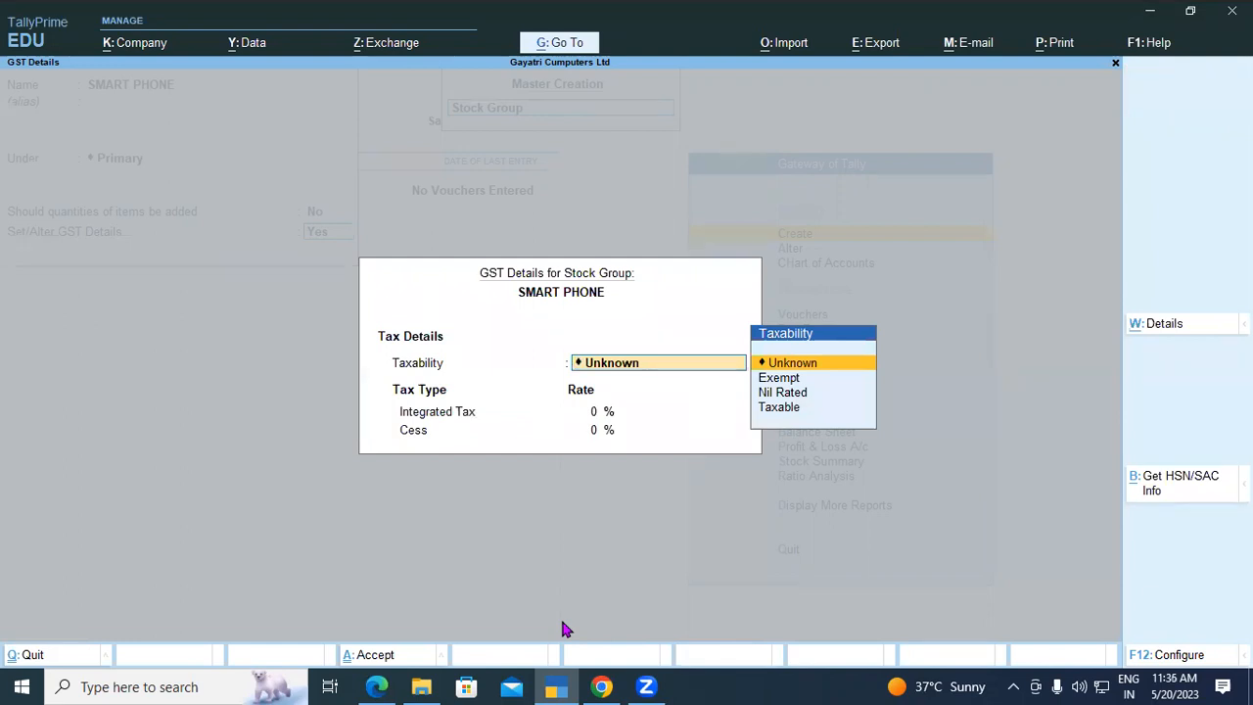
# Step: Configure the GST details form to allow HSN/SAC details and show all GST tax types
pyautogui.press('F12')
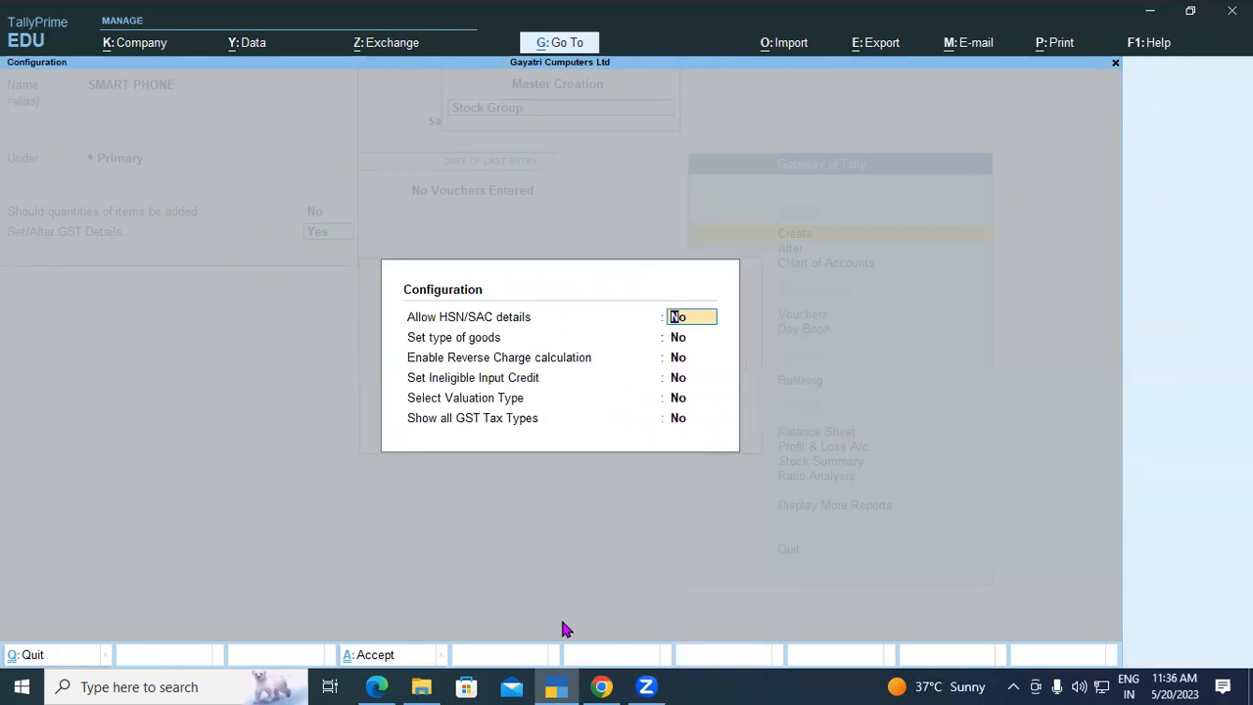
pyautogui.write('y')
pyautogui.press('Return')
pyautogui.press('Return')
pyautogui.press('Return')
pyautogui.press('Return')
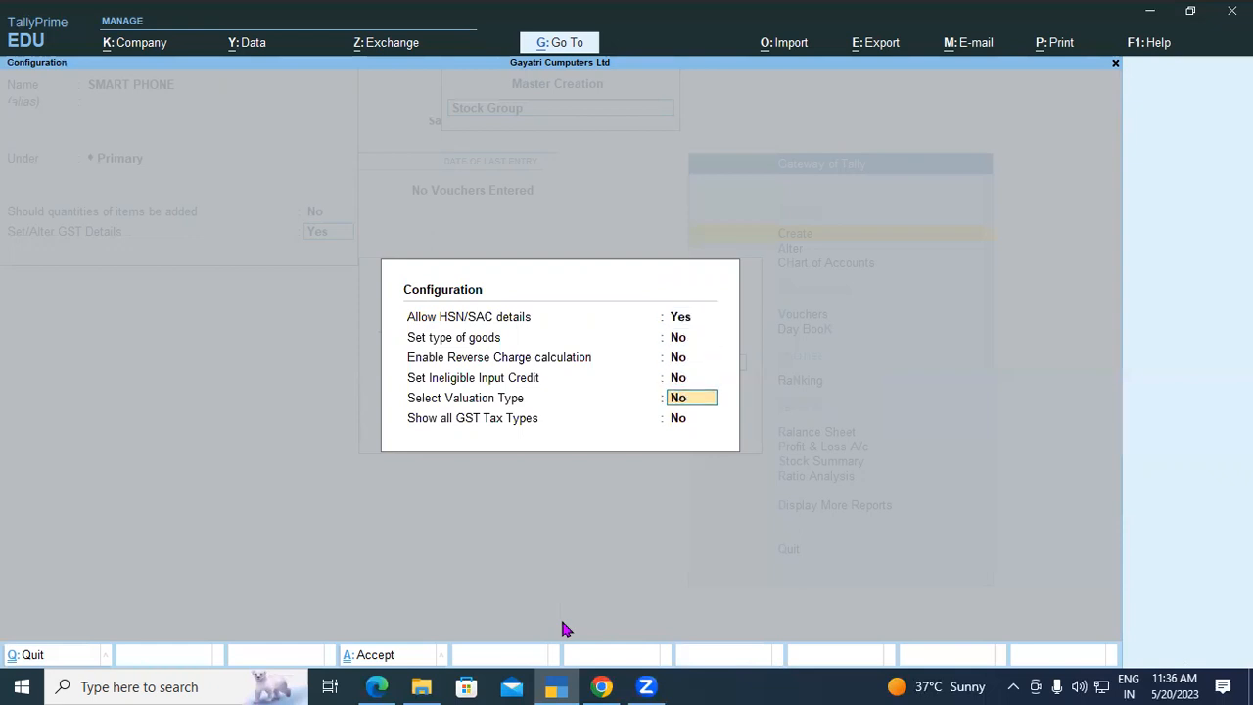
pyautogui.press('Return')
pyautogui.write('y')
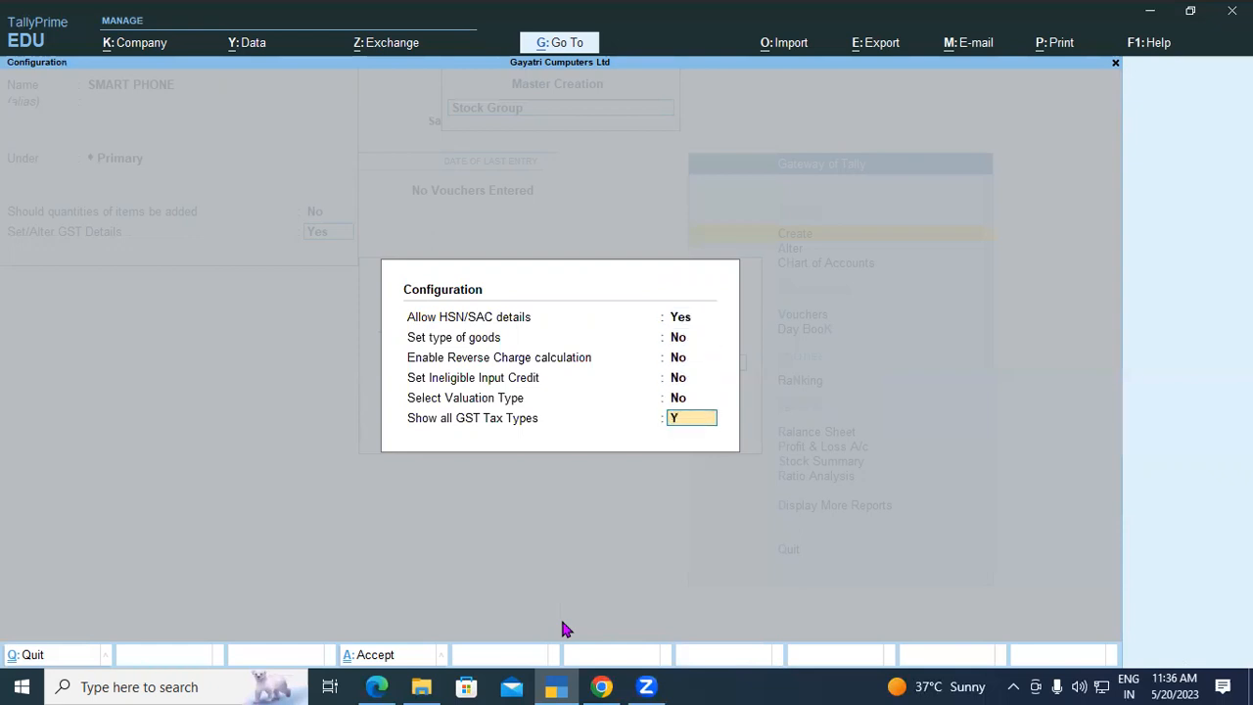
pyautogui.press('Return')
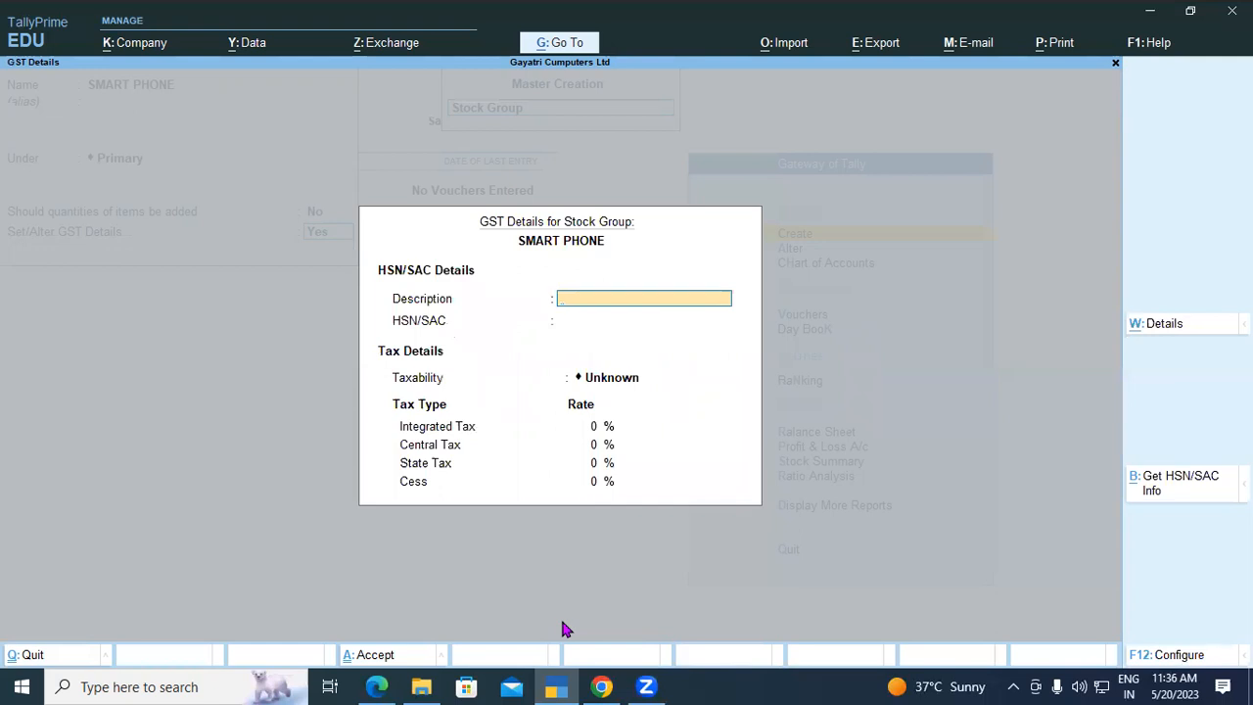
# Step: Enter the GST description SMARTPHONE and, after checking the code in the PDF table, set HSN/SAC to 8517
pyautogui.write('SMARTPHONE')
pyautogui.press('Return')
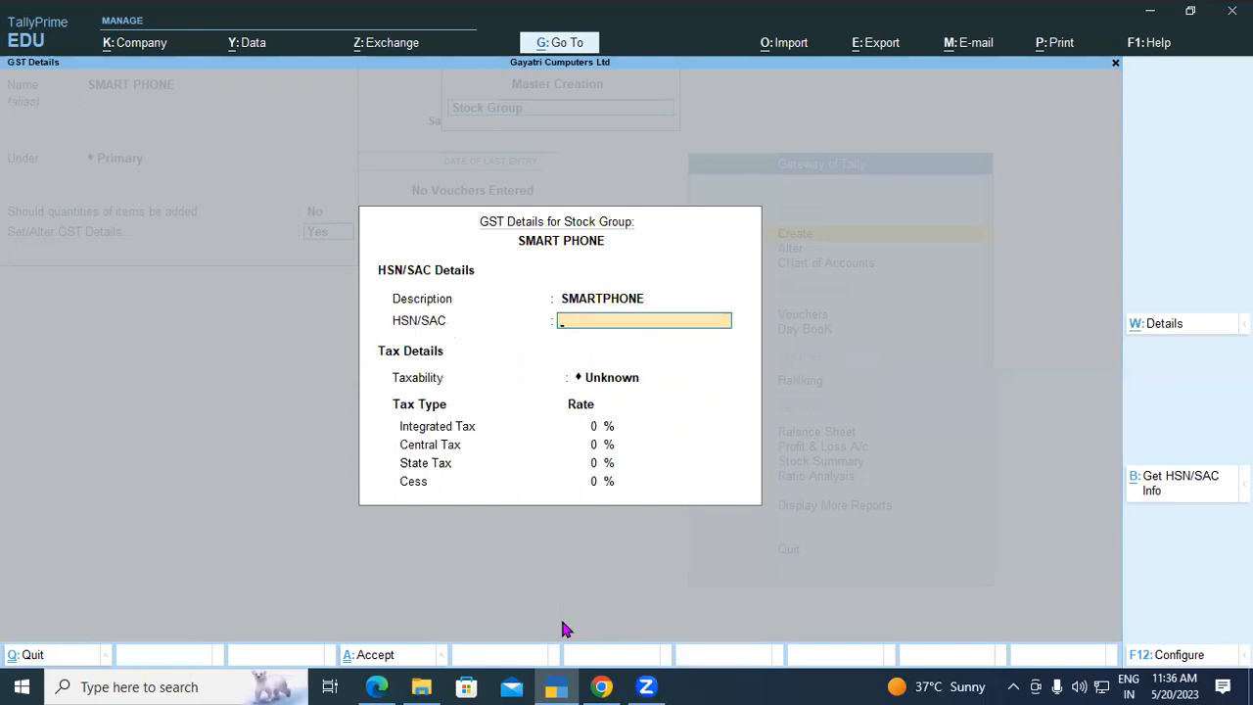
pyautogui.click(376, 687)
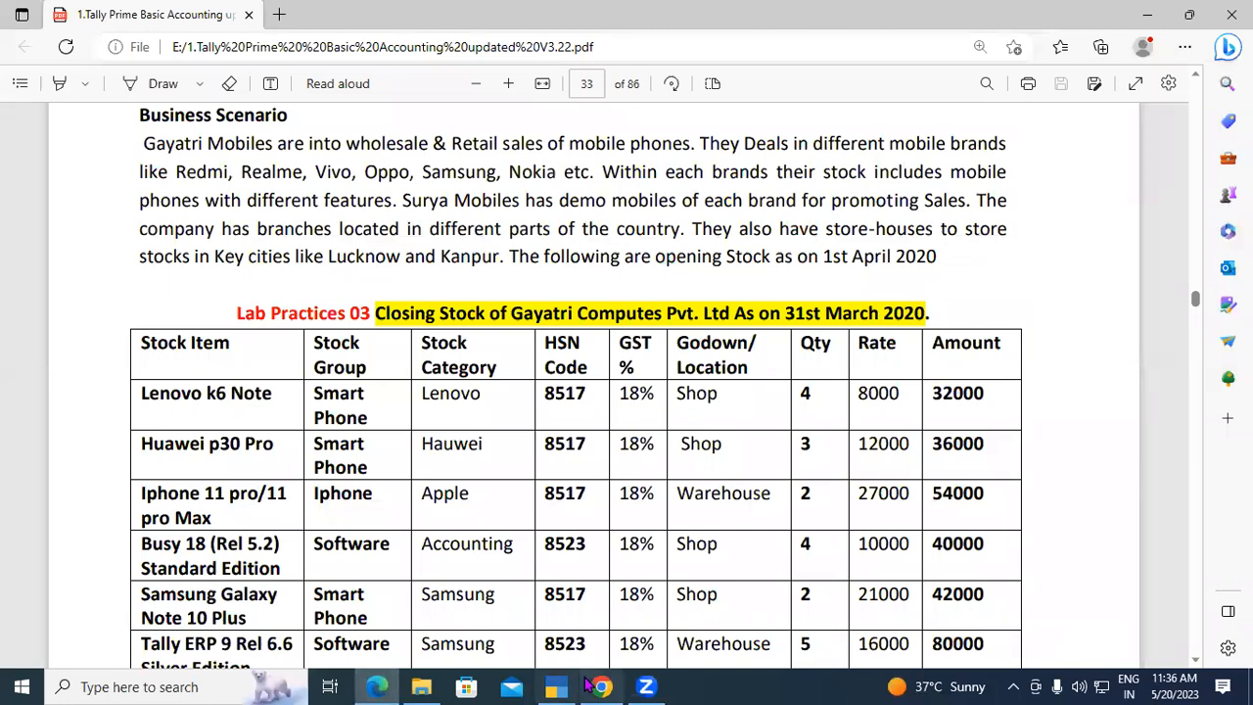
pyautogui.moveTo(577, 684)
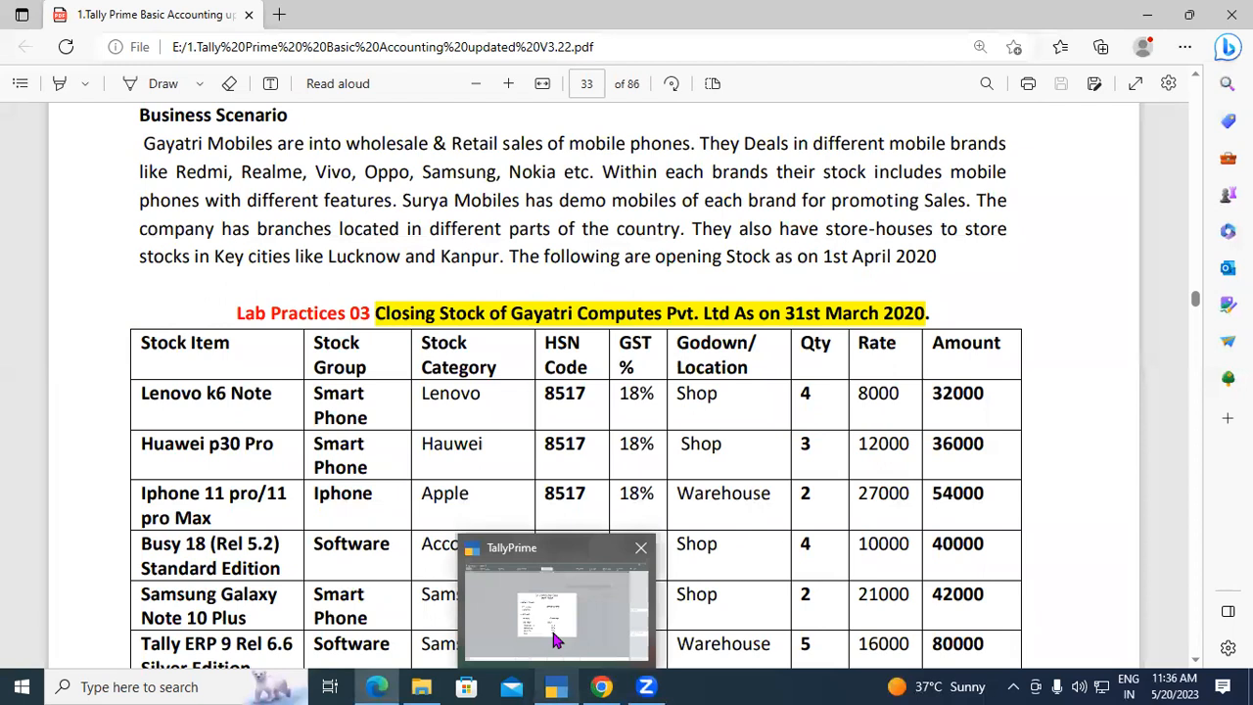
pyautogui.click(548, 614)
pyautogui.write('8517')
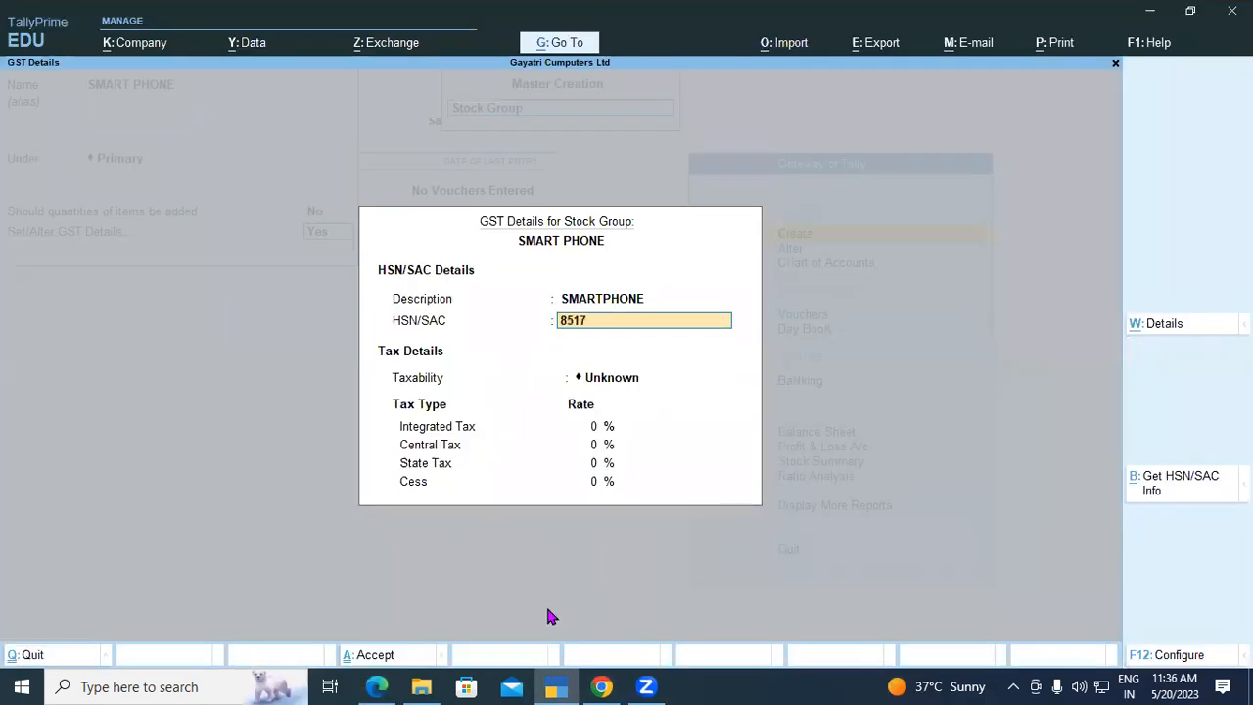
pyautogui.press('Return')
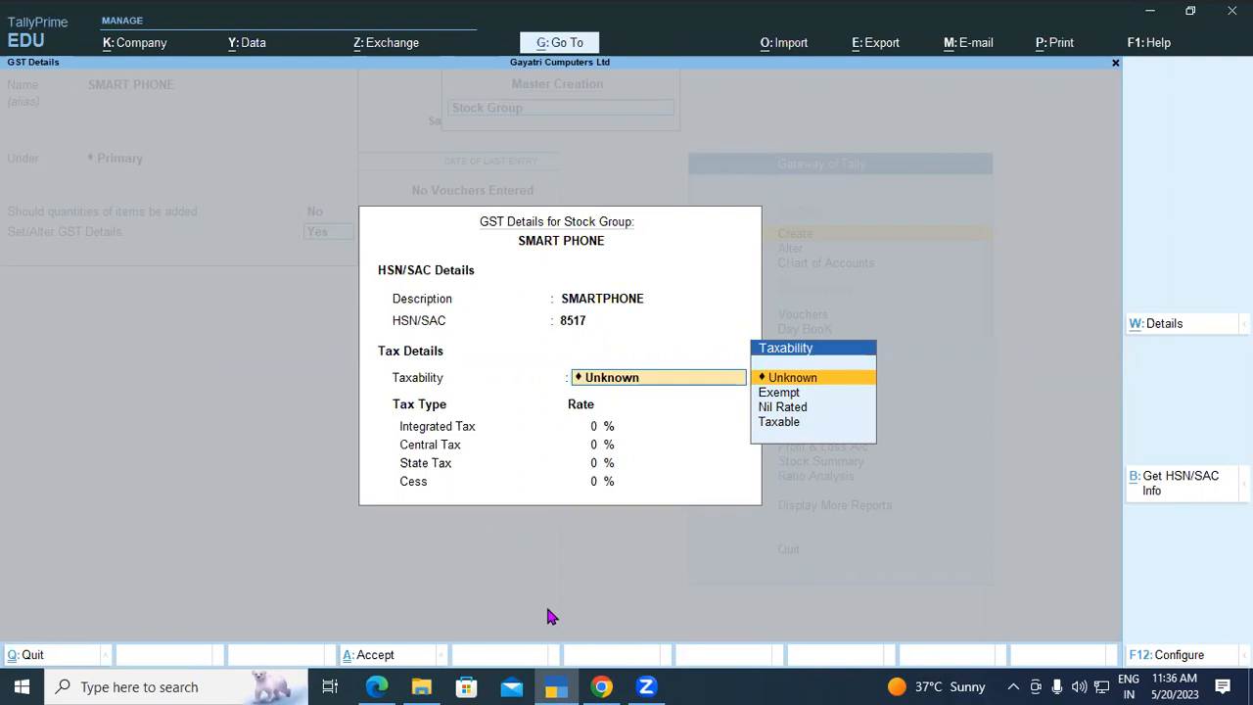
# Step: Set the taxability to Taxable with 18% integrated tax and save the SMART PHONE stock group
pyautogui.press('Down')
pyautogui.press('Down')
pyautogui.press('Down')
pyautogui.press('Return')
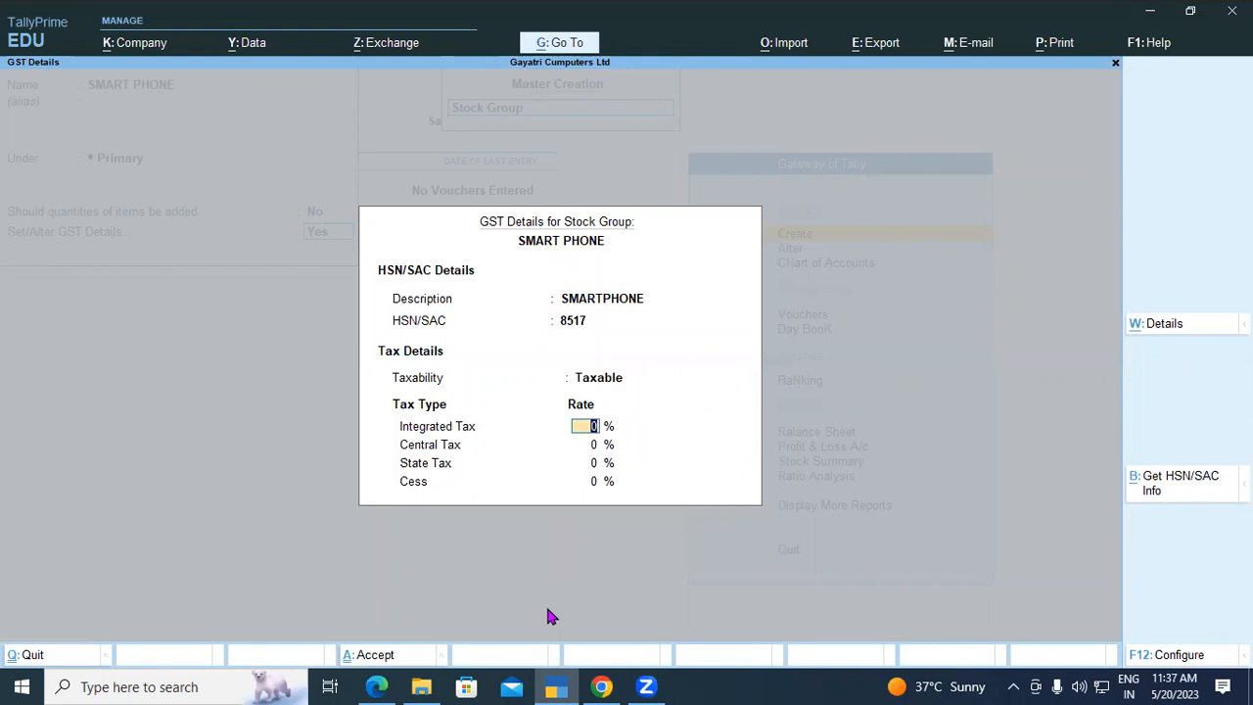
pyautogui.write('18')
pyautogui.press('Return')
pyautogui.press('Return')
pyautogui.press('Return')
pyautogui.press('Return')
pyautogui.press('Return')
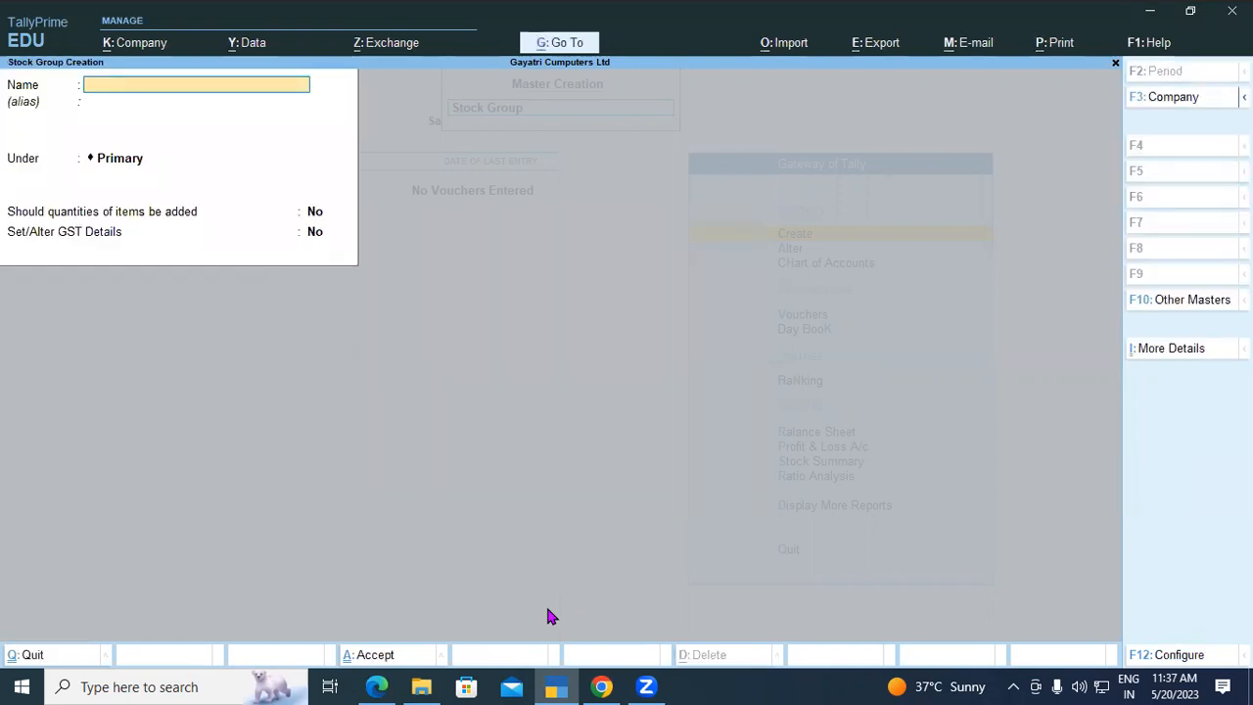
# Step: Review the full closing stock table in the PDF and enter a new TallyPrime stock group named I PHONE under Primary
pyautogui.click(376, 686)
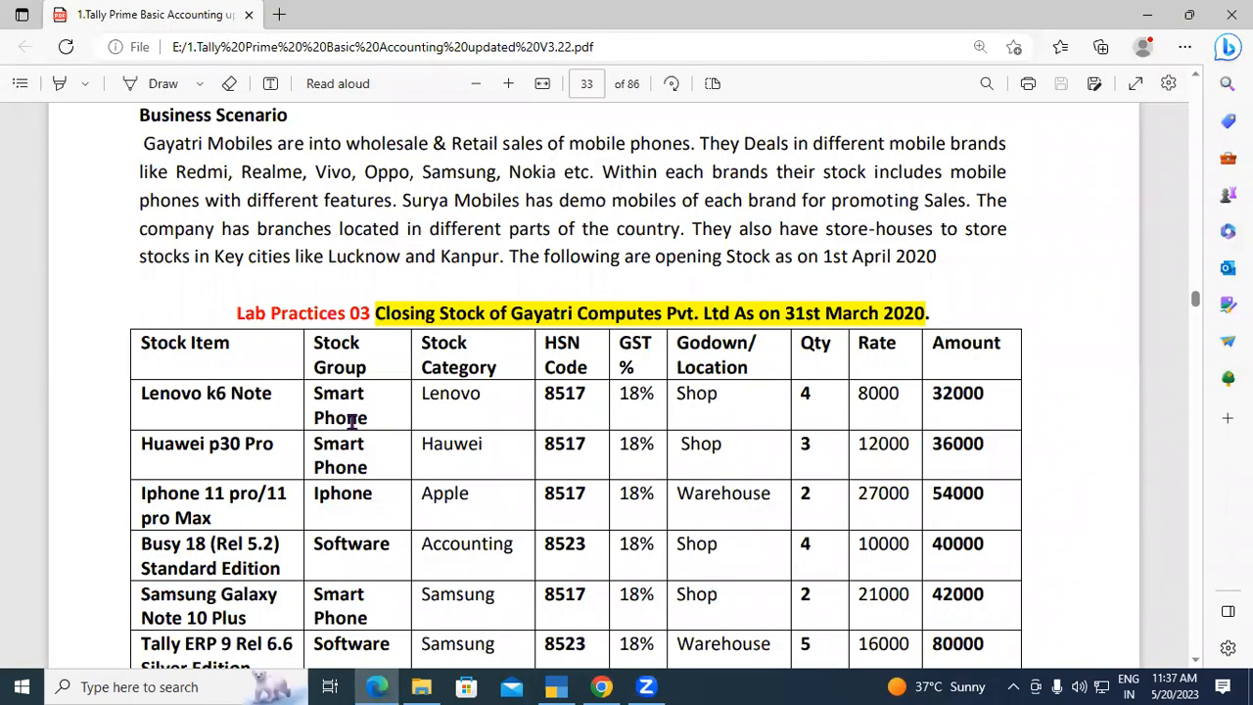
pyautogui.click(1195, 660)
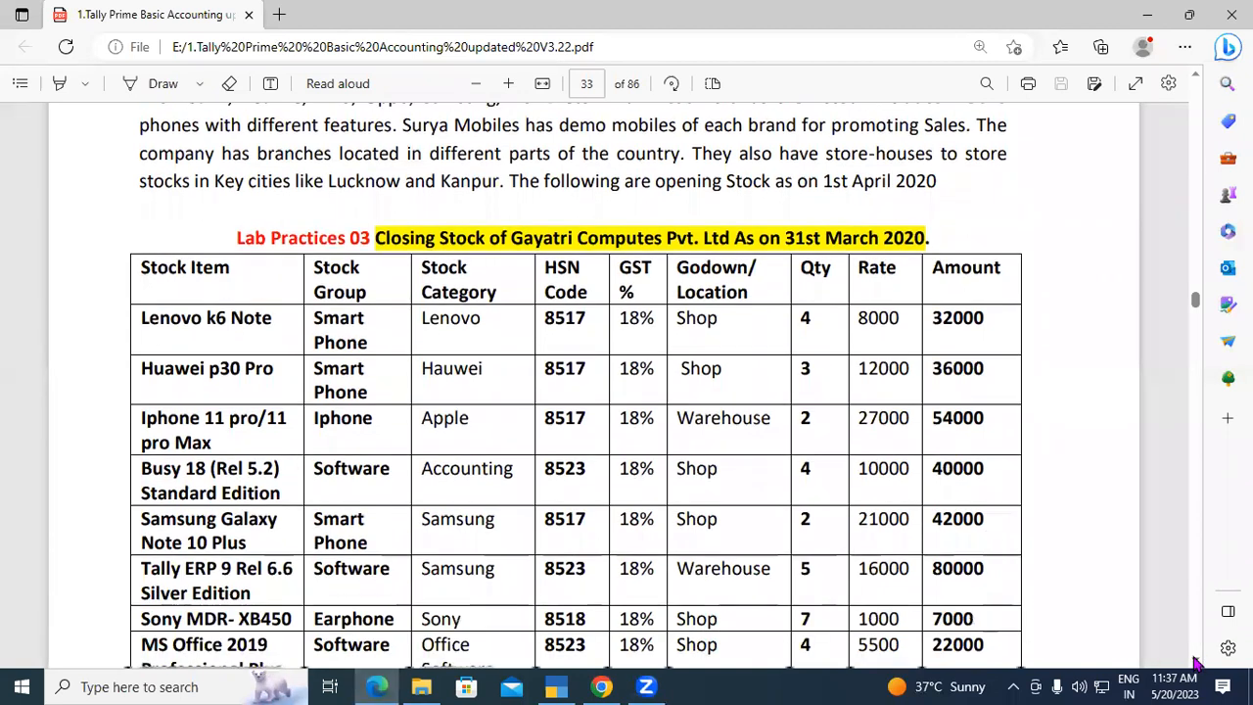
pyautogui.click(1195, 659)
pyautogui.click(1195, 660)
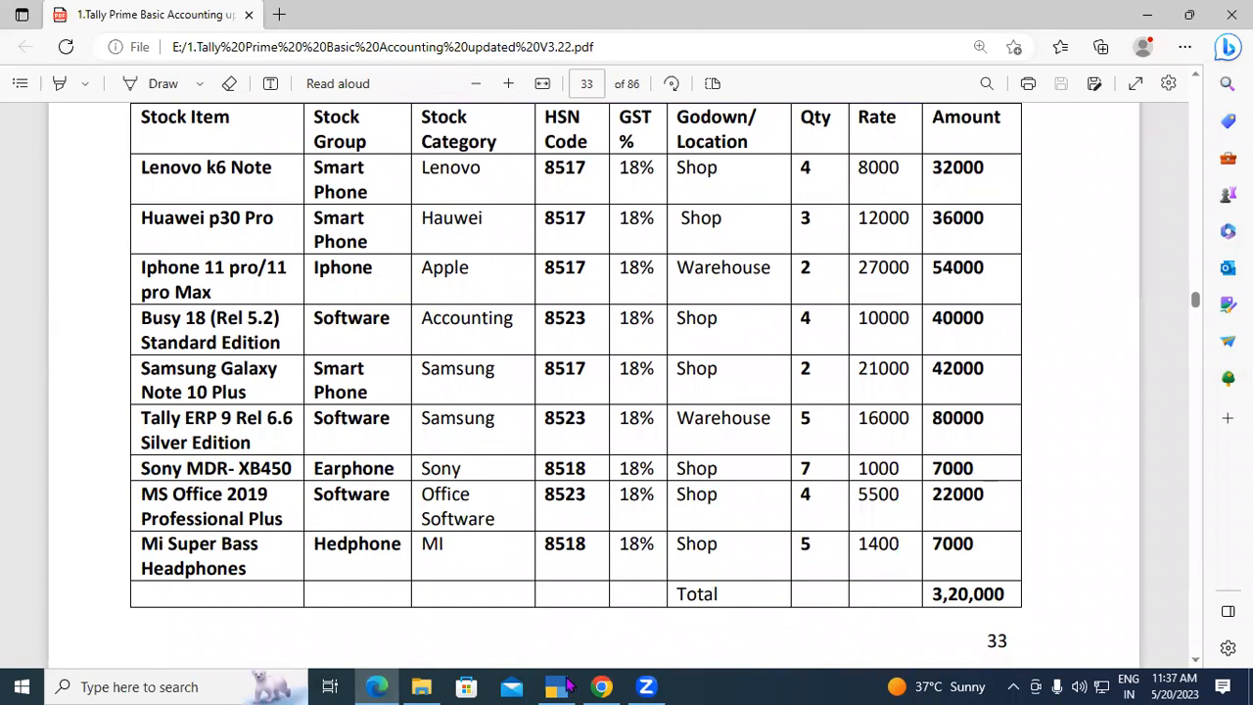
pyautogui.click(566, 686)
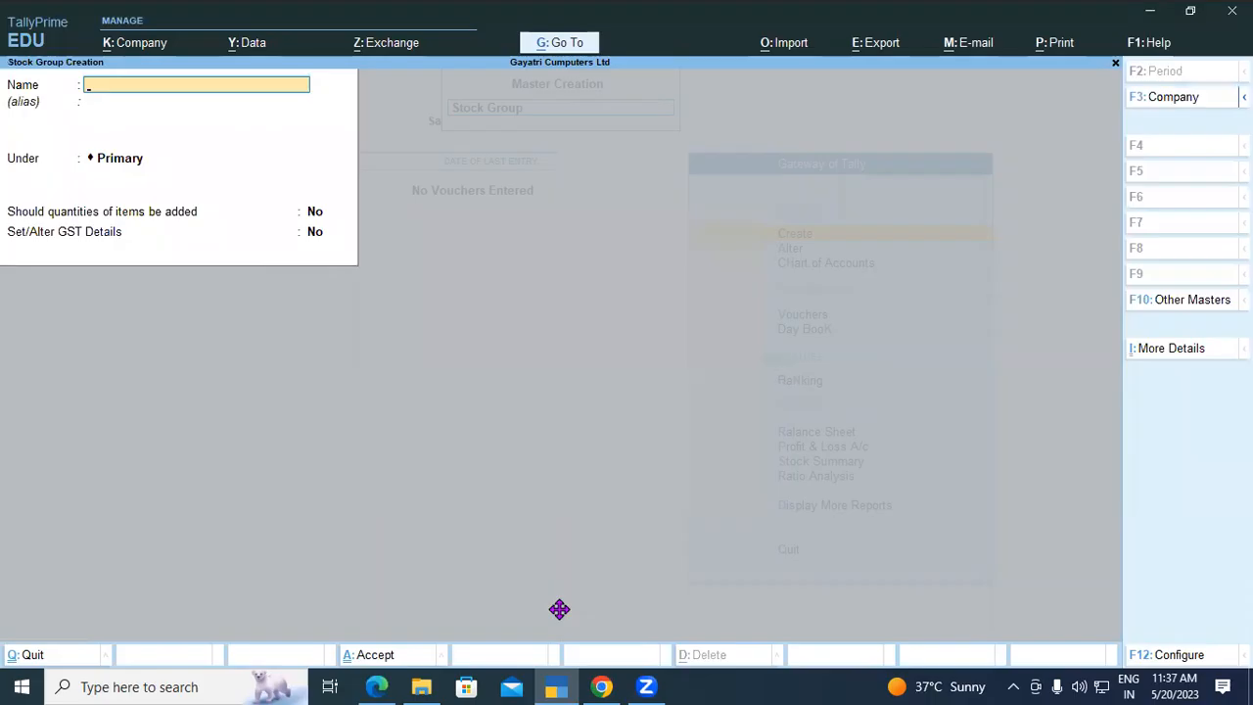
pyautogui.write('I PHONE')
pyautogui.press('Return')
pyautogui.press('Return')
pyautogui.press('Return')
pyautogui.press('Return')
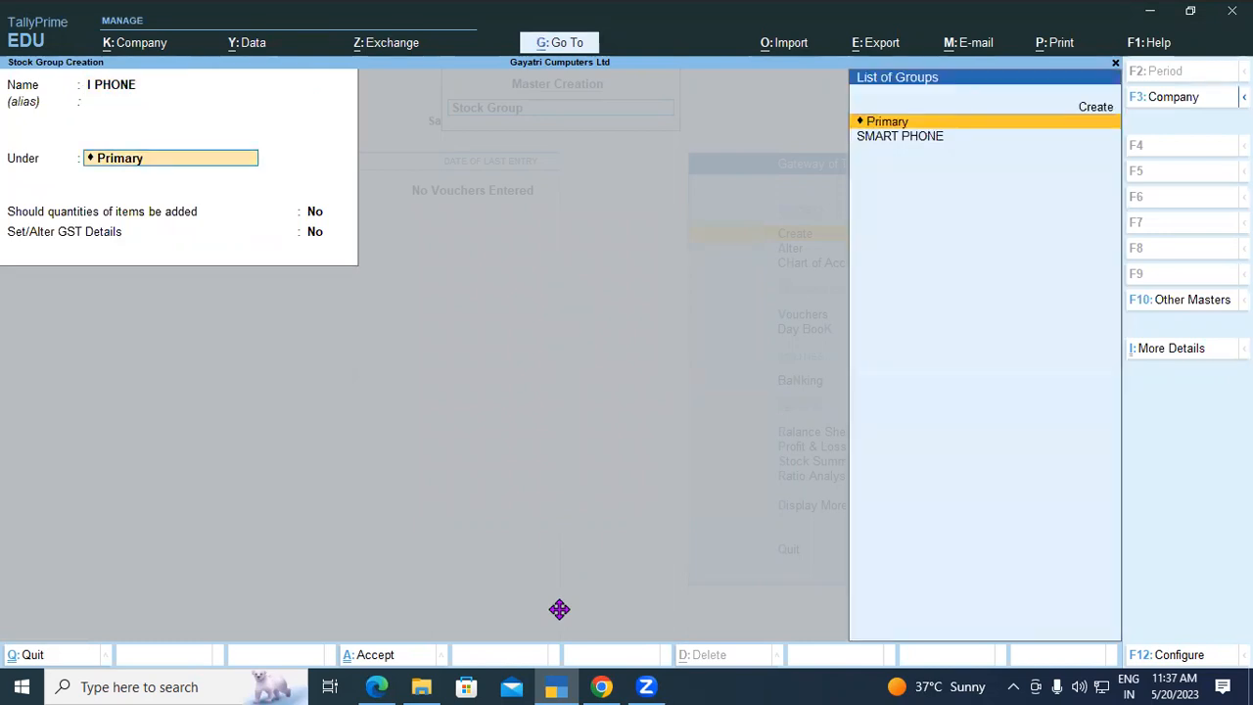
# Step: Enable GST details for the I PHONE stock group, enter the description I PHONE, and set HSN/SAC to 8517 from the PDF table
pyautogui.write('y')
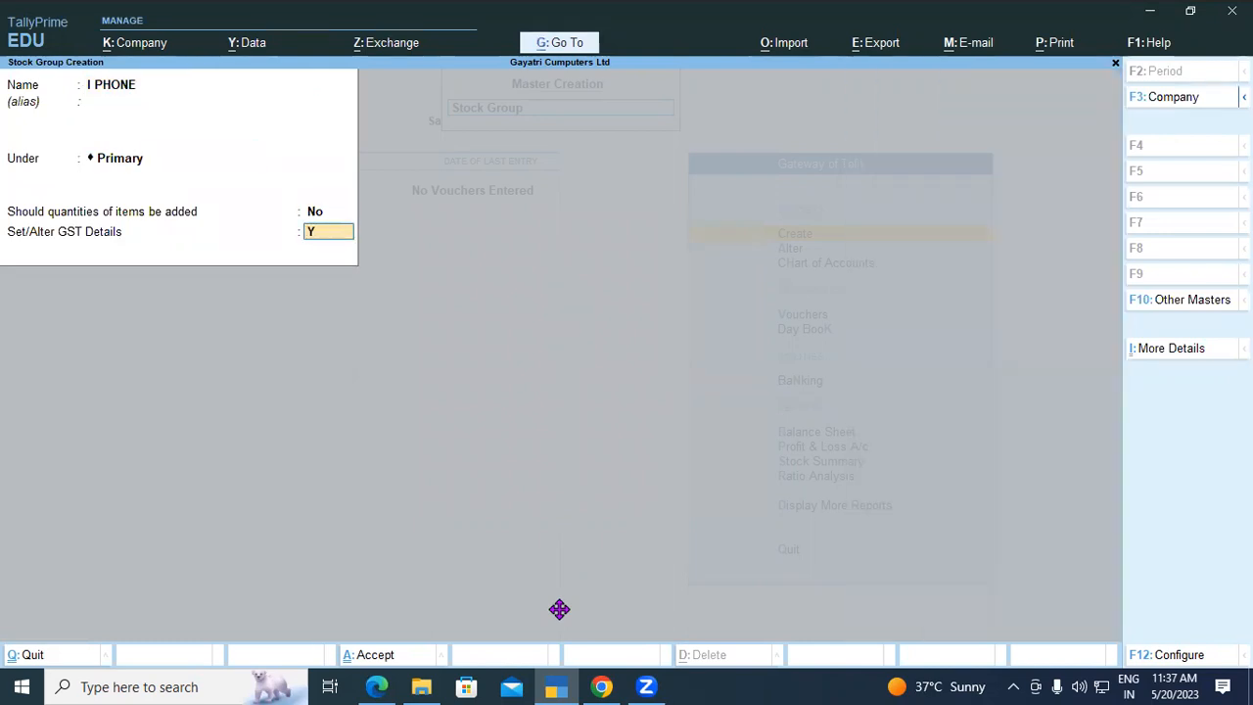
pyautogui.press('Return')
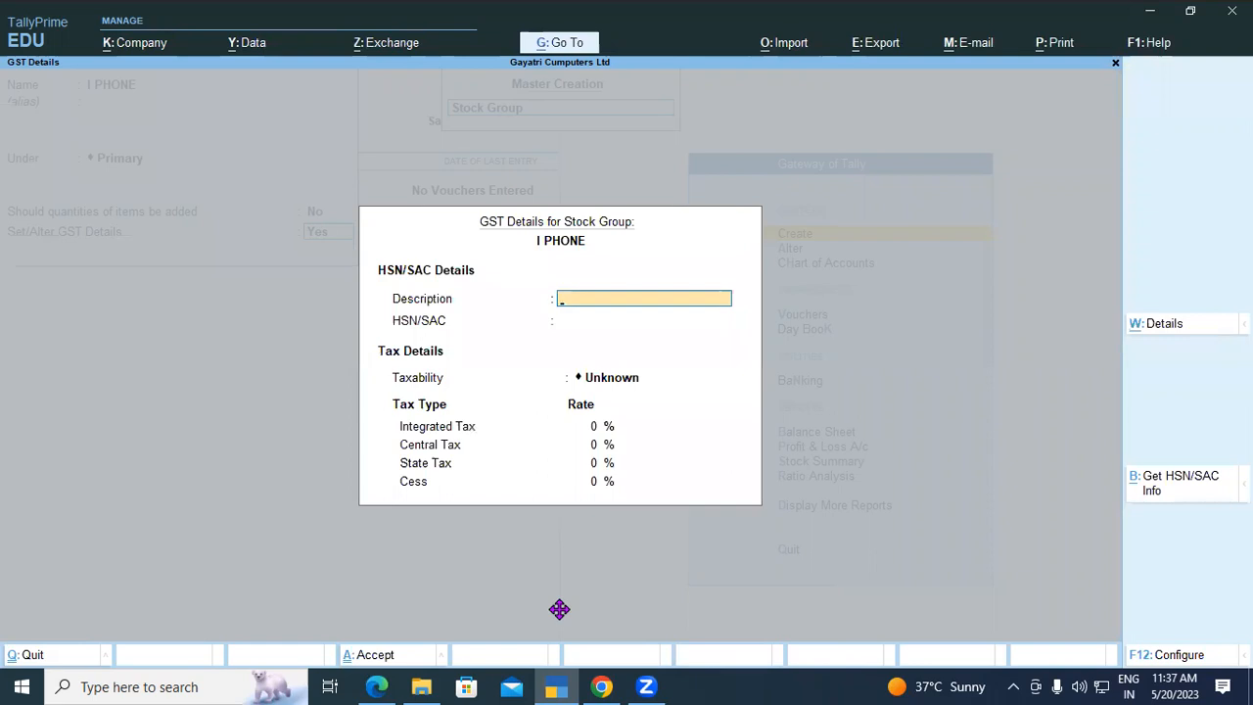
pyautogui.write('I PHONE')
pyautogui.press('Return')
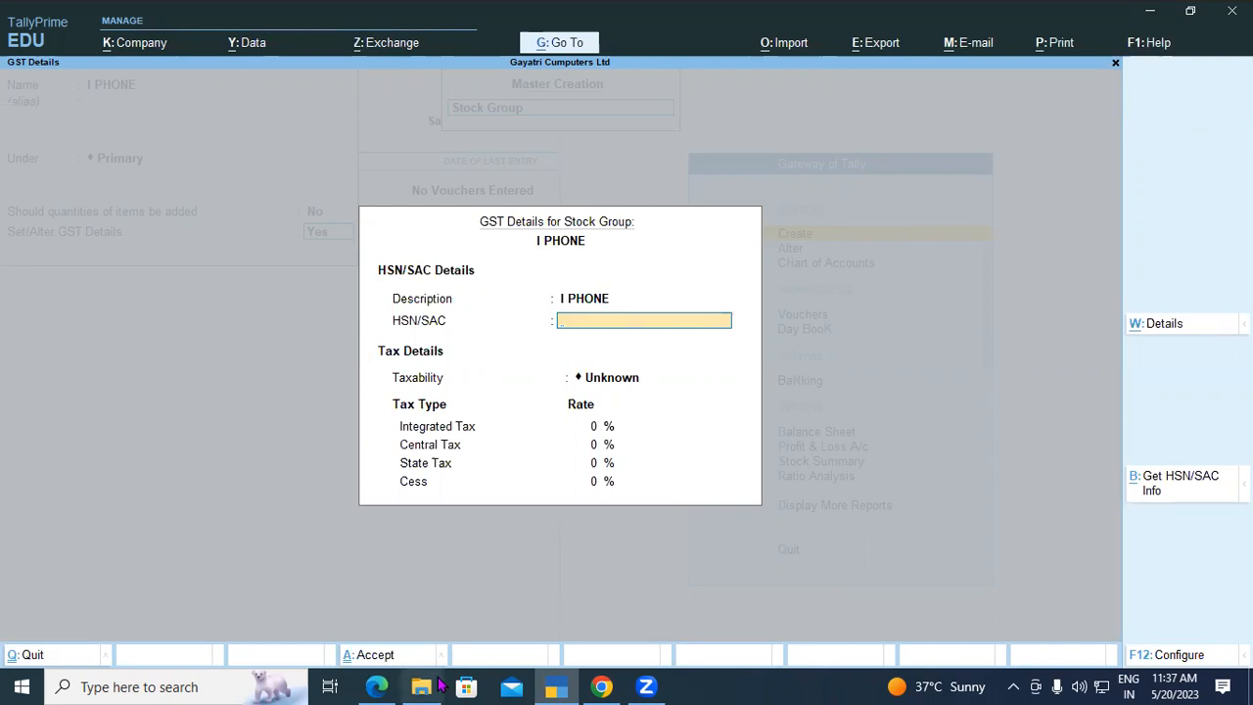
pyautogui.click(370, 685)
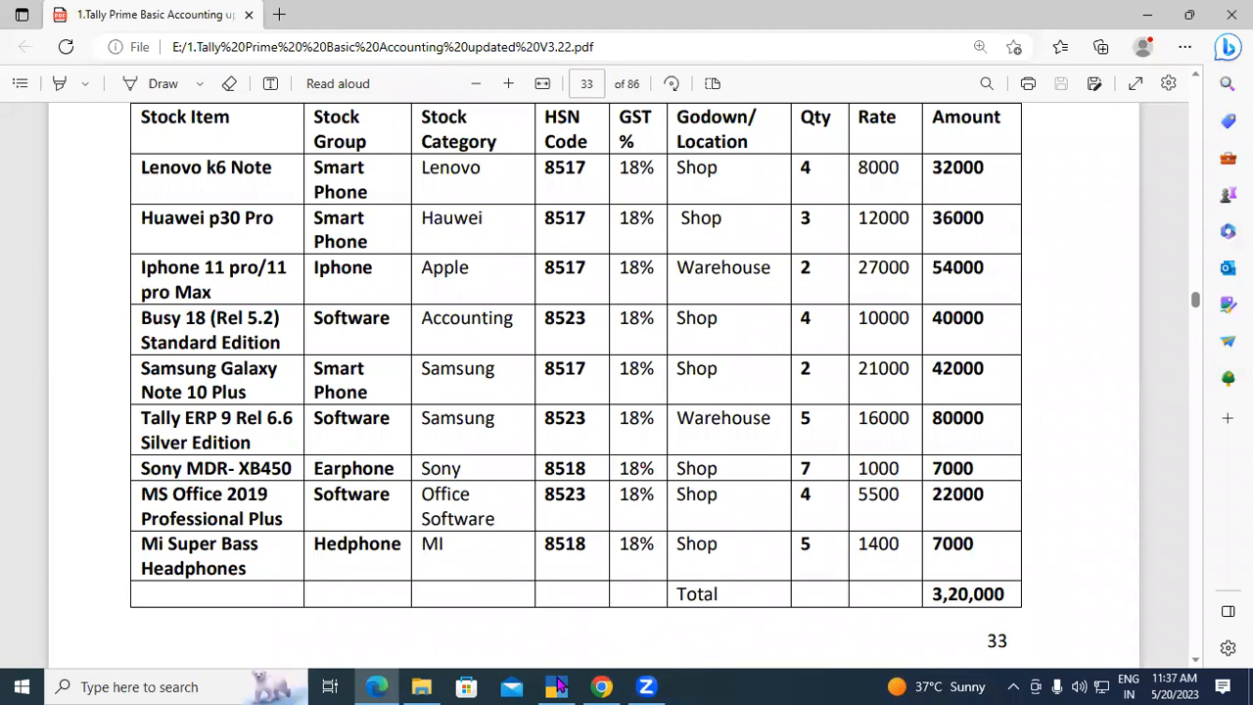
pyautogui.click(557, 686)
pyautogui.write('8517')
pyautogui.press('Return')
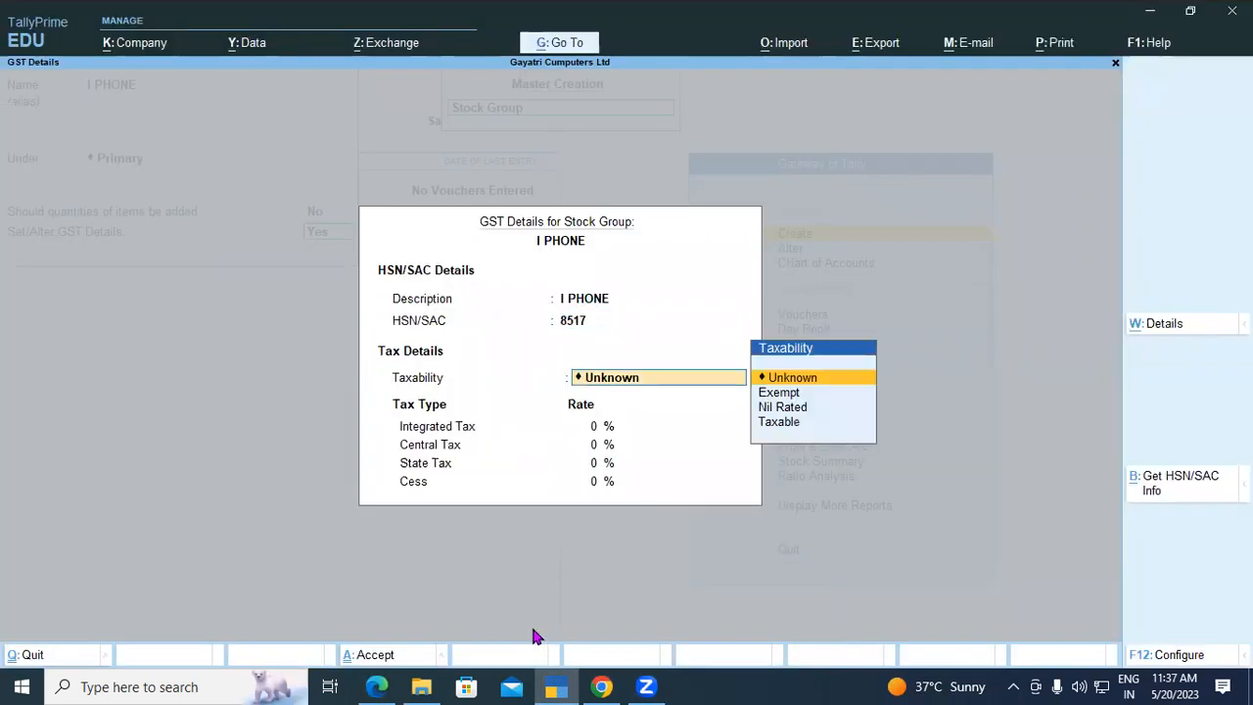
# Step: Set I PHONE's taxability to Taxable with 18% integrated tax, checking the rate in the PDF table, and save the stock group
pyautogui.press('Down')
pyautogui.press('Down')
pyautogui.press('Down')
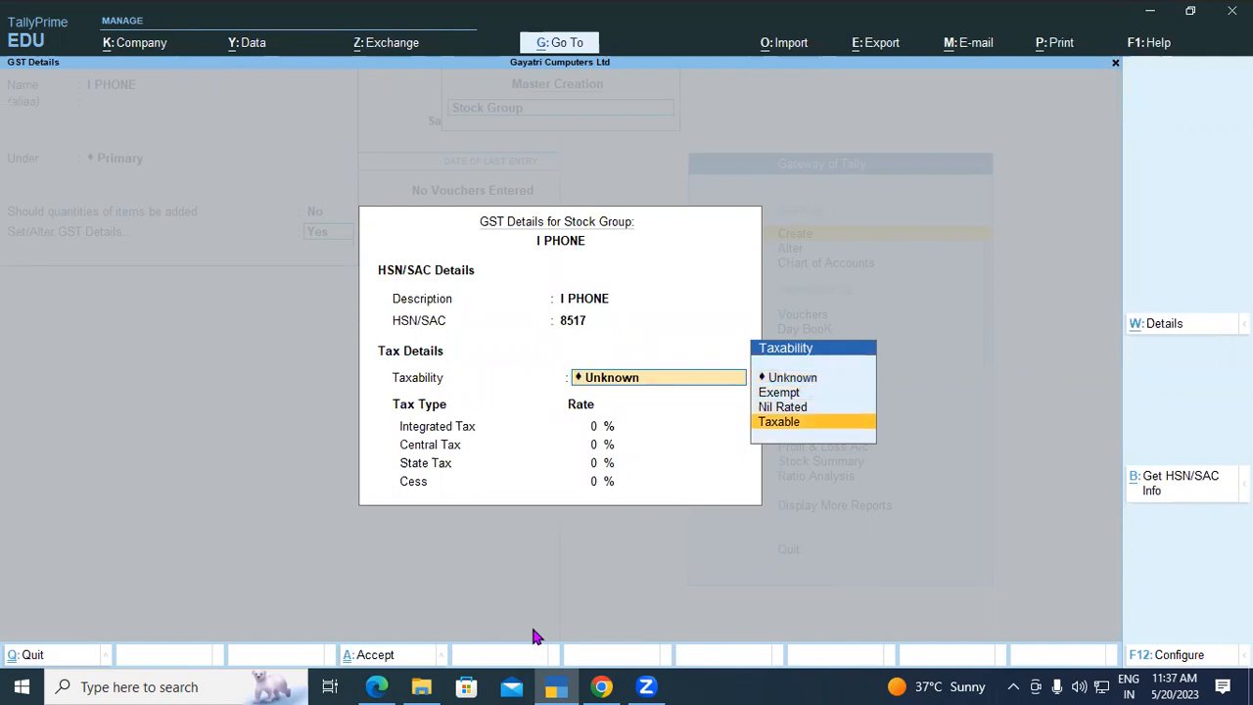
pyautogui.press('Return')
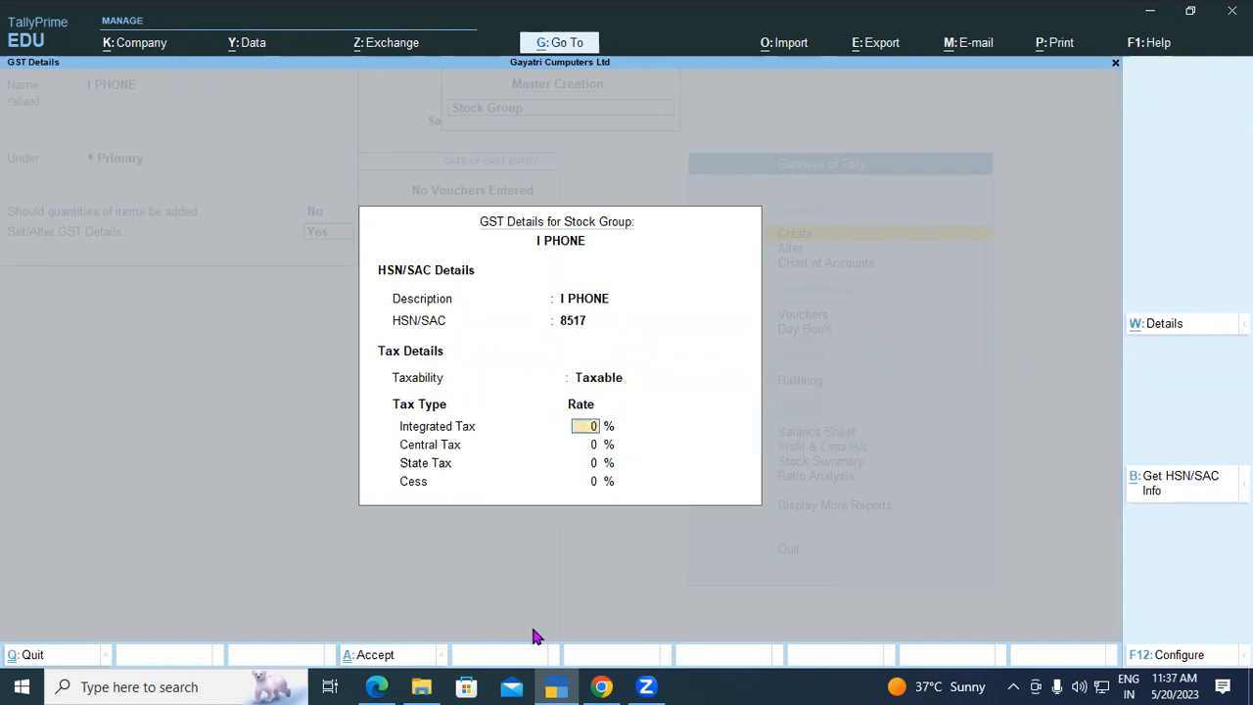
pyautogui.click(377, 685)
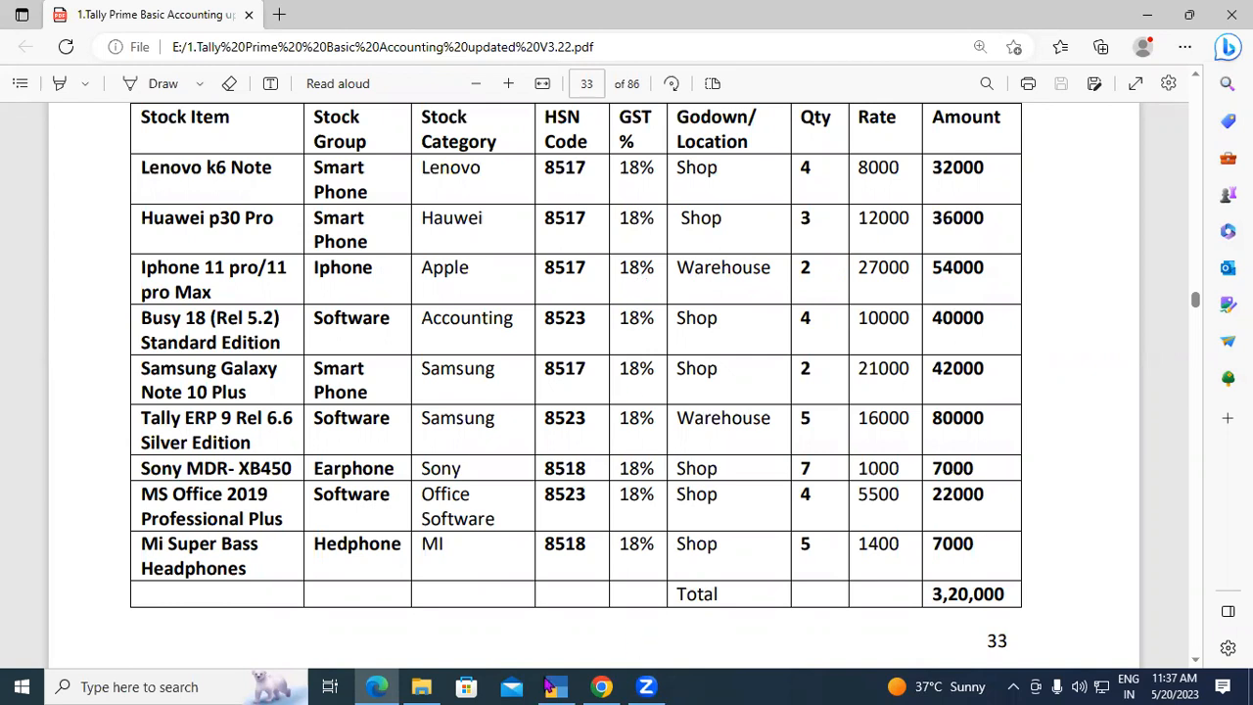
pyautogui.click(554, 686)
pyautogui.write('18')
pyautogui.press('Return')
pyautogui.press('Return')
pyautogui.press('Return')
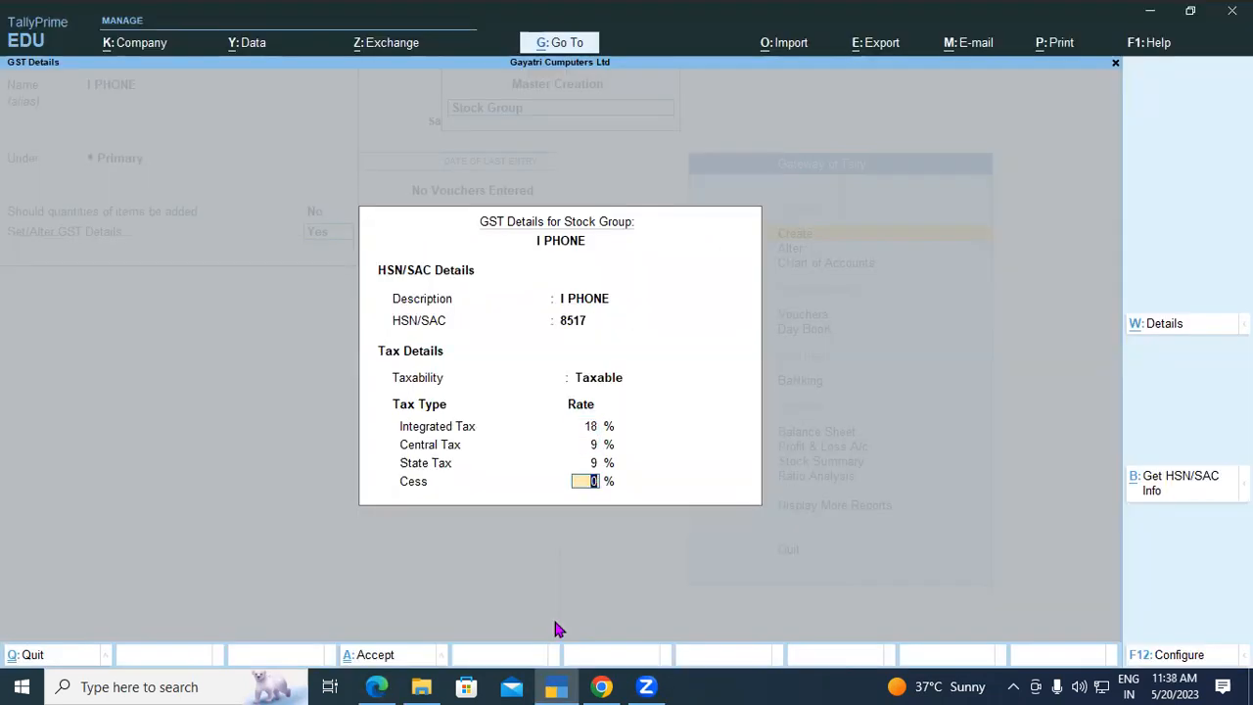
pyautogui.press('Return')
pyautogui.press('Return')
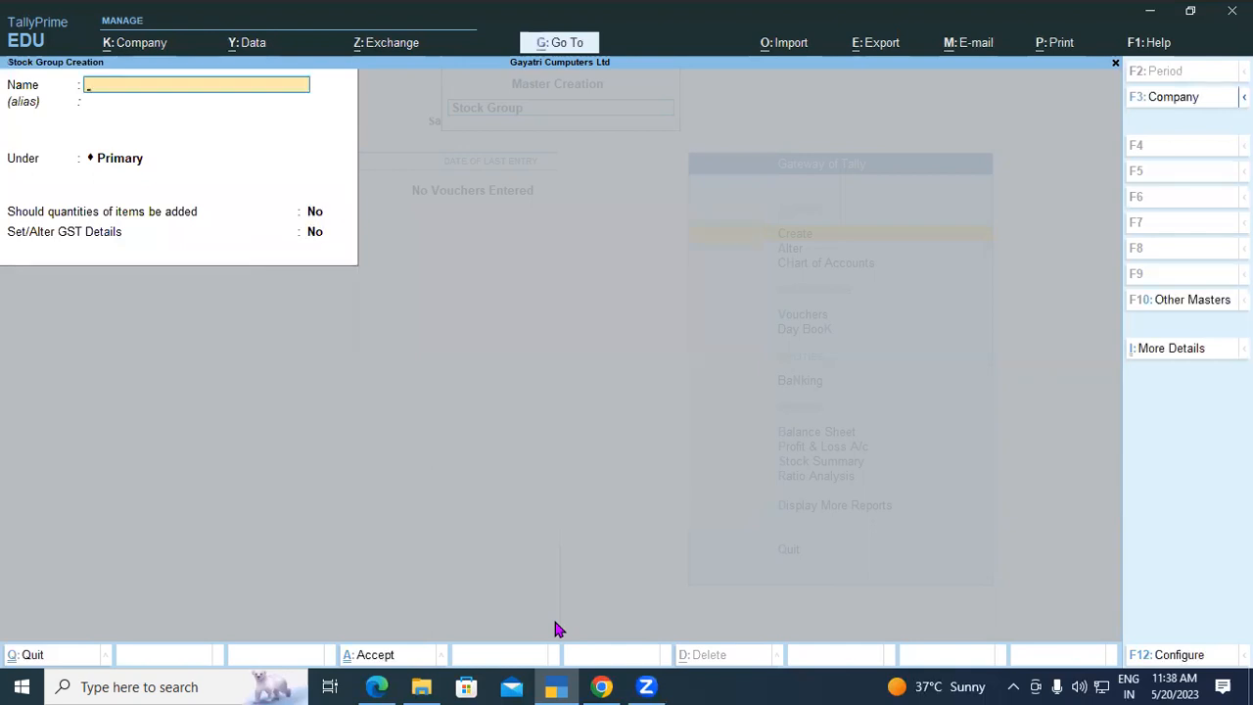
# Step: Check the next group in the PDF table and enter a TallyPrime stock group named SOFTWARE under Primary with GST details enabled
pyautogui.click(379, 686)
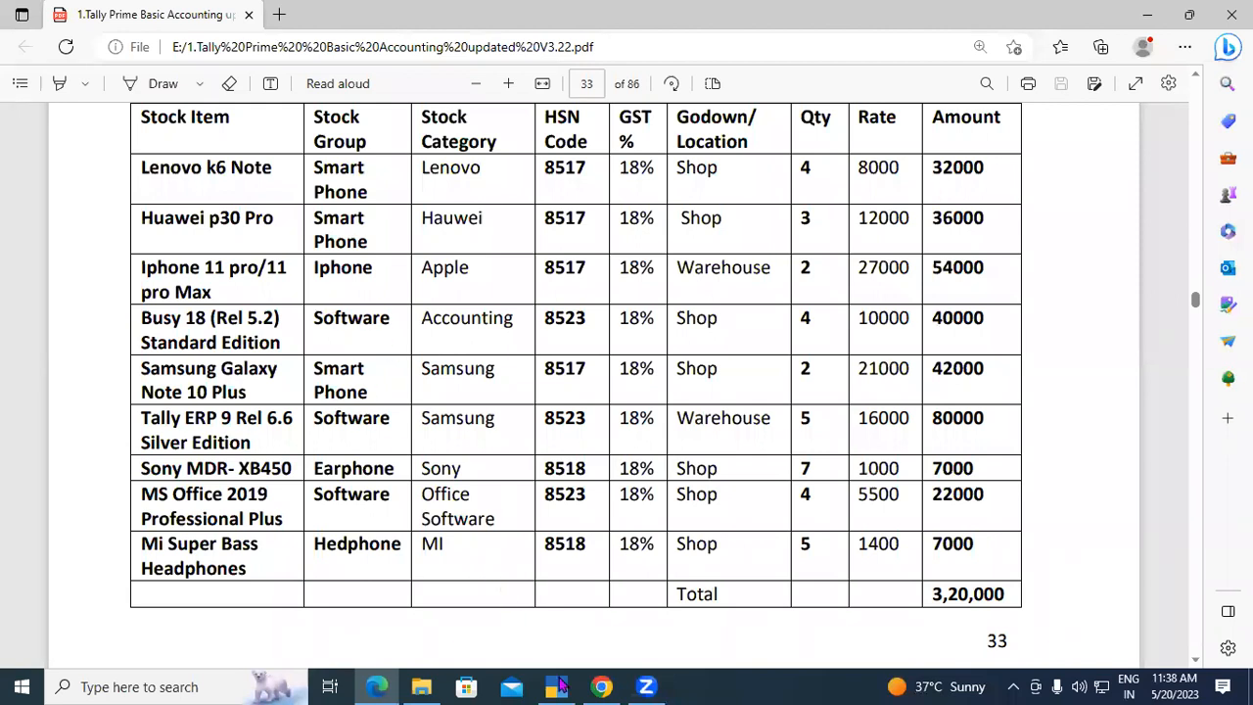
pyautogui.hotkey('alt', 'Tab')
pyautogui.write('SO')
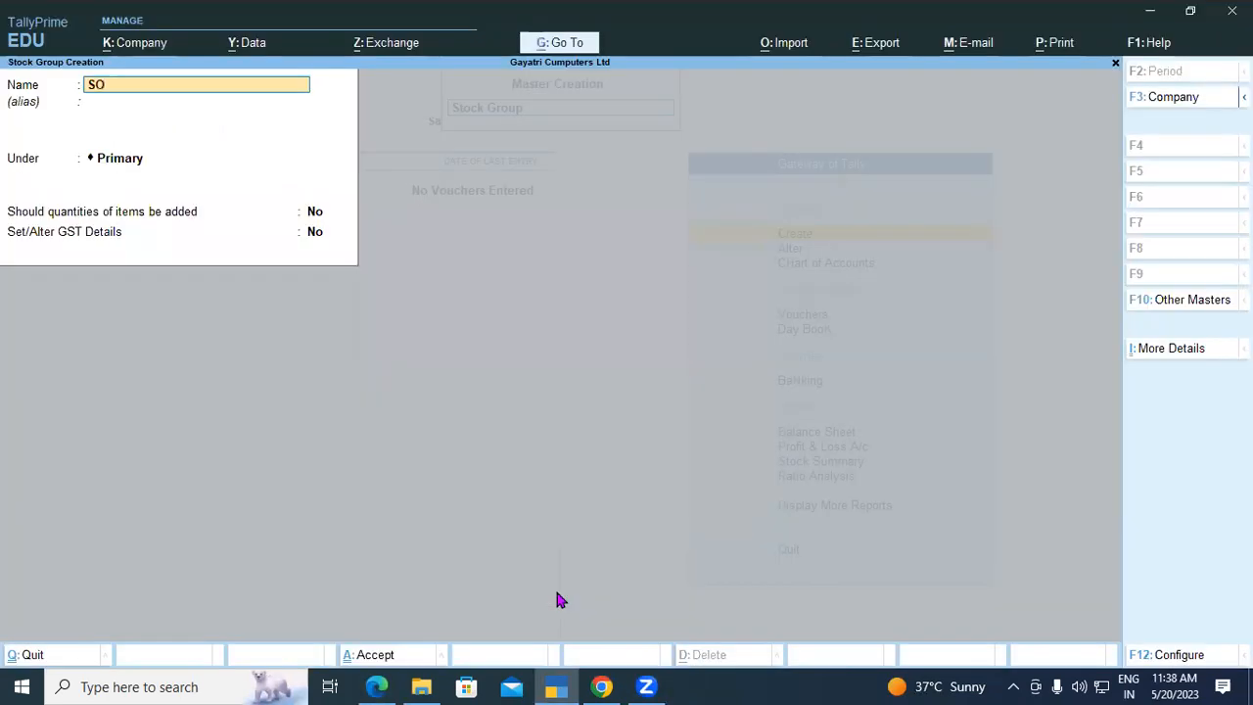
pyautogui.write('FTWARE')
pyautogui.press('Return')
pyautogui.press('Return')
pyautogui.press('Return')
pyautogui.press('Return')
pyautogui.write('y')
pyautogui.press('Return')
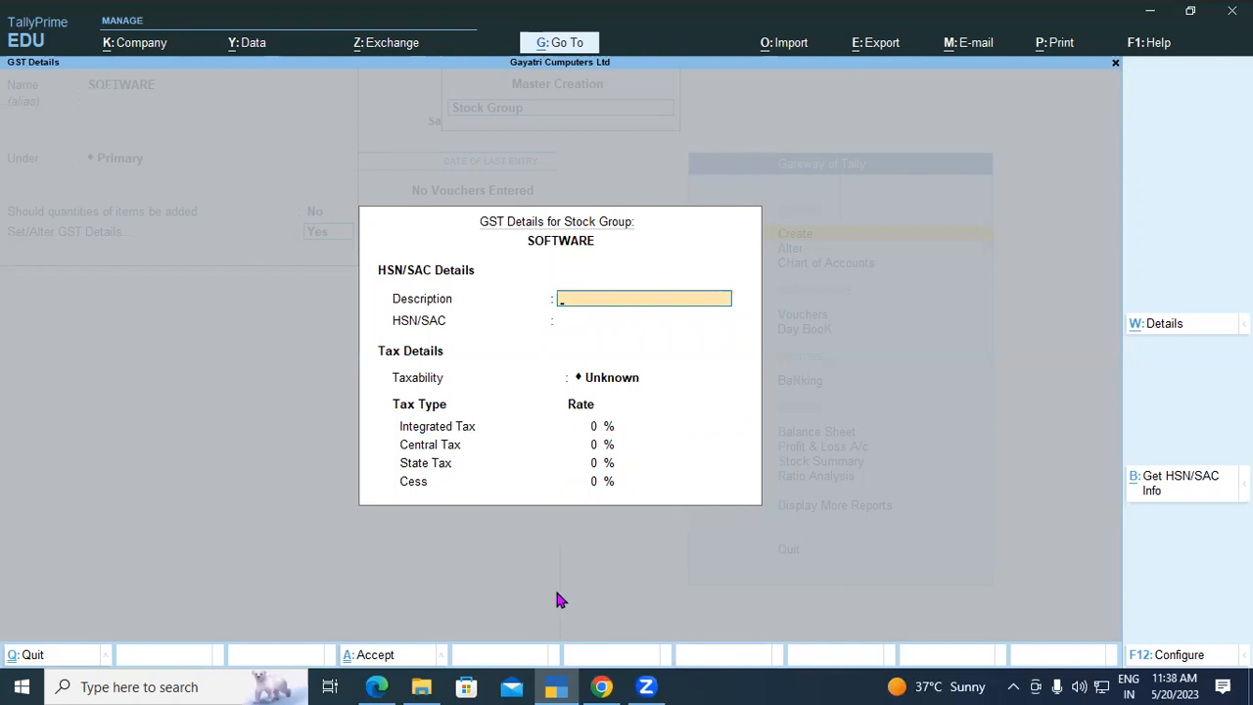
# Step: Enter the GST description SOFTWARE and set its HSN/SAC code to 8523
pyautogui.write('SOFTWARE')
pyautogui.press('Return')
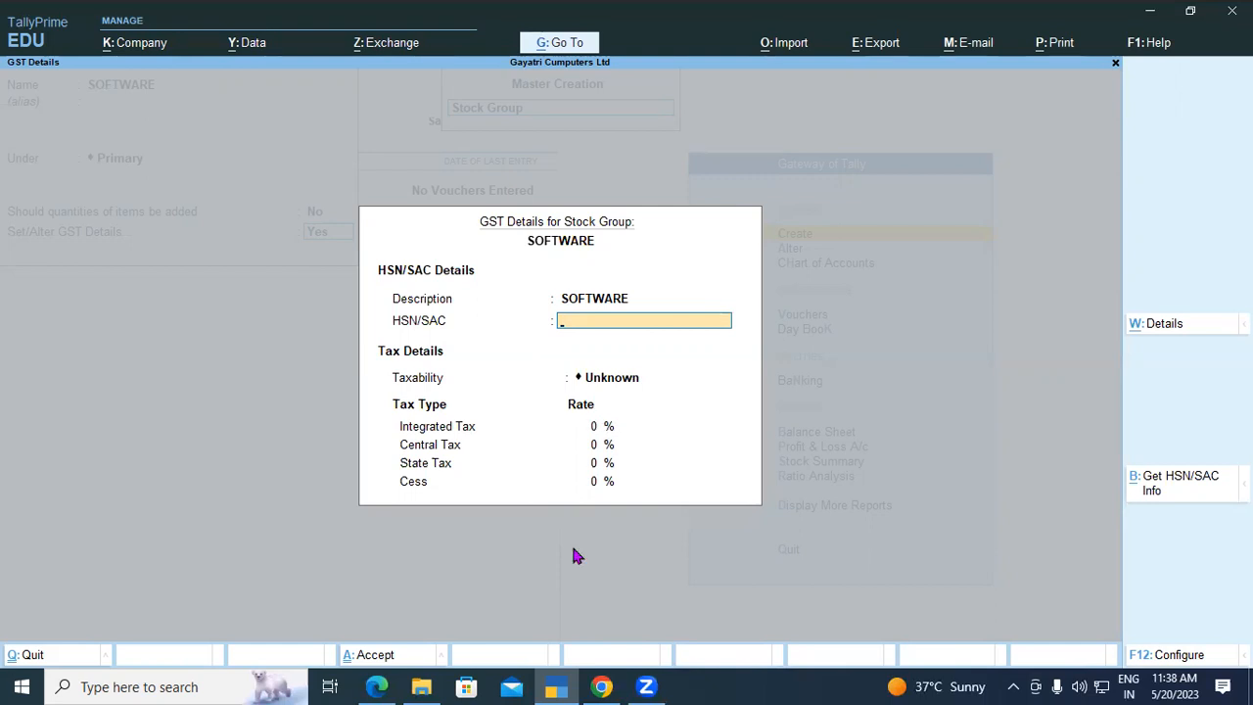
pyautogui.write('8523')
pyautogui.press('Return')
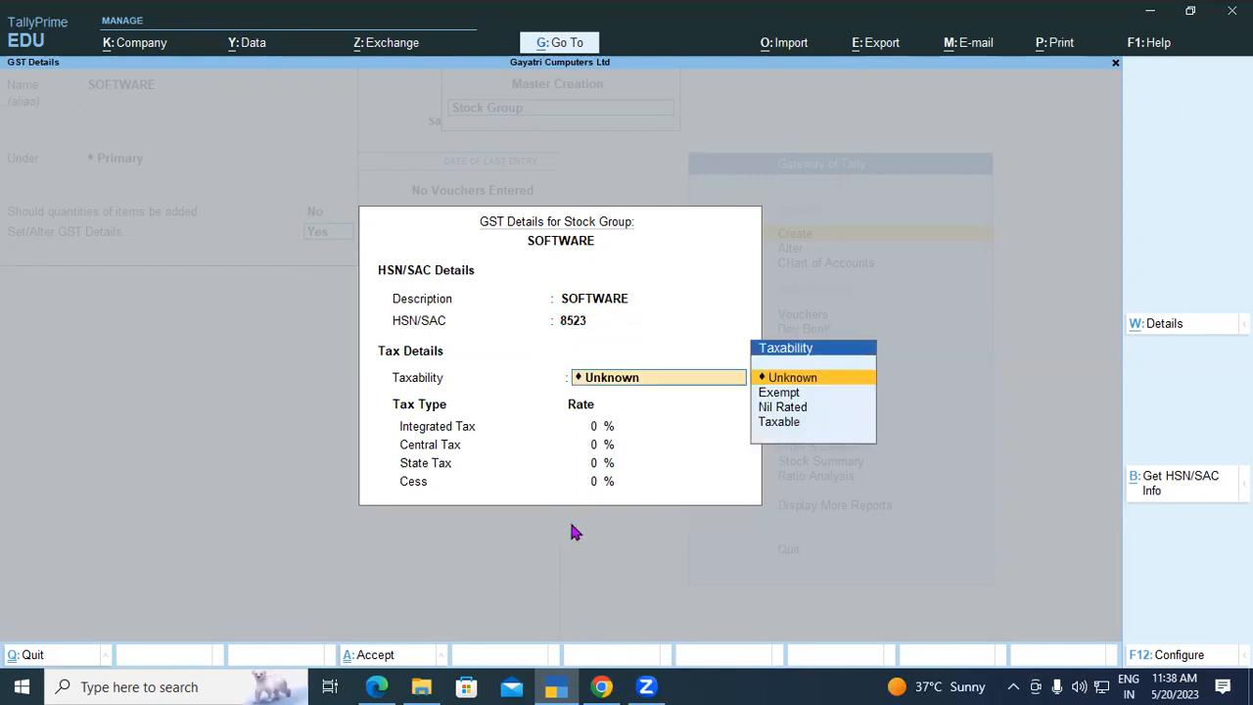
# Step: Set SOFTWARE's taxability to Taxable with 18% integrated tax and save the stock group
pyautogui.press('Down')
pyautogui.press('Down')
pyautogui.press('Down')
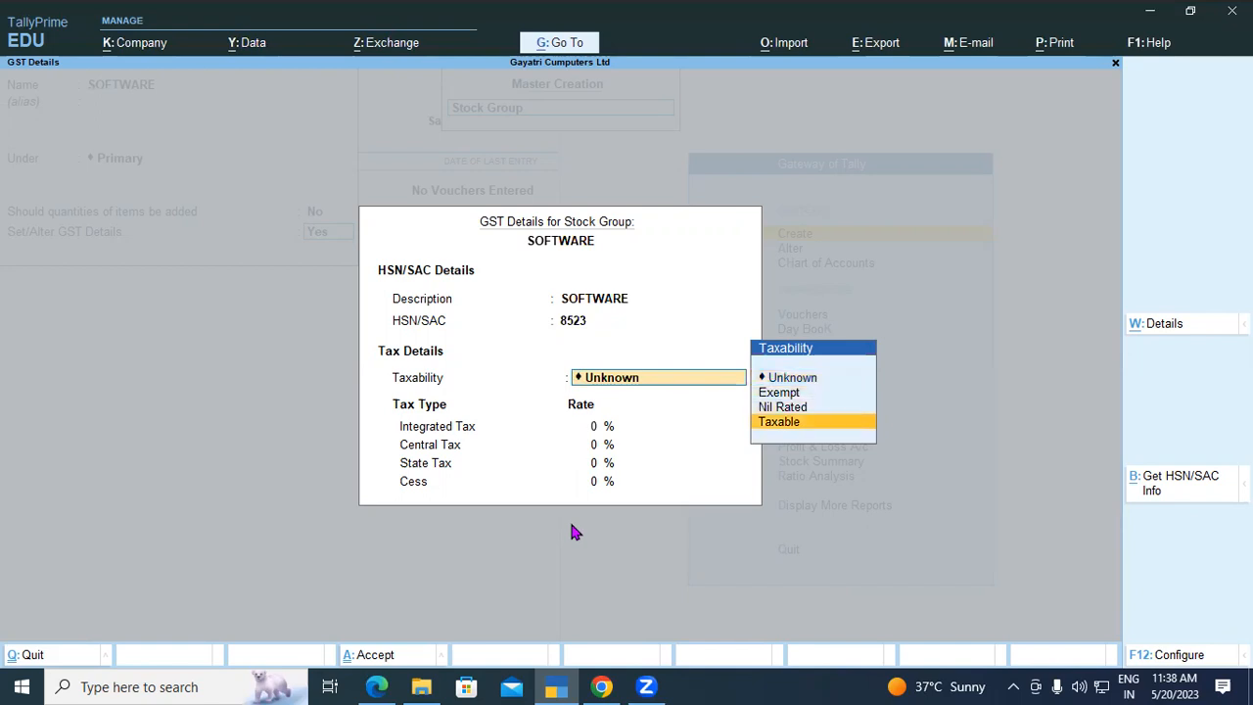
pyautogui.press('Return')
pyautogui.write('18')
pyautogui.press('Return')
pyautogui.press('Return')
pyautogui.press('Return')
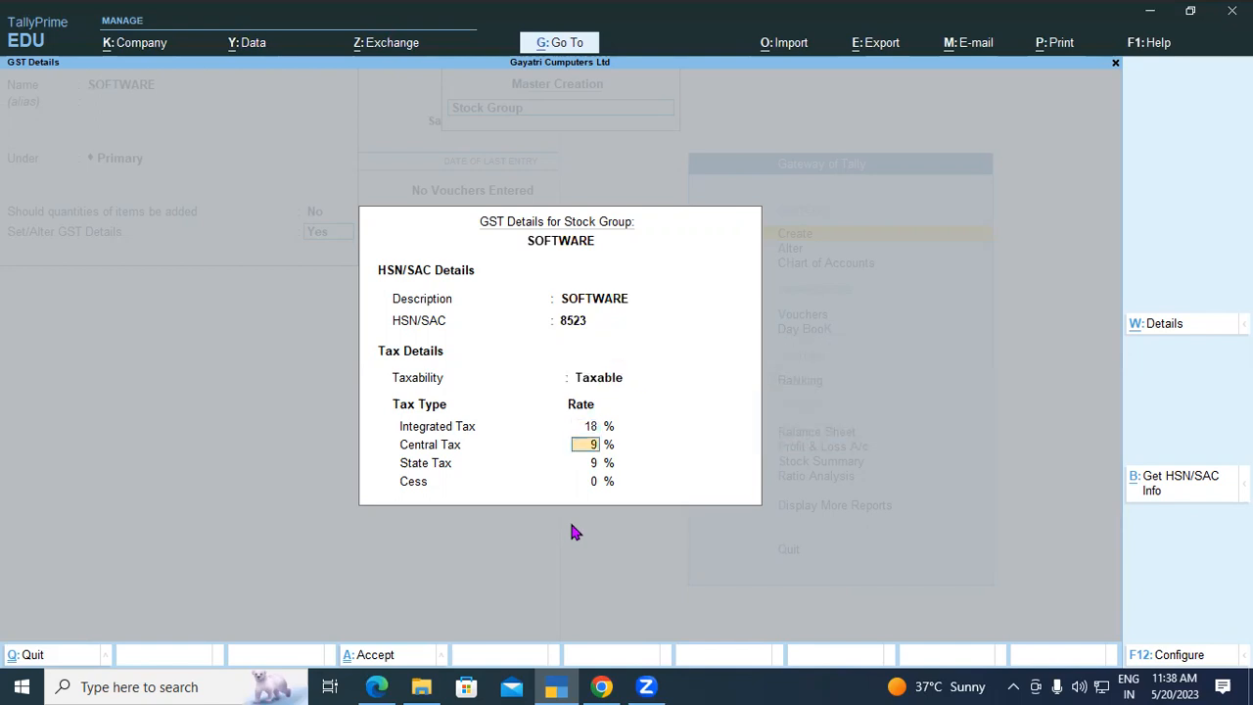
pyautogui.press('Return')
pyautogui.press('Return')
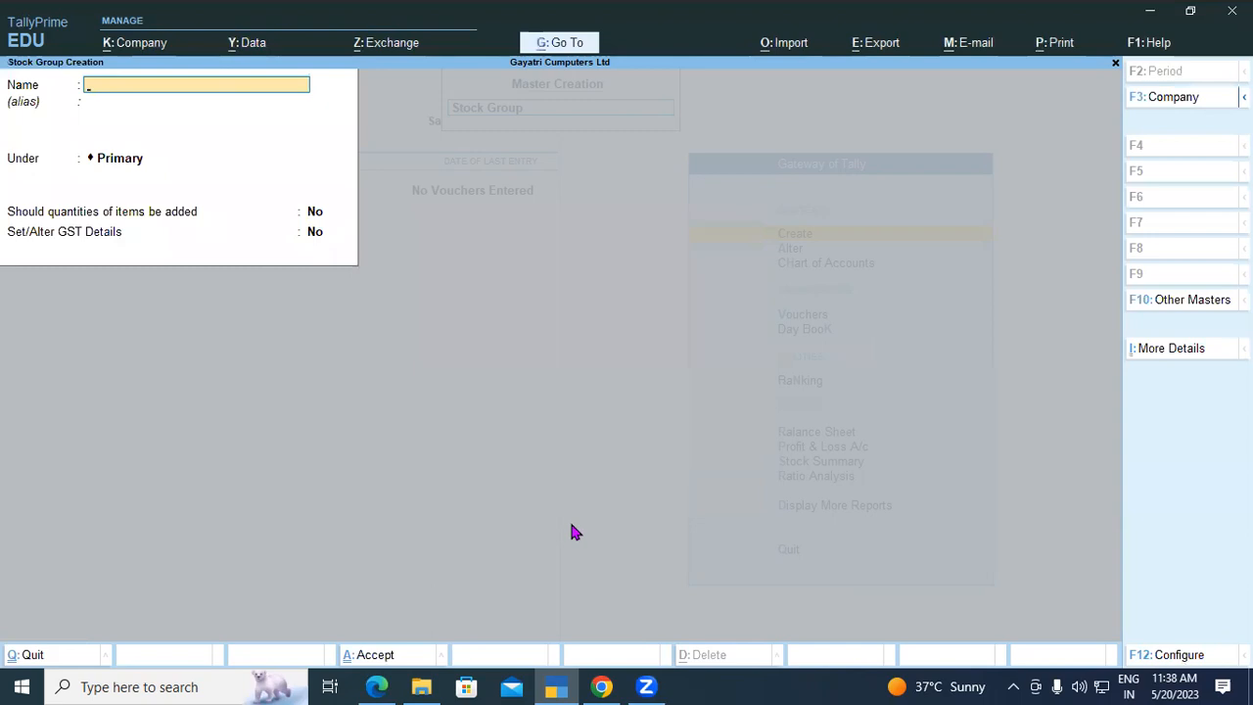
# Step: Check the PDF table for the next group and enter a TallyPrime stock group named EARPHONE under Primary with GST details enabled
pyautogui.click(380, 685)
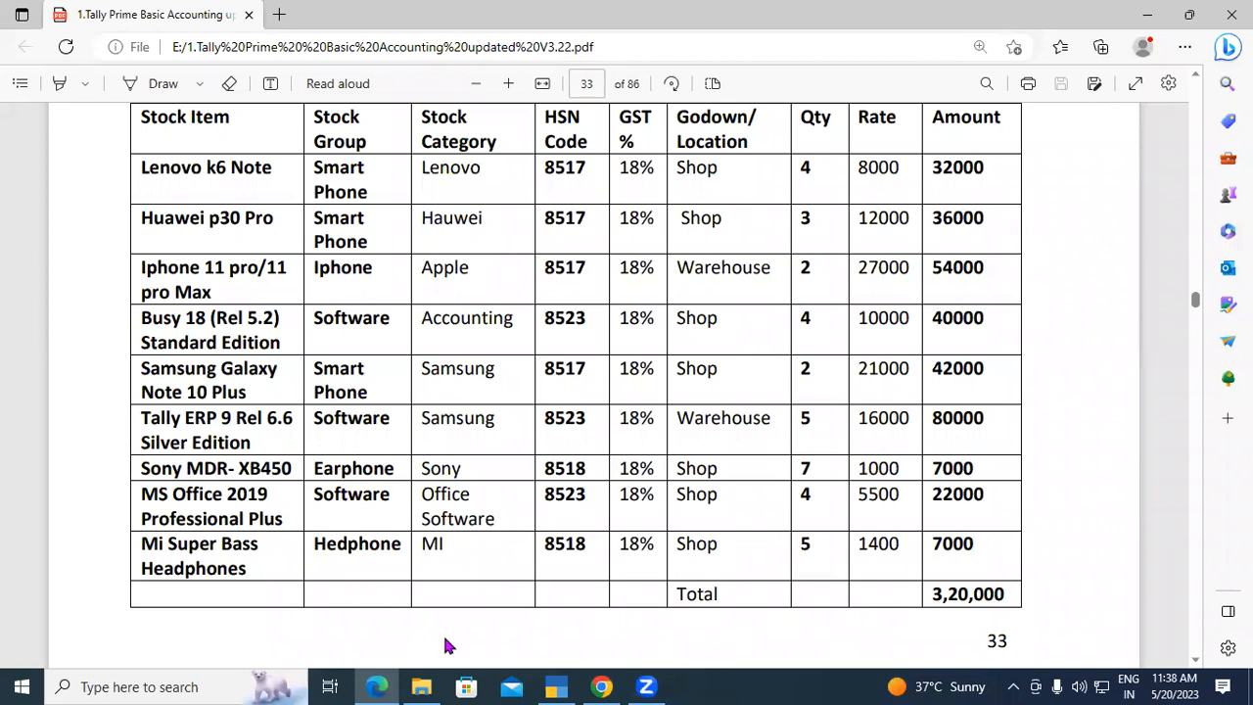
pyautogui.moveTo(556, 686)
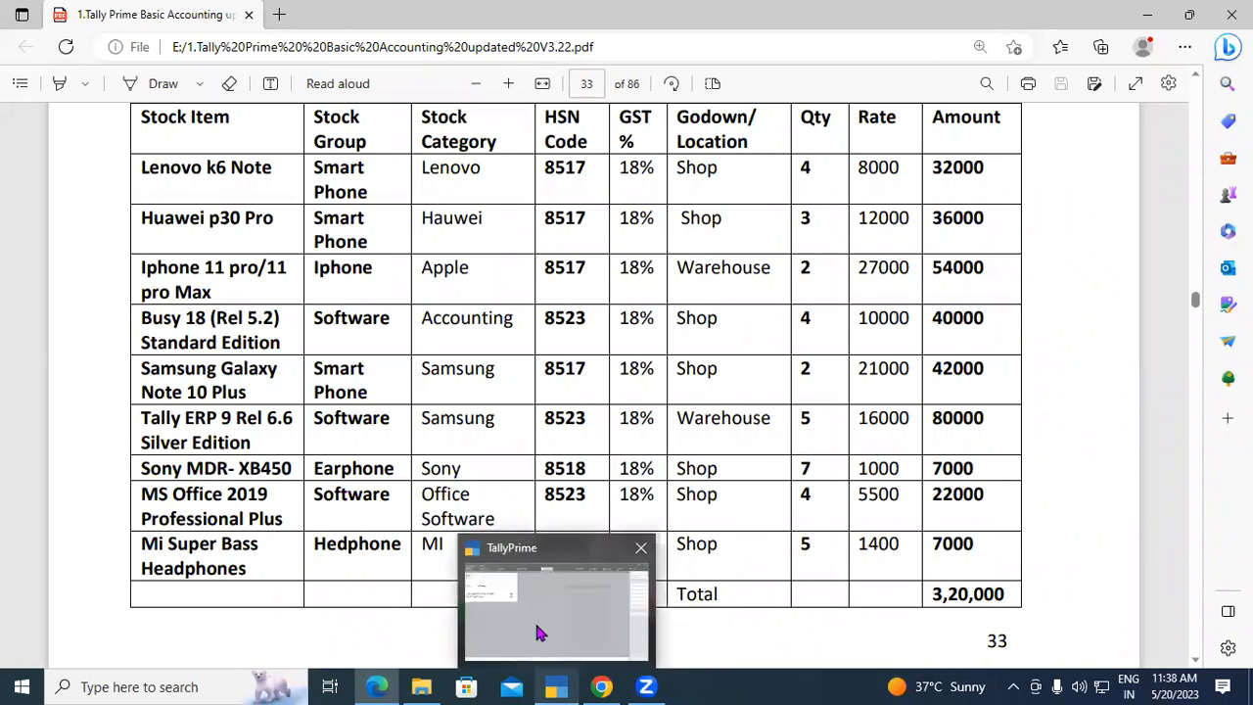
pyautogui.click(535, 613)
pyautogui.write('ARPH')
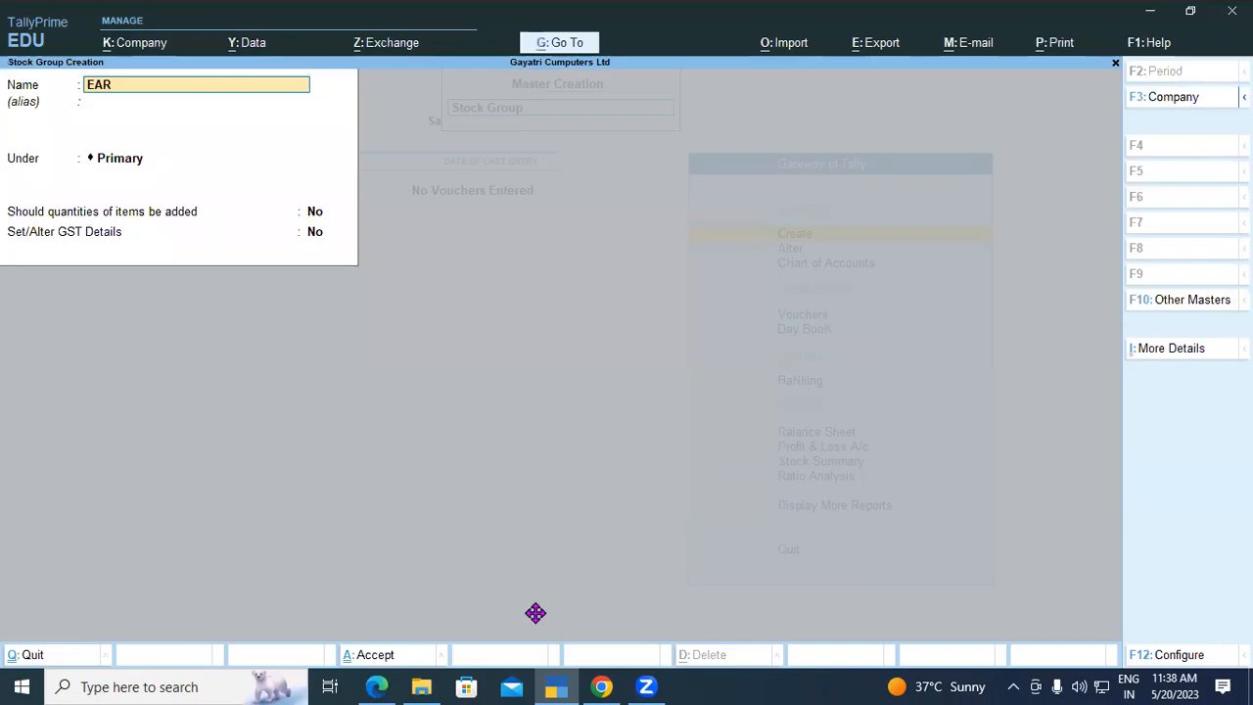
pyautogui.write('NE')
pyautogui.press('Return')
pyautogui.press('Return')
pyautogui.press('Return')
pyautogui.write('y')
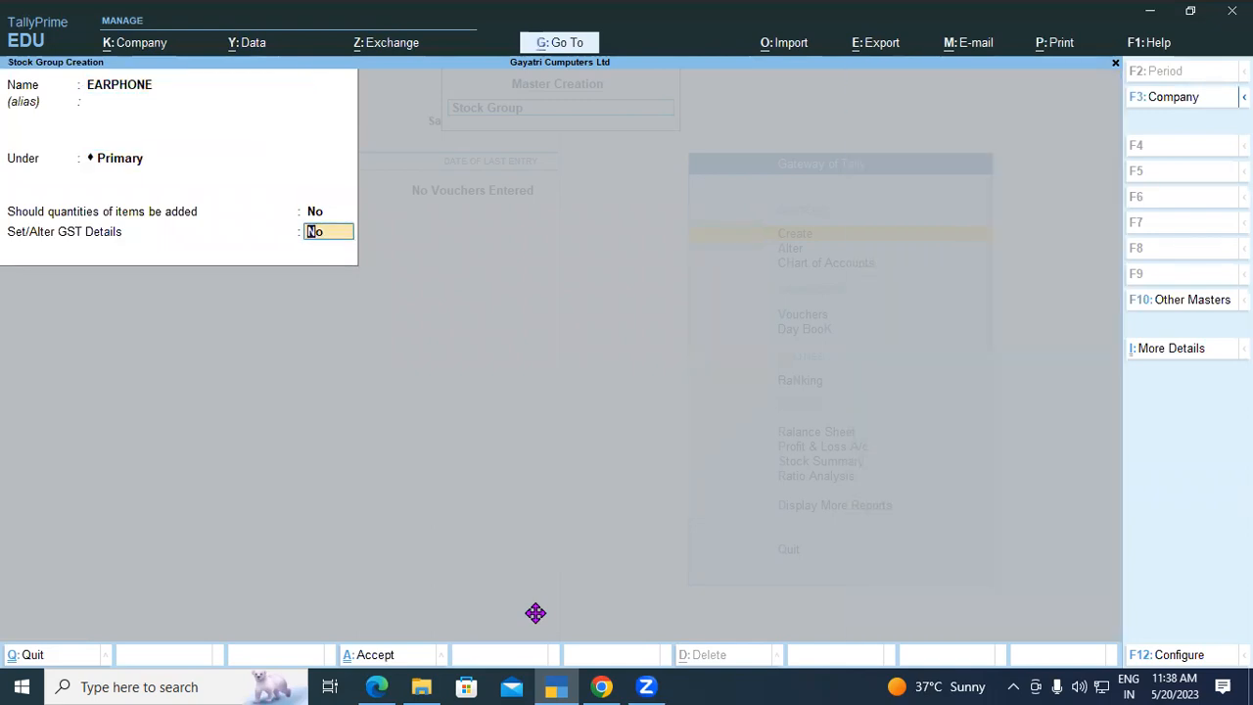
pyautogui.press('Return')
# Step: Enter the GST description EARPHONE and set its HSN/SAC code to 8518
pyautogui.write('EARPHONE')
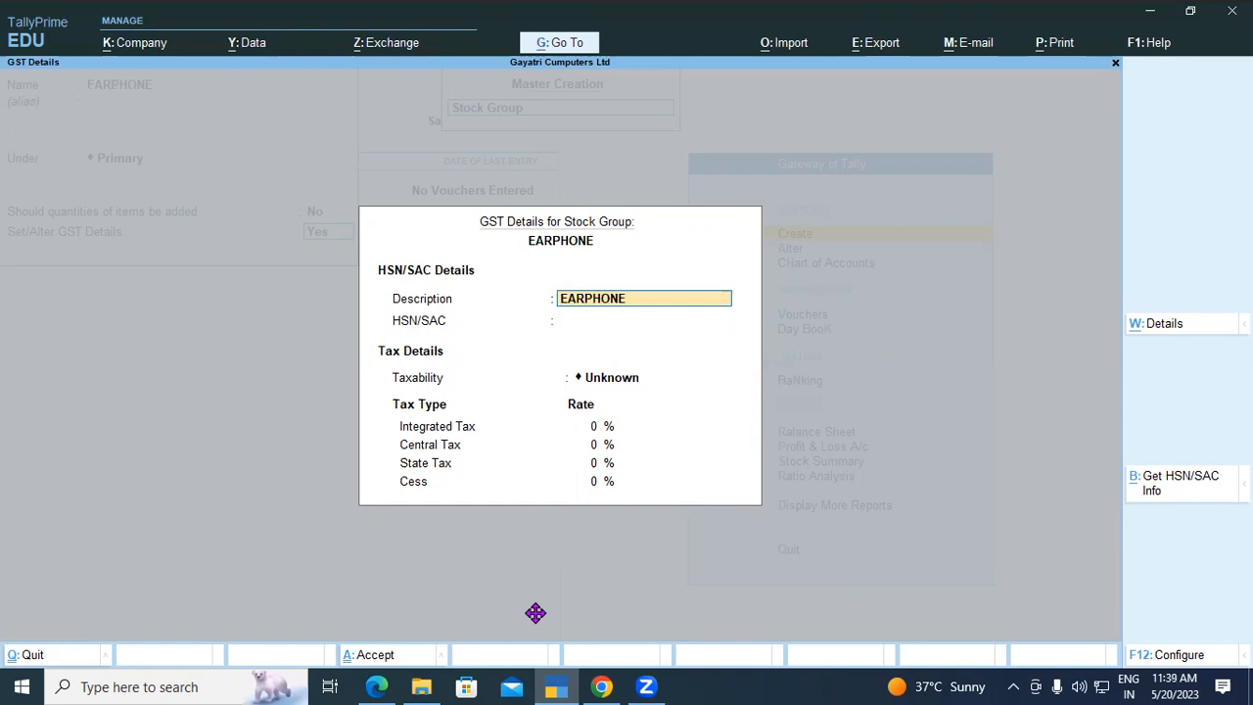
pyautogui.press('Return')
pyautogui.write('8518')
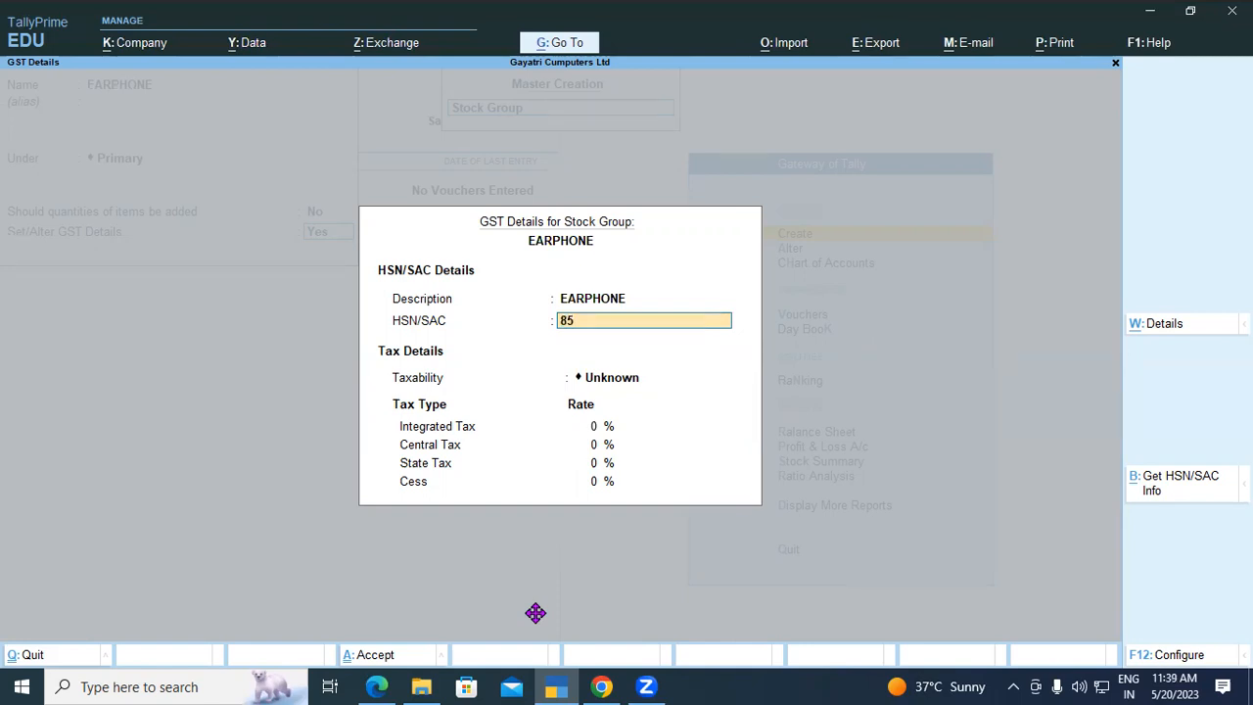
pyautogui.press('Return')
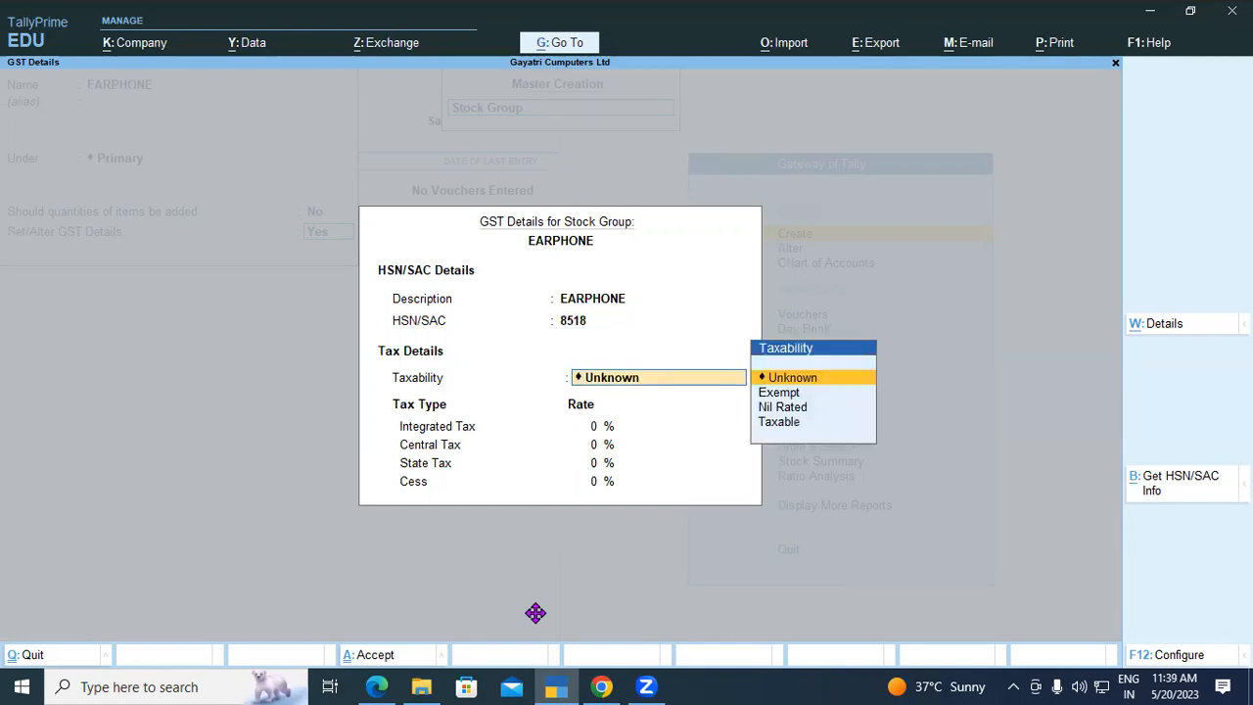
# Step: Set EARPHONE's taxability to Taxable with 18% integrated tax and save the stock group
pyautogui.press('Down')
pyautogui.press('Down')
pyautogui.press('Down')
pyautogui.press('Return')
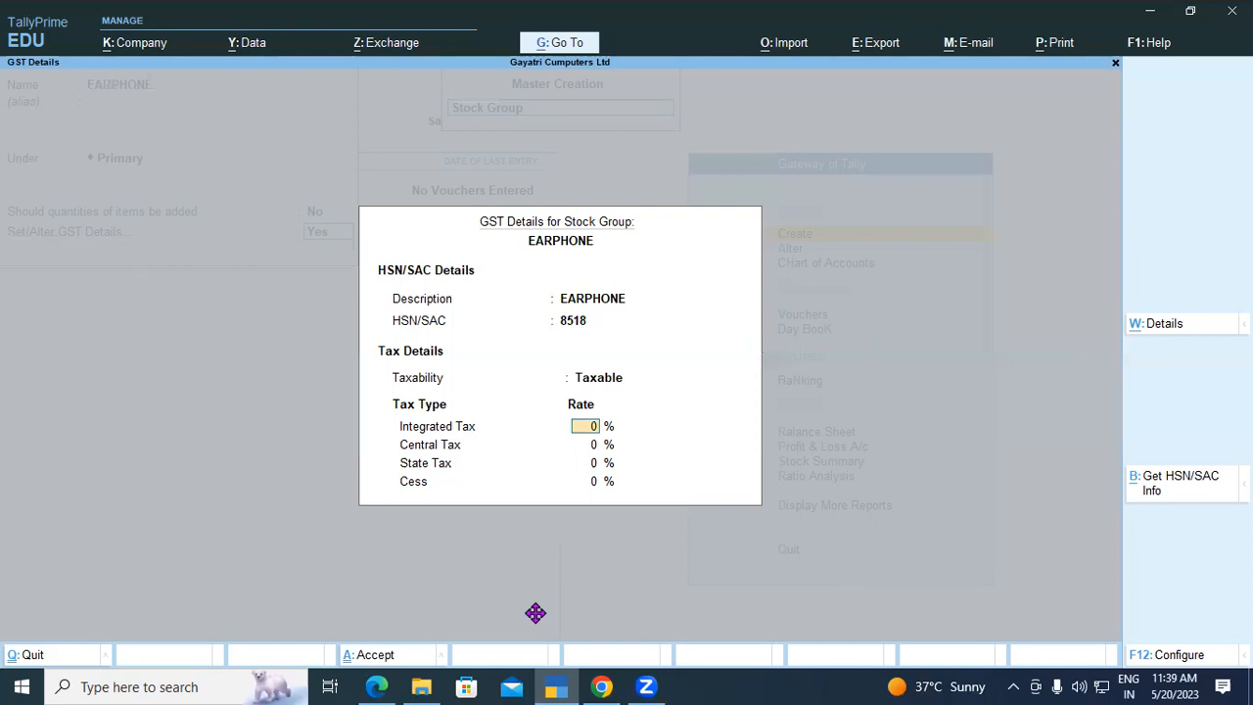
pyautogui.write('18')
pyautogui.press('Return')
pyautogui.press('Return')
pyautogui.press('Return')
pyautogui.press('Return')
pyautogui.press('Return')
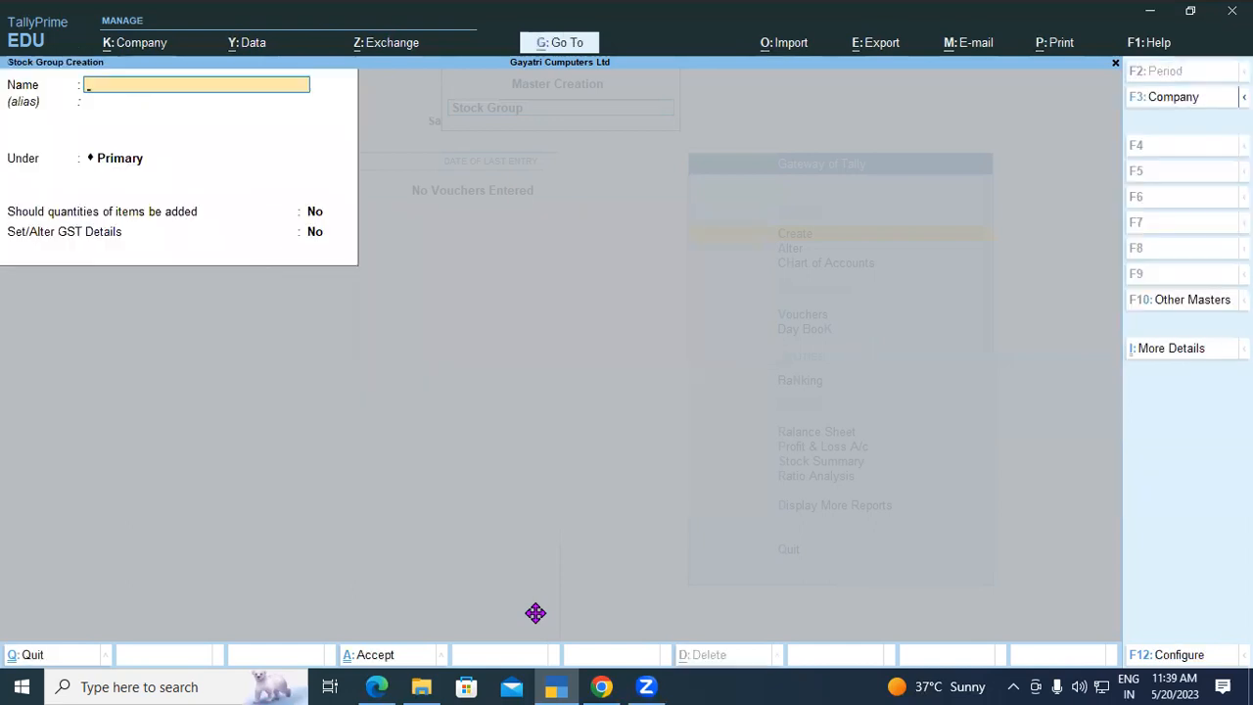
# Step: Check the last group in the PDF table and enter a TallyPrime stock group named HEAD PHONES under Primary with GST details enabled
pyautogui.click(378, 686)
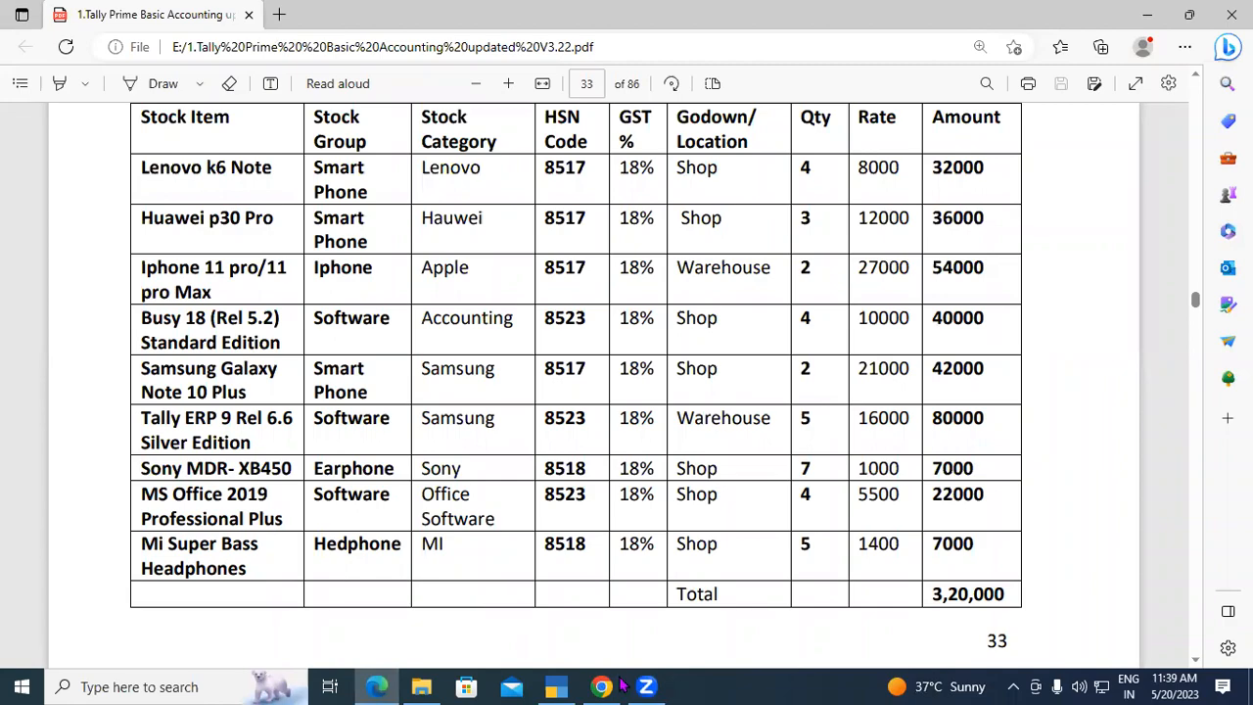
pyautogui.moveTo(556, 686)
pyautogui.click(546, 629)
pyautogui.write('HEAD PHONE')
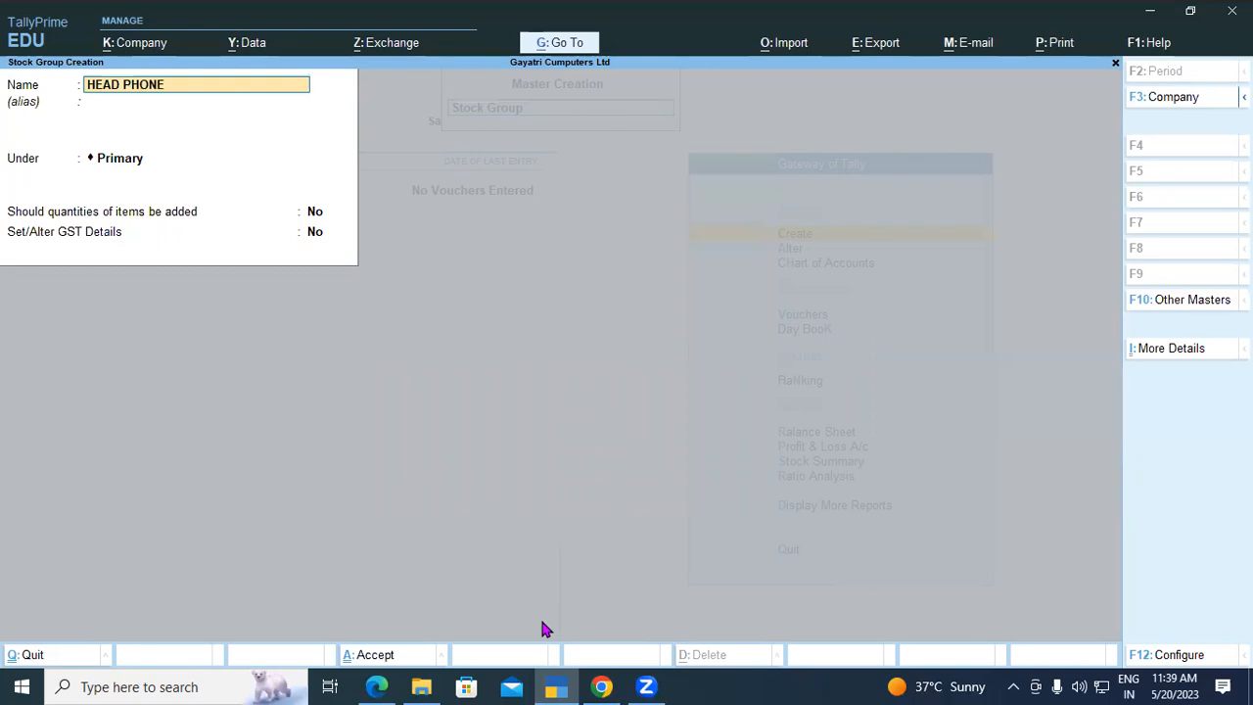
pyautogui.write('S')
pyautogui.press('Return')
pyautogui.press('Return')
pyautogui.press('Return')
pyautogui.press('Return')
pyautogui.write('y')
pyautogui.press('Return')
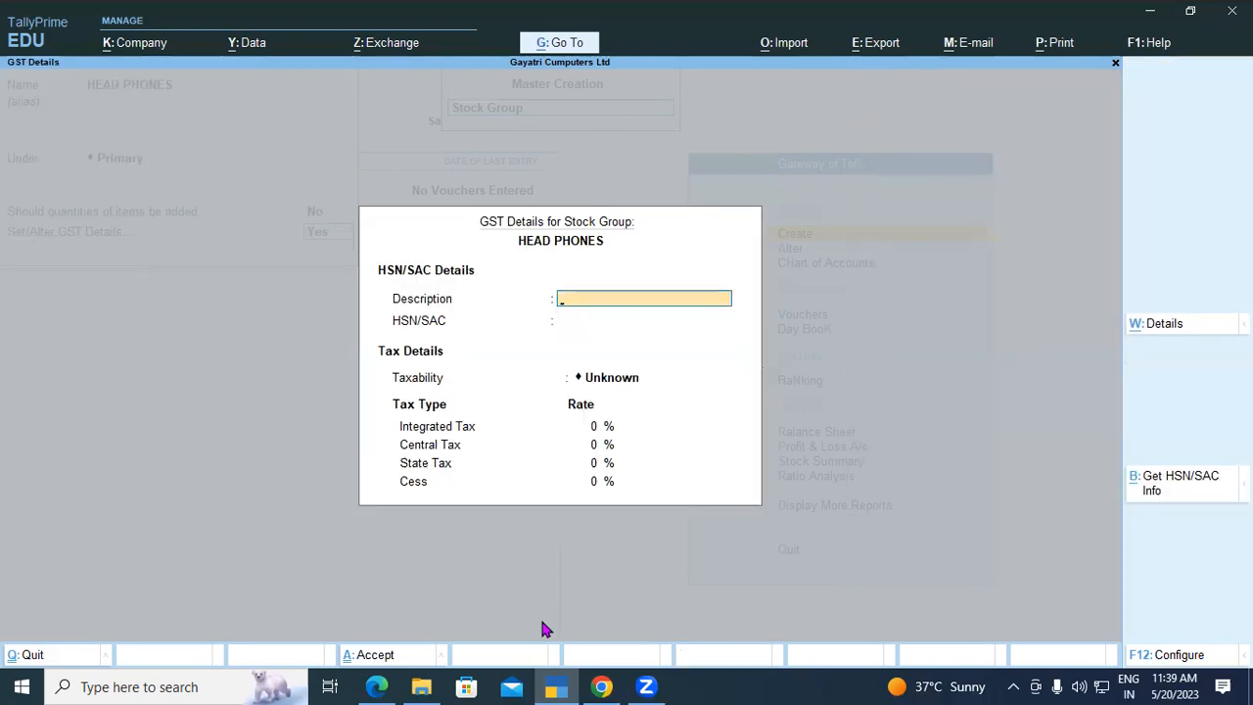
# Step: Enter the GST description HEADPHONES and set its HSN/SAC code to 8518
pyautogui.write('HEADPHONES')
pyautogui.press('Return')
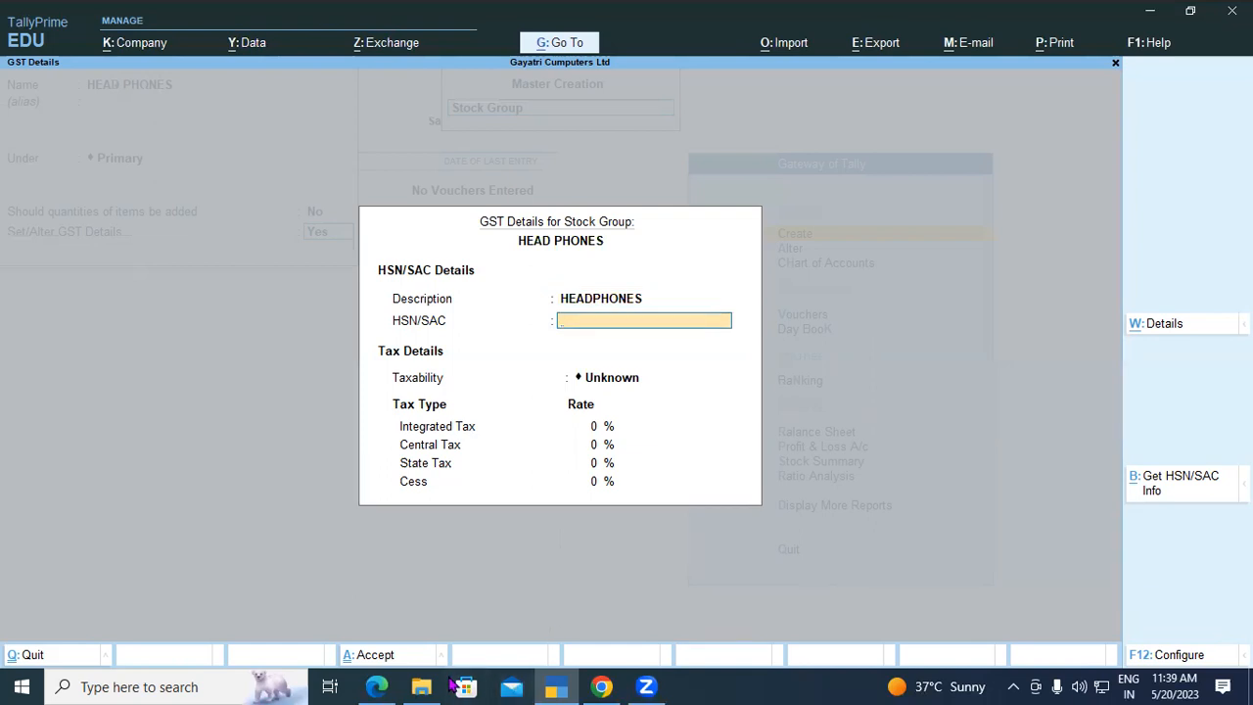
pyautogui.write('8518')
pyautogui.press('Return')
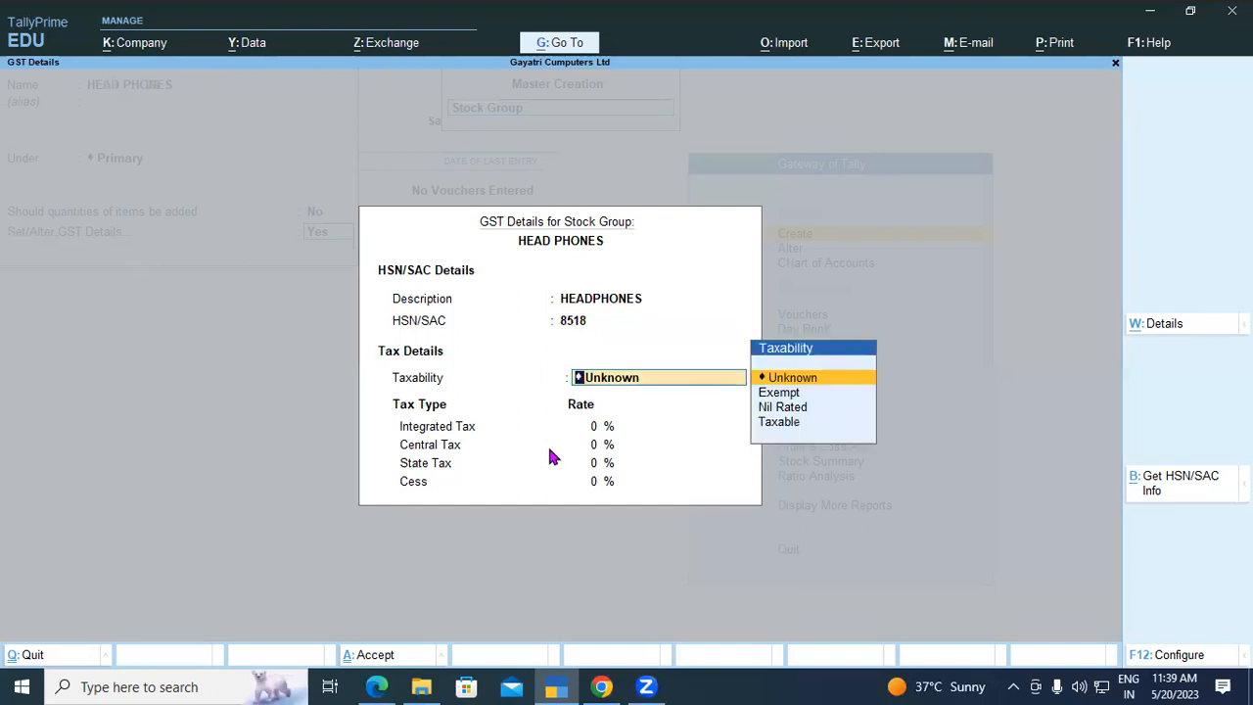
# Step: Set HEAD PHONES' taxability to Taxable with 18% integrated tax, save the stock group, and return to the Gateway of Tally
pyautogui.press('Down')
pyautogui.press('Down')
pyautogui.press('Down')
pyautogui.press('Return')
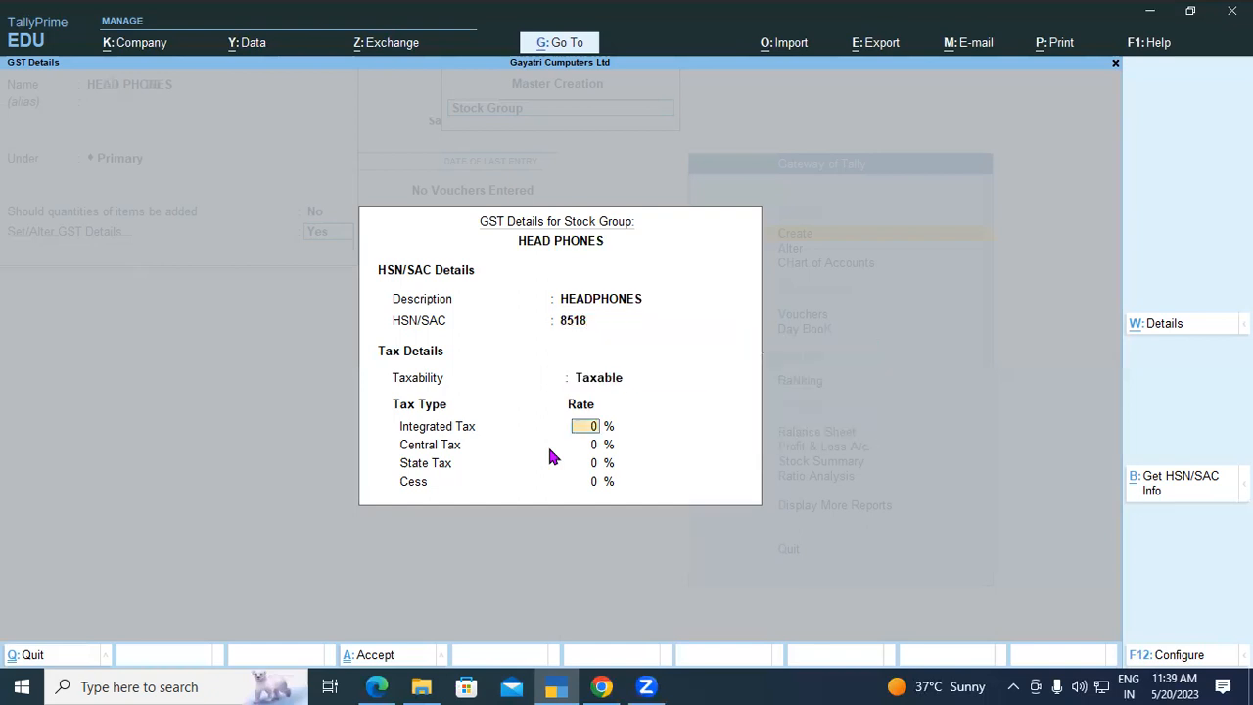
pyautogui.write('18')
pyautogui.press('Return')
pyautogui.press('Return')
pyautogui.press('Return')
pyautogui.press('Return')
pyautogui.press('Return')
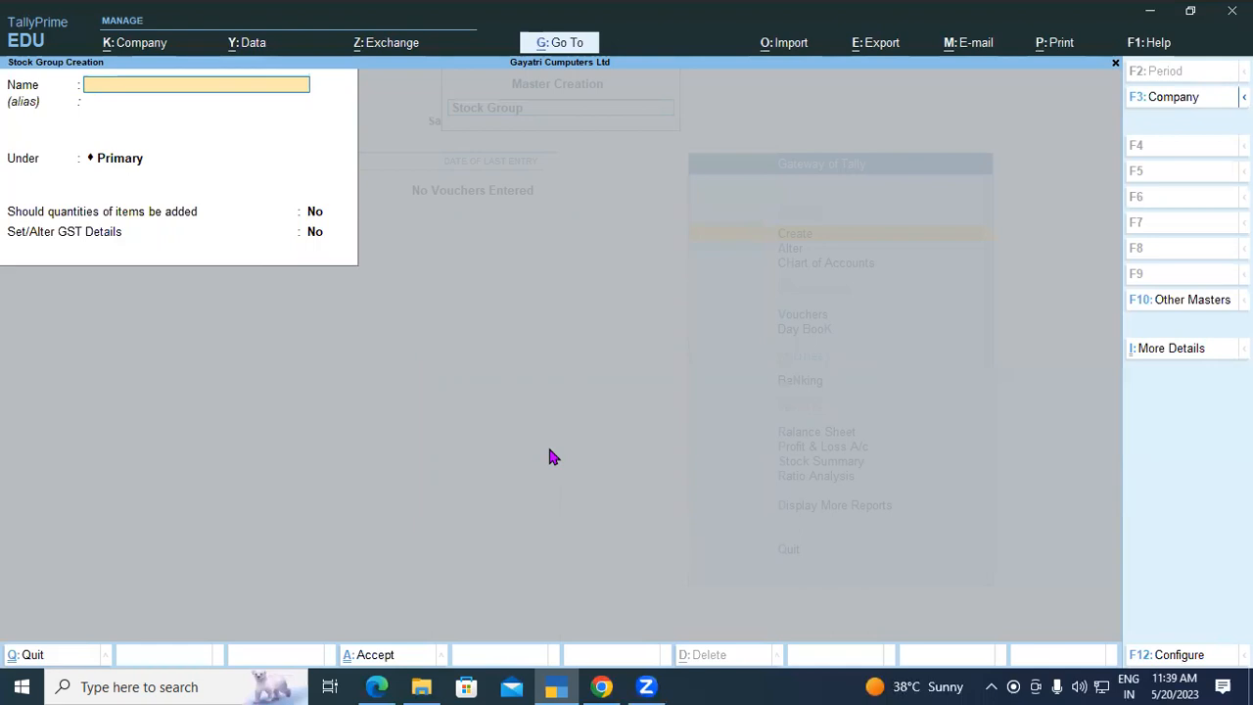
pyautogui.press('Escape')
pyautogui.press('Escape')
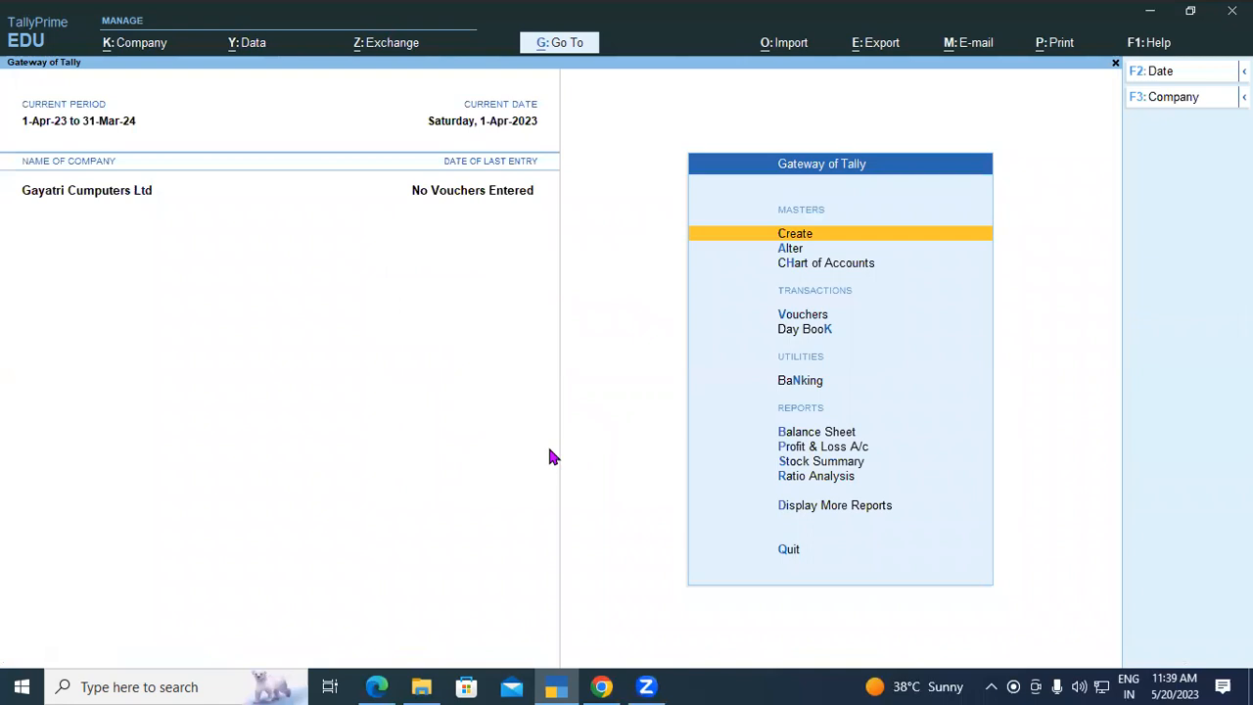
# Step: Review the list of existing stock groups among the alterable masters and return to the Gateway of Tally
pyautogui.press('a')
pyautogui.press('Down')
pyautogui.press('Down')
pyautogui.press('Down')
pyautogui.press('Down')
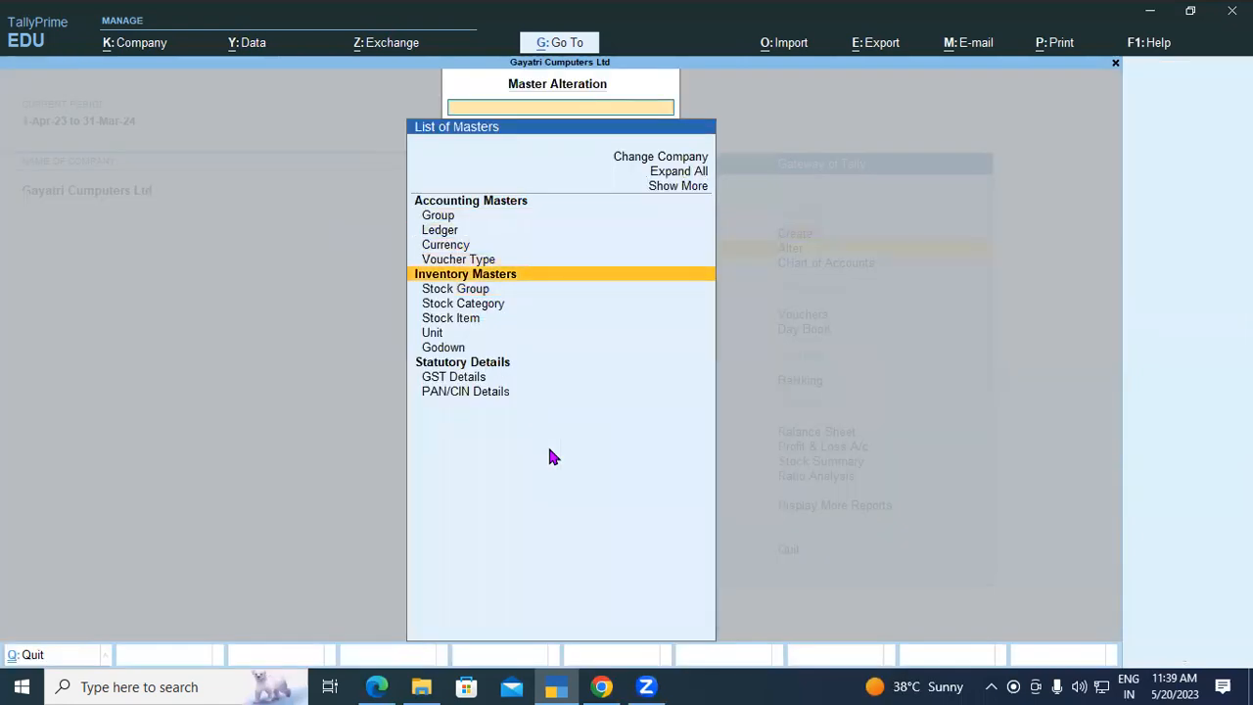
pyautogui.press('Return')
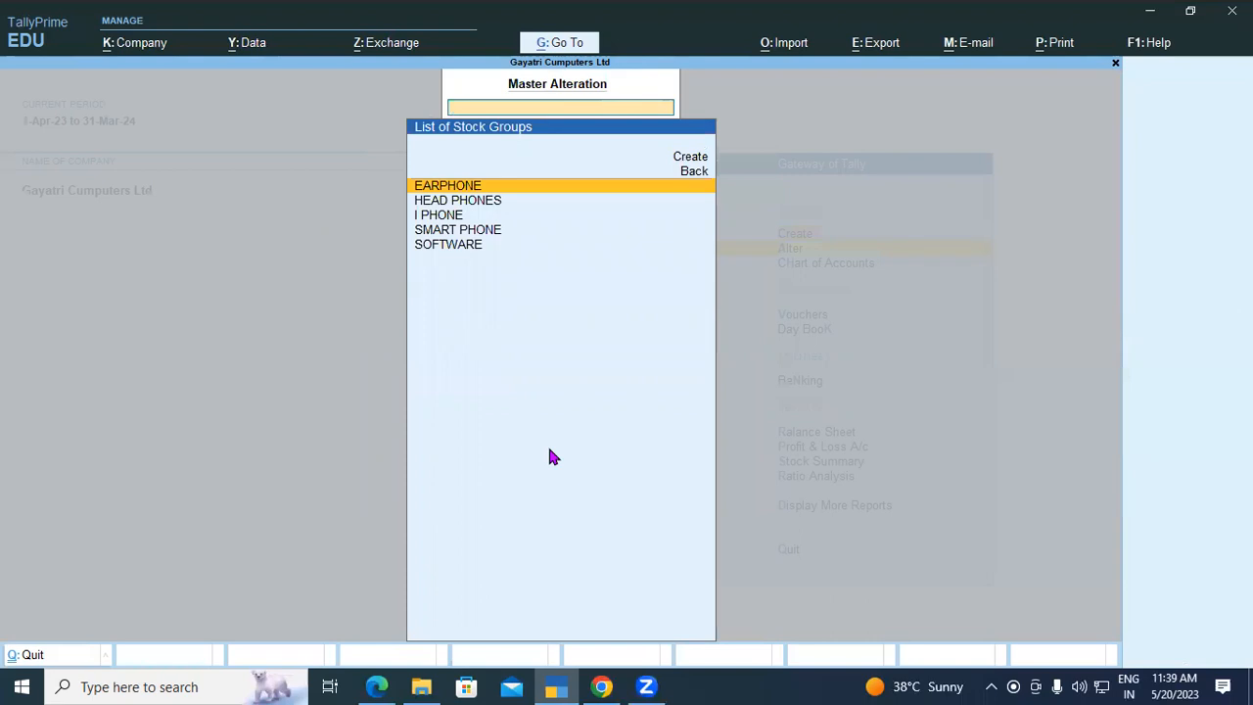
pyautogui.press('Escape')
pyautogui.press('Escape')
pyautogui.press('Escape')
pyautogui.press('Escape')
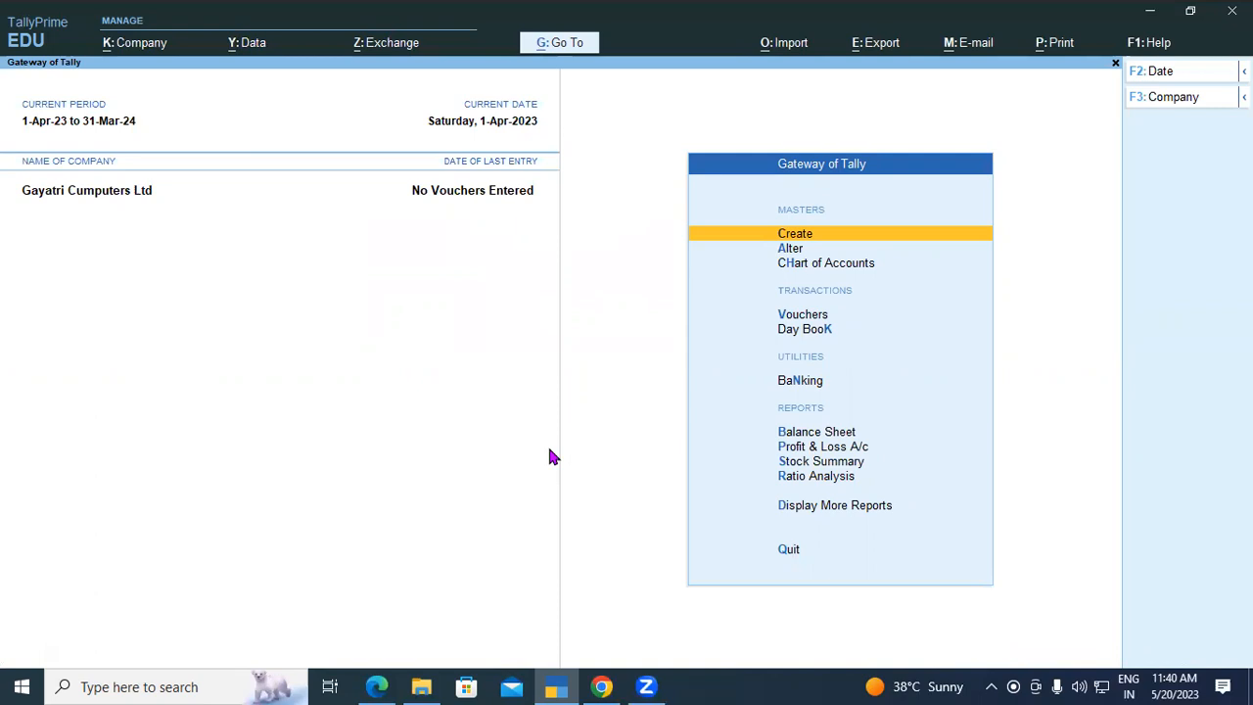
# Step: Start creating a godown from the inventory masters and enter SHOP as its name
pyautogui.press('Return')
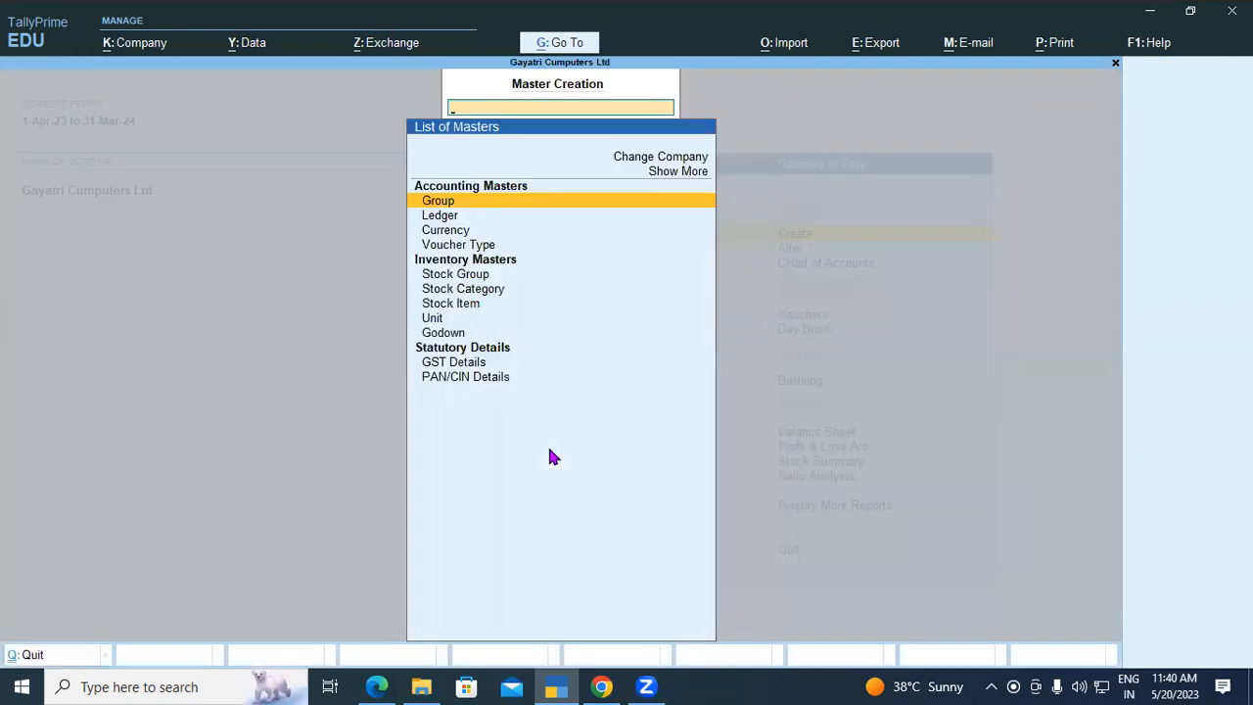
pyautogui.press('Down')
pyautogui.press('Down')
pyautogui.press('Down')
pyautogui.press('Down')
pyautogui.press('Down')
pyautogui.press('Down')
pyautogui.press('Down')
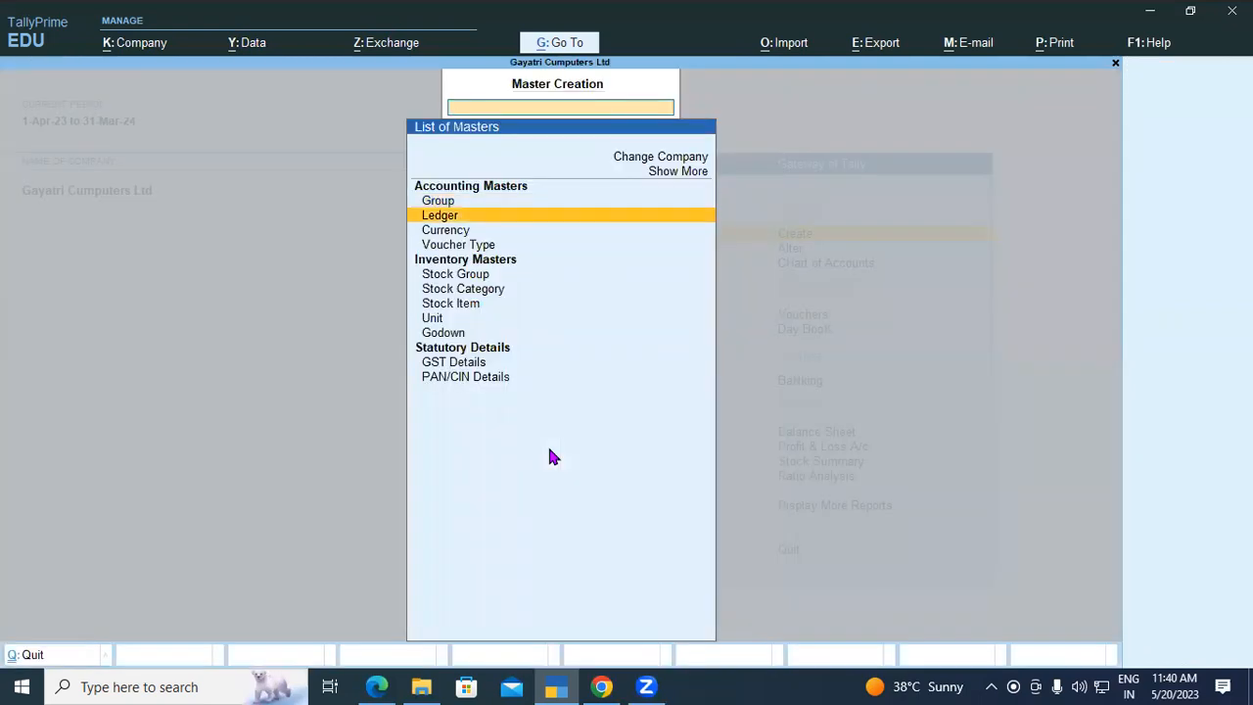
pyautogui.press('Down')
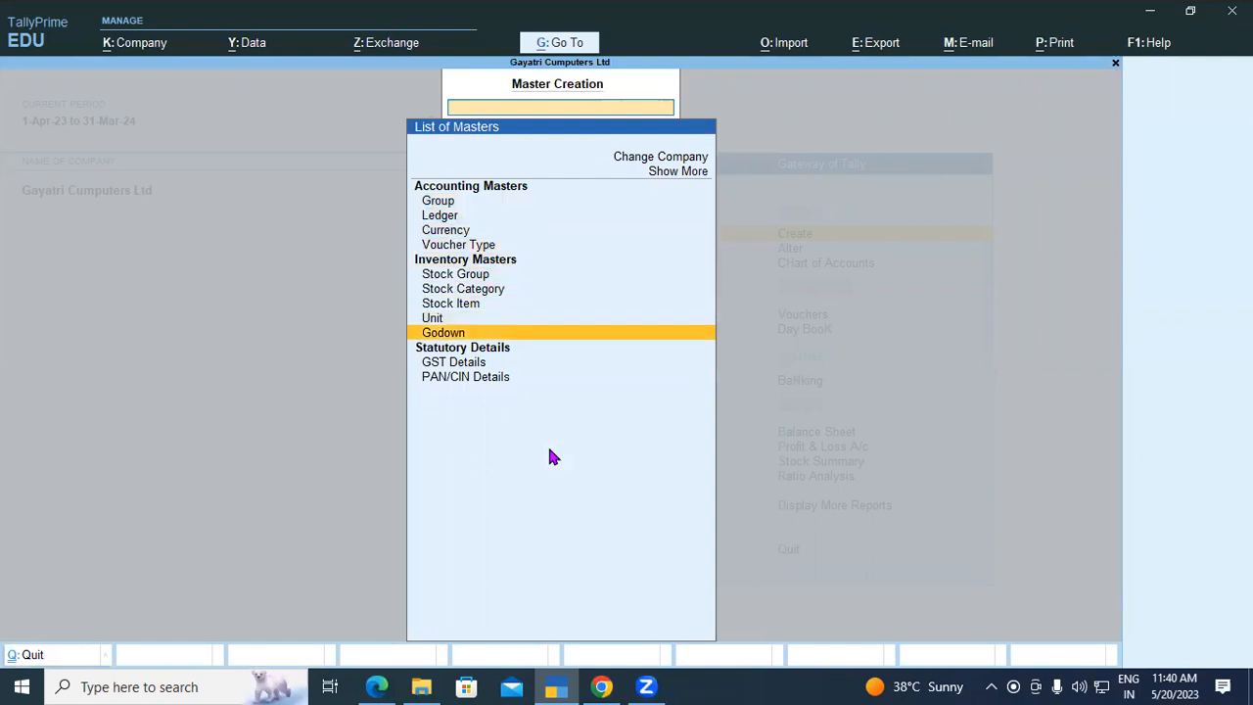
pyautogui.press('Return')
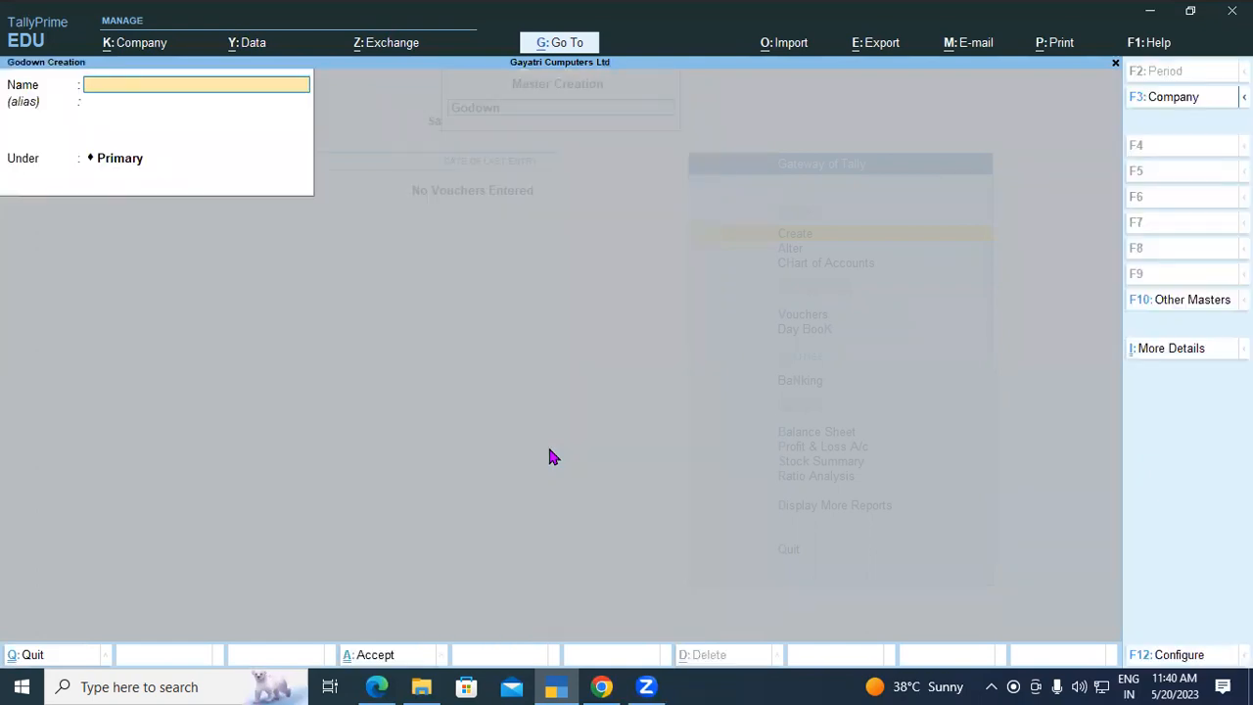
pyautogui.write('SHOP')
# Step: Check the Godown/Location column in the PDF table, re-enter the godown's name as Shop in TallyPrime, and save it
pyautogui.click(370, 685)
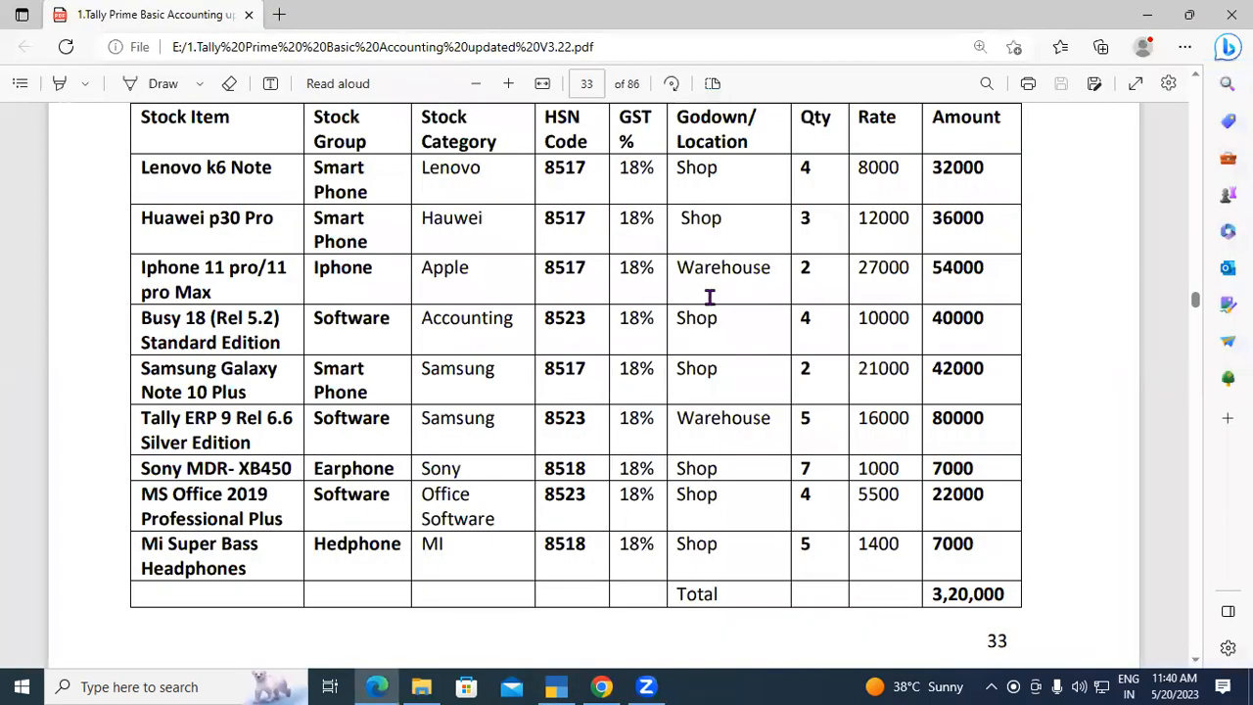
pyautogui.scroll(-1, 735, 509)
pyautogui.scroll(1, 724, 496)
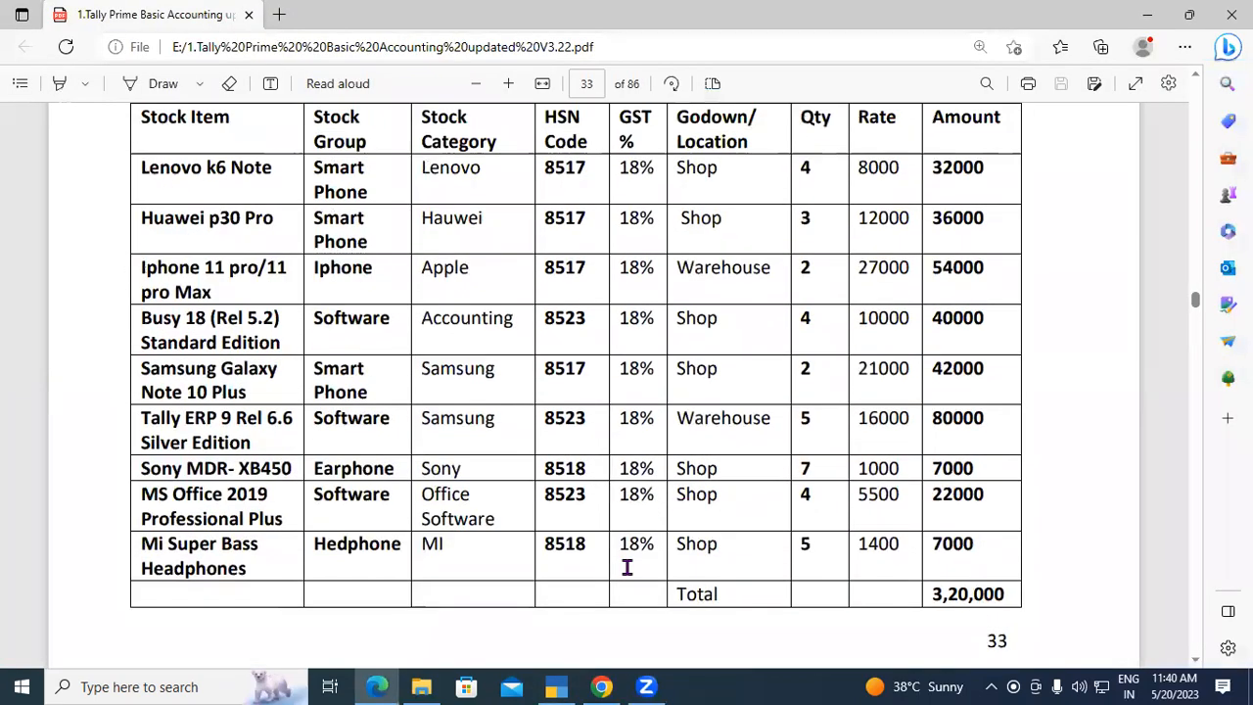
pyautogui.click(574, 685)
pyautogui.press('Return')
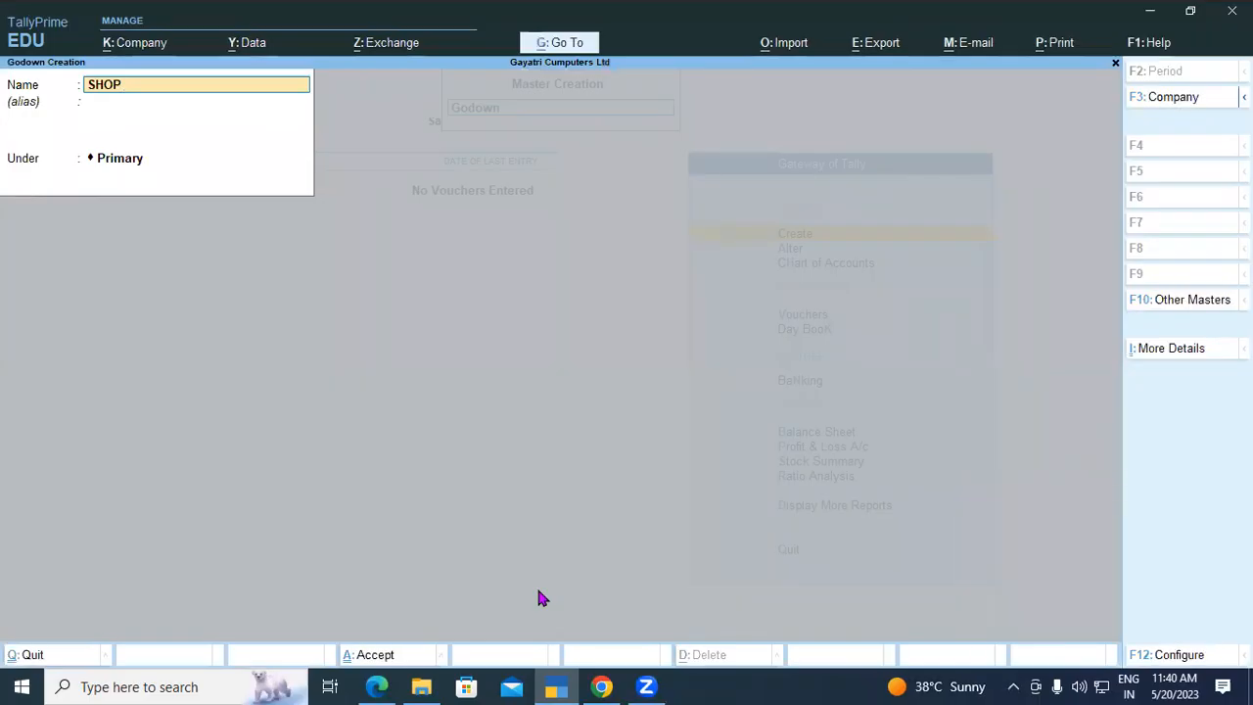
pyautogui.press('Delete')
pyautogui.press('Delete')
pyautogui.press('Delete')
pyautogui.press('Delete')
pyautogui.press('Return')
# Step: Create a second godown named WAREHOUSE under Primary and return to the Gateway of Tally
pyautogui.write('WAREHOUSE')
pyautogui.press('Return')
pyautogui.press('Return')
pyautogui.press('Return')
pyautogui.press('Return')
pyautogui.press('Escape')
pyautogui.press('Escape')
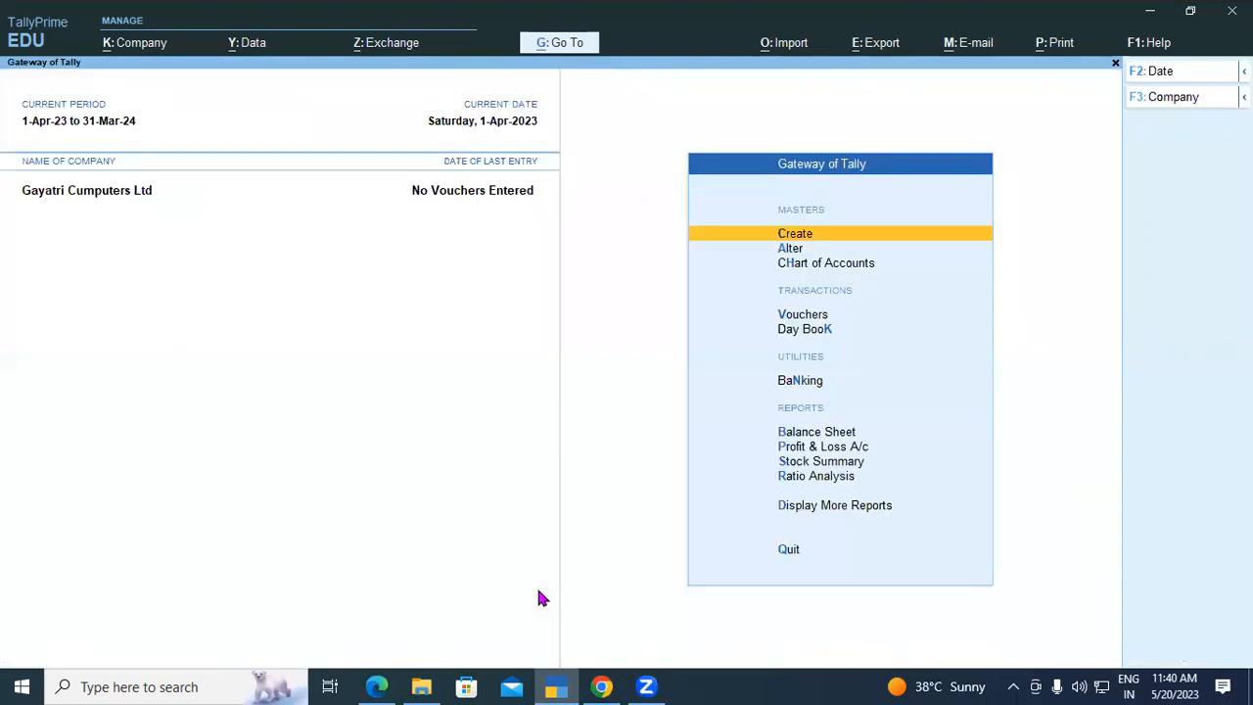
# Step: Review the list of existing godowns among the alterable masters and return to the Gateway of Tally
pyautogui.press('Down')
pyautogui.press('Return')
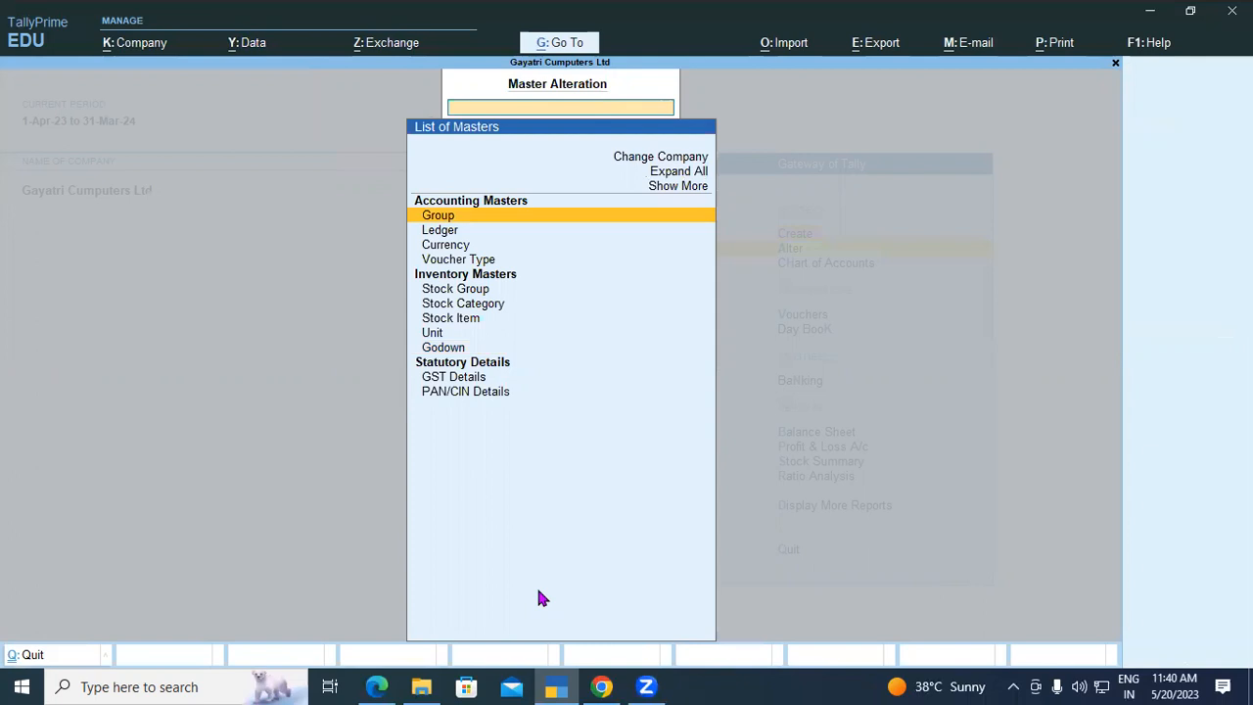
pyautogui.press('Down')
pyautogui.press('Down')
pyautogui.press('Down')
pyautogui.press('Down')
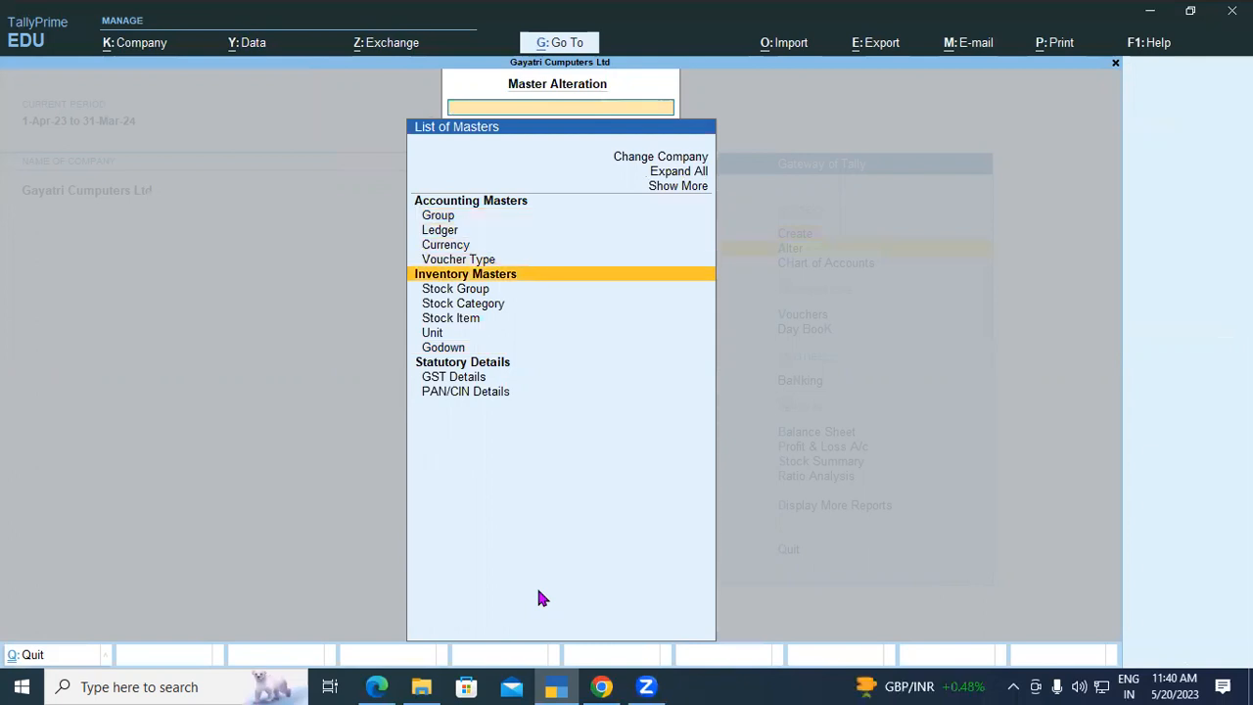
pyautogui.press('Down')
pyautogui.press('Down')
pyautogui.press('Down')
pyautogui.press('Down')
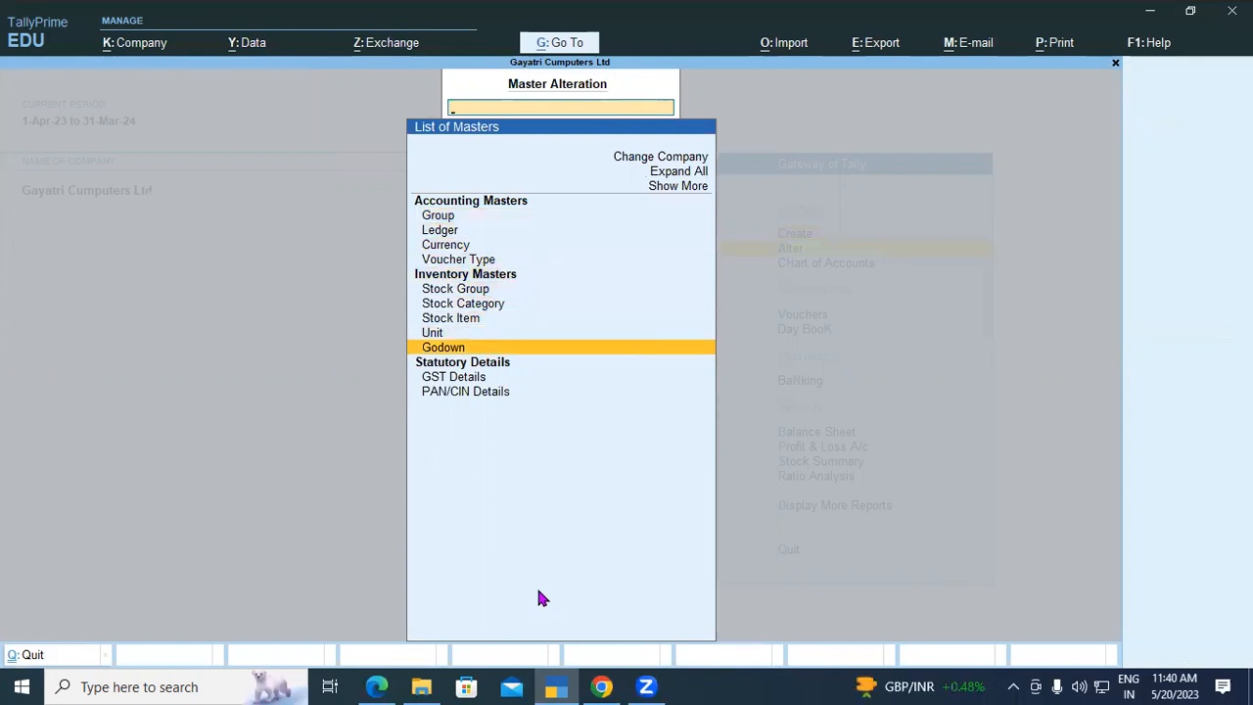
pyautogui.press('Return')
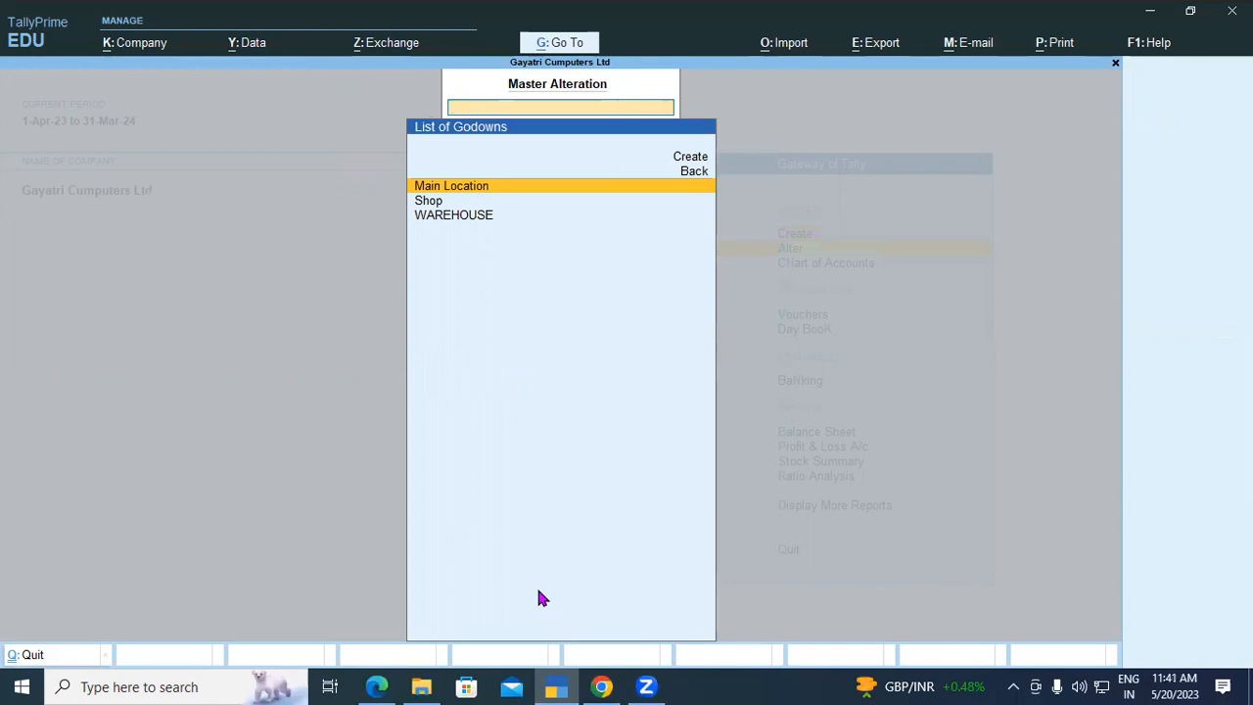
pyautogui.press('Escape')
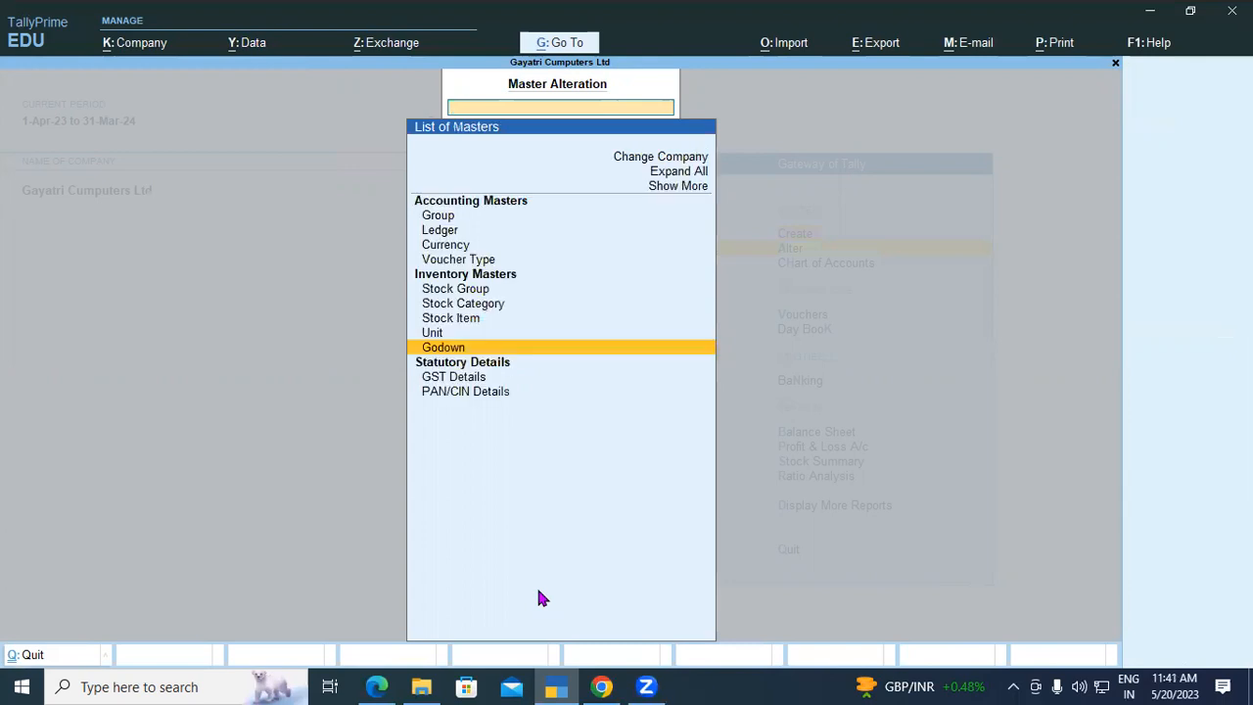
pyautogui.press('Escape')
pyautogui.press('Up')
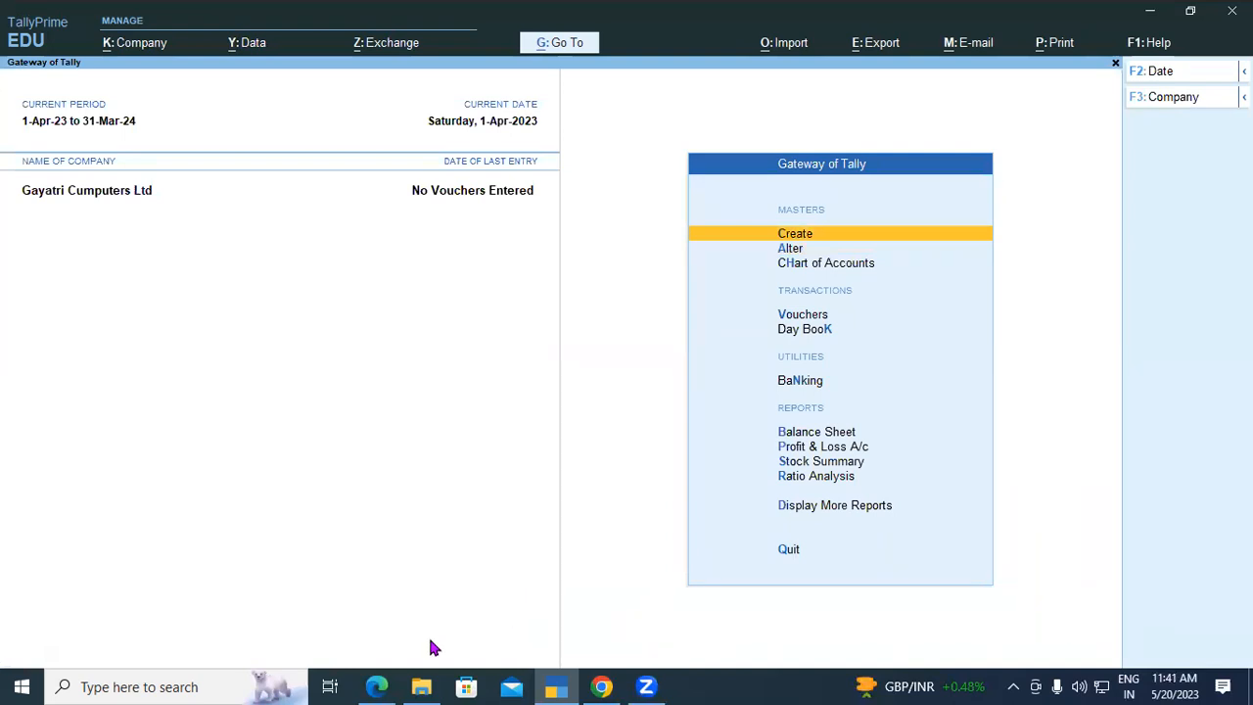
# Step: Check the closing stock table in the PDF and start creating a new stock item in TallyPrime
pyautogui.click(375, 686)
pyautogui.scroll(-3, 372, 316)
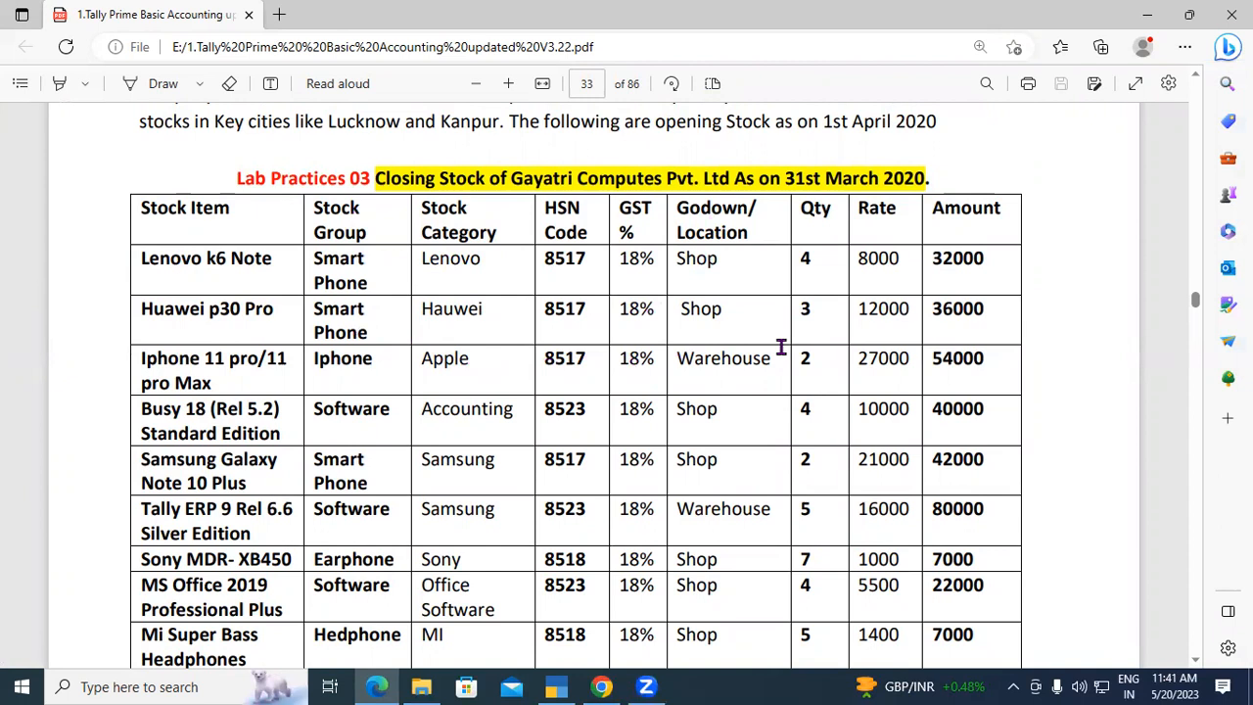
pyautogui.scroll(-2, 781, 347)
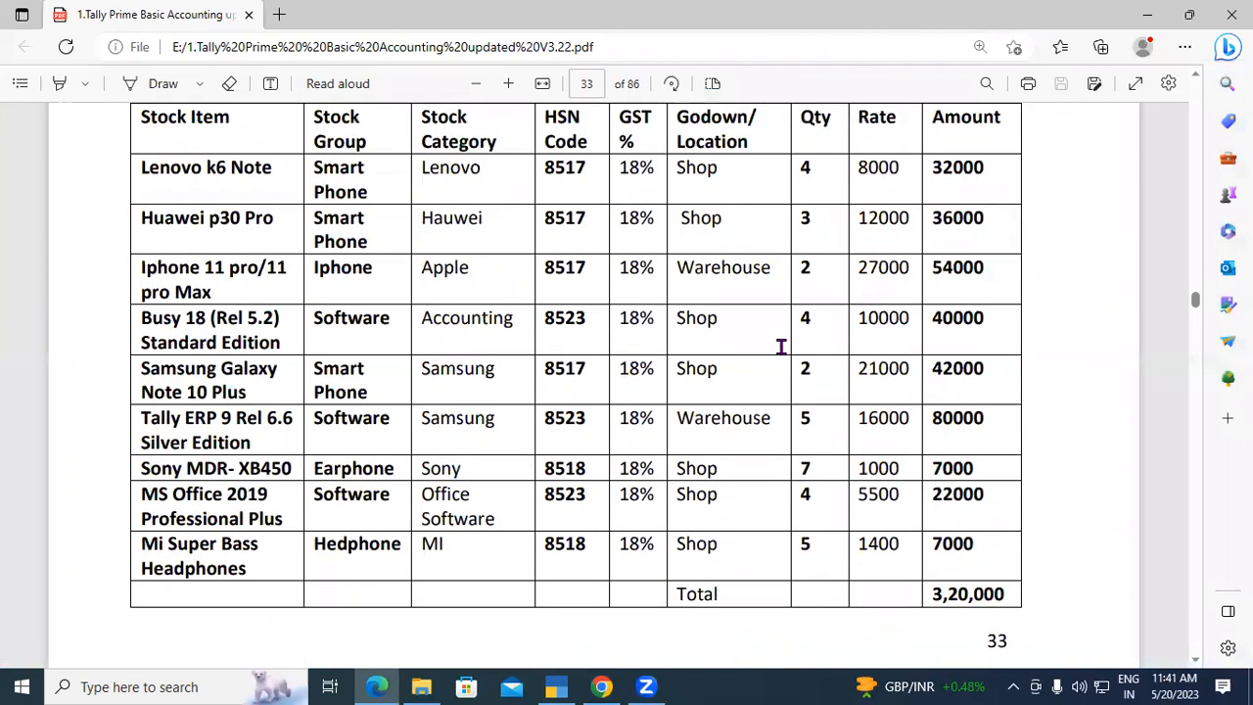
pyautogui.scroll(2, 781, 348)
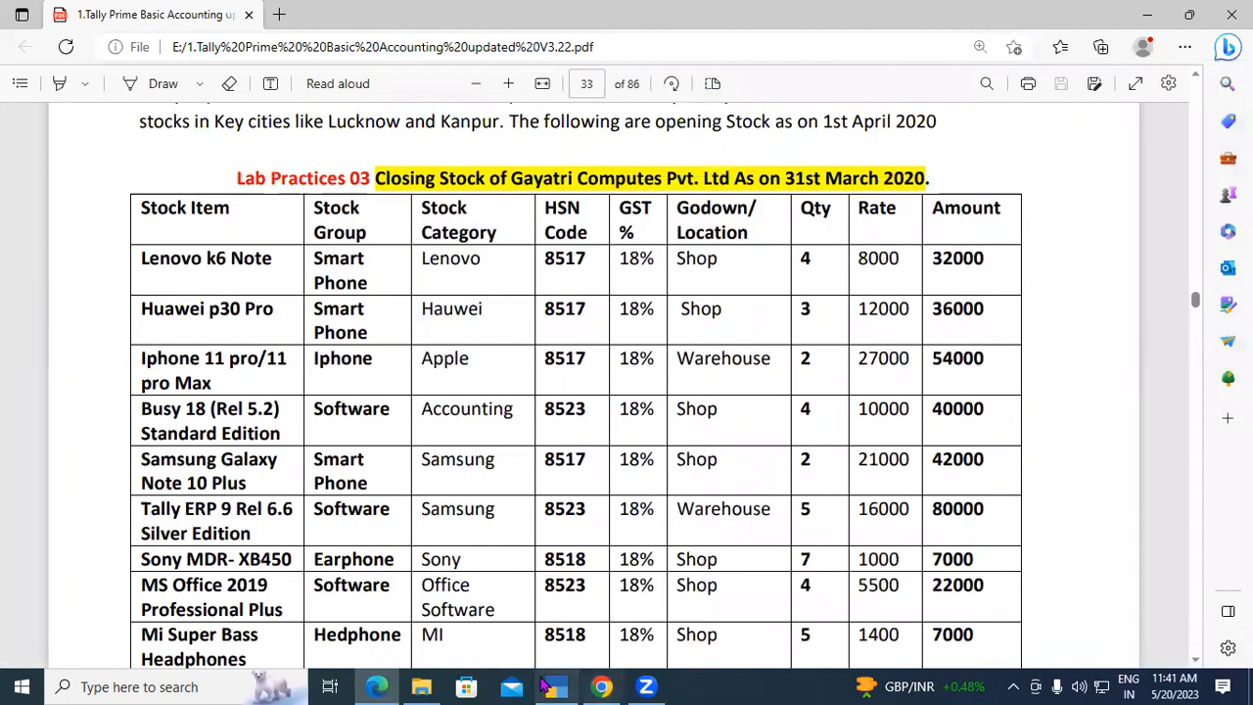
pyautogui.click(556, 685)
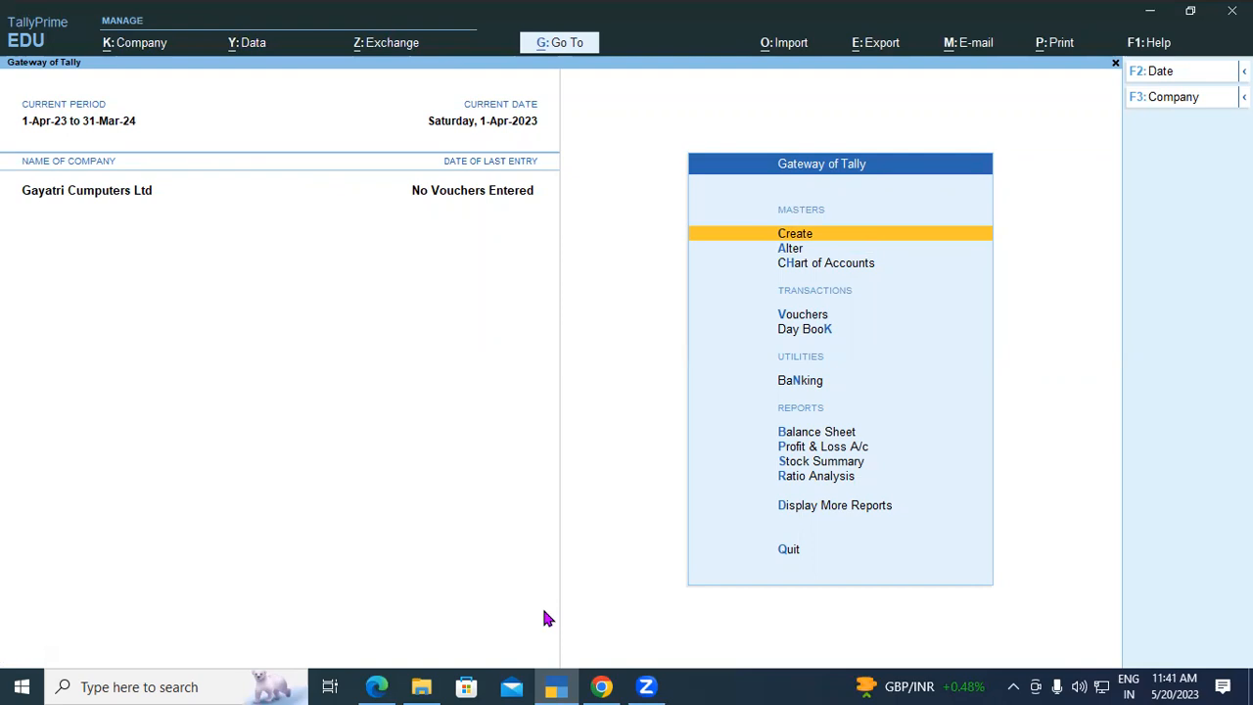
pyautogui.press('Return')
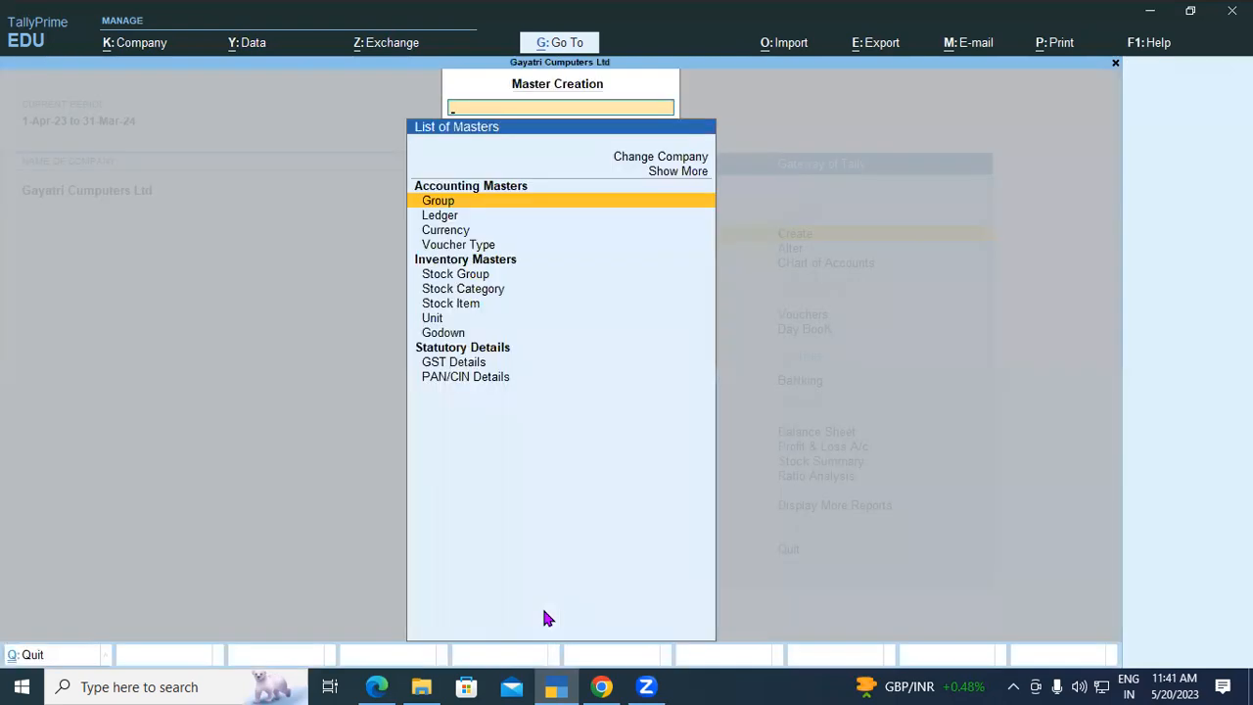
pyautogui.press('Down')
pyautogui.press('Down')
pyautogui.press('Down')
pyautogui.press('Down')
pyautogui.press('Down')
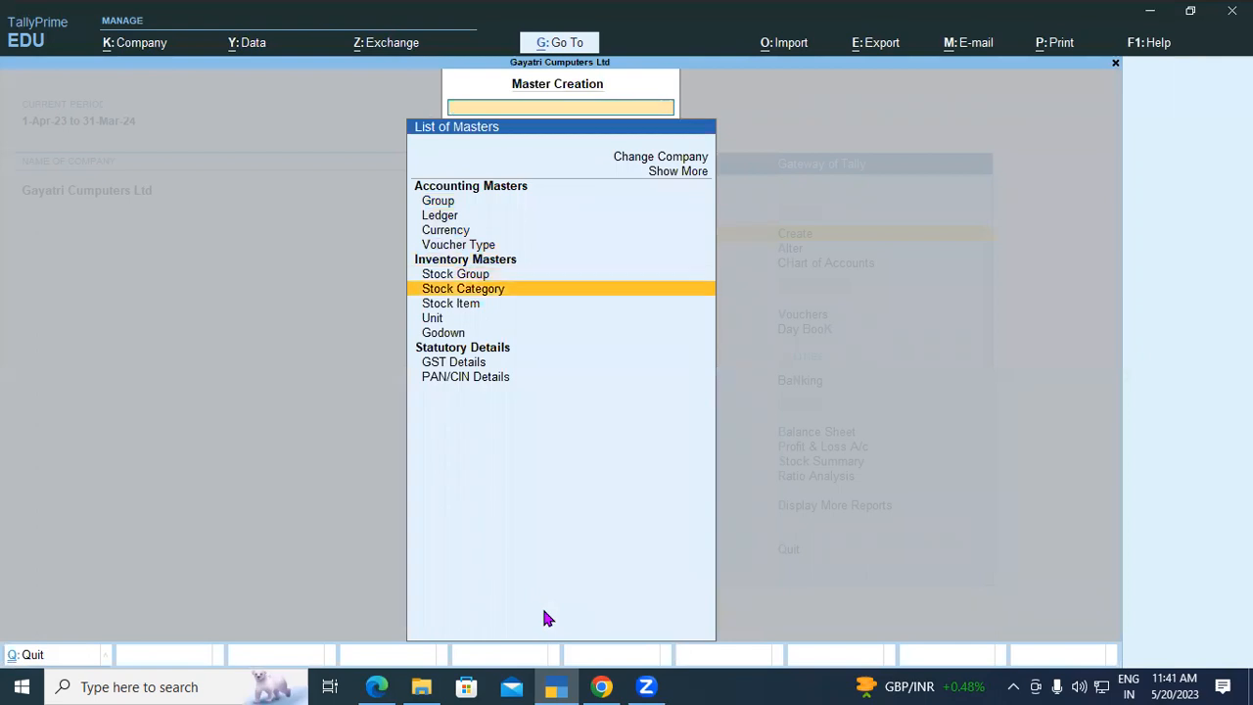
pyautogui.press('Down')
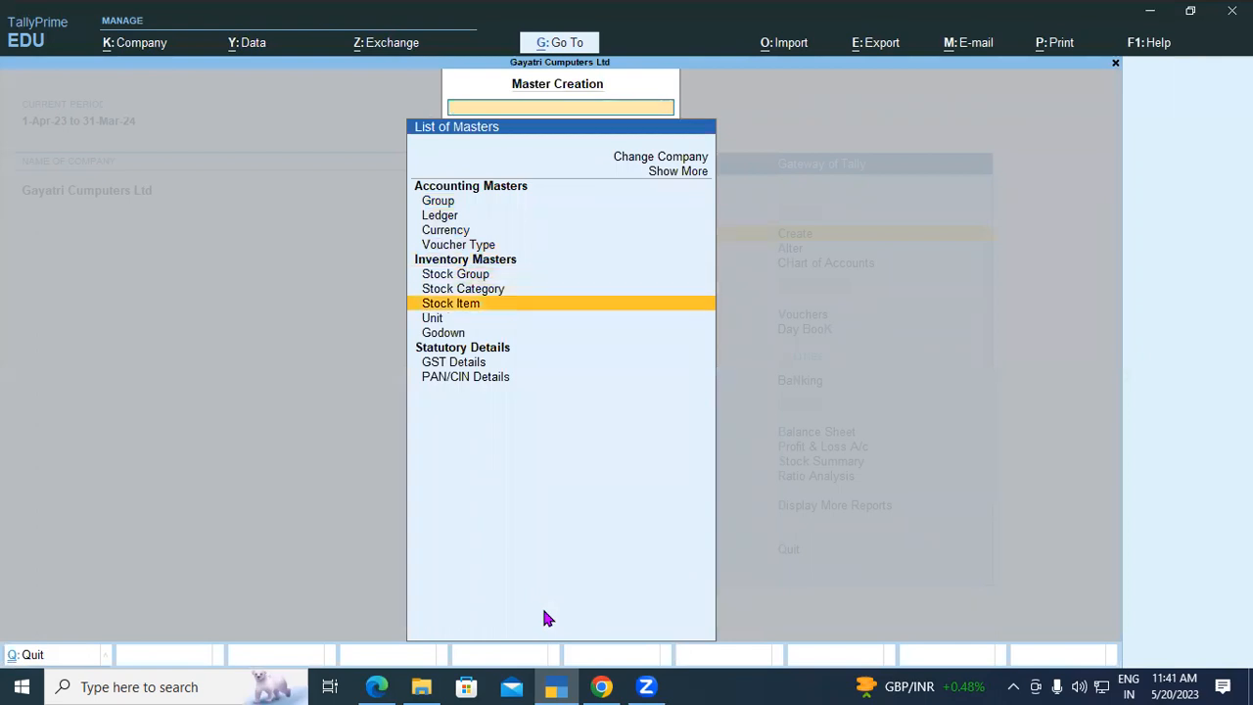
pyautogui.press('Return')
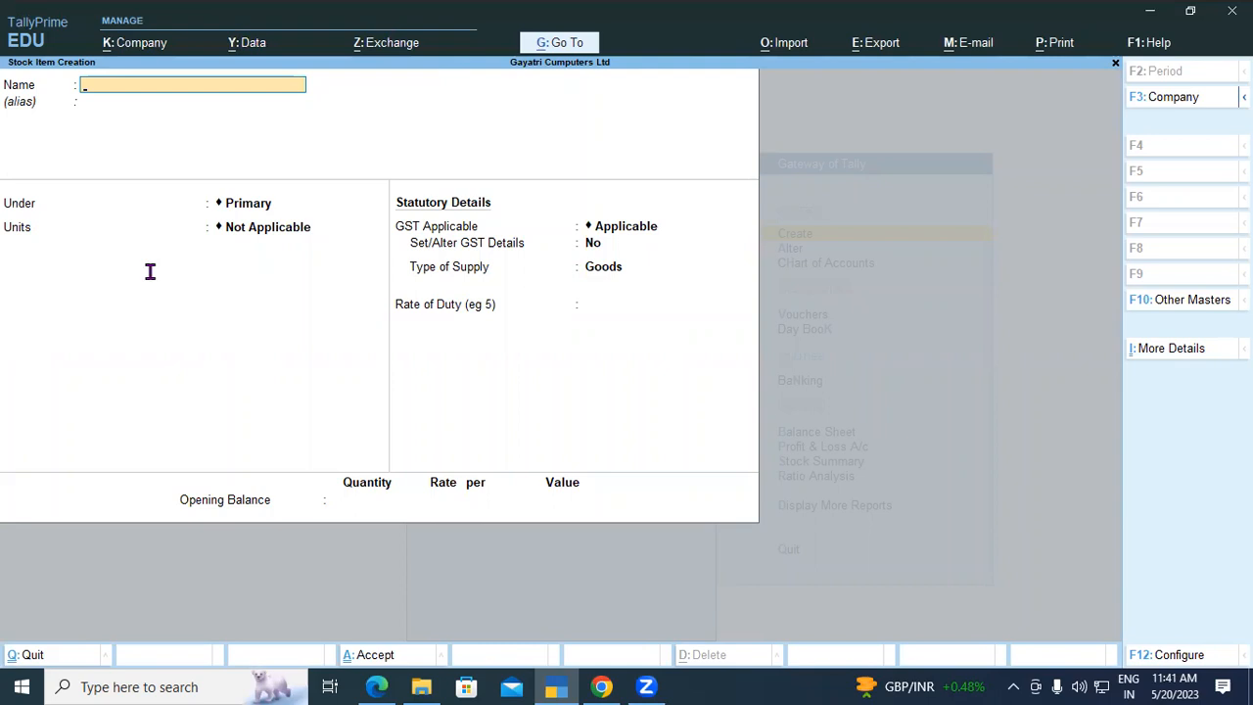
# Step: Copy the first stock item name, Lenovo k6 Note, from the PDF table and enter it as the new TallyPrime stock item's name
pyautogui.hotkey('alt', 'Tab')
pyautogui.moveTo(142, 259); pyautogui.dragTo(278, 268)
pyautogui.rightClick(243, 264)
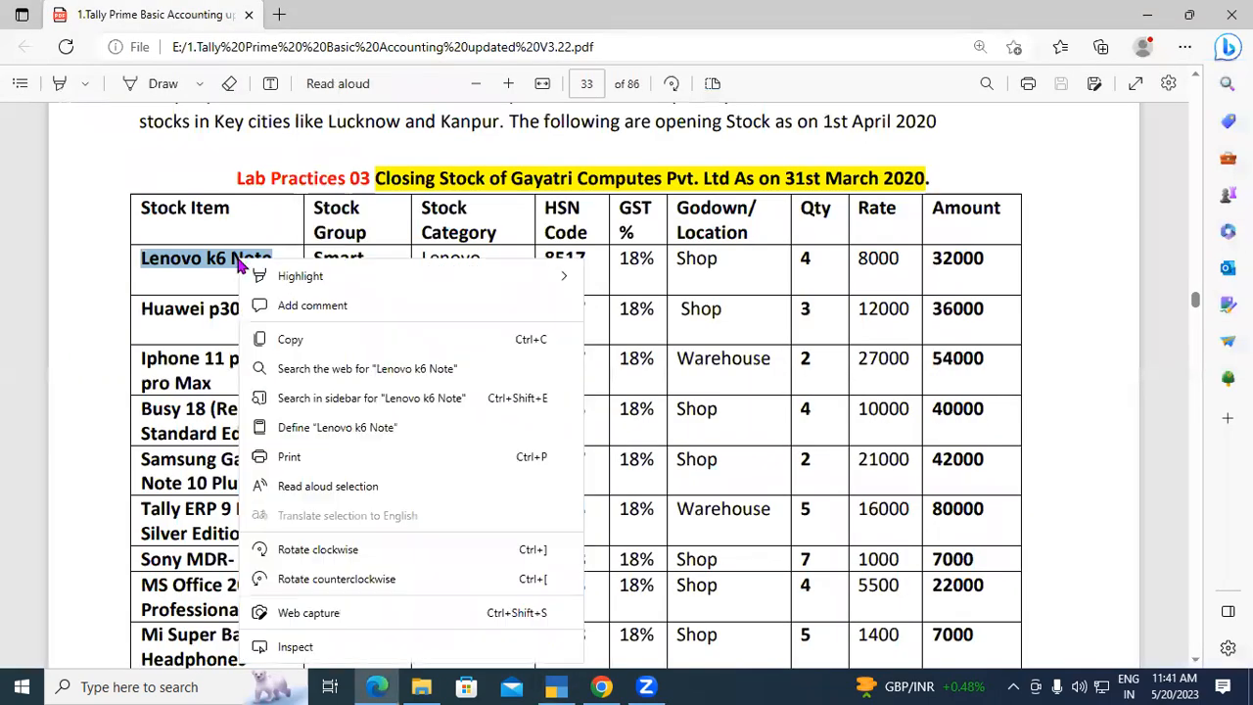
pyautogui.click(293, 340)
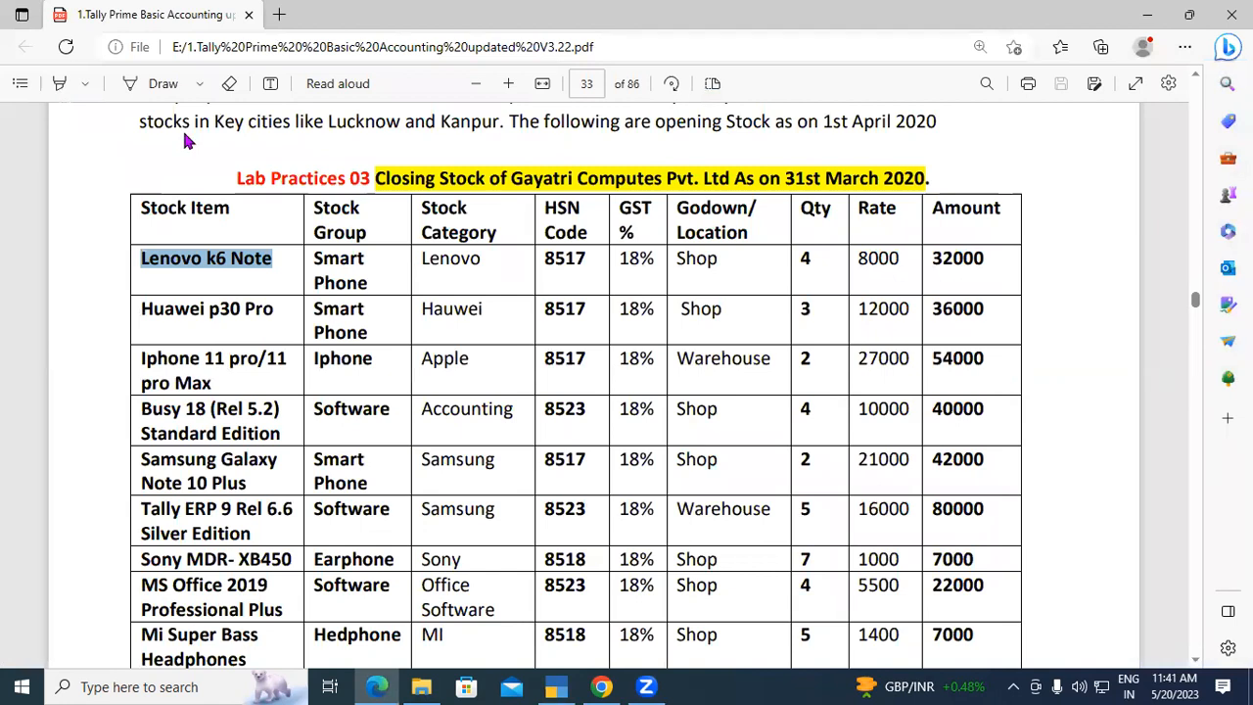
pyautogui.hotkey('alt', 'Tab')
pyautogui.hotkey('ctrl', 'v')
pyautogui.press('Return')
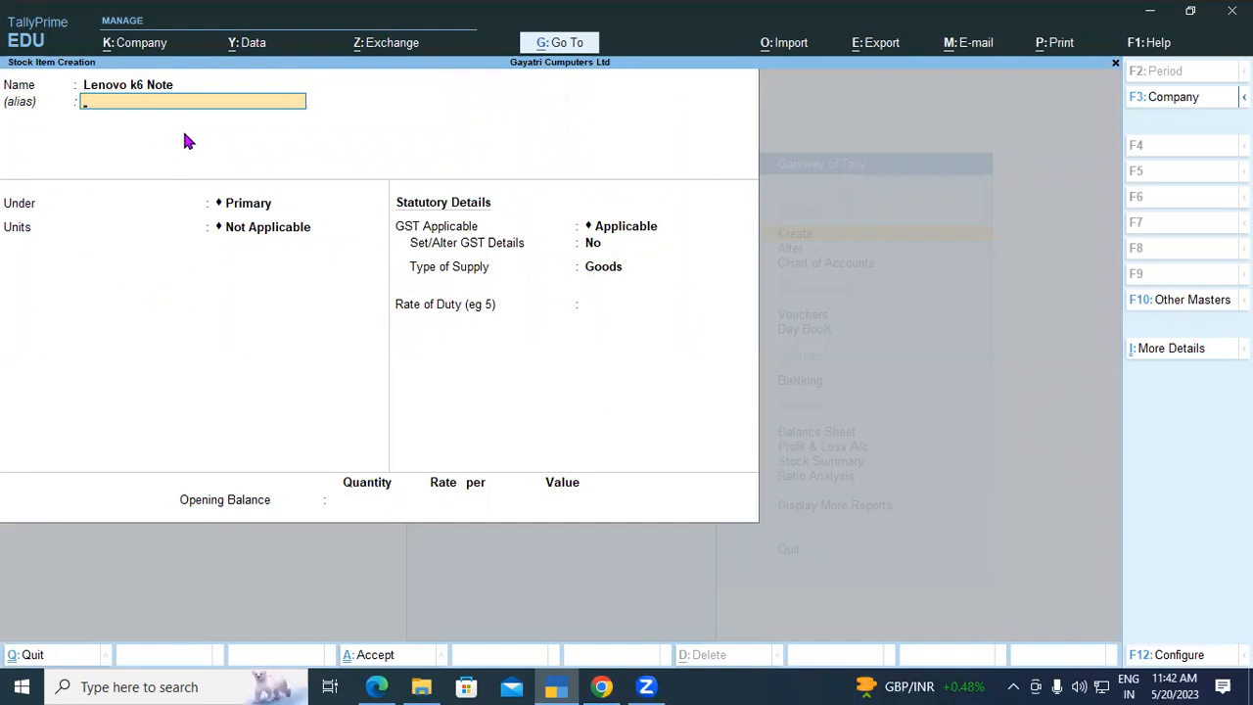
# Step: Open the stock item configuration and set both Show more configurations and Show all configurations to Yes
pyautogui.press('F12')
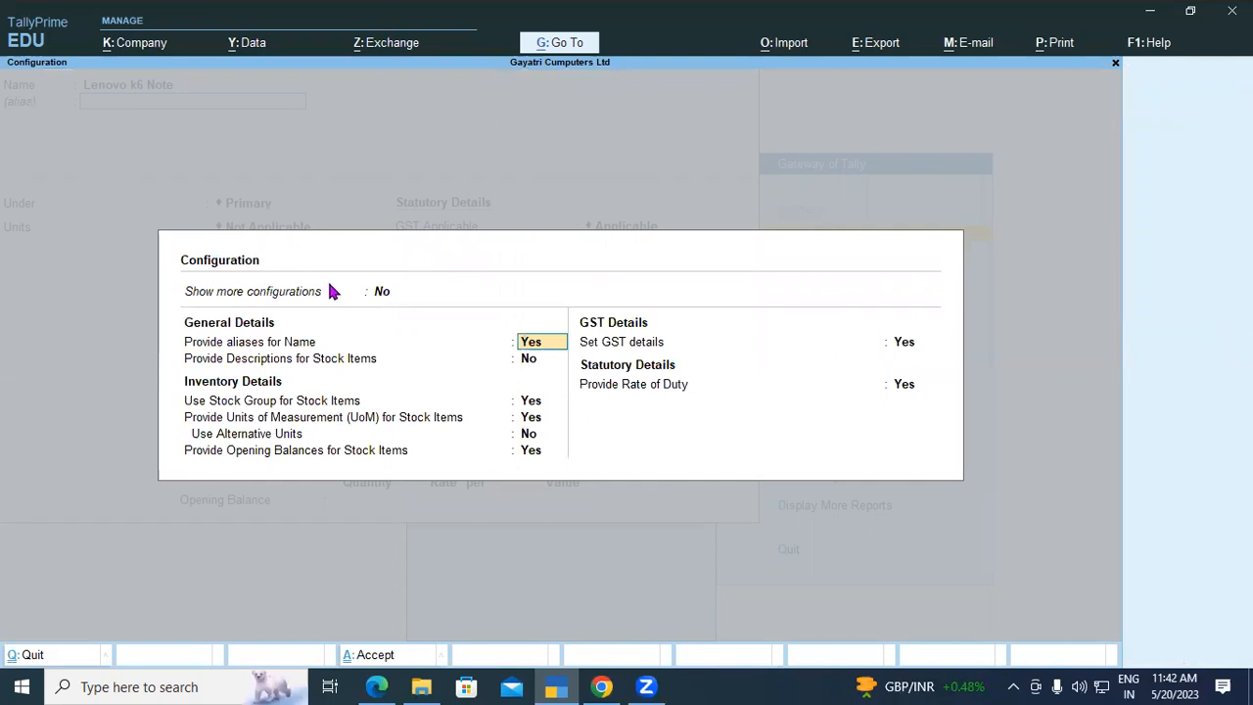
pyautogui.click(380, 294)
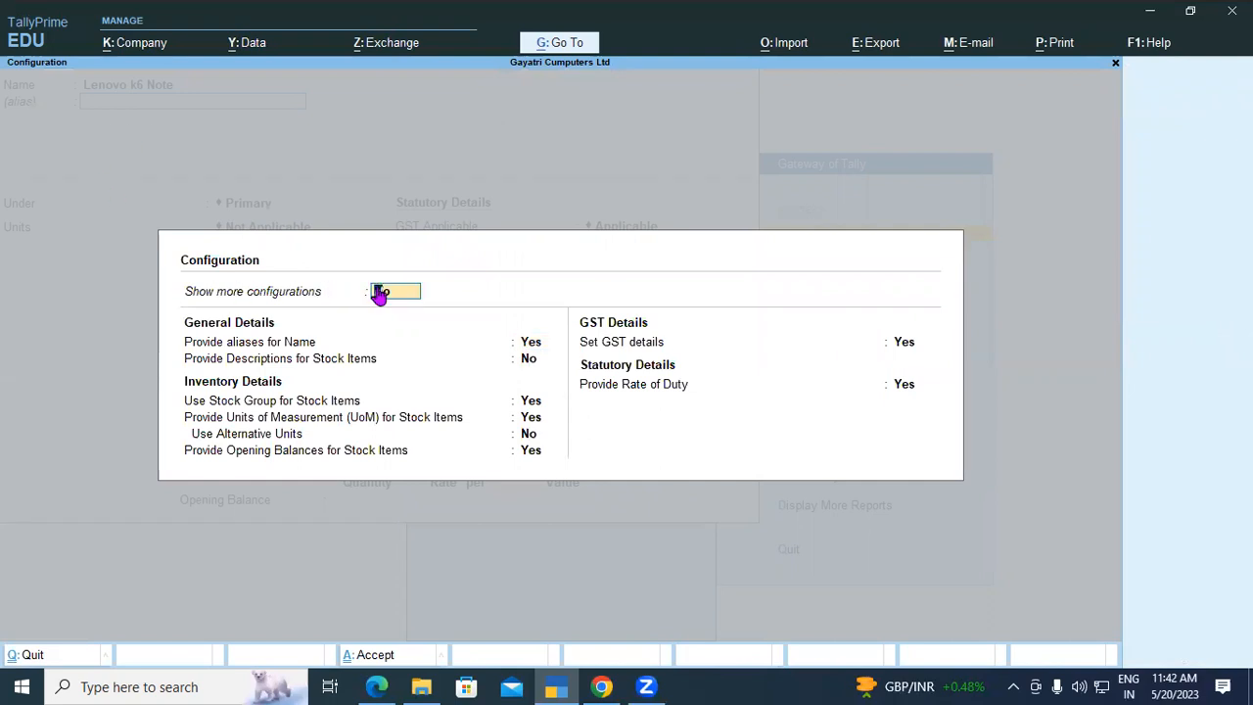
pyautogui.press('y')
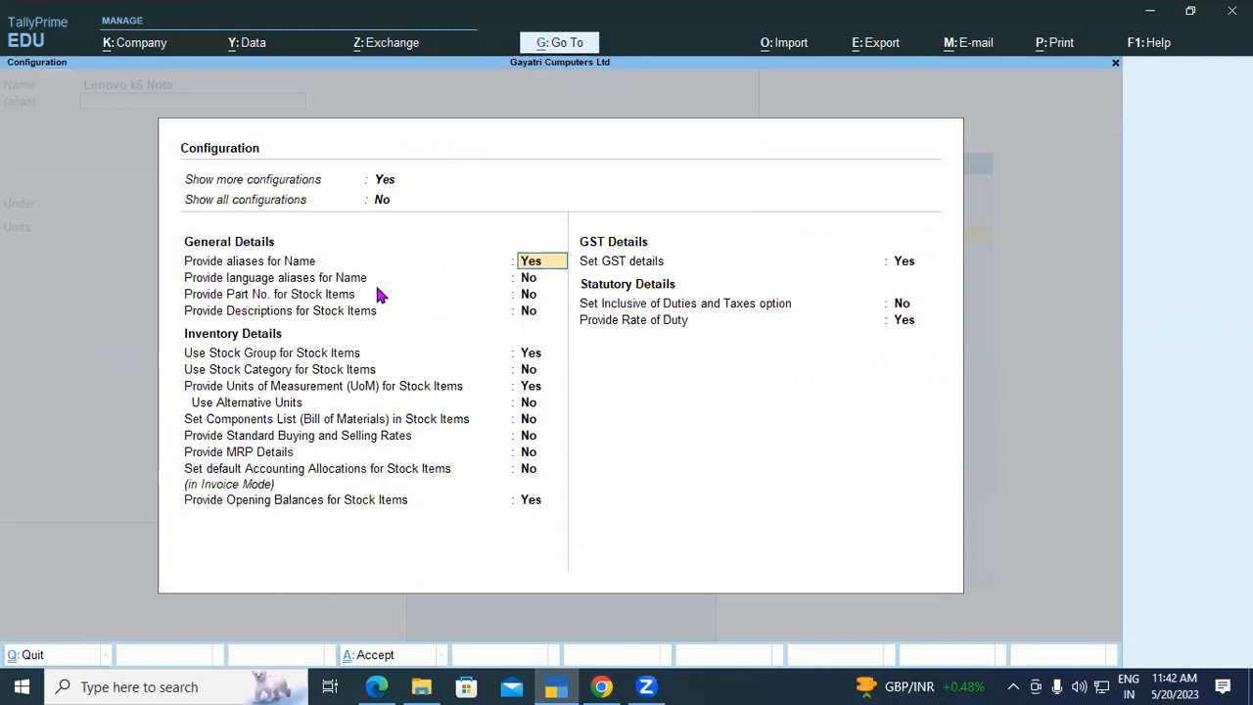
pyautogui.click(378, 202)
pyautogui.press('y')
# Step: Set Use Stock Category for Stock Items to Yes in the stock item configuration and save the configuration
pyautogui.press('Return')
pyautogui.press('Return')
pyautogui.press('Return')
pyautogui.press('Return')
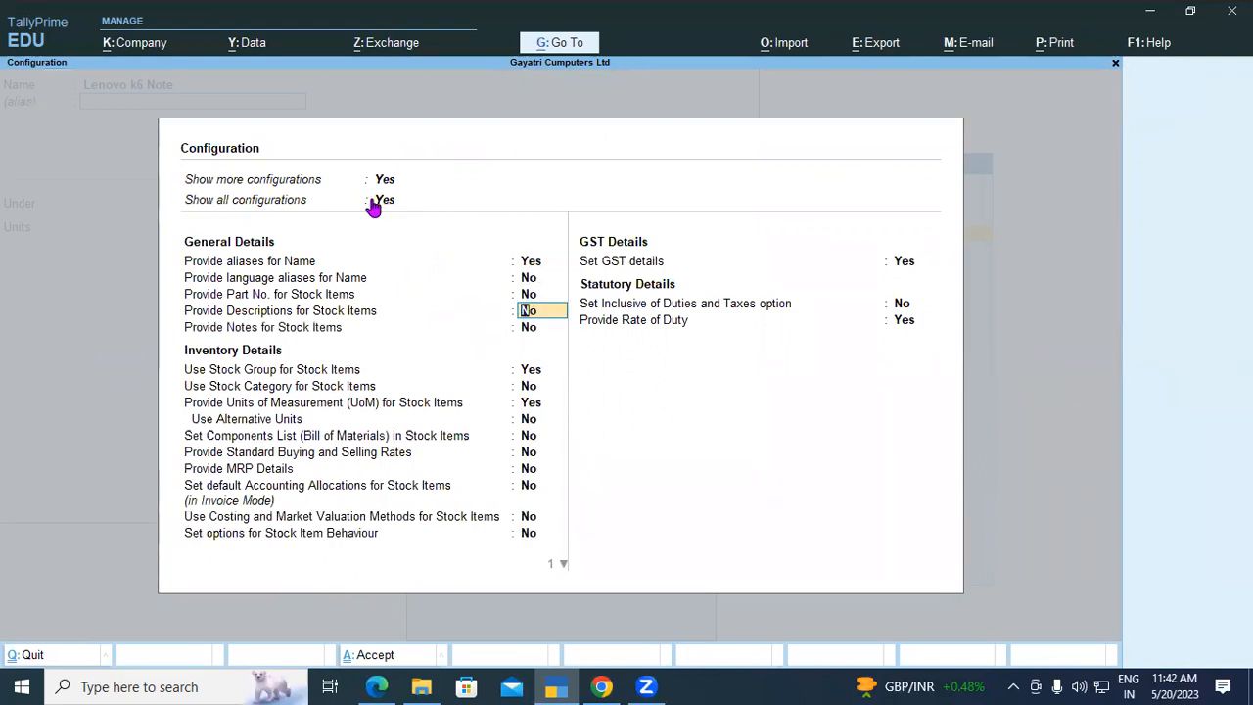
pyautogui.press('Return')
pyautogui.press('Return')
pyautogui.press('Return')
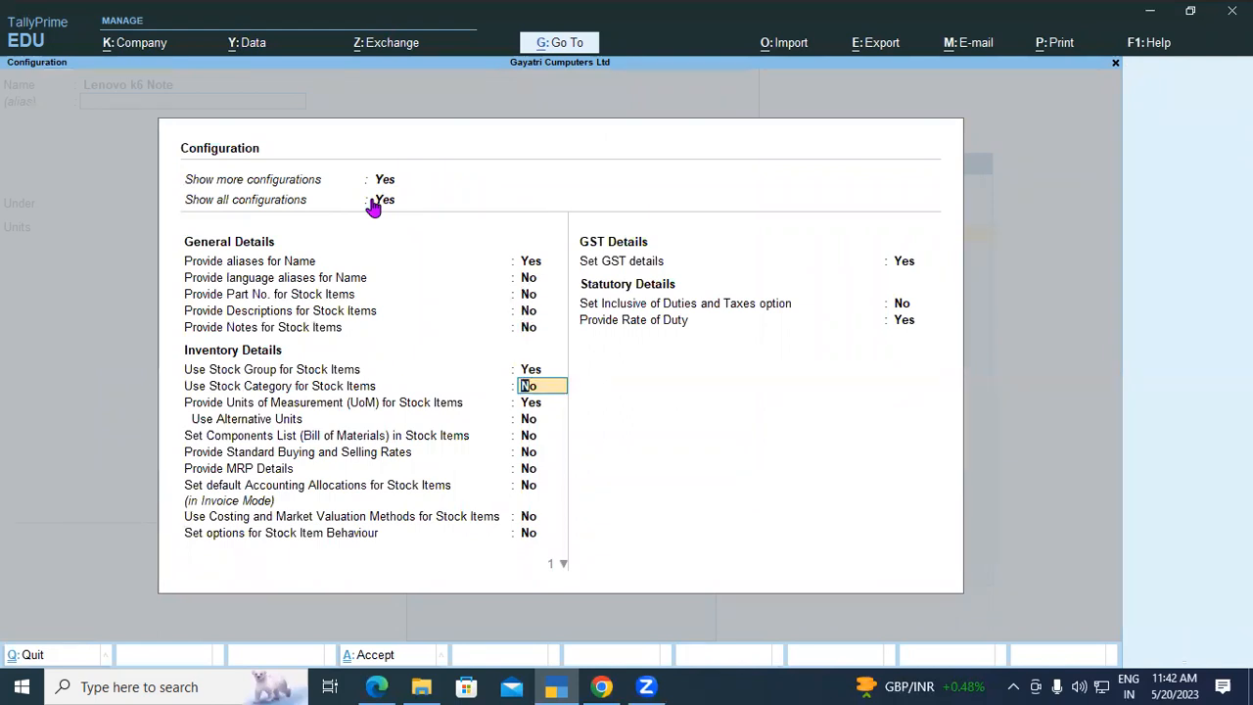
pyautogui.press('Return')
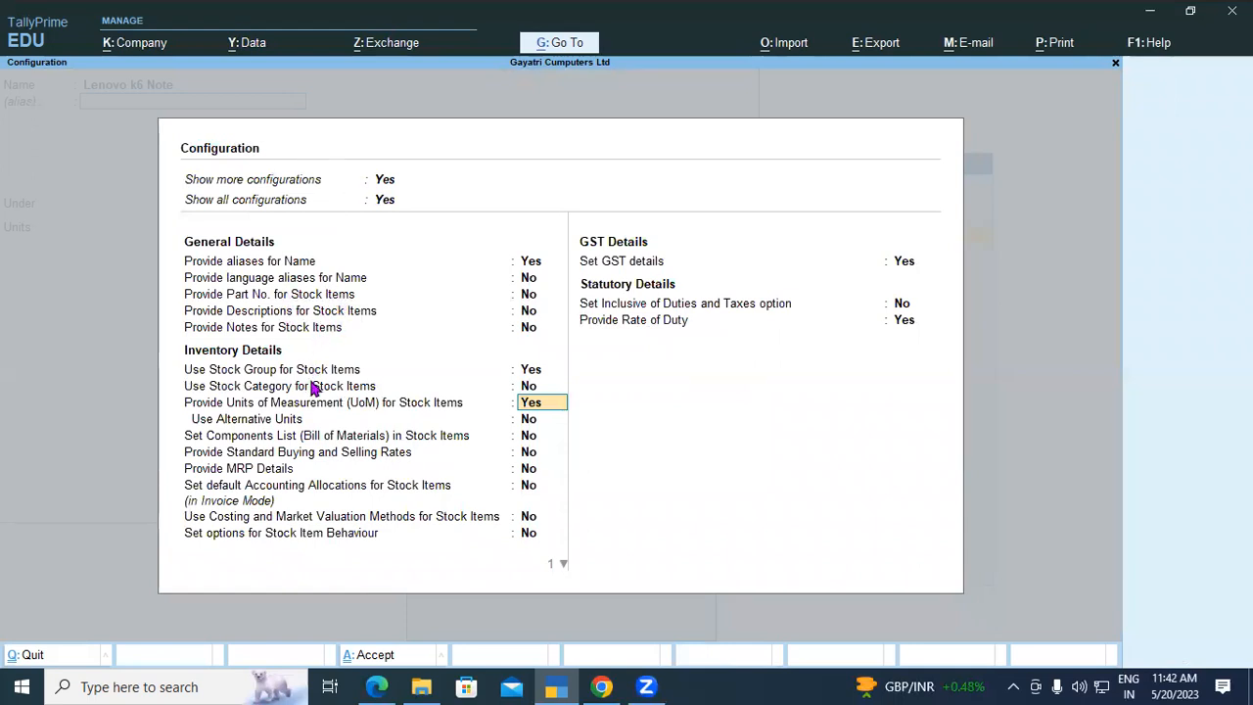
pyautogui.click(535, 388)
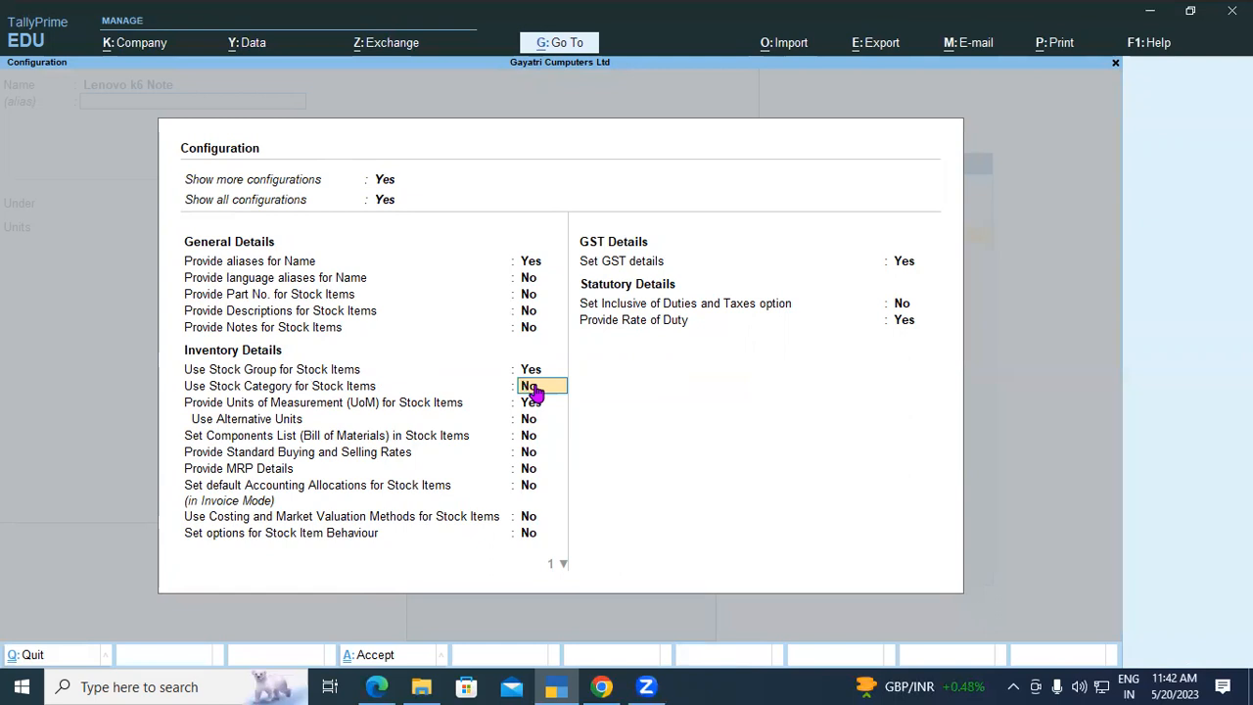
pyautogui.write('y')
pyautogui.press('Return')
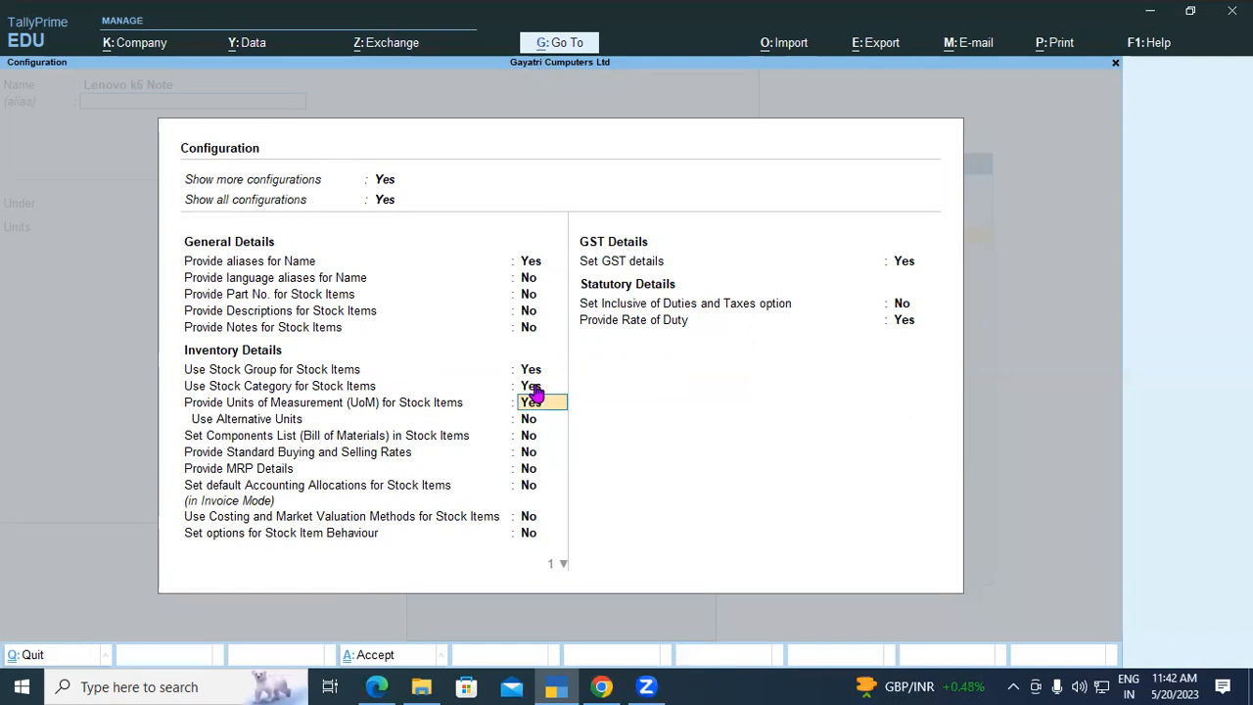
pyautogui.hotkey('ctrl', 'a')
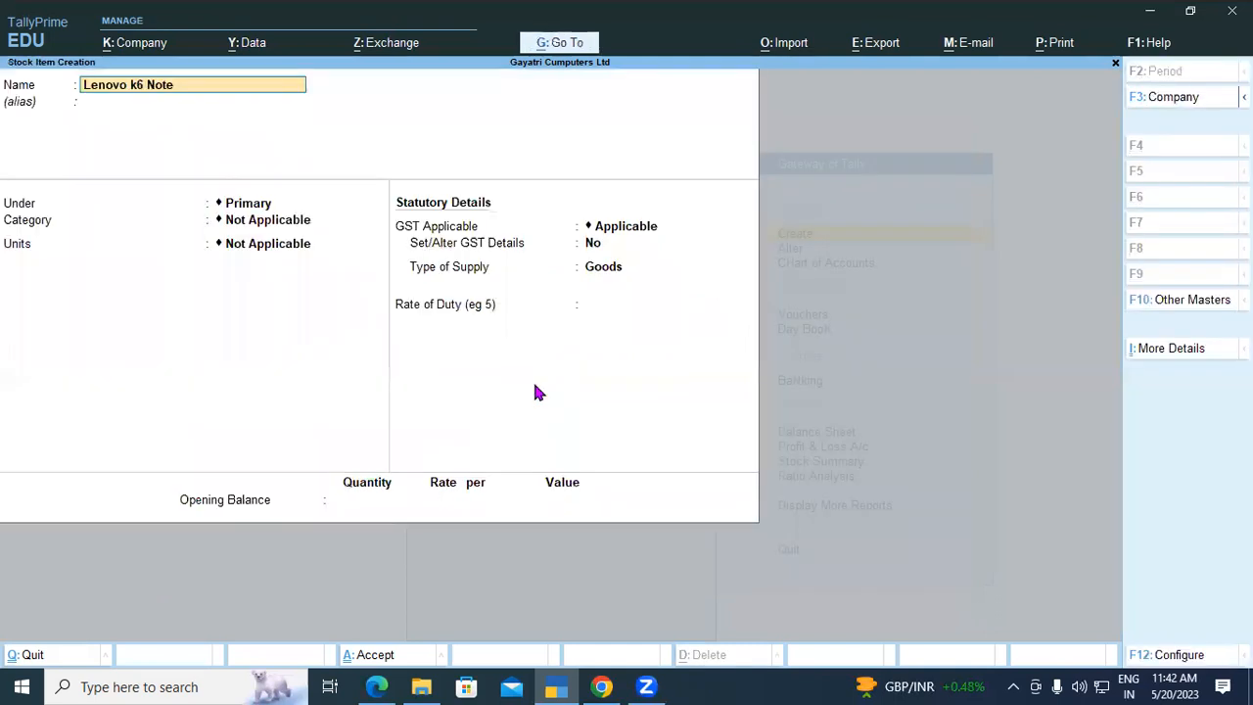
# Step: Leave the alias of Lenovo k6 Note blank and place the item under the SMART PHONE stock group
pyautogui.press('Return')
pyautogui.press('Return')
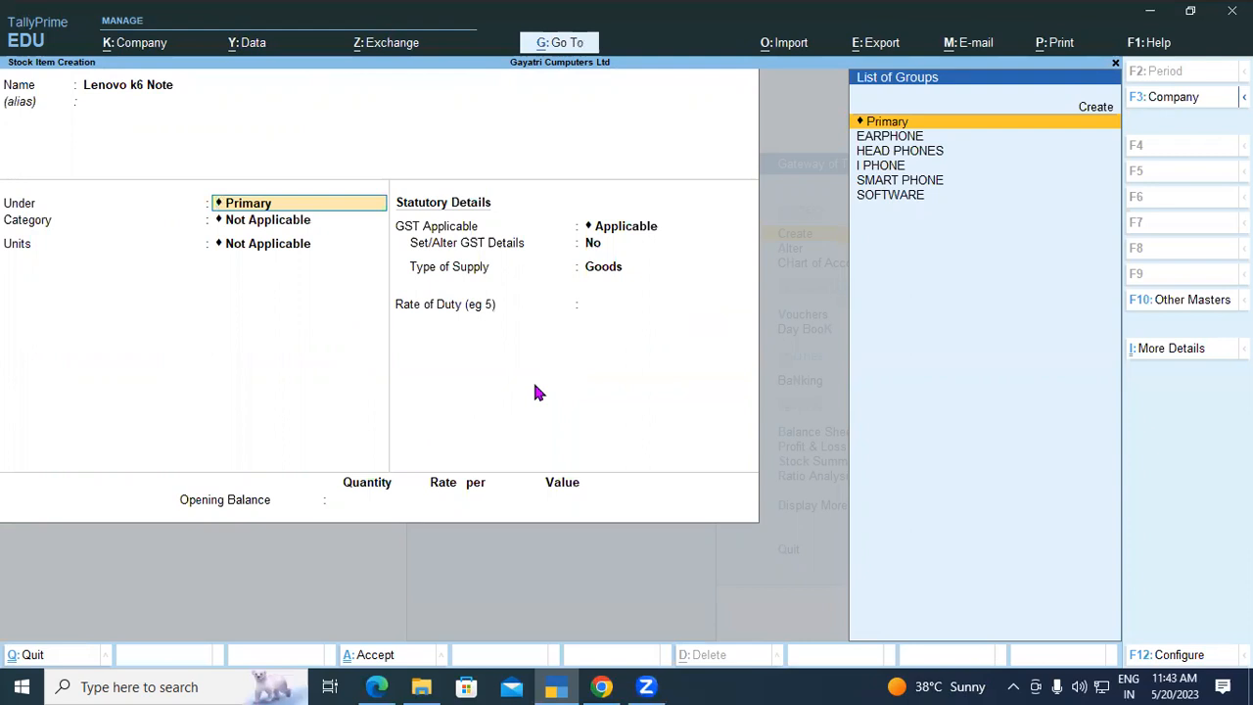
pyautogui.press('Down')
pyautogui.press('Down')
pyautogui.press('Down')
pyautogui.press('Down')
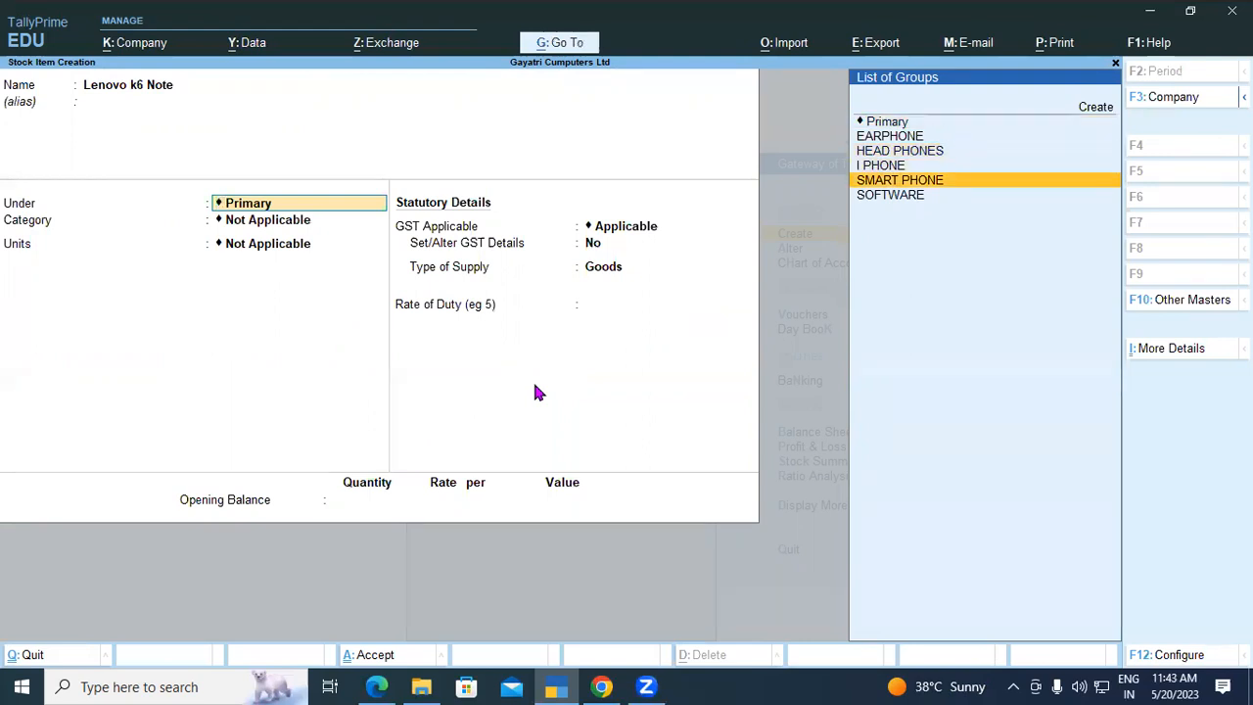
pyautogui.press('Return')
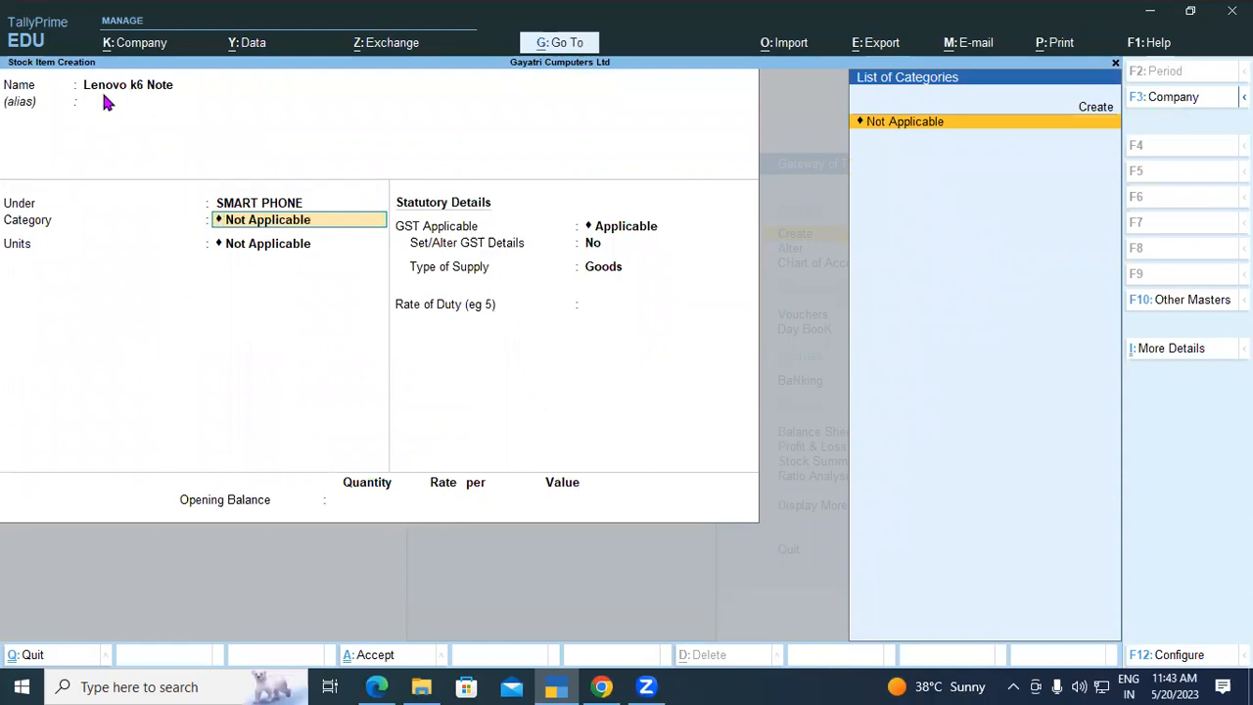
# Step: Create a new stock category named LENOVO under Primary and assign it to Lenovo k6 Note
pyautogui.hotkey('alt', 'c')
pyautogui.write('LENOVO')
pyautogui.press('Return')
pyautogui.press('Return')
pyautogui.press('Return')
pyautogui.press('Return')
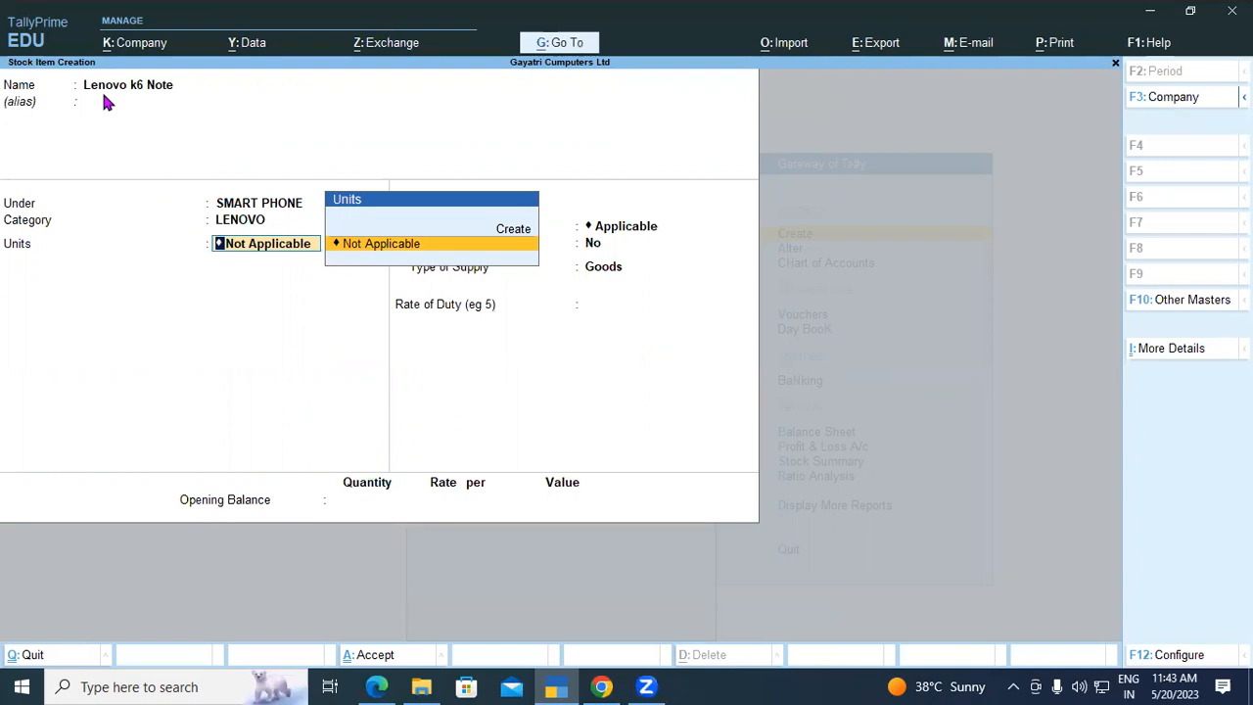
# Step: Create a simple unit with the symbol PCS and 0 decimal places, and use it for Lenovo k6 Note
pyautogui.hotkey('alt', 'c')
pyautogui.write('PCS')
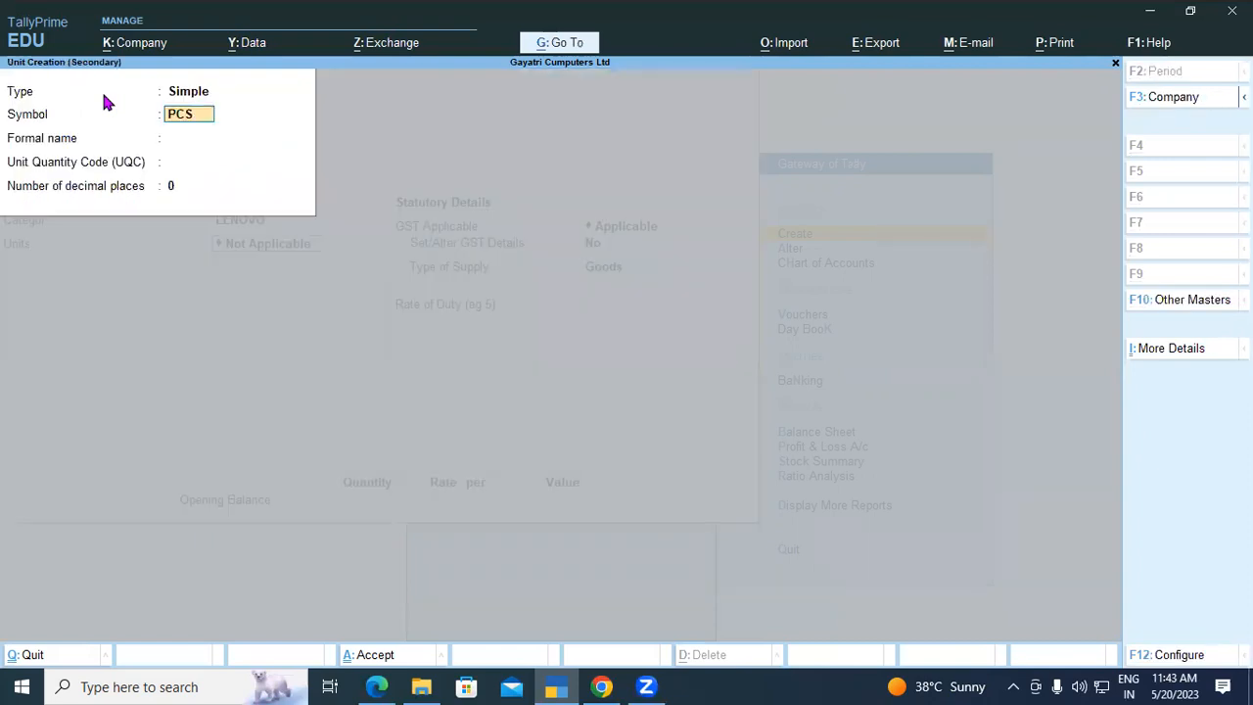
pyautogui.press('Return')
pyautogui.press('Return')
pyautogui.press('Return')
pyautogui.press('Return')
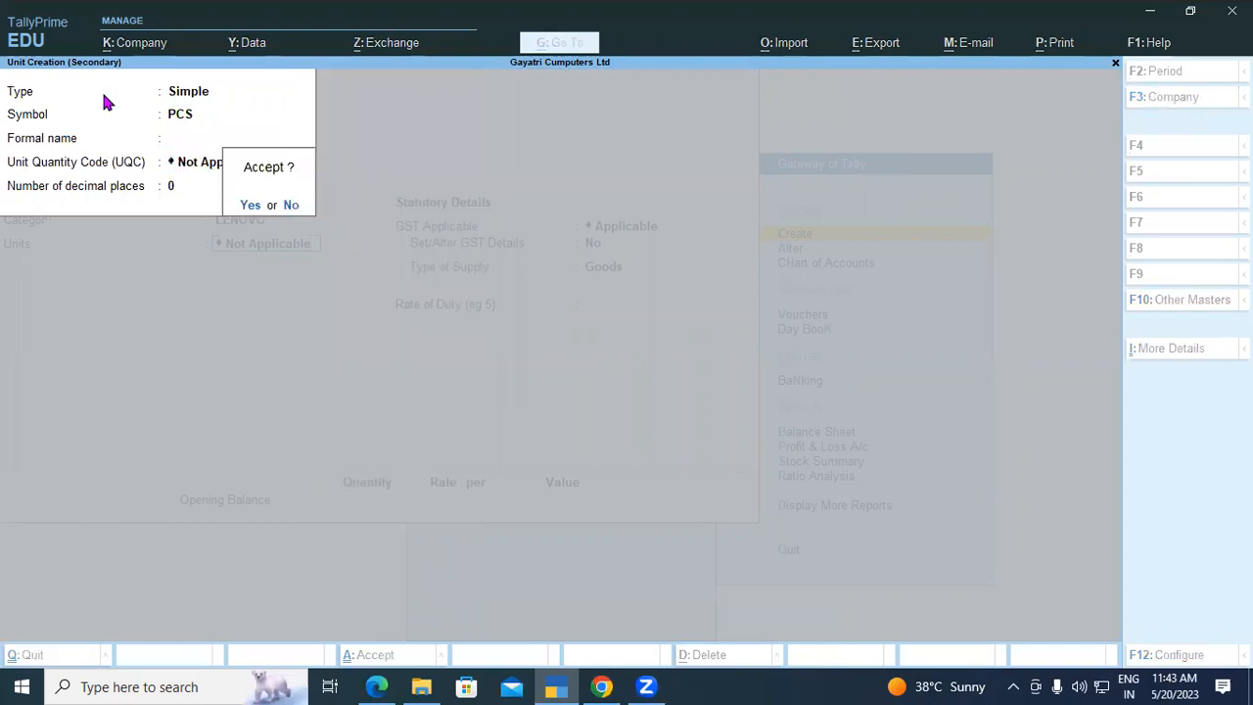
pyautogui.press('Return')
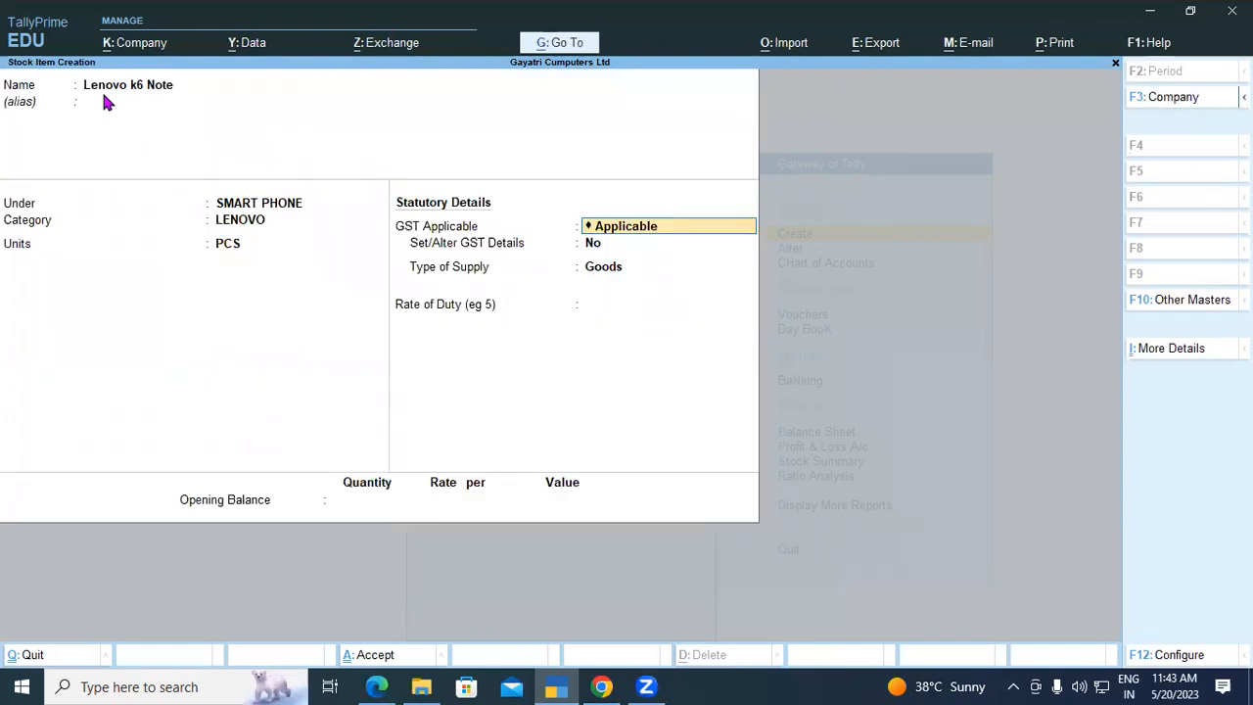
# Step: Keep the default statutory details for Lenovo k6 Note and enter its opening quantity of 4 from the PDF table
pyautogui.press('Return')
pyautogui.press('Return')
pyautogui.press('Return')
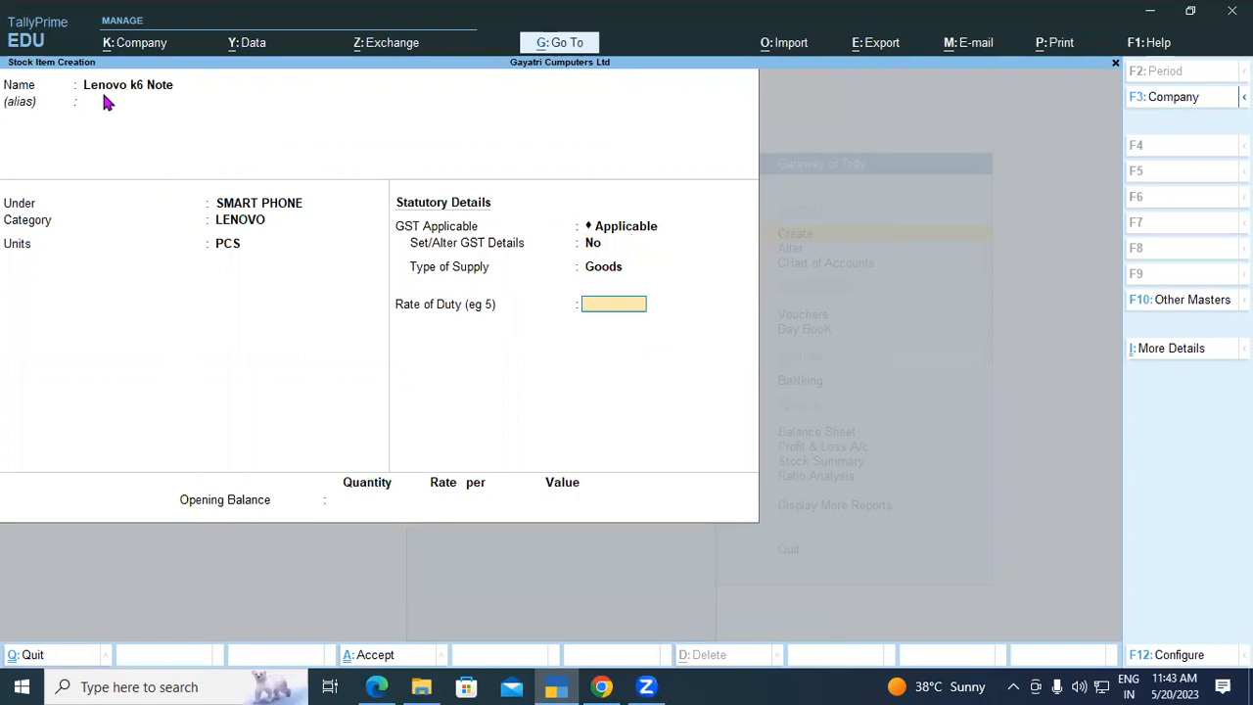
pyautogui.press('Return')
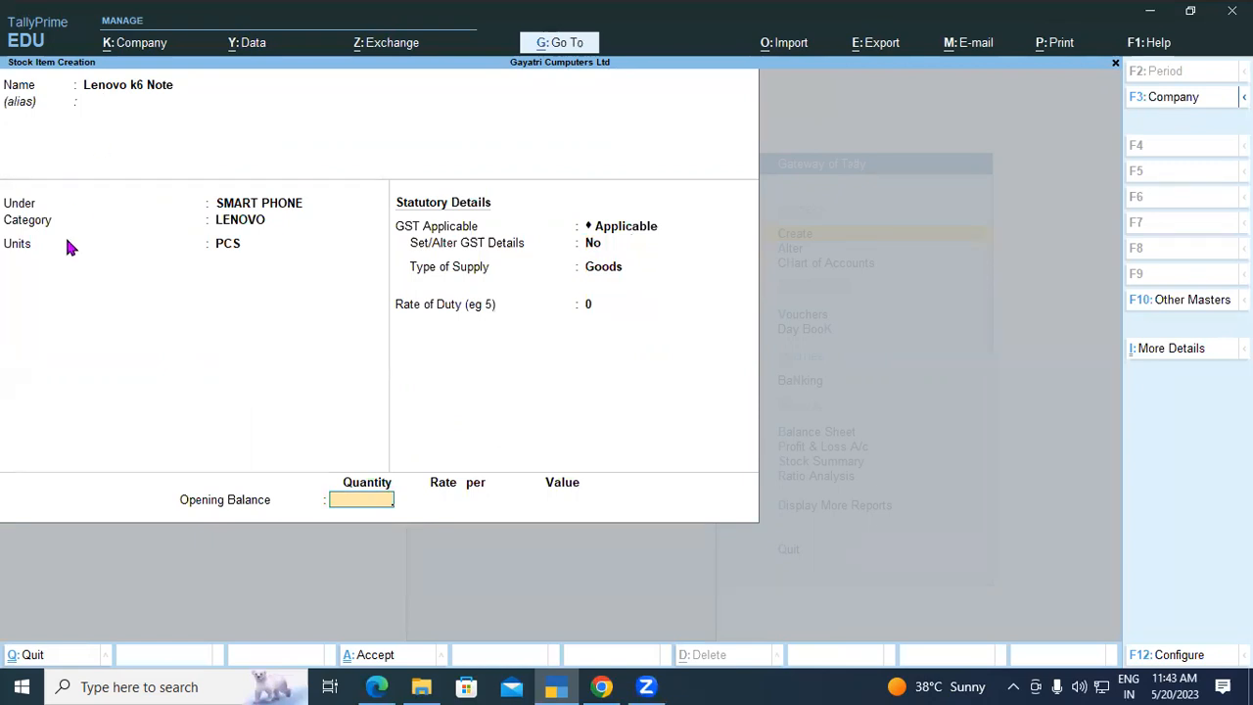
pyautogui.click(375, 686)
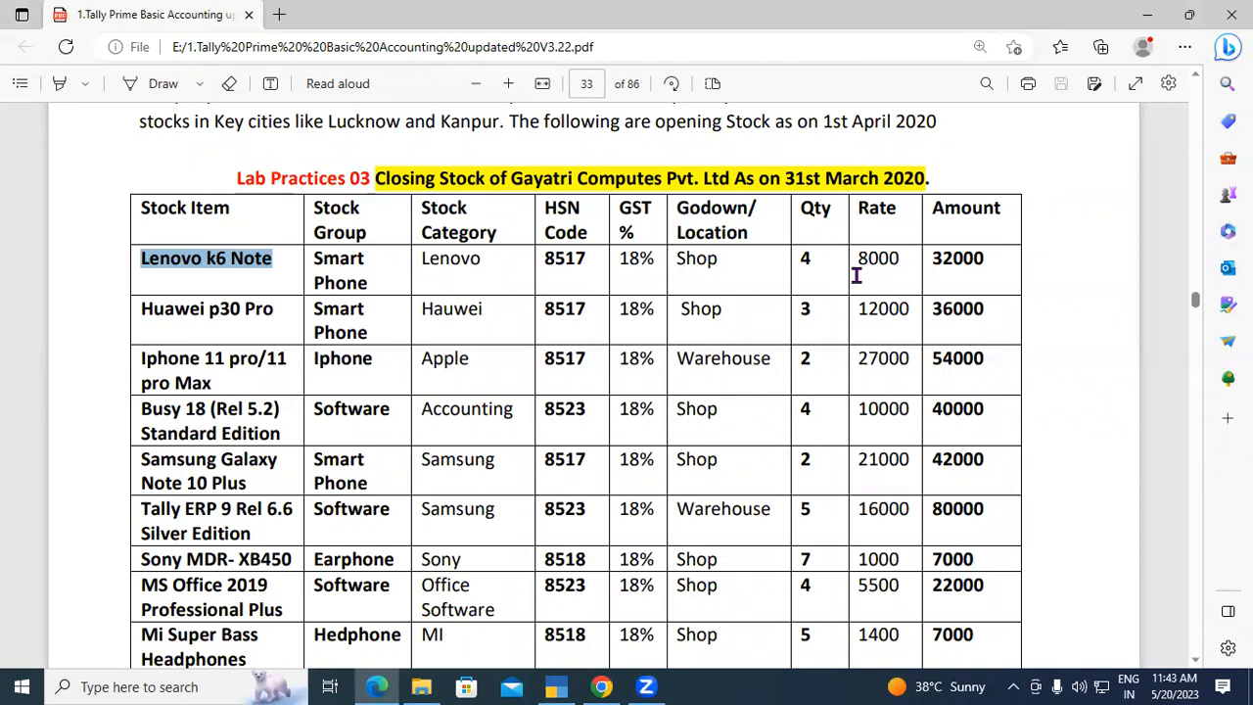
pyautogui.click(550, 686)
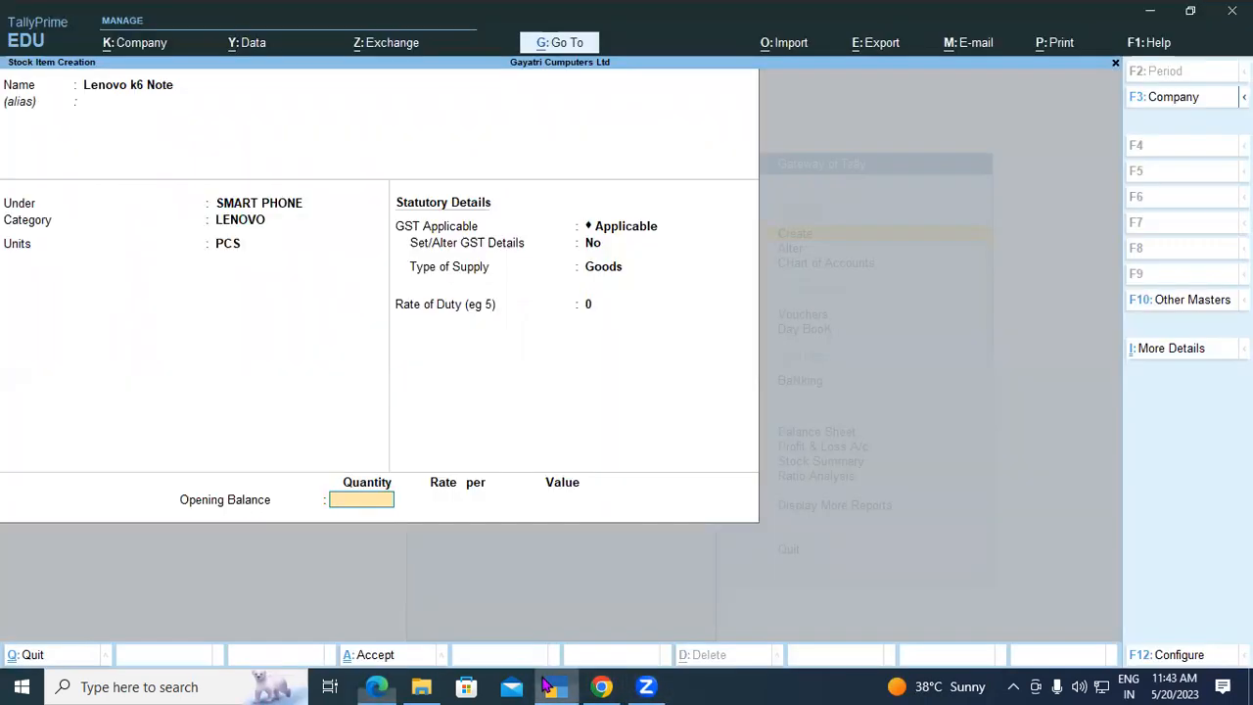
pyautogui.write('4')
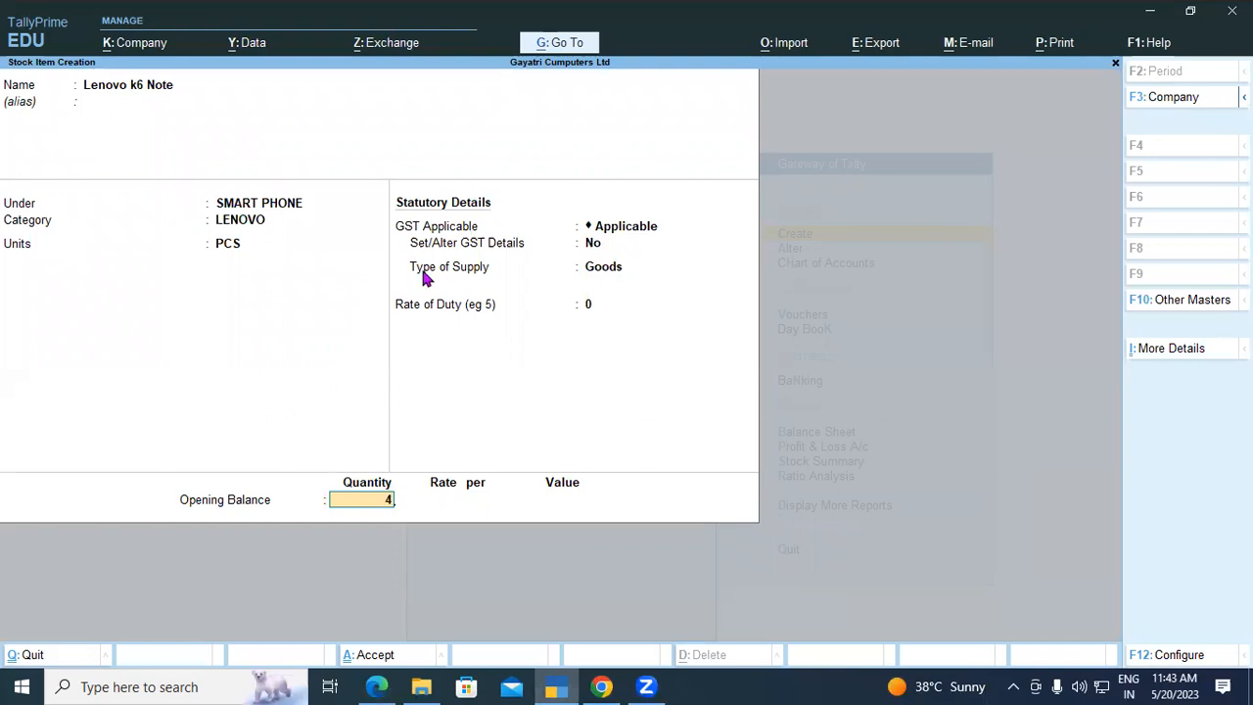
pyautogui.press('Return')
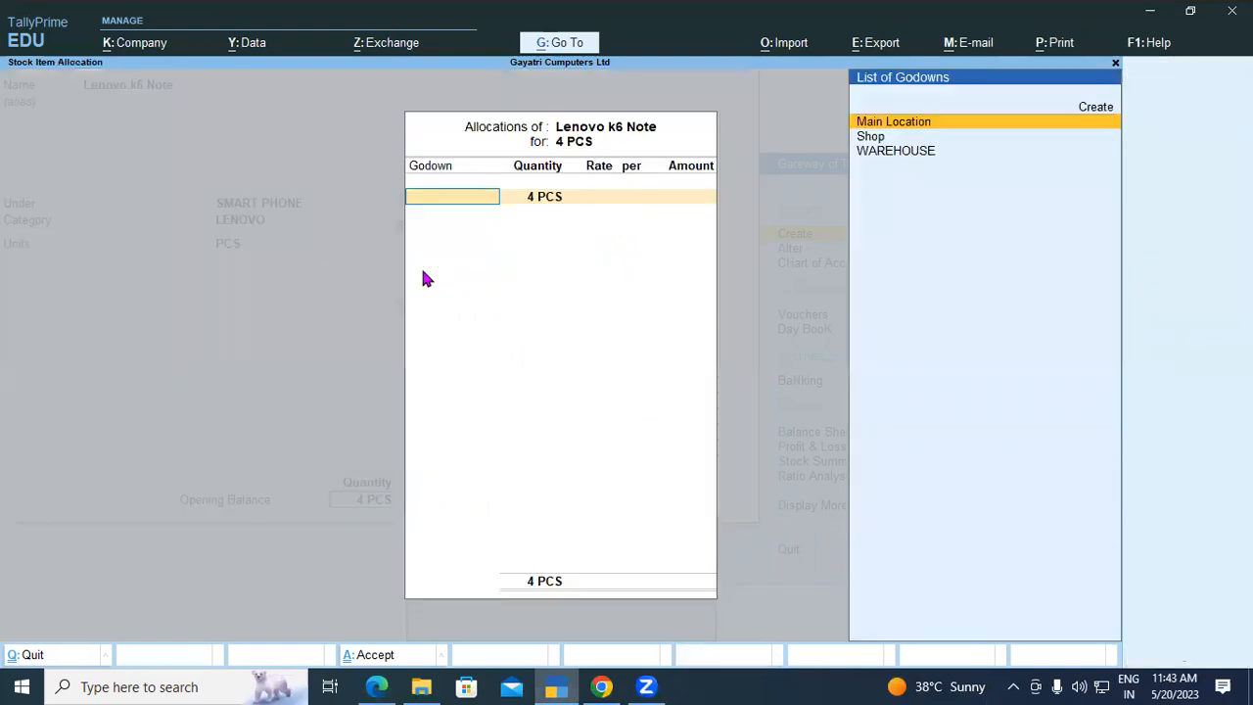
# Step: Allocate the 4 PCS of Lenovo k6 Note to the Shop godown at a rate of 8000 and save the stock item
pyautogui.click(372, 685)
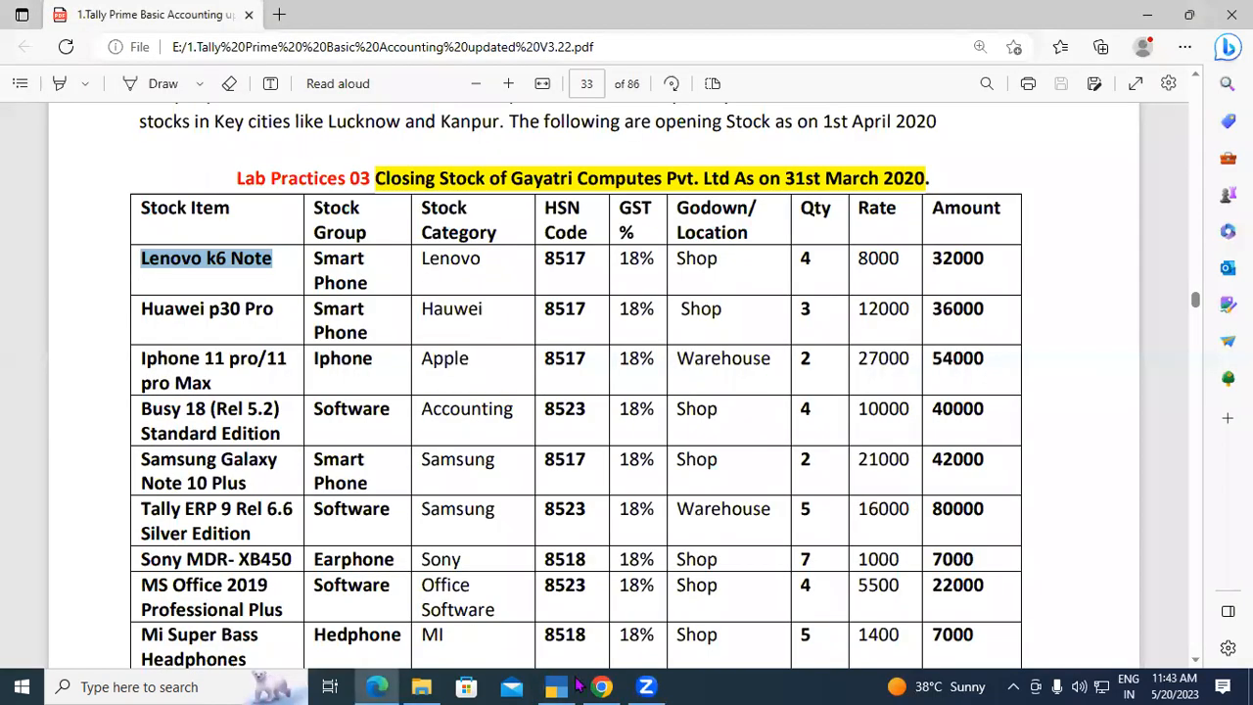
pyautogui.click(556, 686)
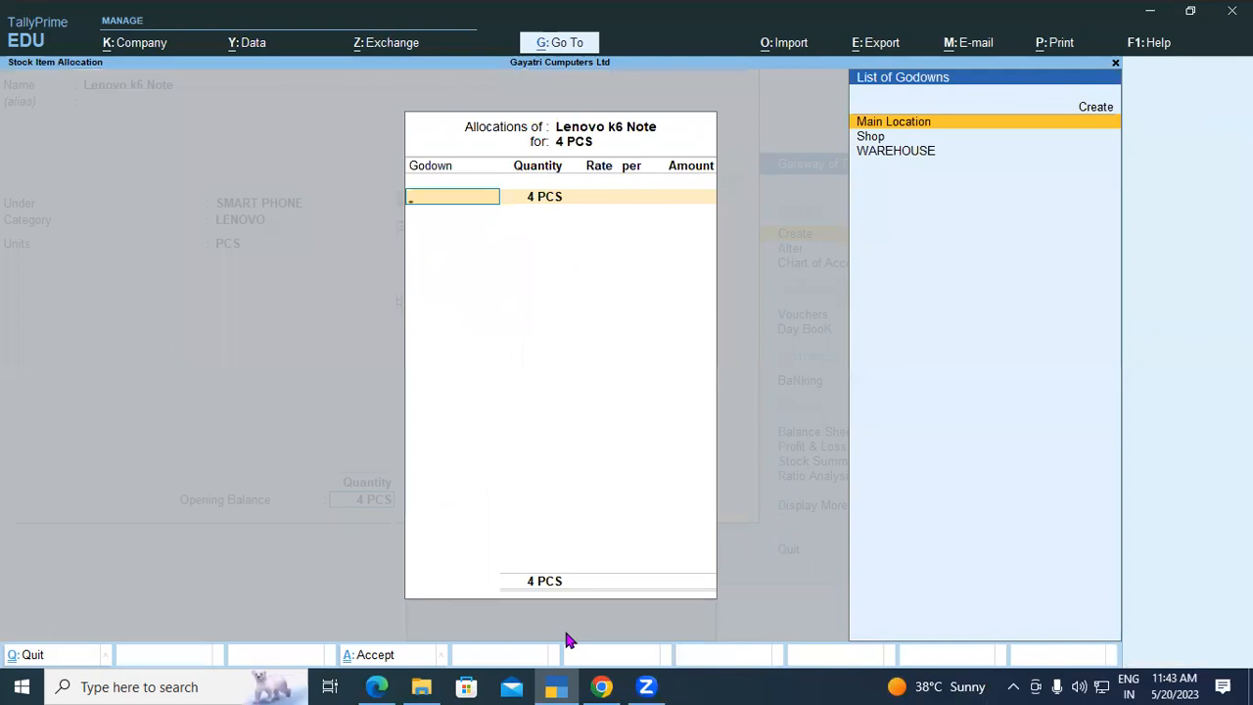
pyautogui.press('Down')
pyautogui.press('Return')
pyautogui.press('Return')
pyautogui.write('8000')
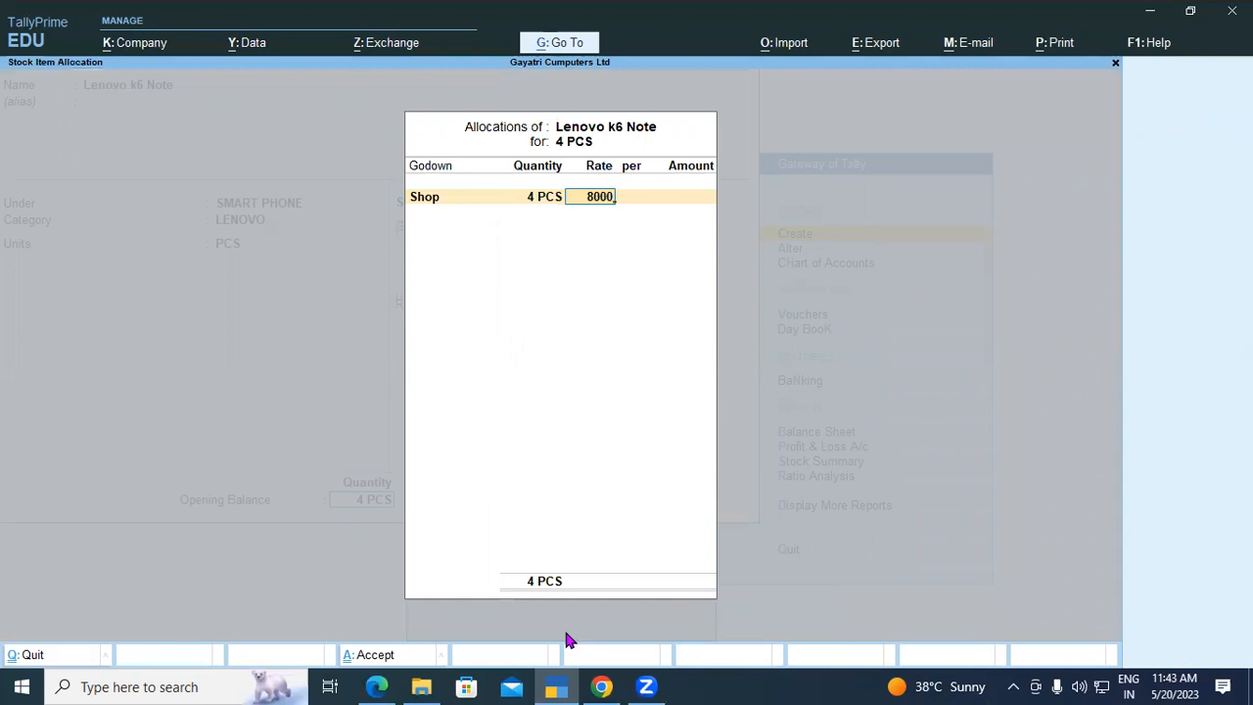
pyautogui.press('Return')
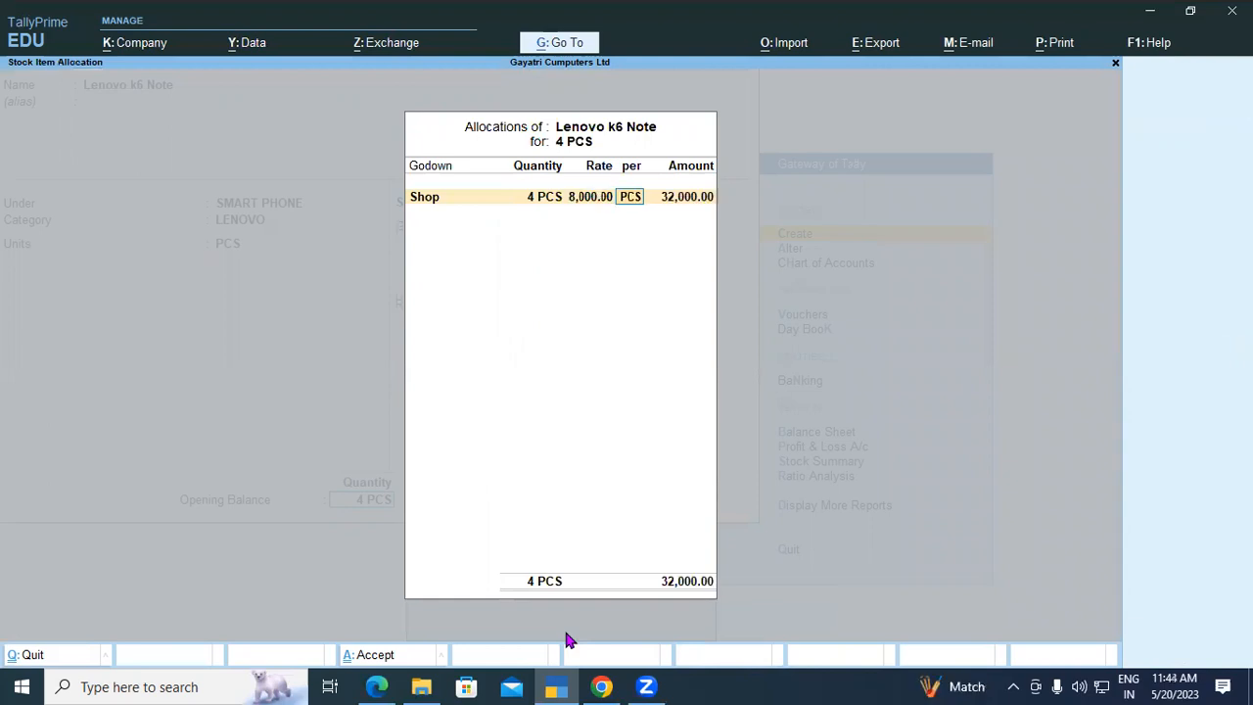
pyautogui.press('Return')
pyautogui.press('Return')
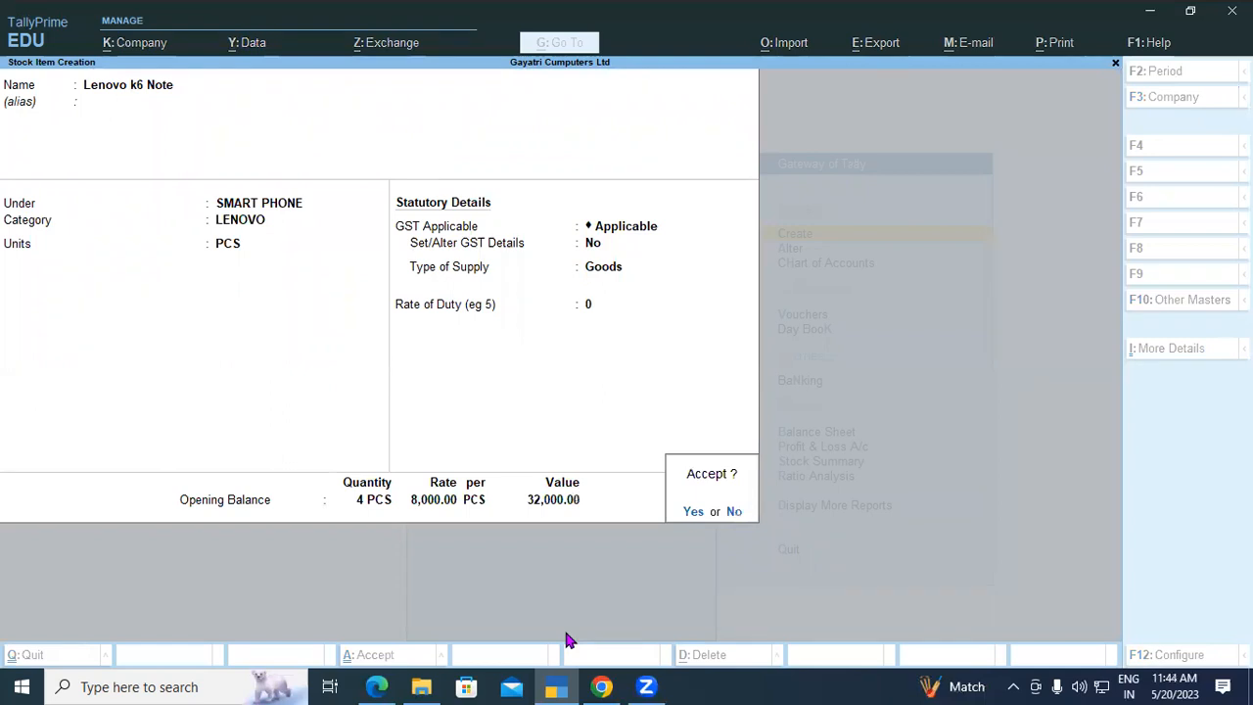
pyautogui.press('Return')
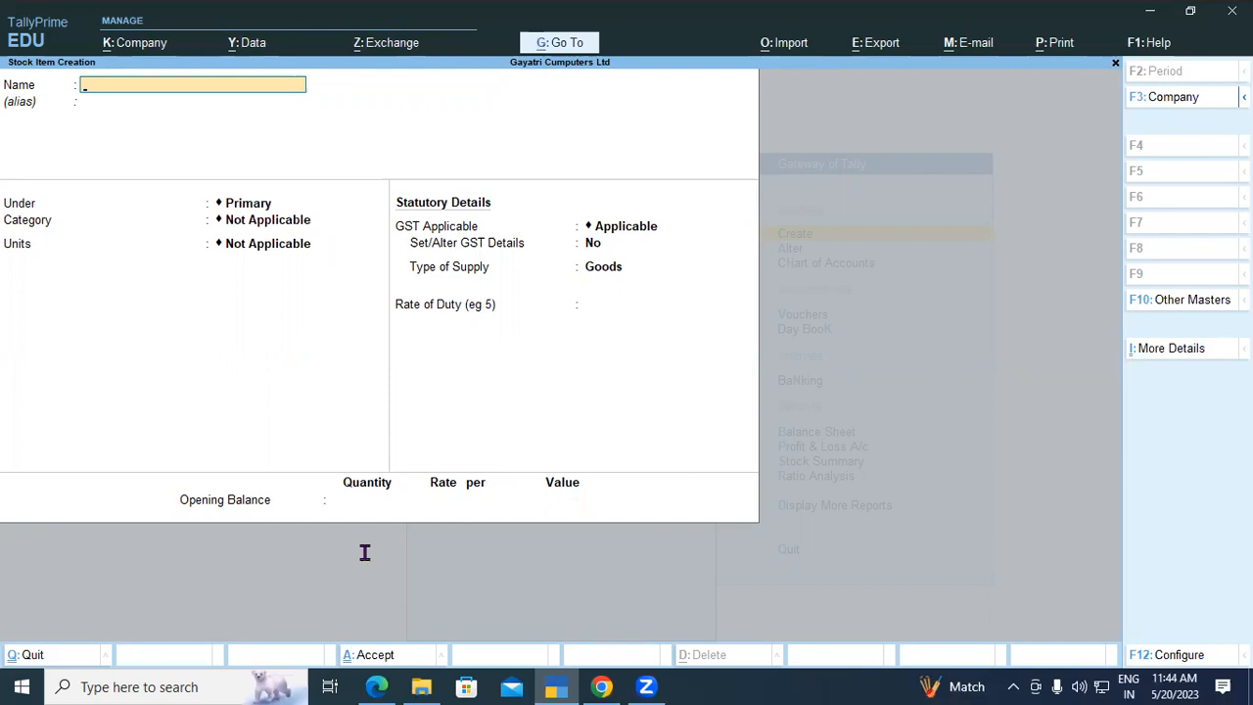
# Step: Copy Huawei p30 Pro from the PDF table and enter it as the next TallyPrime stock item's name, without an alias
pyautogui.hotkey('alt', 'Tab')
pyautogui.moveTo(142, 311); pyautogui.dragTo(269, 310)
pyautogui.rightClick(250, 315)
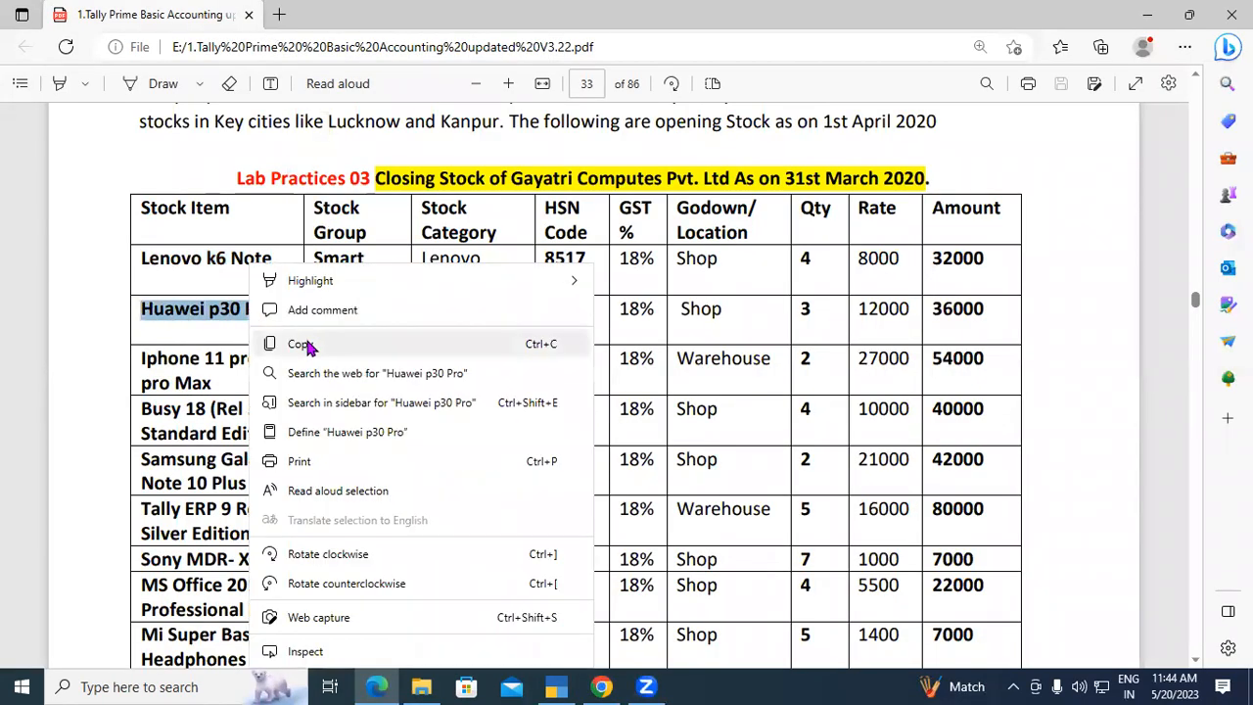
pyautogui.click(299, 344)
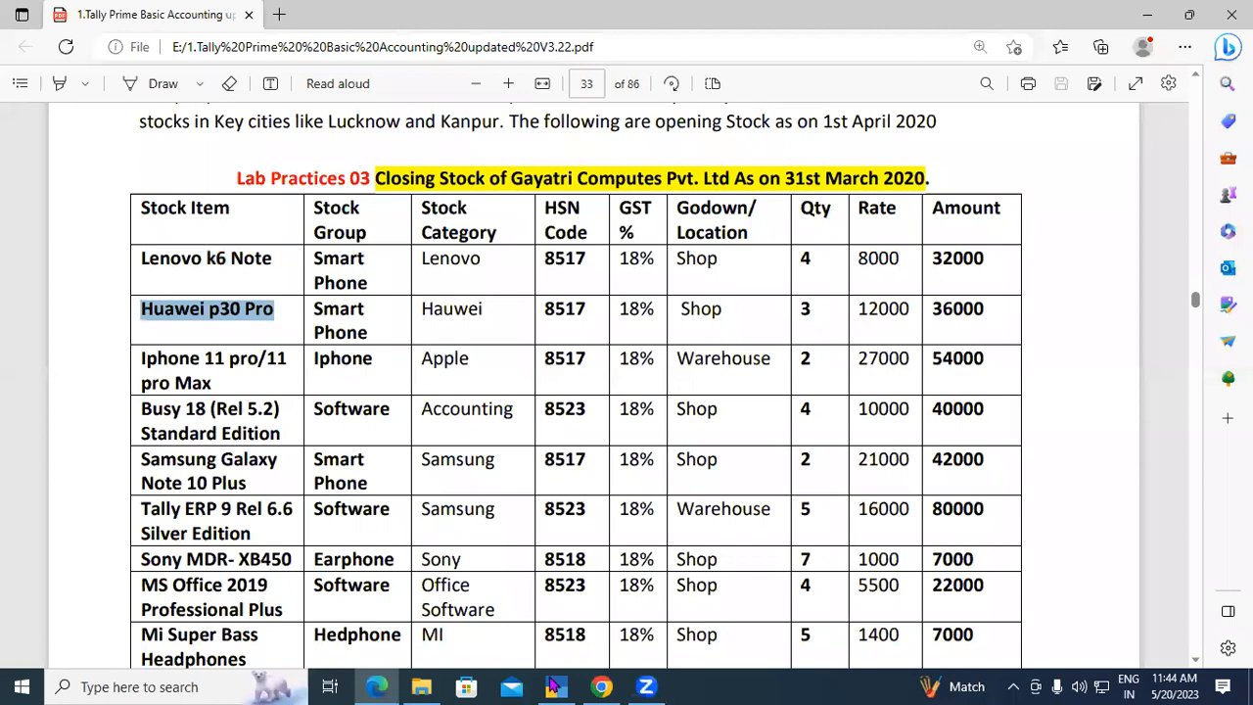
pyautogui.hotkey('alt', 'Tab')
pyautogui.hotkey('ctrl', 'alt', 'v')
pyautogui.press('Return')
pyautogui.press('Return')
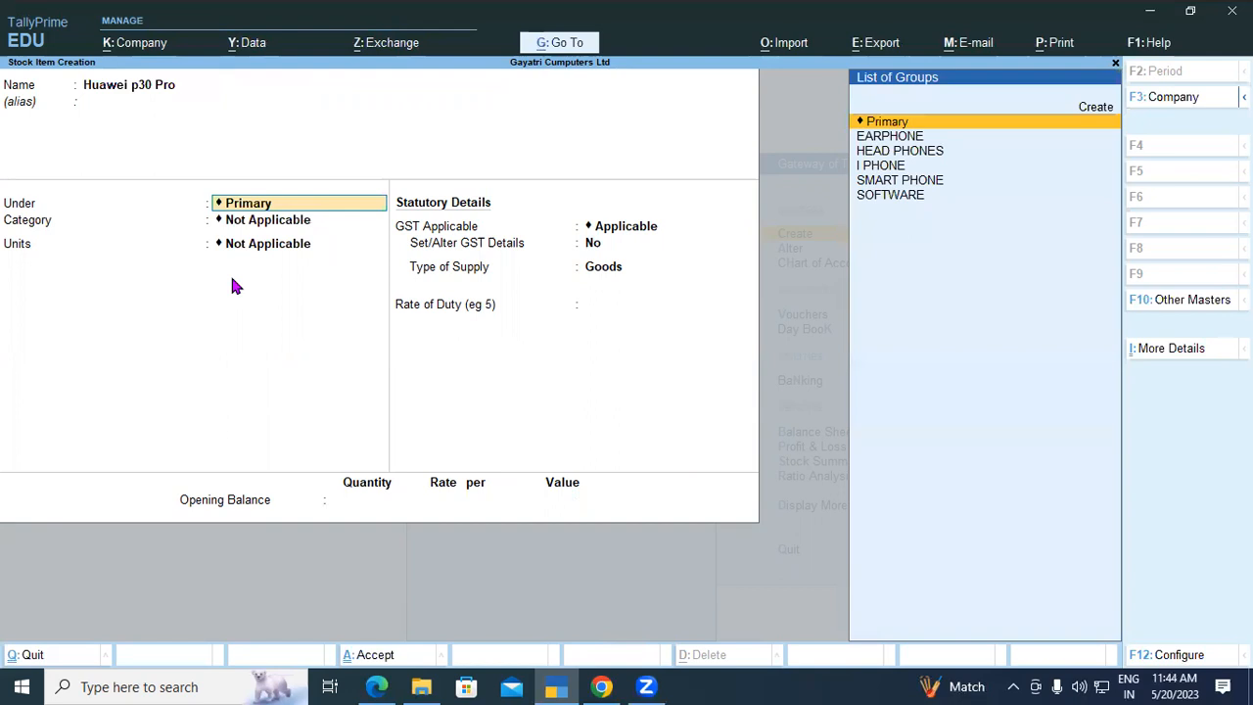
# Step: Check the stock group of Huawei p30 Pro in the PDF table and place the item under SMART PHONE
pyautogui.click(376, 686)
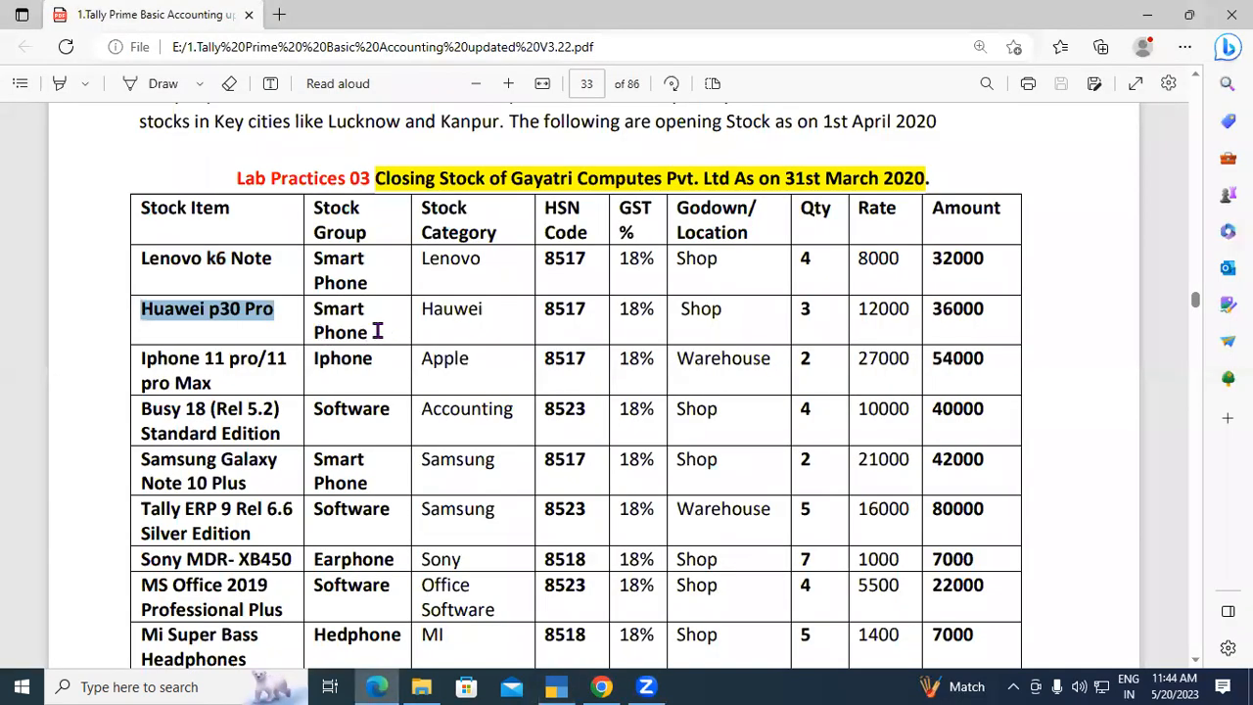
pyautogui.click(562, 688)
pyautogui.write('SMART')
pyautogui.press('Return')
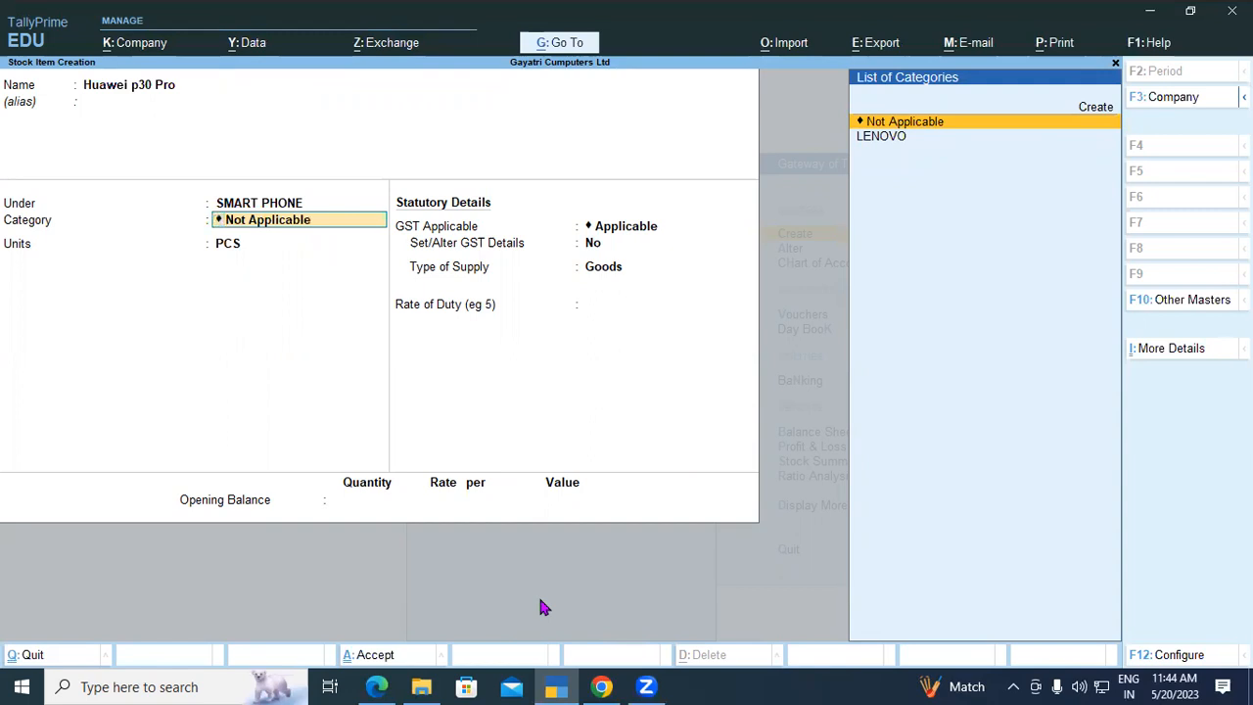
# Step: Create a new stock category named HUWAEI under Primary and assign it to Huawei p30 Pro
pyautogui.hotkey('alt', 'c')
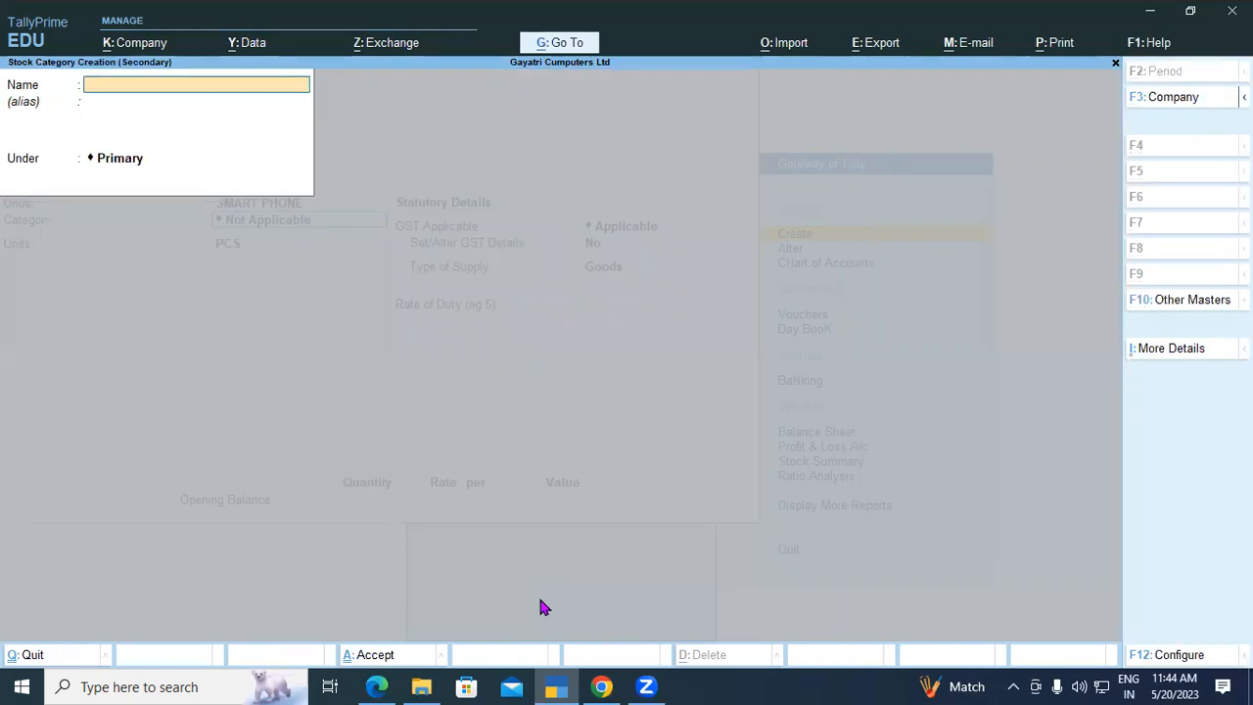
pyautogui.write('HUWAEI')
pyautogui.press('Return')
pyautogui.press('Return')
pyautogui.press('Return')
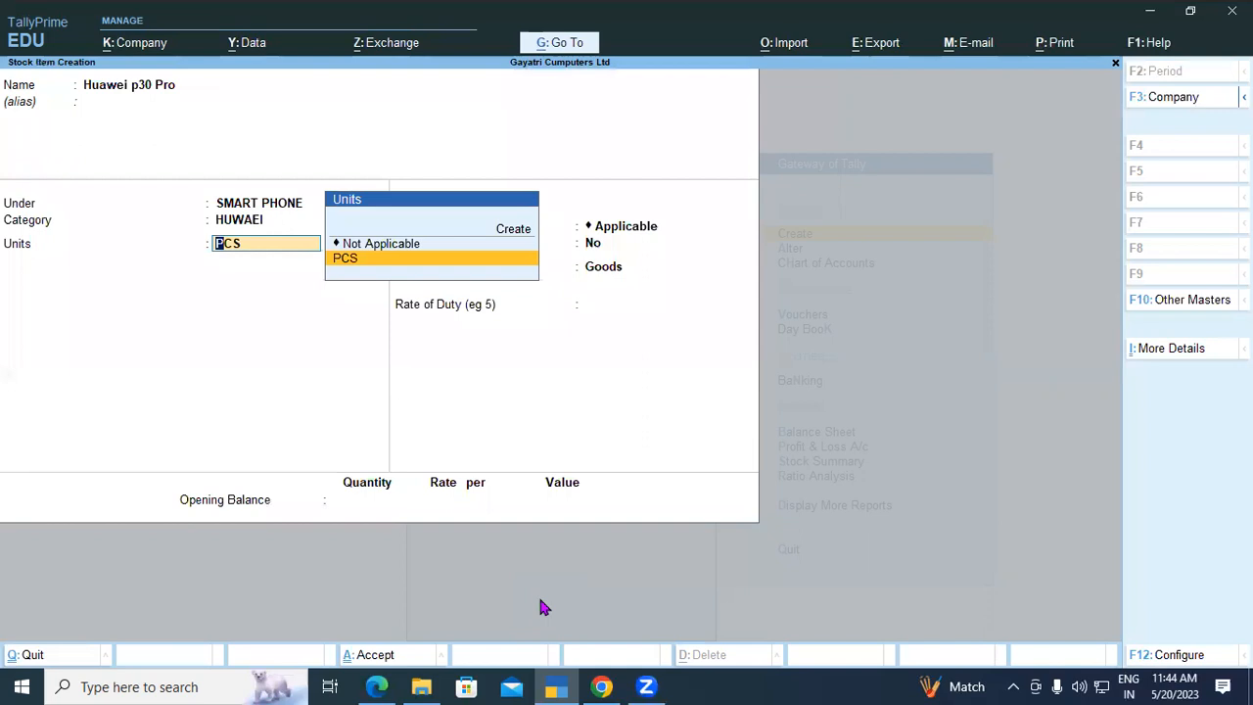
# Step: Keep the PCS unit and default statutory details for Huawei p30 Pro and enter its opening quantity of 3 from the PDF table
pyautogui.press('Return')
pyautogui.press('Return')
pyautogui.press('Return')
pyautogui.press('Return')
pyautogui.press('Return')
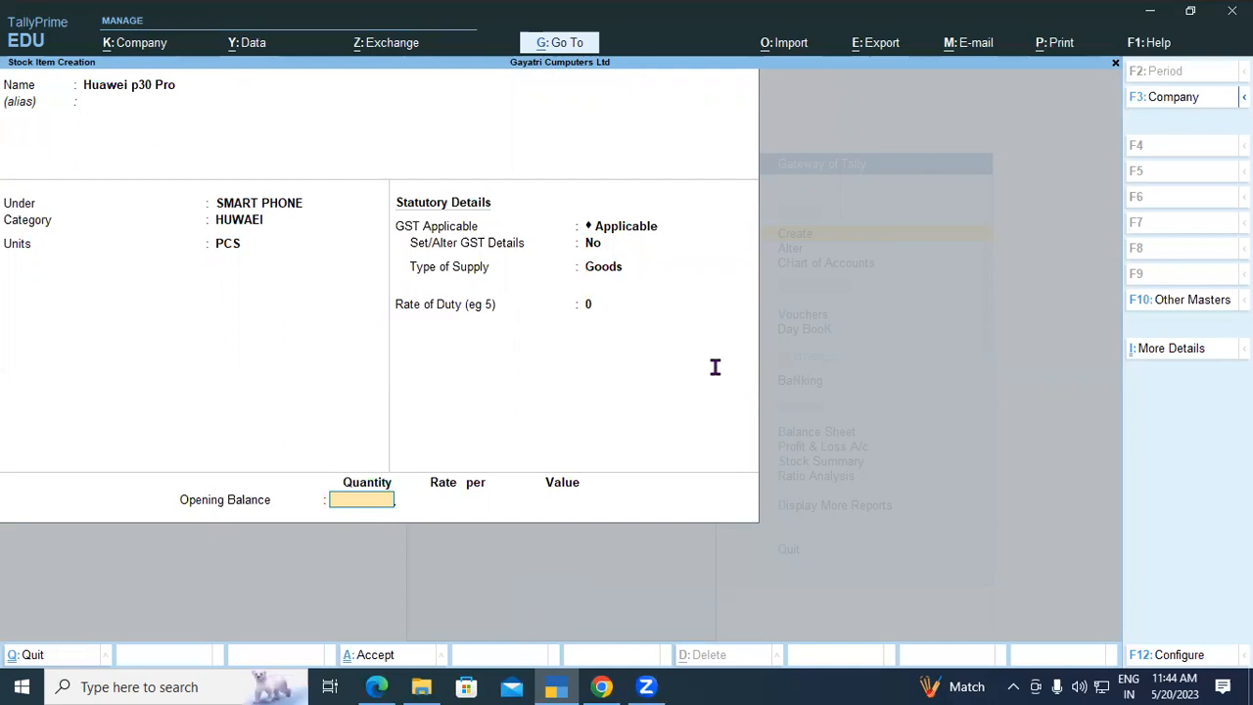
pyautogui.hotkey('alt', 'Tab')
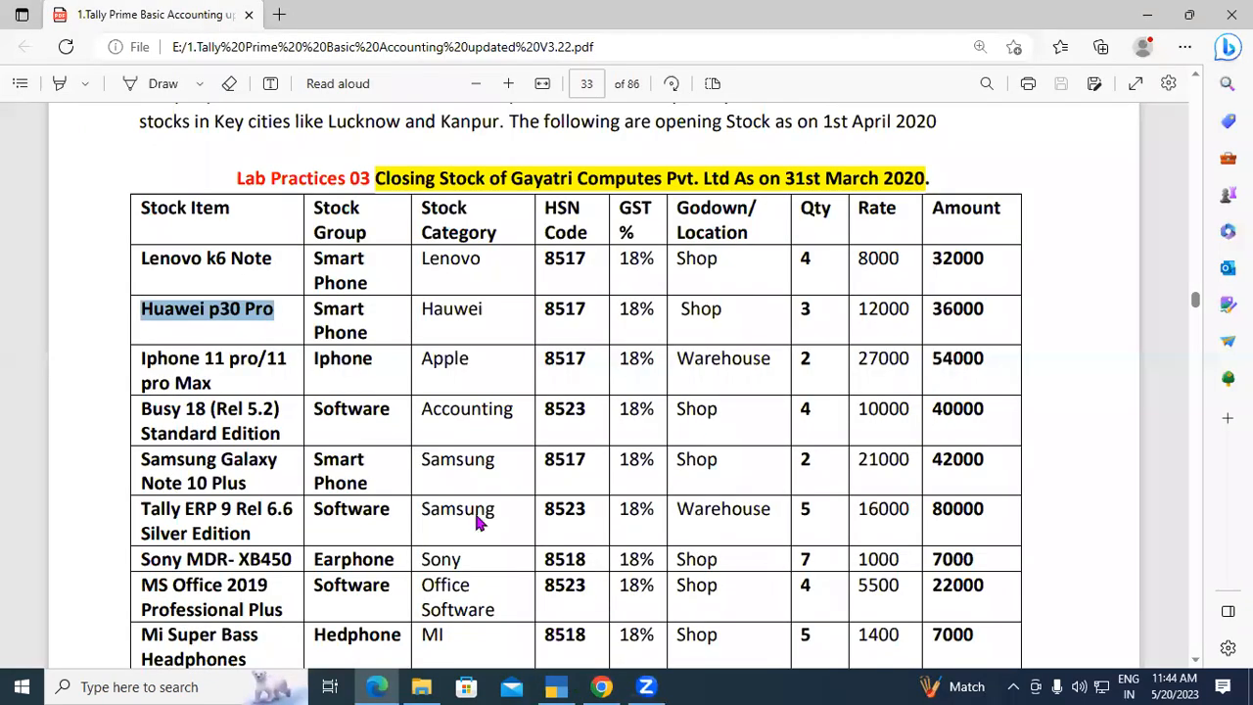
pyautogui.hotkey('alt', 'Tab')
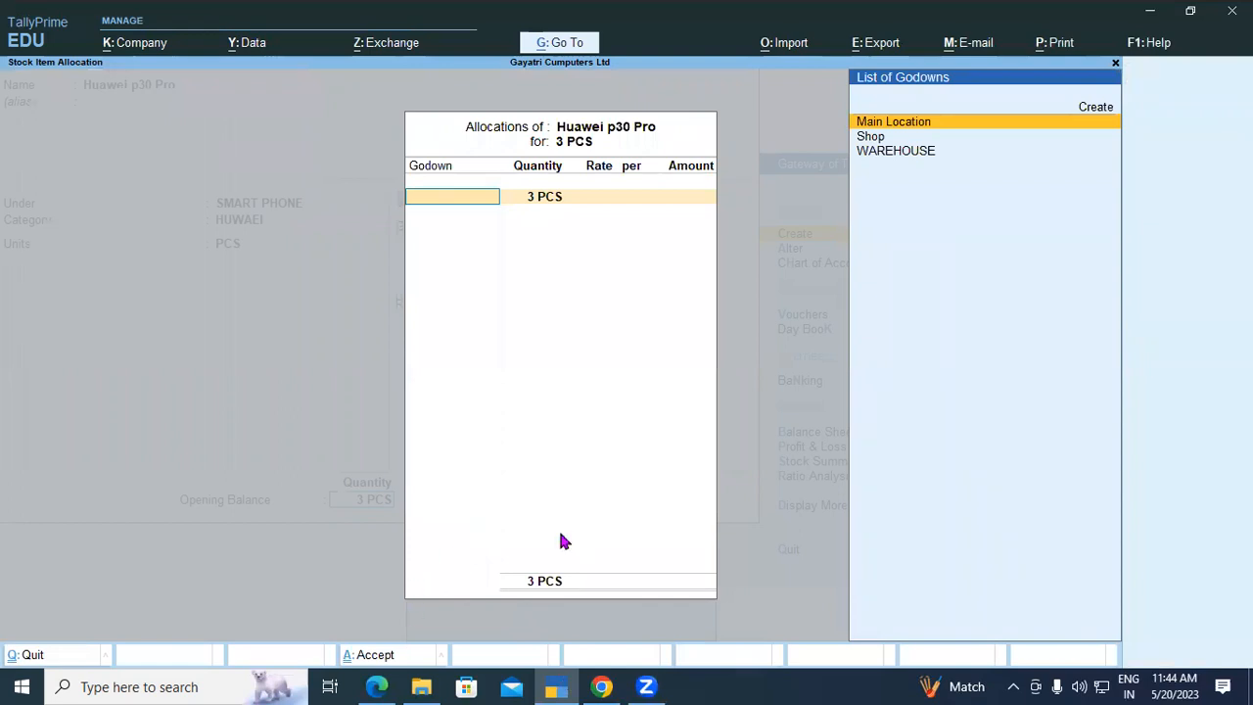
# Step: Allocate the Huawei p30 Pro opening stock of 3 PCS to the Shop godown at a rate of 12000 and save the item
pyautogui.press('Down')
pyautogui.press('Return')
pyautogui.press('Return')
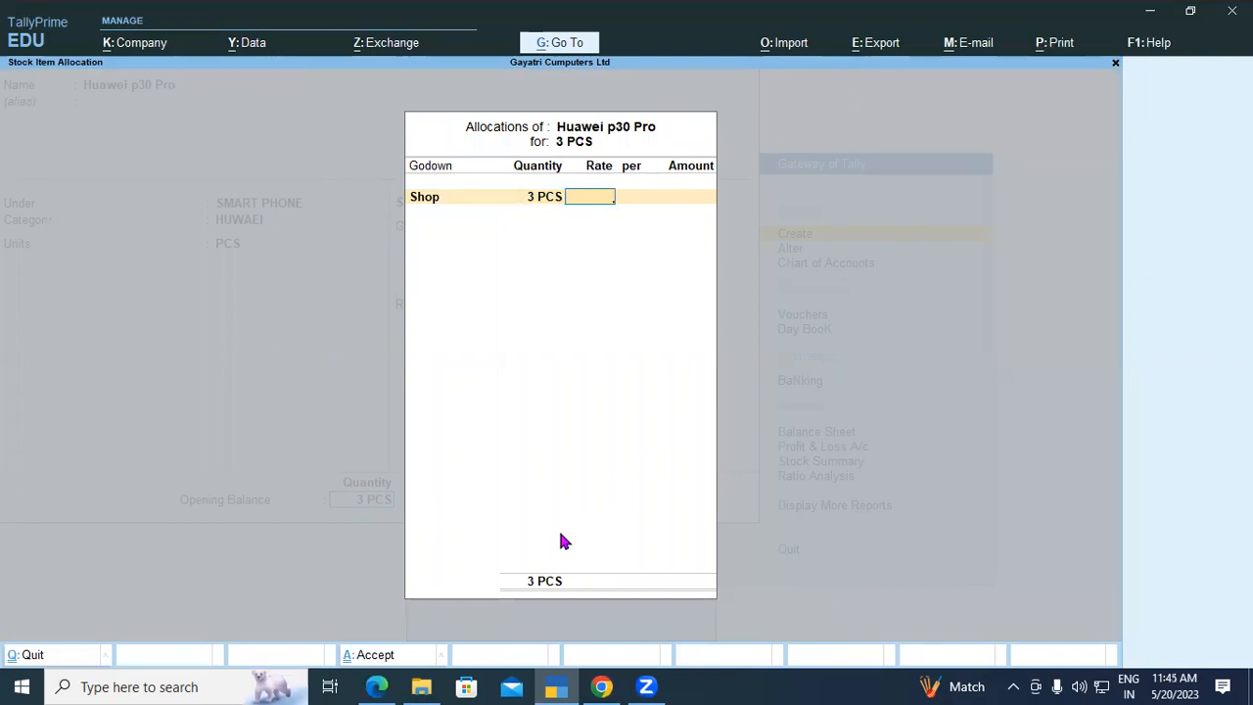
pyautogui.write('12000')
pyautogui.press('Return')
pyautogui.press('Return')
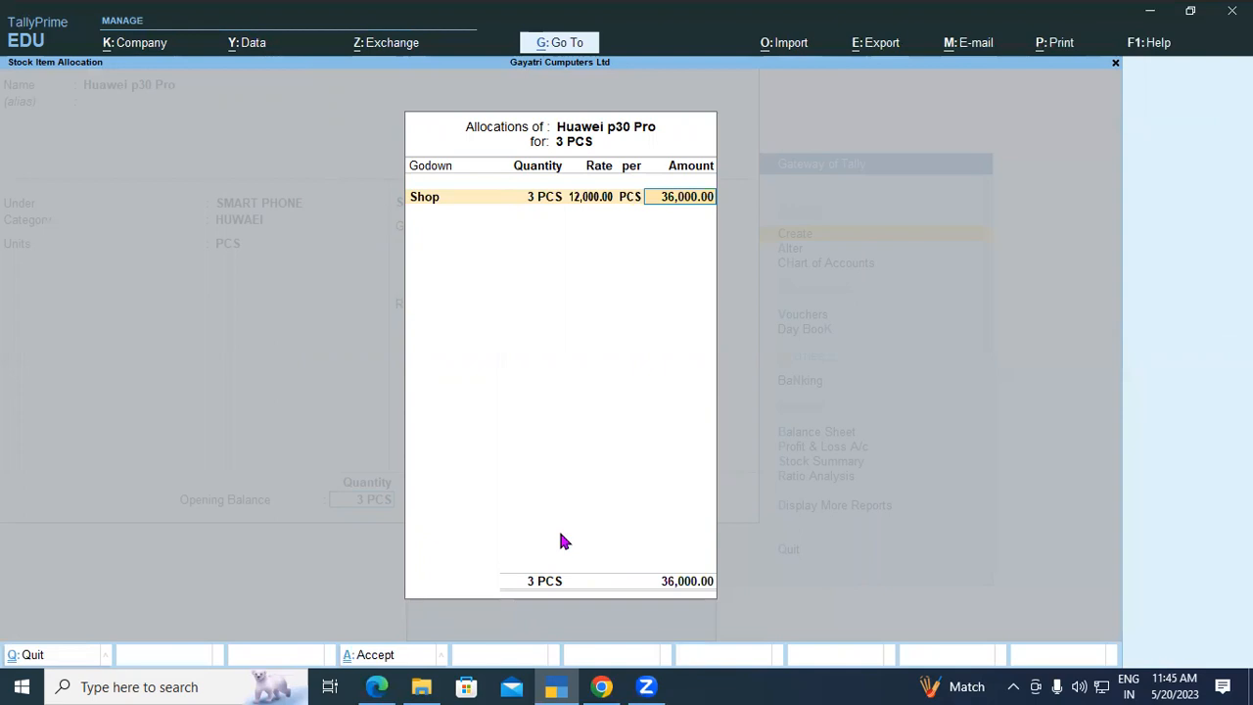
pyautogui.hotkey('ctrl', 'a')
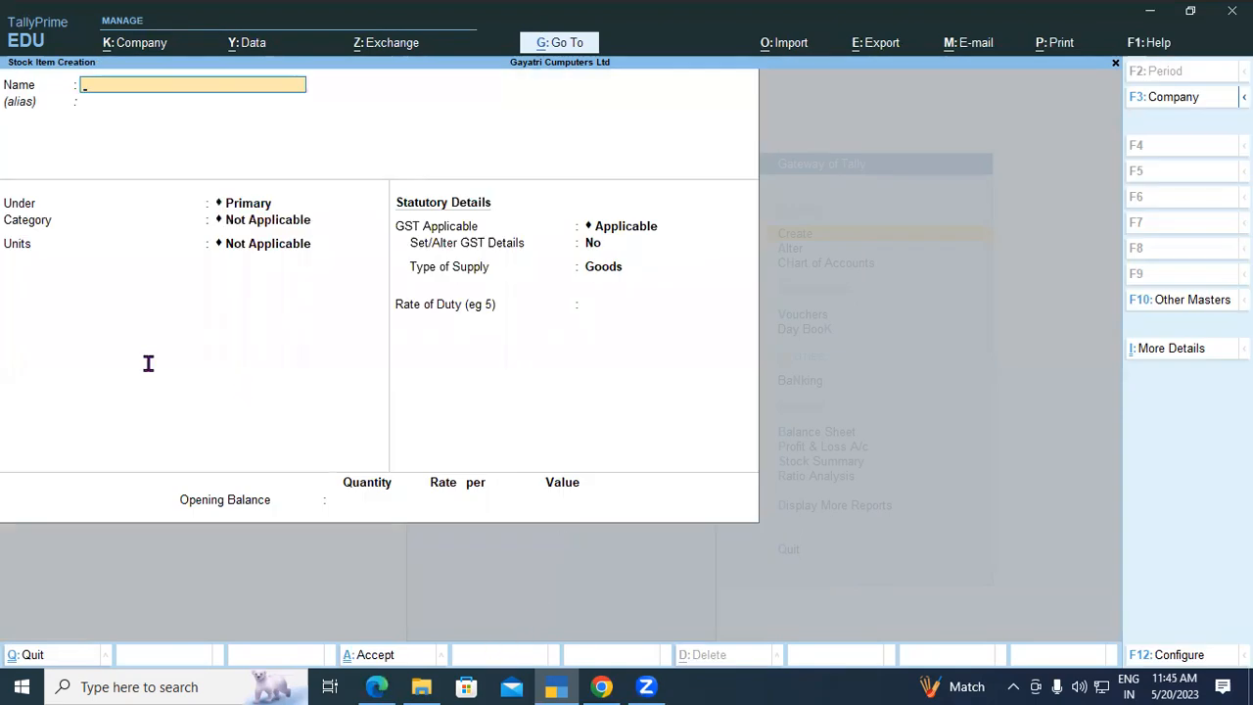
# Step: Copy the iPhone item name from the PDF table, enter it in TallyPrime as Iphone 11 pro/11 pro MaX, and place it under I PHONE
pyautogui.hotkey('alt', 'Tab')
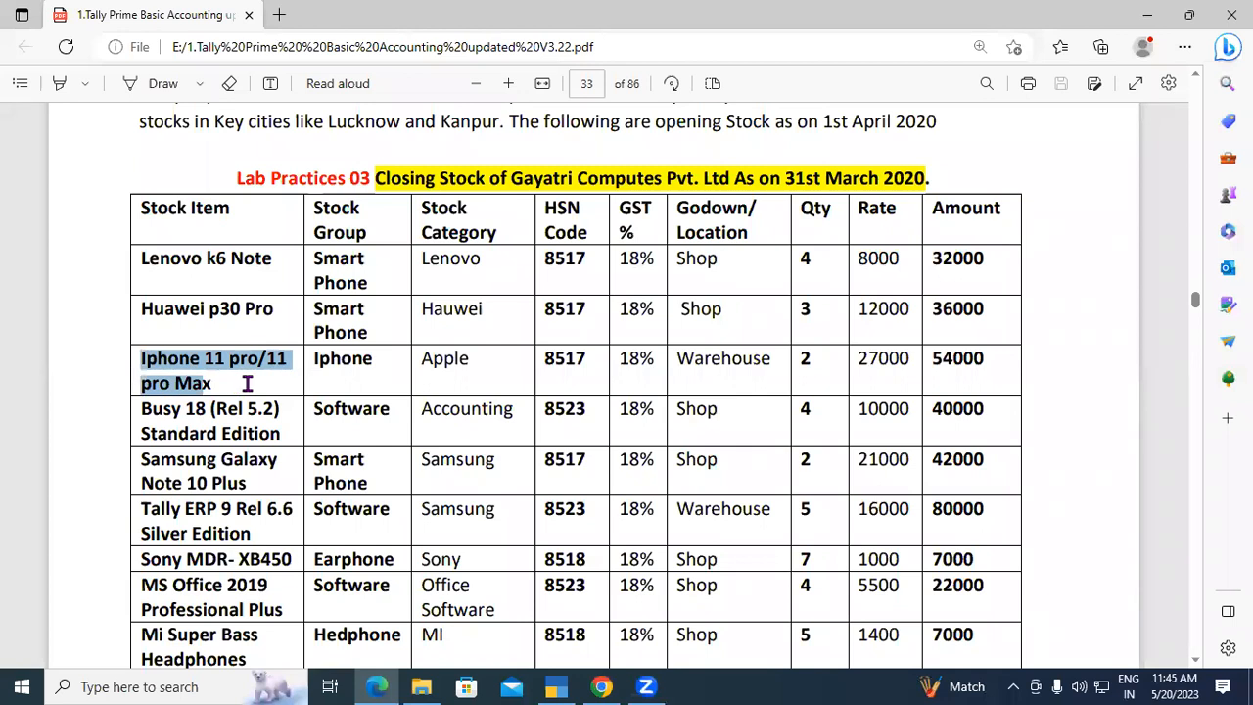
pyautogui.rightClick(196, 387)
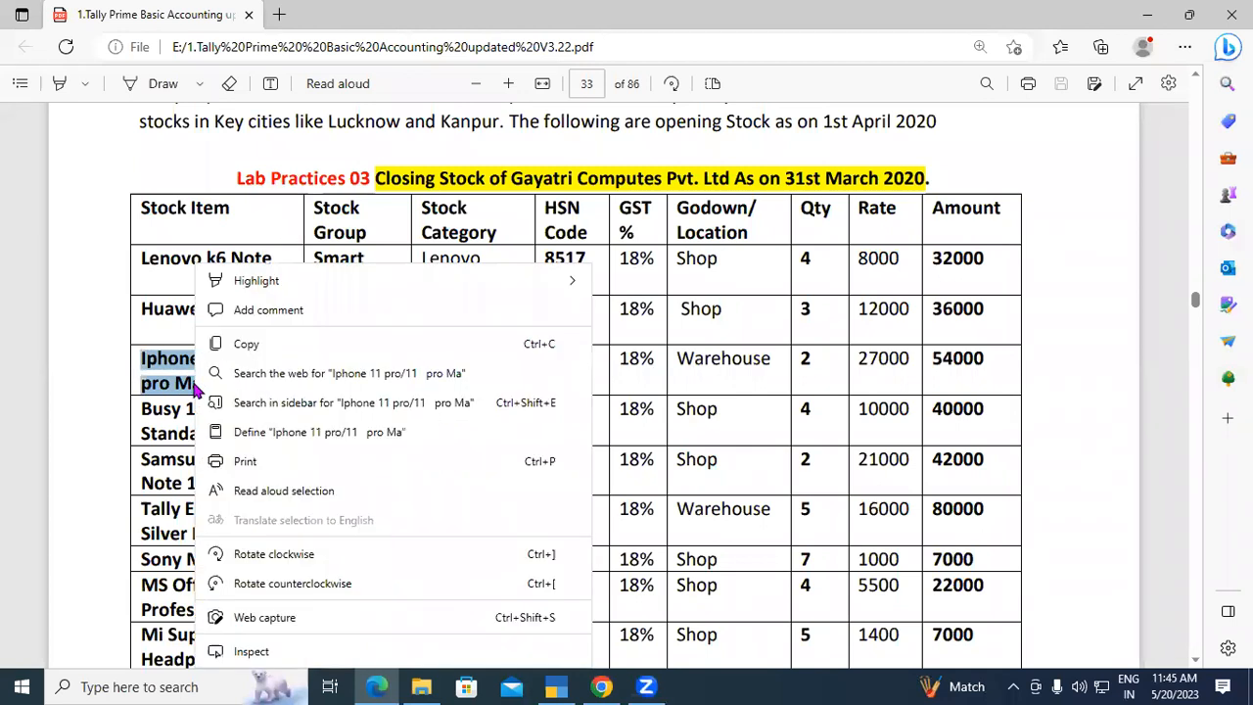
pyautogui.click(239, 343)
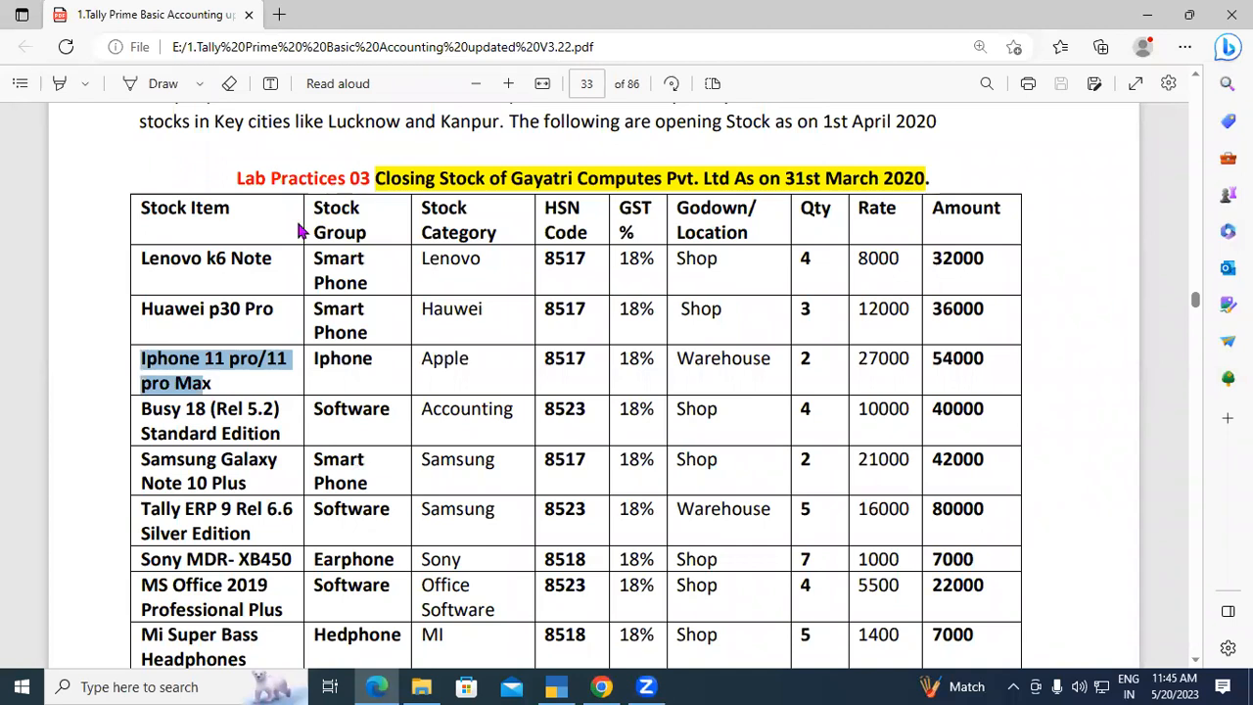
pyautogui.hotkey('alt', 'Tab')
pyautogui.hotkey('ctrl', 'v')
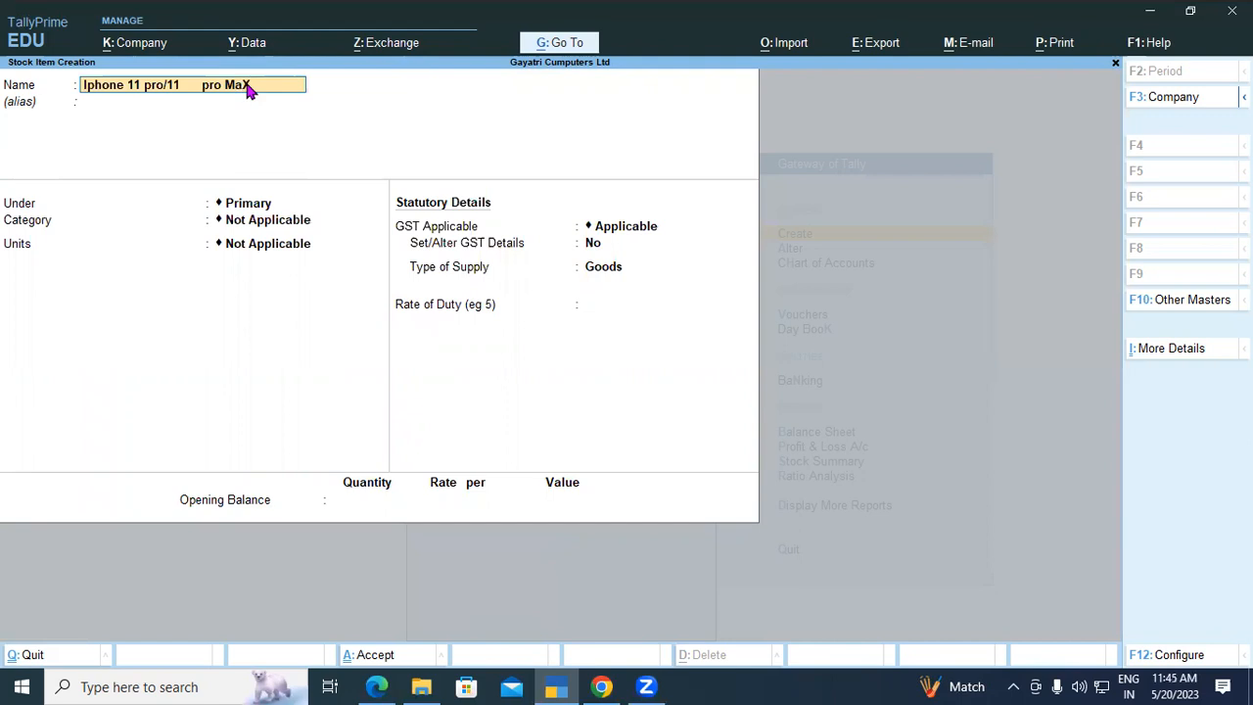
pyautogui.press('Return')
pyautogui.press('Return')
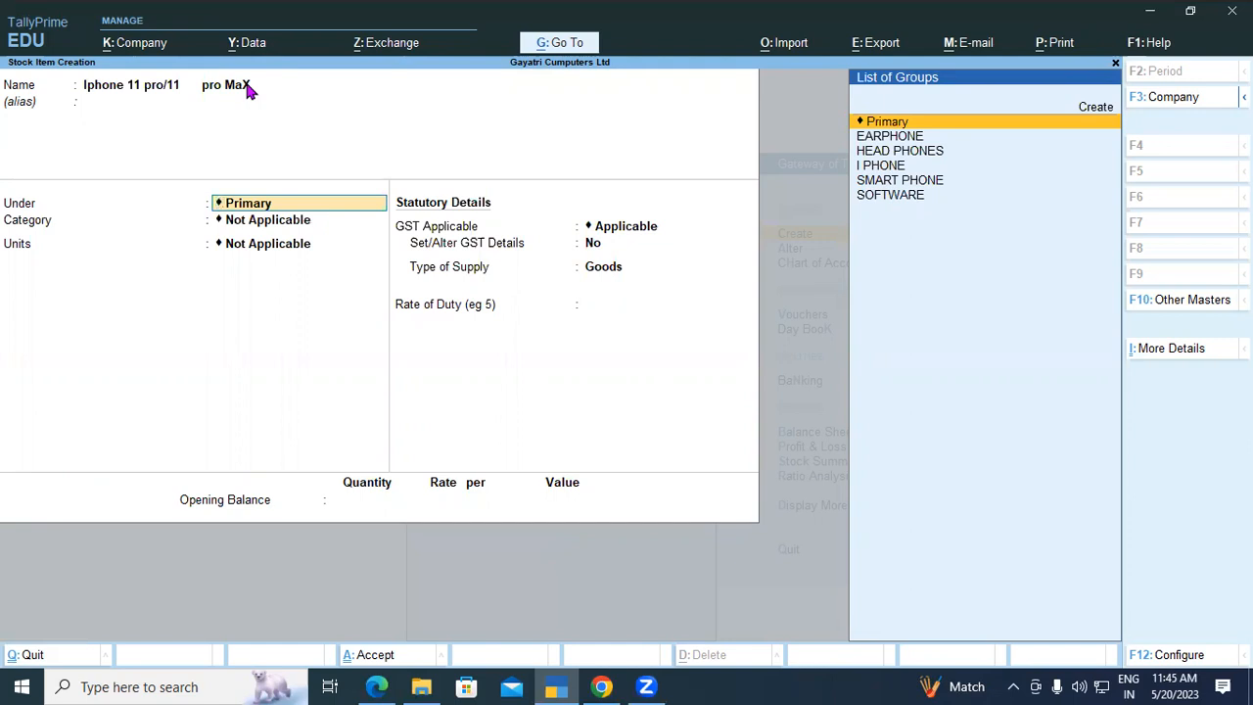
pyautogui.write('IPH')
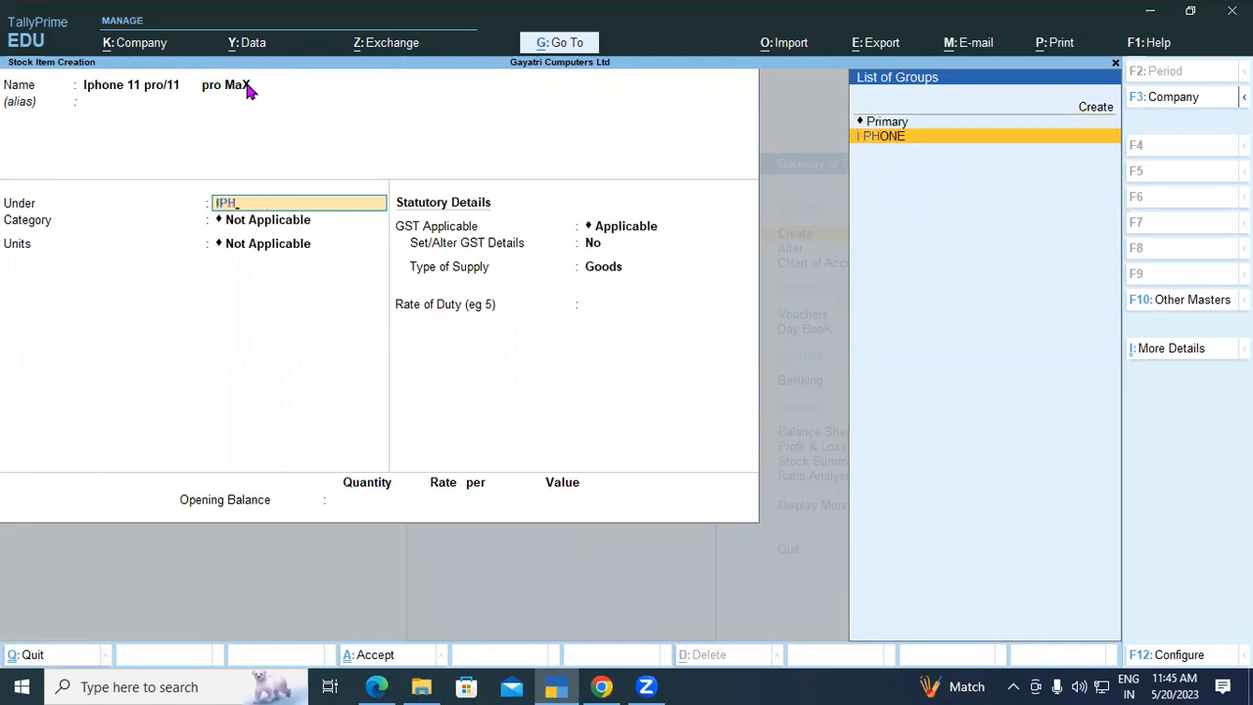
pyautogui.press('Return')
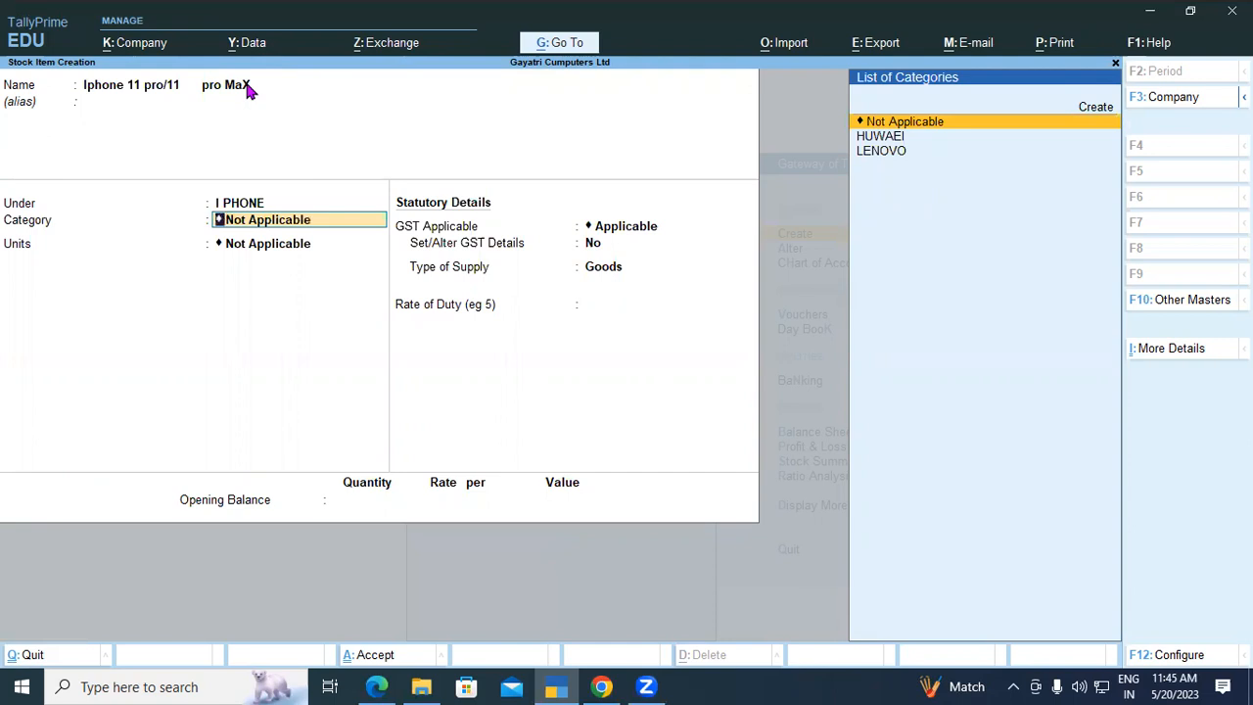
# Step: Check the iPhone item's category in the PDF table, then create stock category APPLE under Primary and assign it to the item in TallyPrime
pyautogui.click(380, 685)
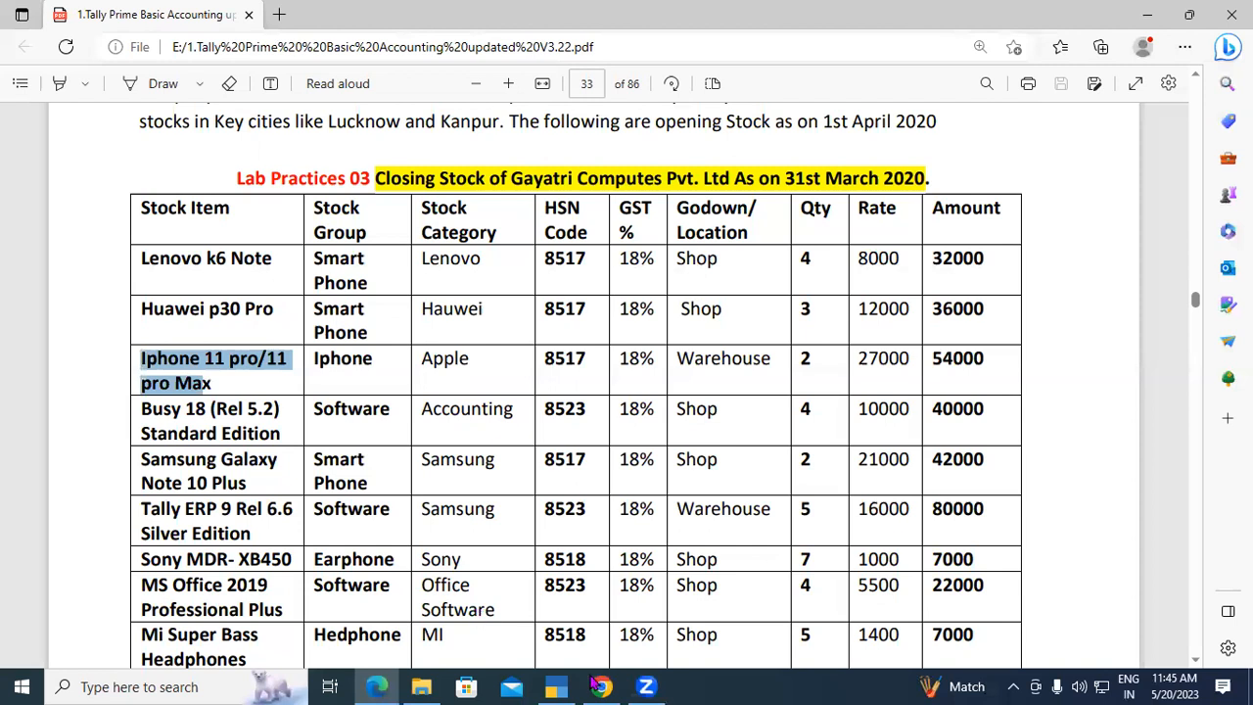
pyautogui.moveTo(556, 686)
pyautogui.click(560, 582)
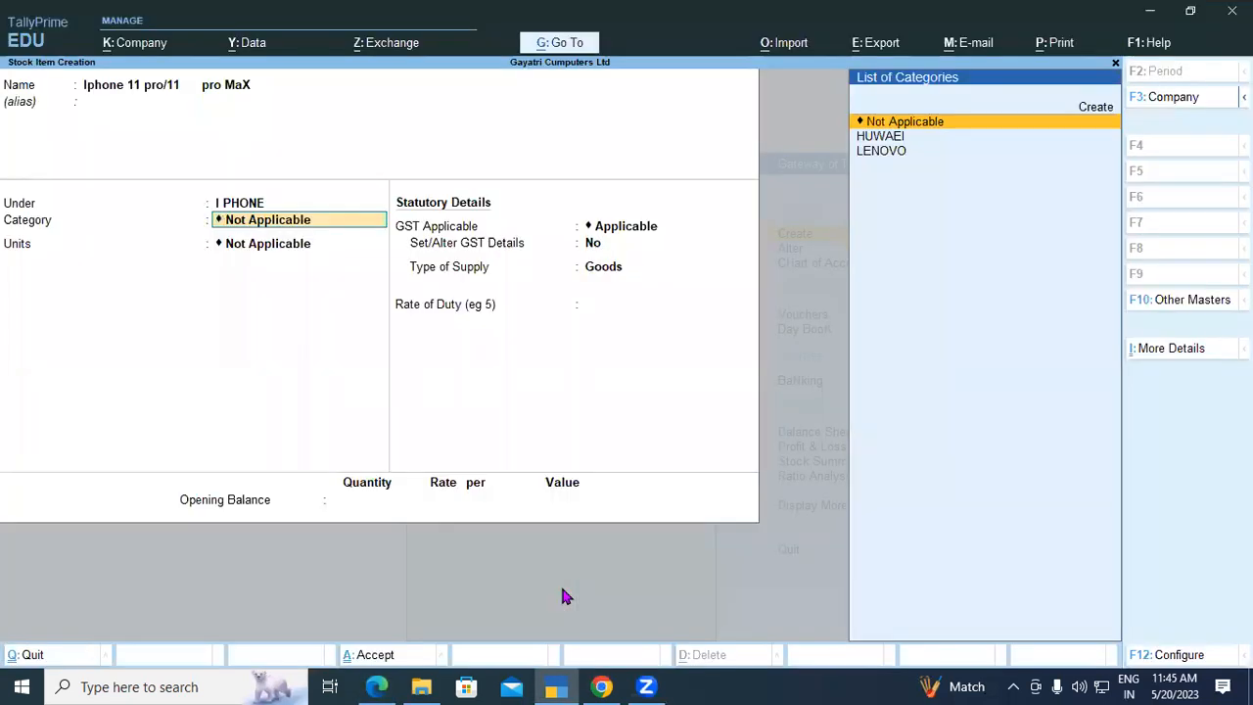
pyautogui.hotkey('alt', 'c')
pyautogui.write('APPLE')
pyautogui.press('Return')
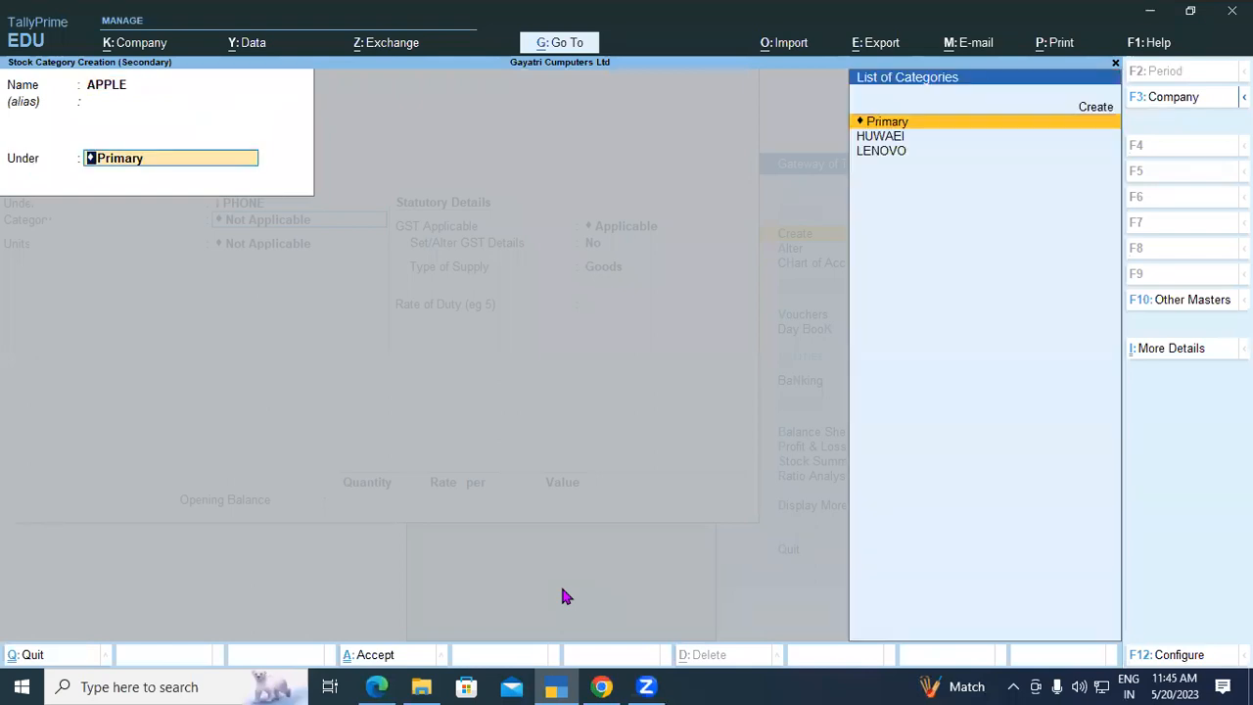
pyautogui.press('Return')
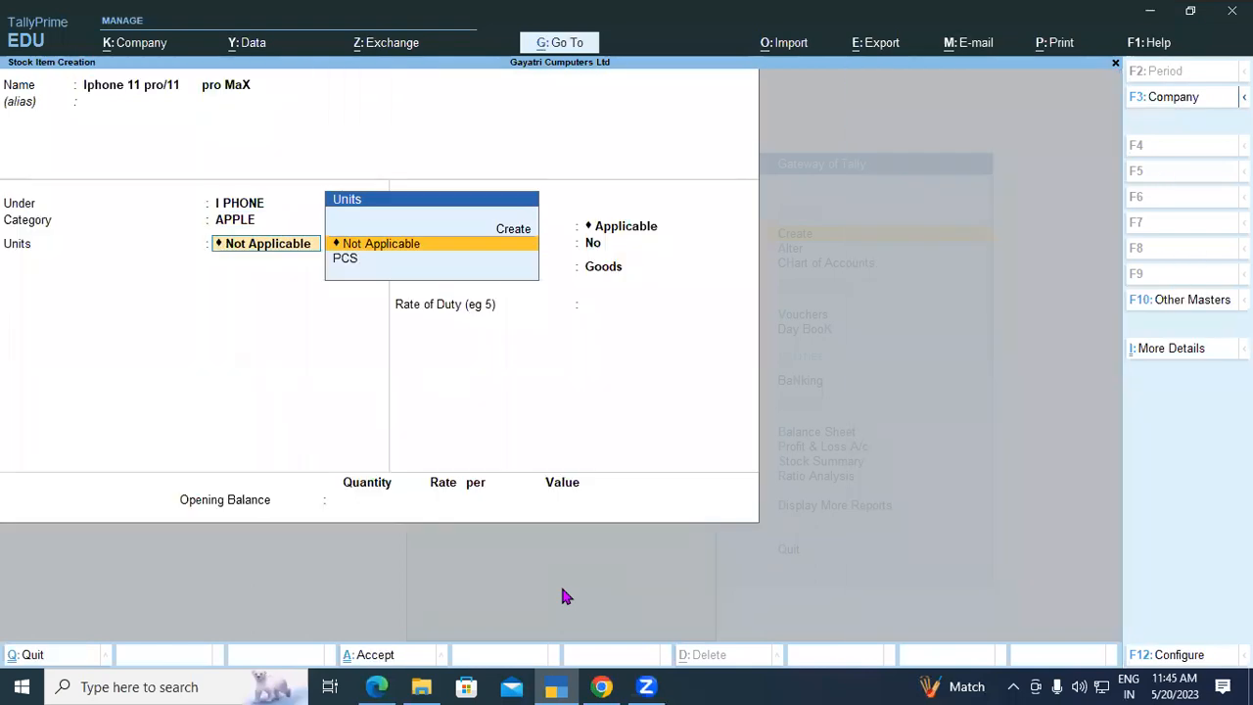
# Step: Set the iPhone item's unit to PCS, keep the default statutory details and enter an opening quantity of 2
pyautogui.press('Down')
pyautogui.press('Return')
pyautogui.press('Return')
pyautogui.press('Return')
pyautogui.press('Return')
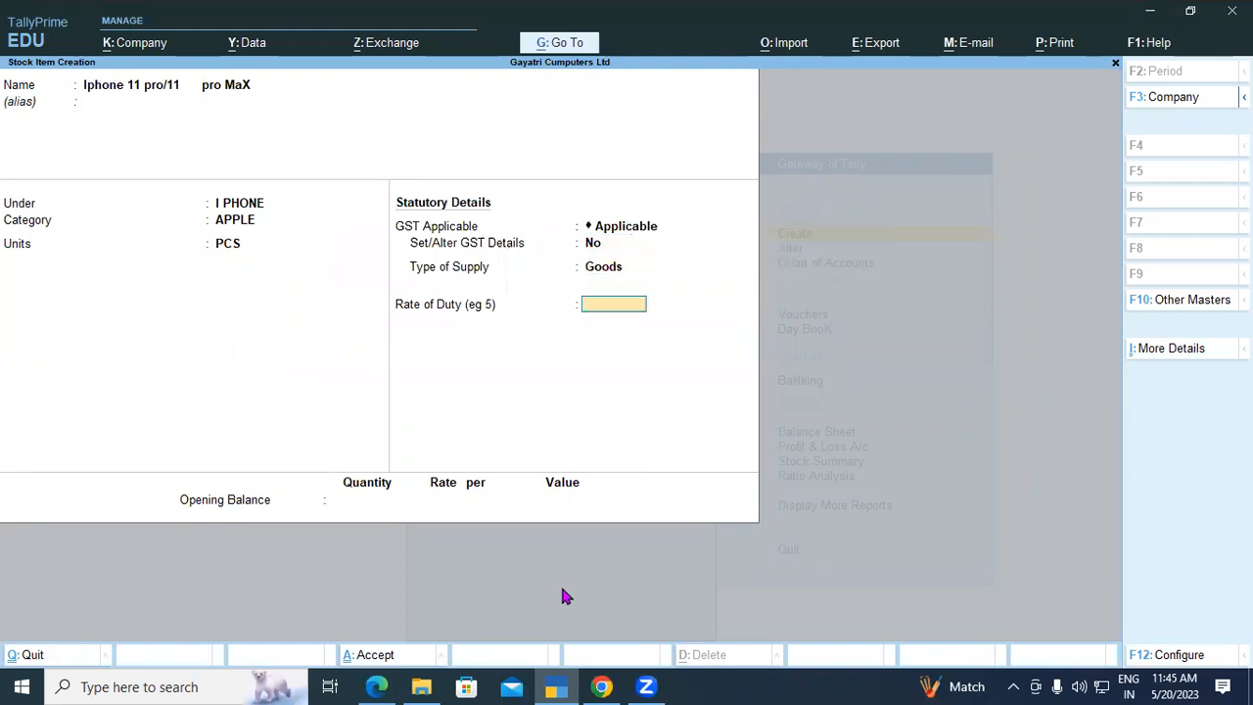
pyautogui.press('Return')
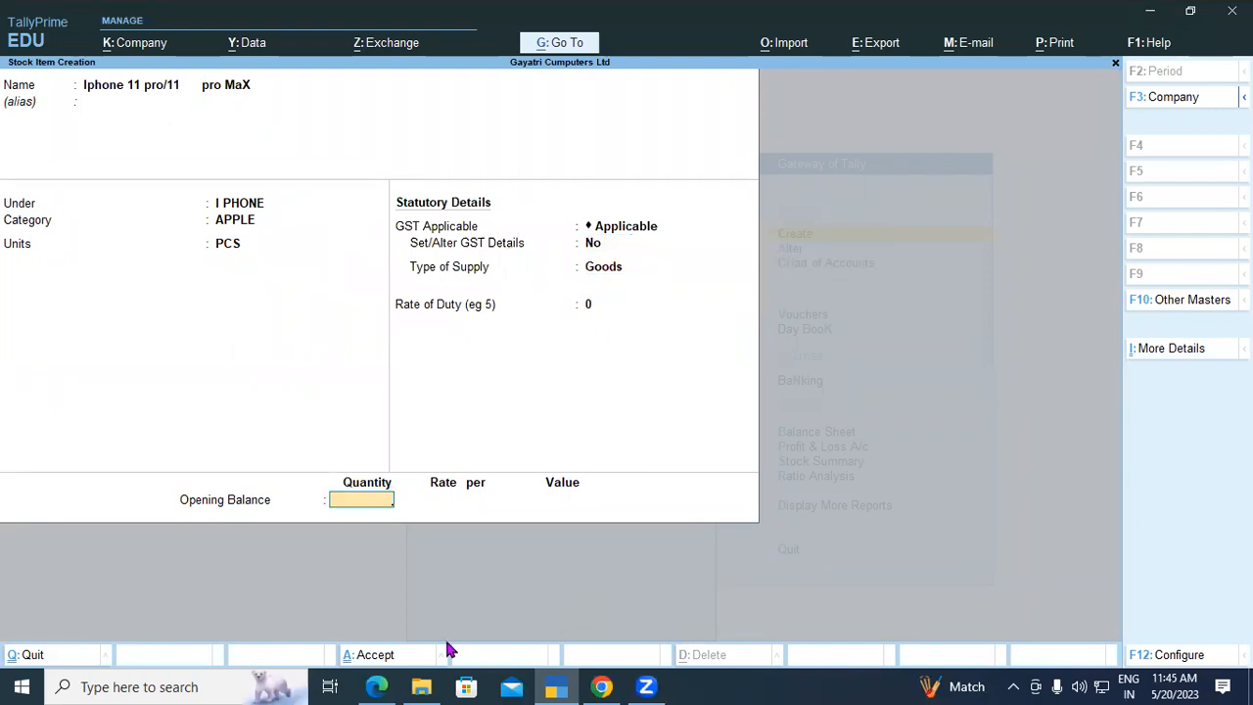
pyautogui.write('2')
pyautogui.press('Return')
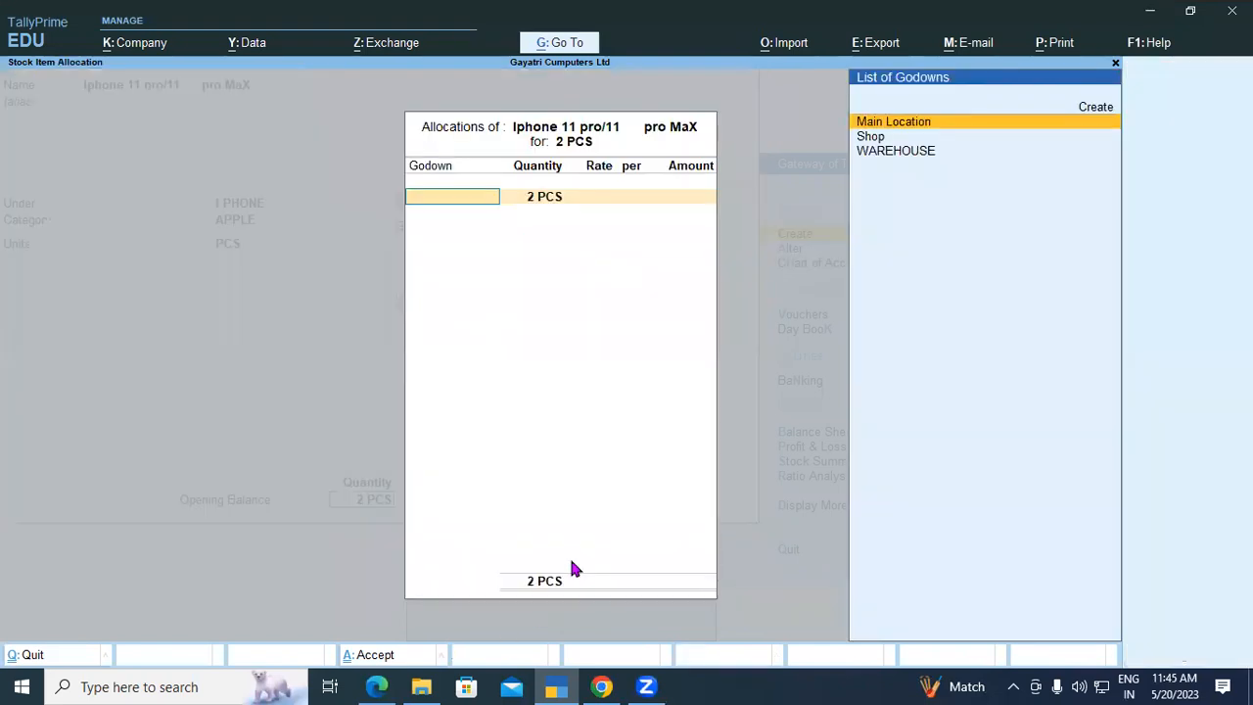
# Step: Allocate the iPhone item's 2 PCS to the WAREHOUSE godown at the PDF table's rate of 27000 and save the item
pyautogui.press('Down')
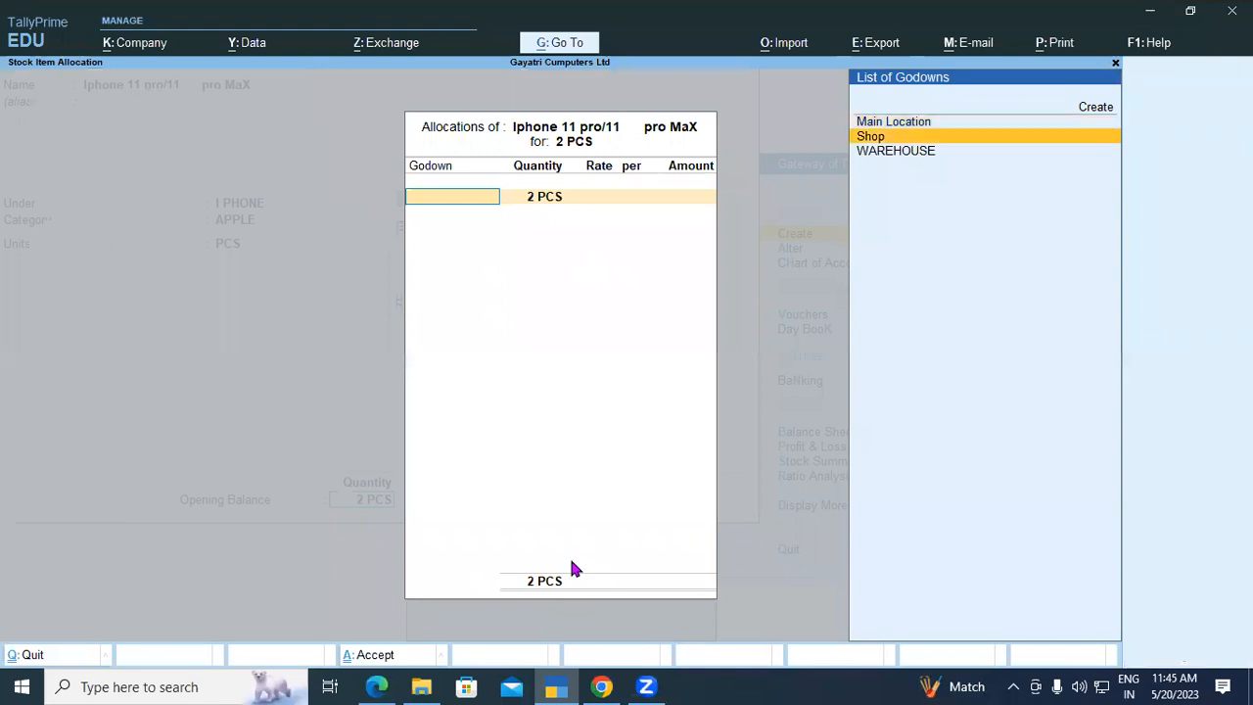
pyautogui.press('Down')
pyautogui.press('Return')
pyautogui.press('Return')
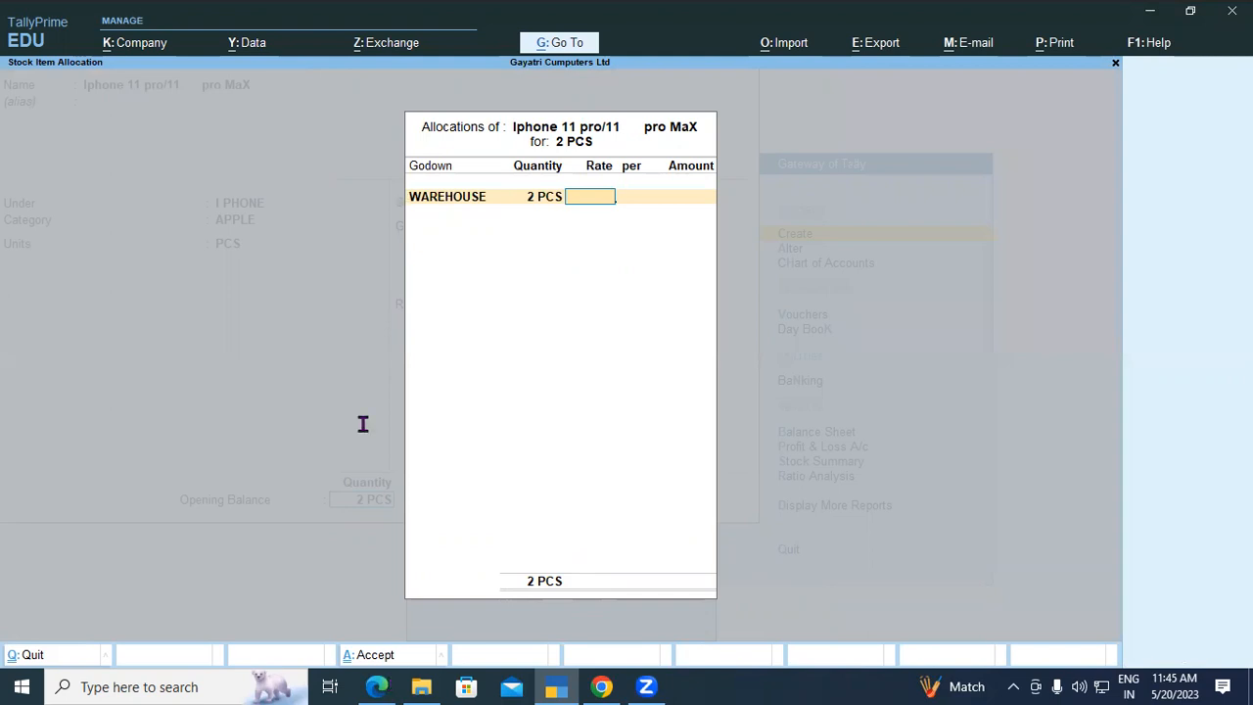
pyautogui.hotkey('alt', 'Tab')
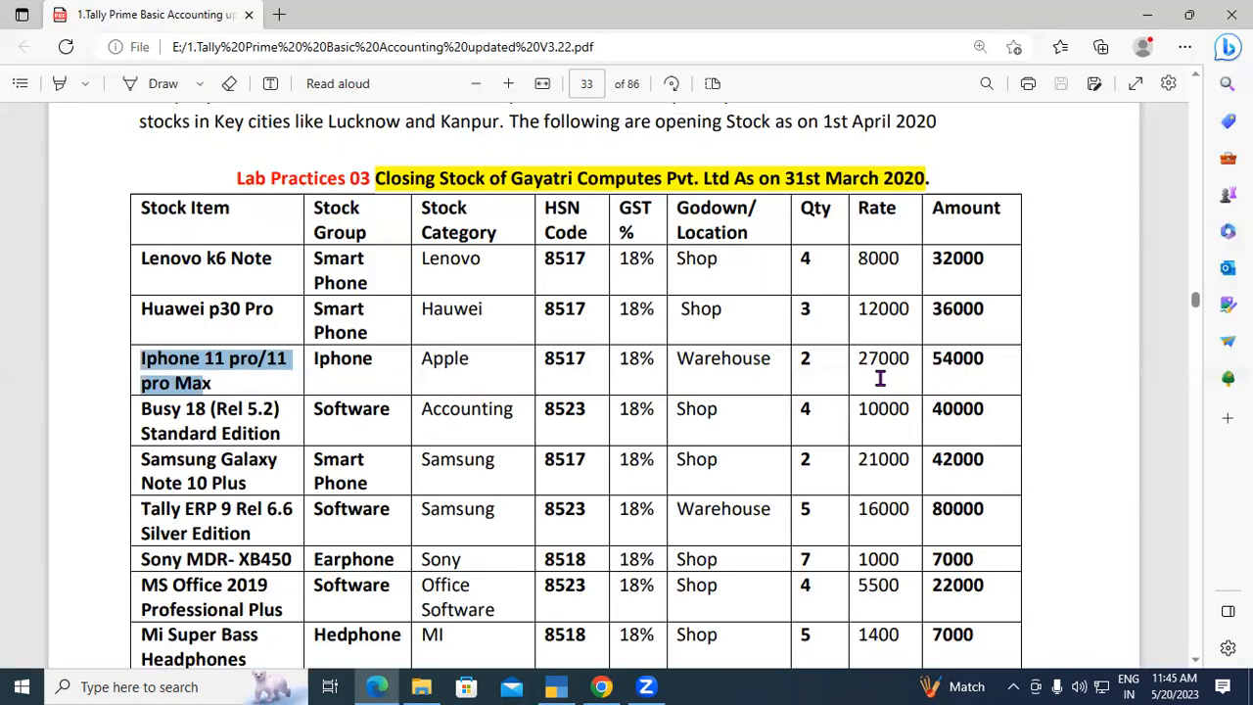
pyautogui.moveTo(556, 687)
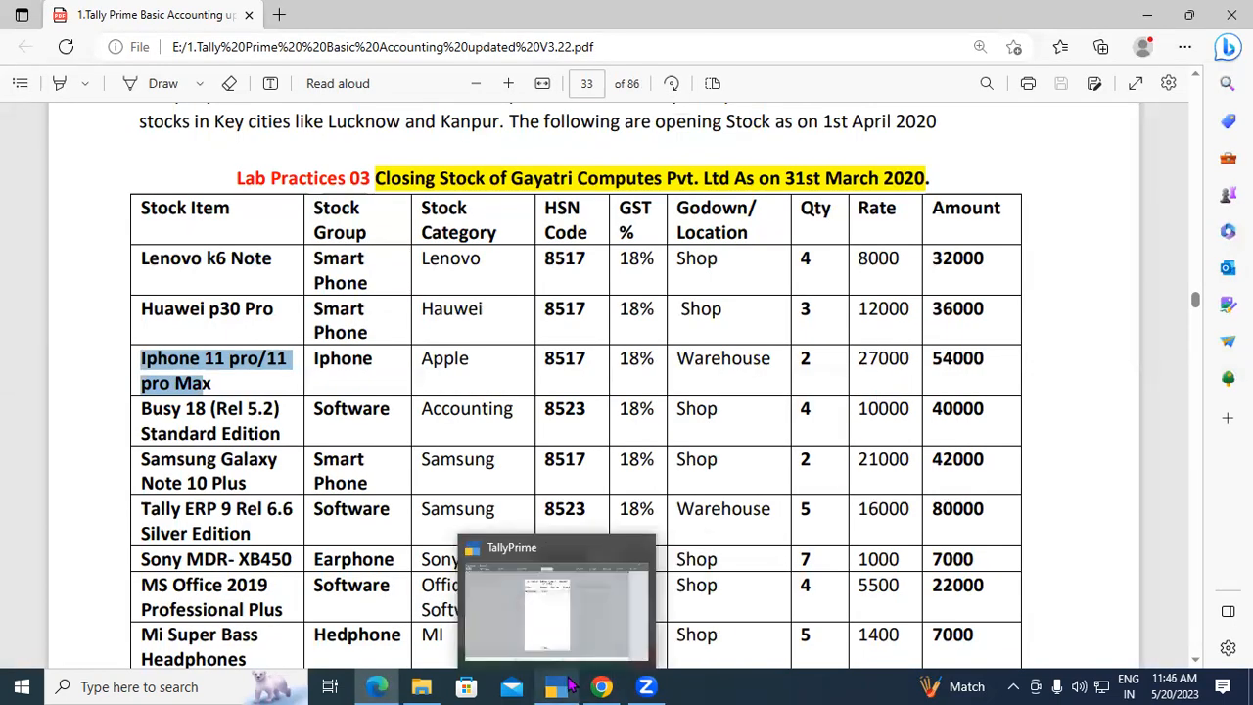
pyautogui.click(558, 610)
pyautogui.write('27000')
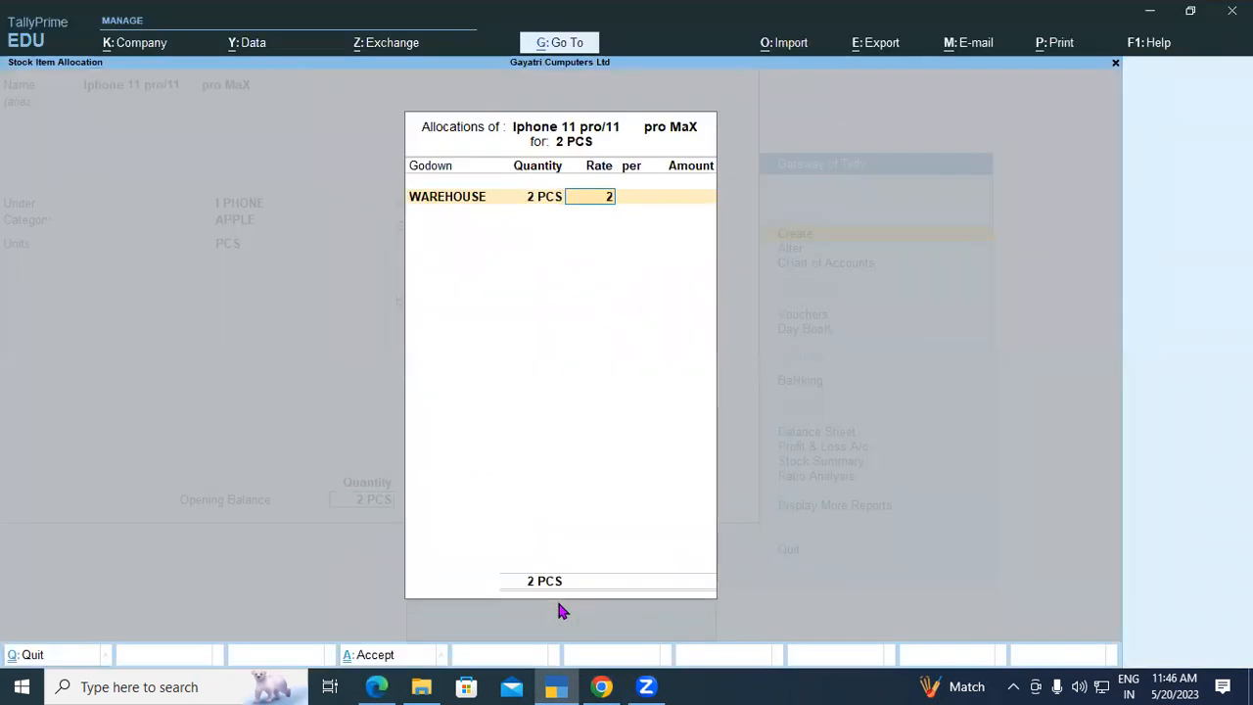
pyautogui.press('Return')
pyautogui.press('Return')
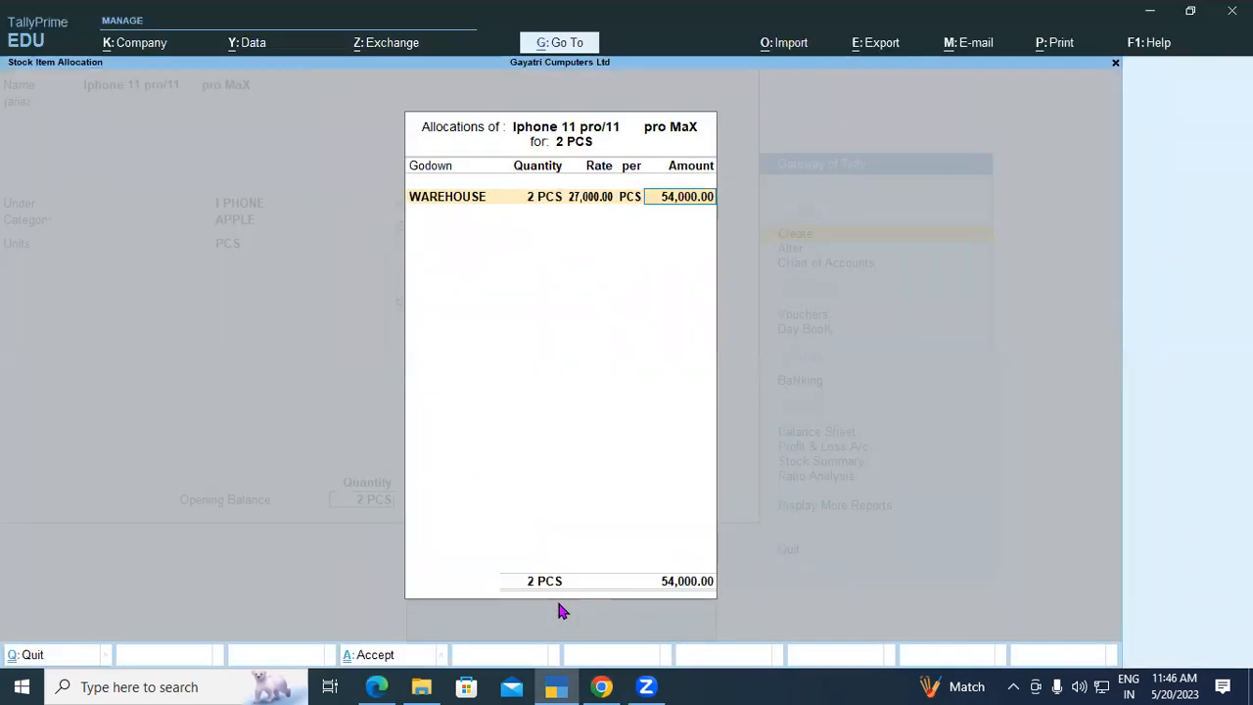
pyautogui.hotkey('ctrl', 'a')
pyautogui.hotkey('ctrl', 'a')
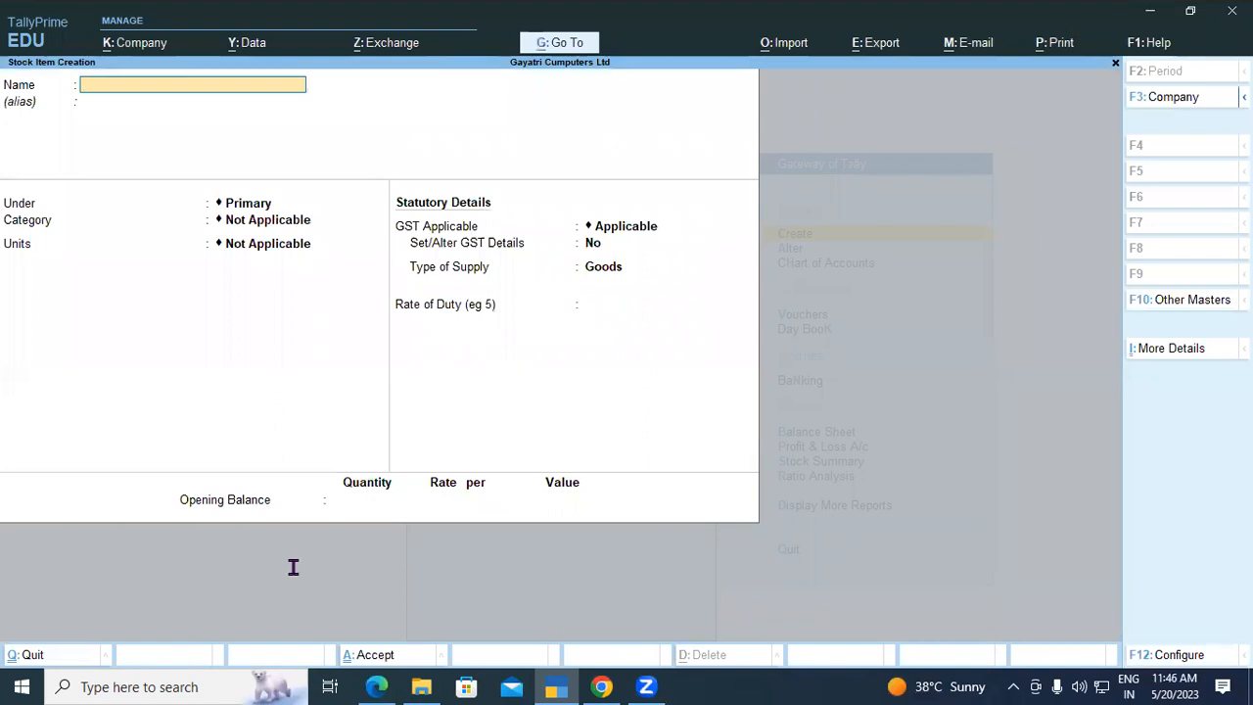
# Step: Copy Busy 18 (Rel 5.2) Standard Edition from the PDF table as the next TallyPrime stock item's name and place it under SOFTWARE
pyautogui.hotkey('alt', 'Tab')
pyautogui.moveTo(143, 413); pyautogui.dragTo(283, 432)
pyautogui.hotkey('ctrl', 'c')
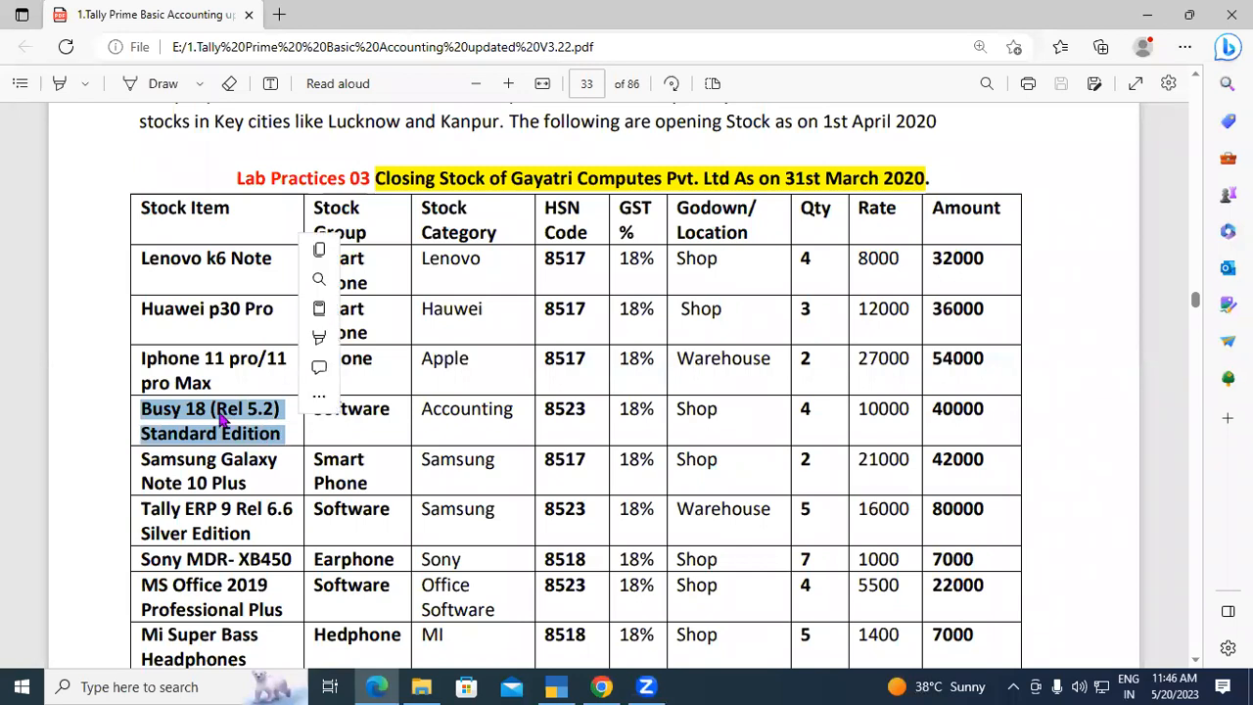
pyautogui.rightClick(220, 417)
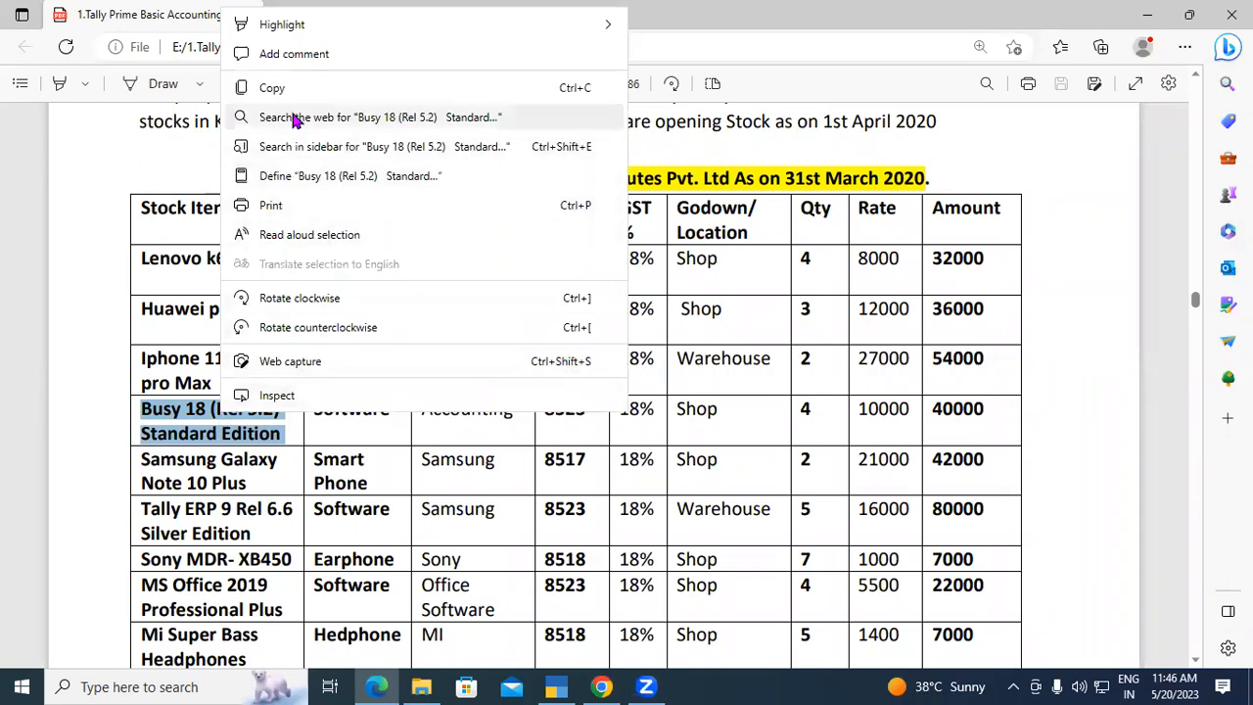
pyautogui.click(291, 87)
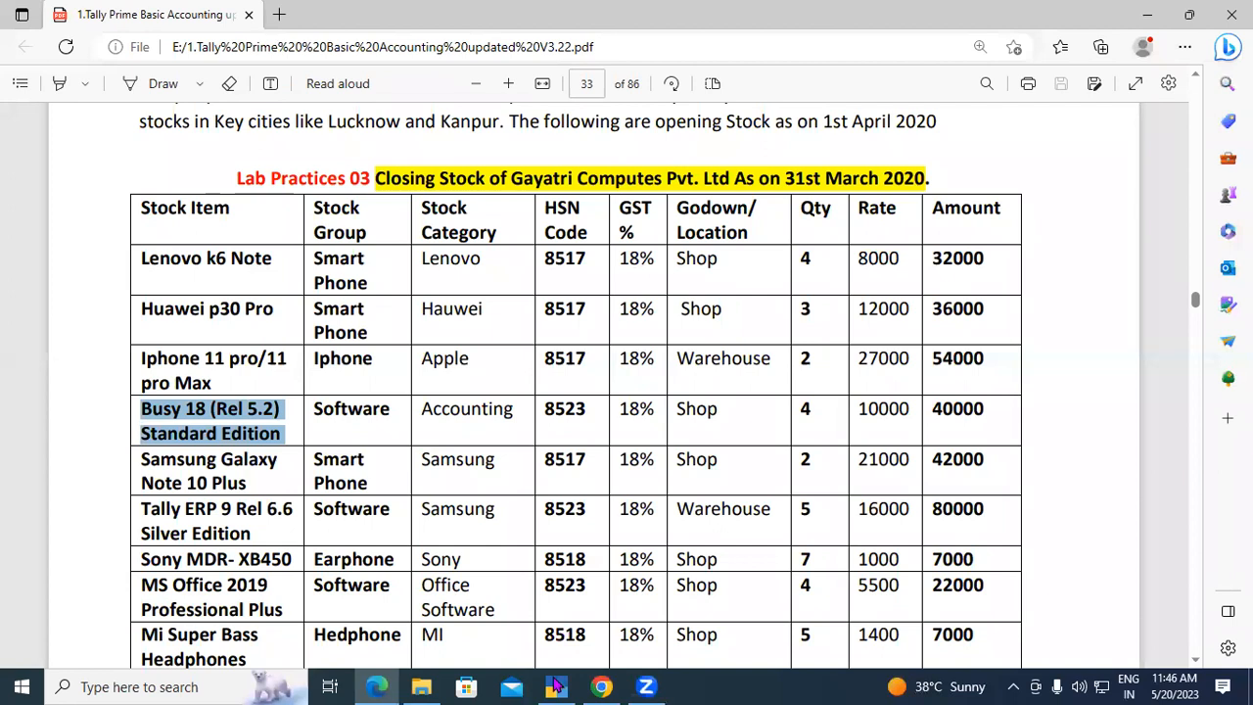
pyautogui.hotkey('alt', 'Tab')
pyautogui.hotkey('ctrl', 'v')
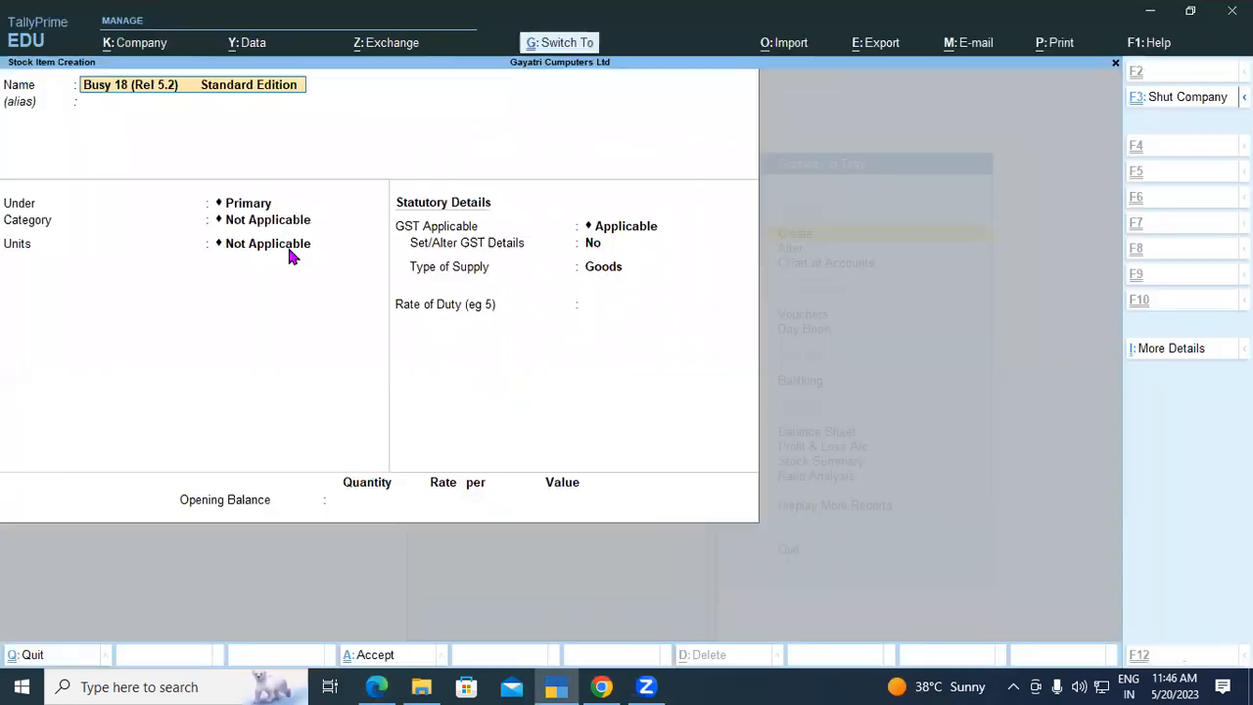
pyautogui.press('Return')
pyautogui.press('Return')
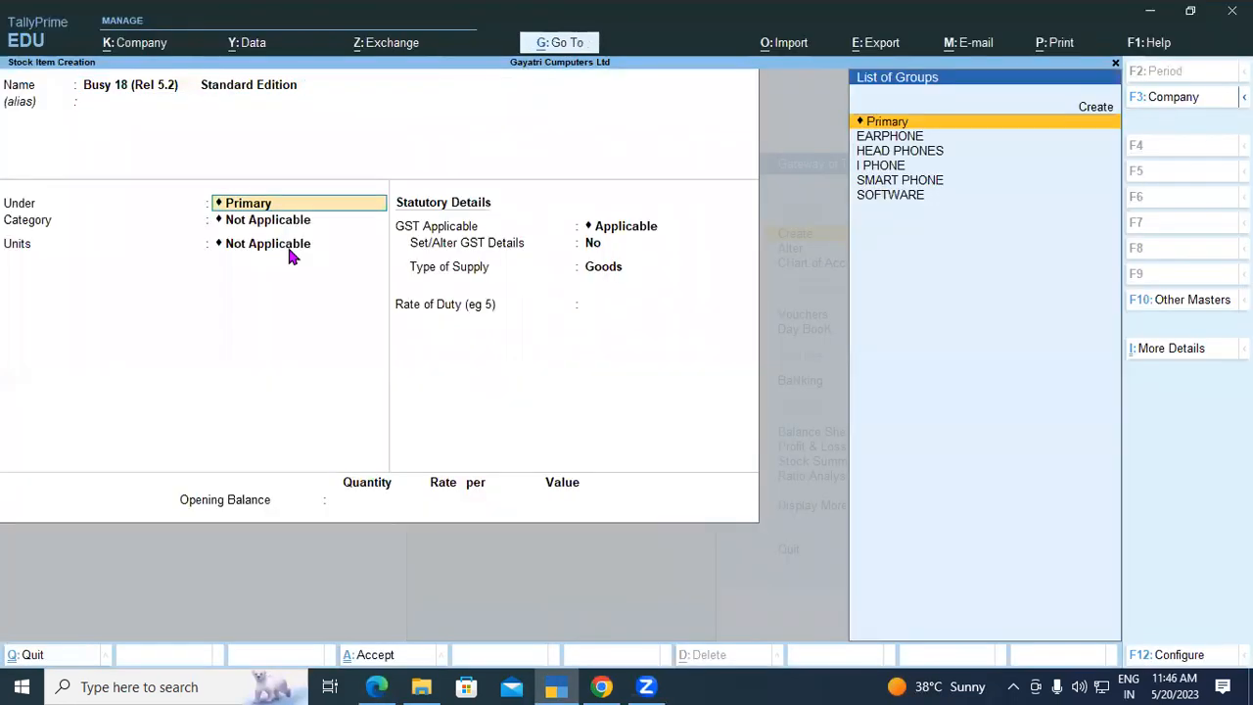
pyautogui.write('SOFT')
pyautogui.press('Return')
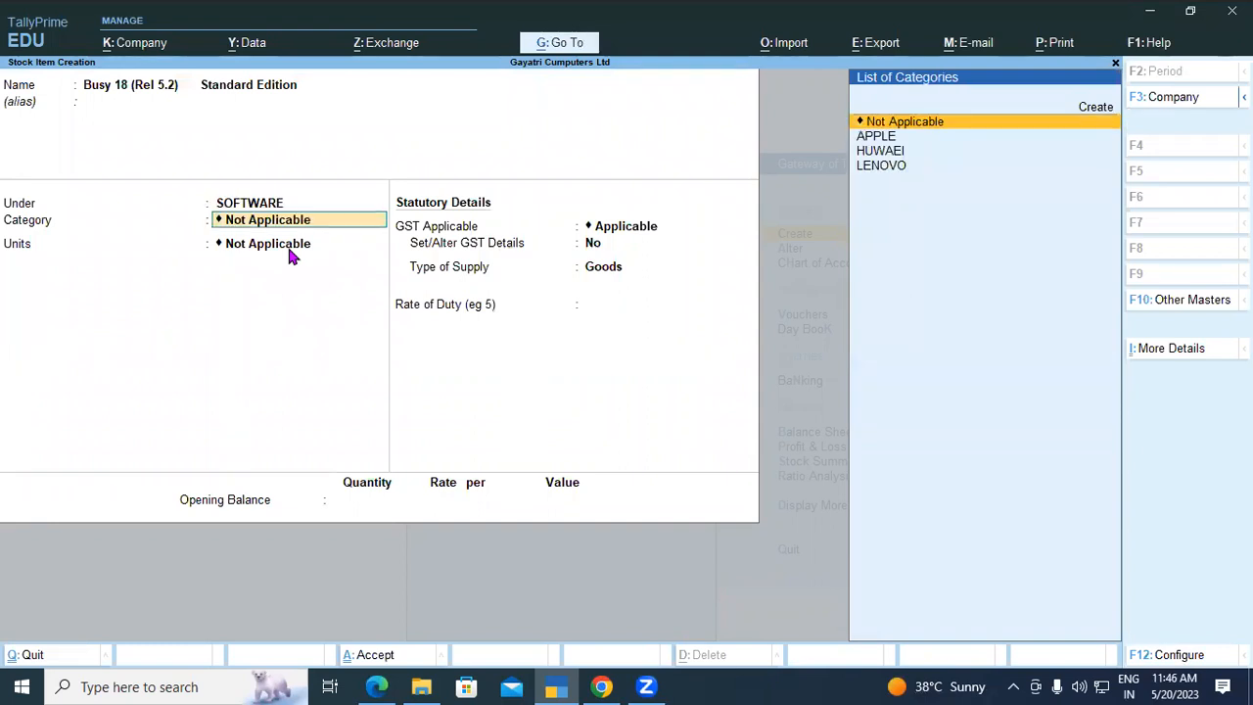
# Step: Check the Busy 18 category in the PDF table, then create stock category ACCOUNTING under Primary and assign it to the item in TallyPrime
pyautogui.click(376, 687)
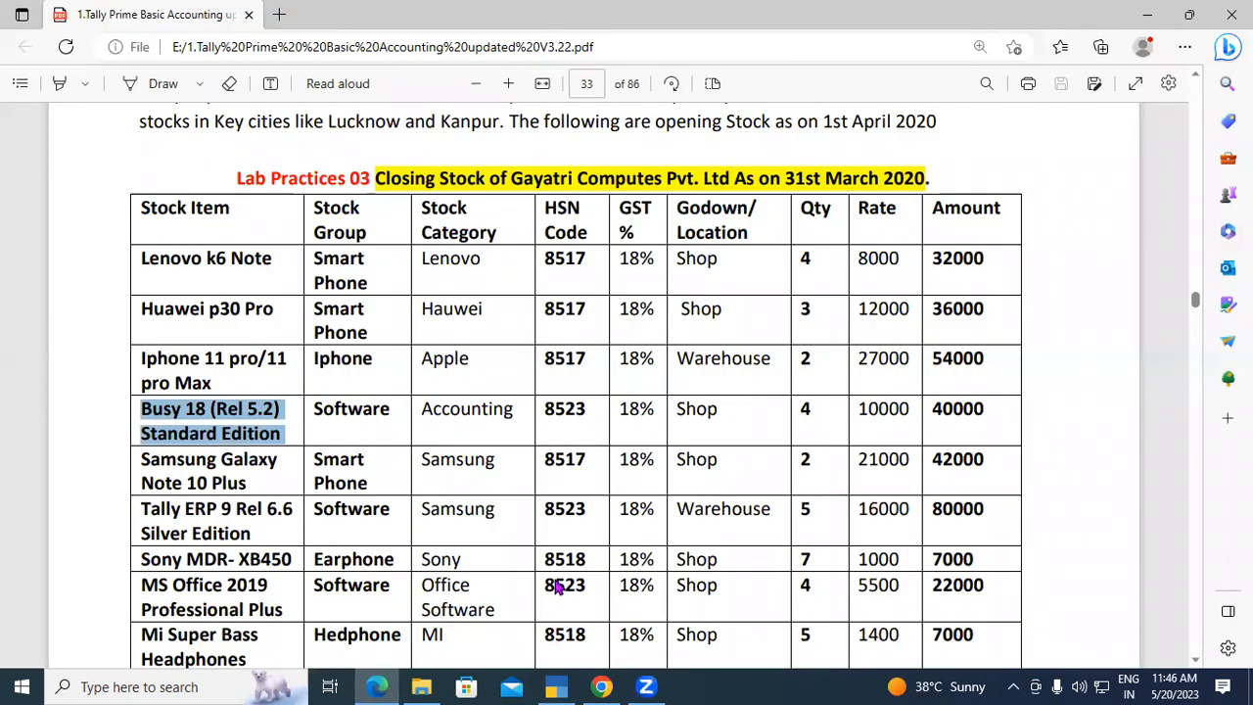
pyautogui.hotkey('alt', 'Tab')
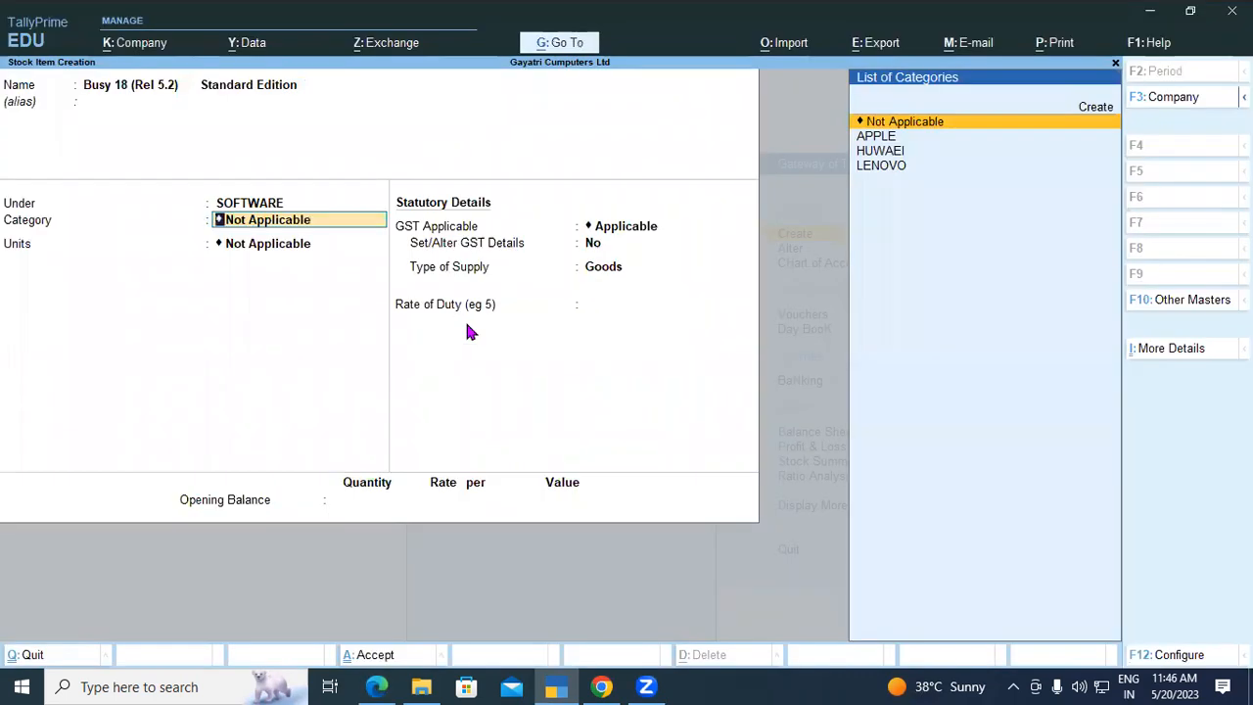
pyautogui.hotkey('alt', 'c')
pyautogui.write('A')
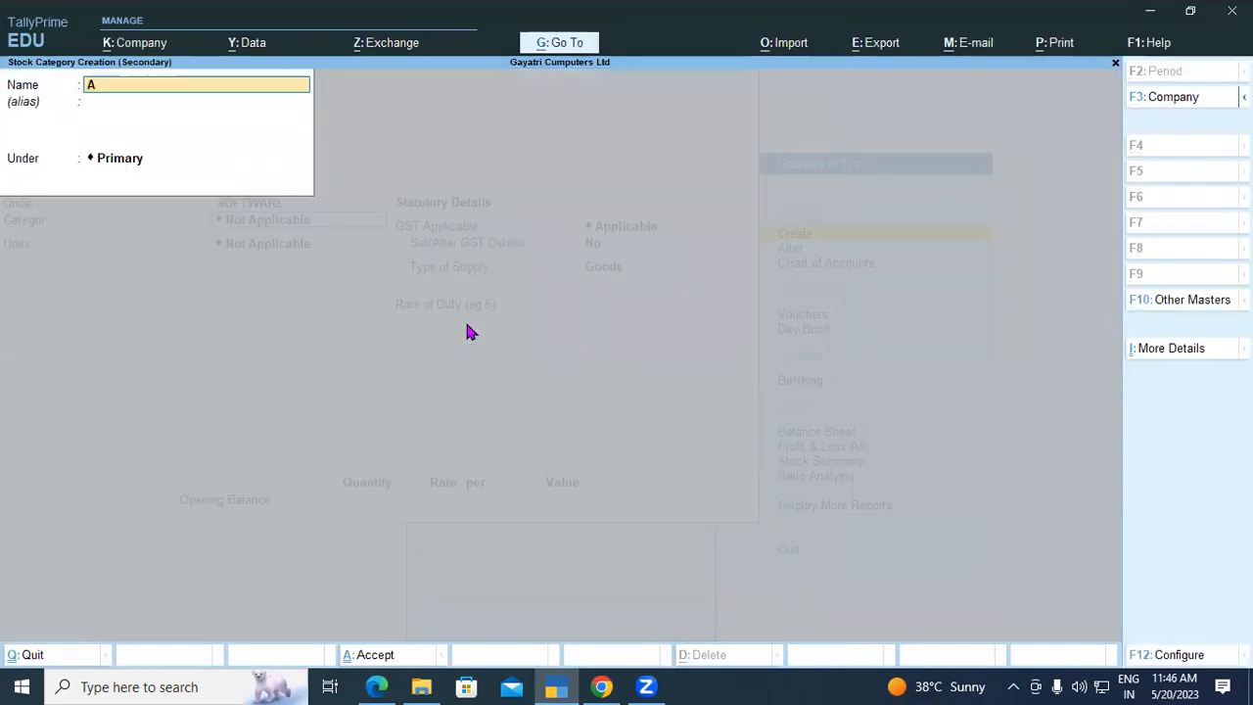
pyautogui.write('CCOUNTING')
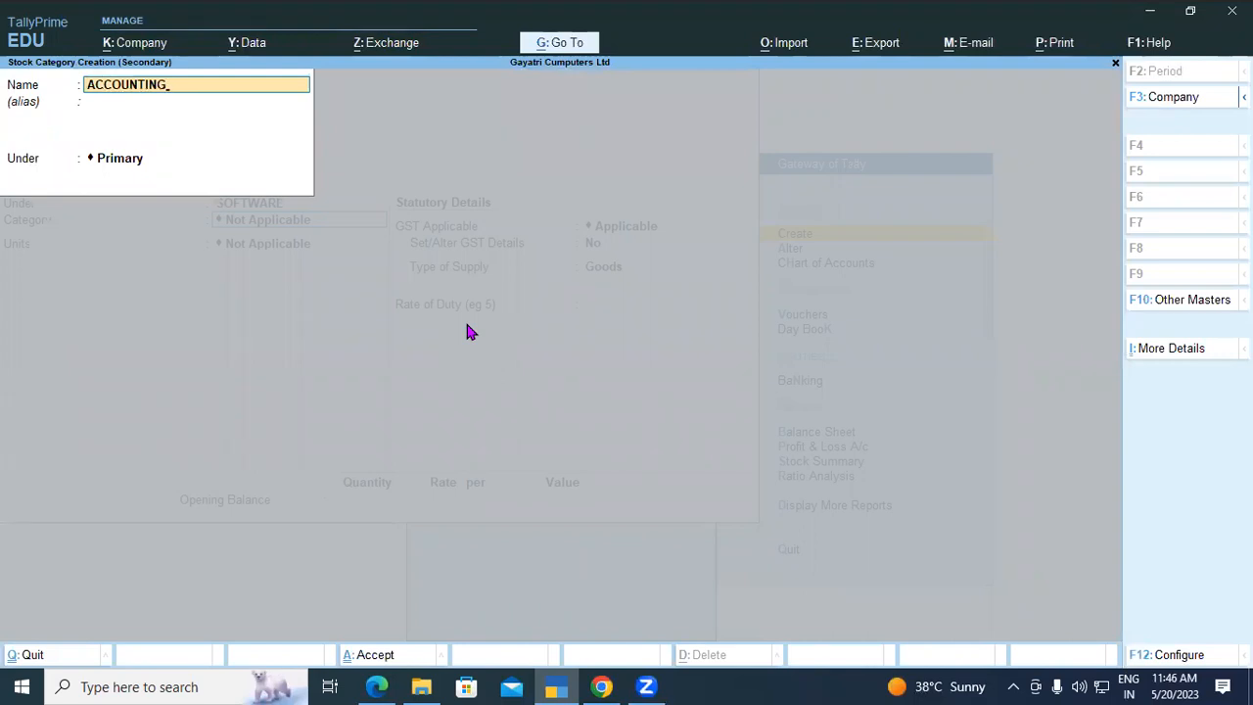
pyautogui.press('Return')
pyautogui.press('Return')
pyautogui.press('Return')
pyautogui.press('Return')
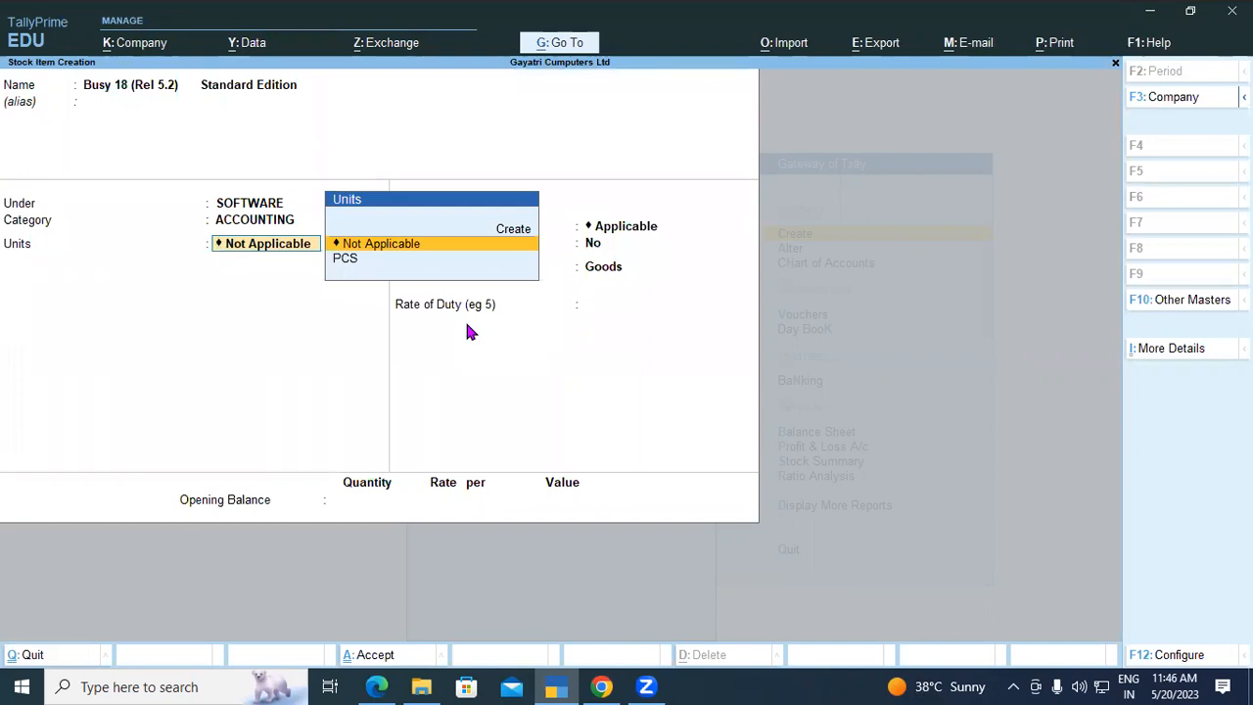
# Step: Set the Busy 18 item's unit to PCS, keep the default statutory details and enter the PDF table's opening quantity of 4
pyautogui.press('Down')
pyautogui.press('Return')
pyautogui.press('Return')
pyautogui.press('Return')
pyautogui.press('Return')
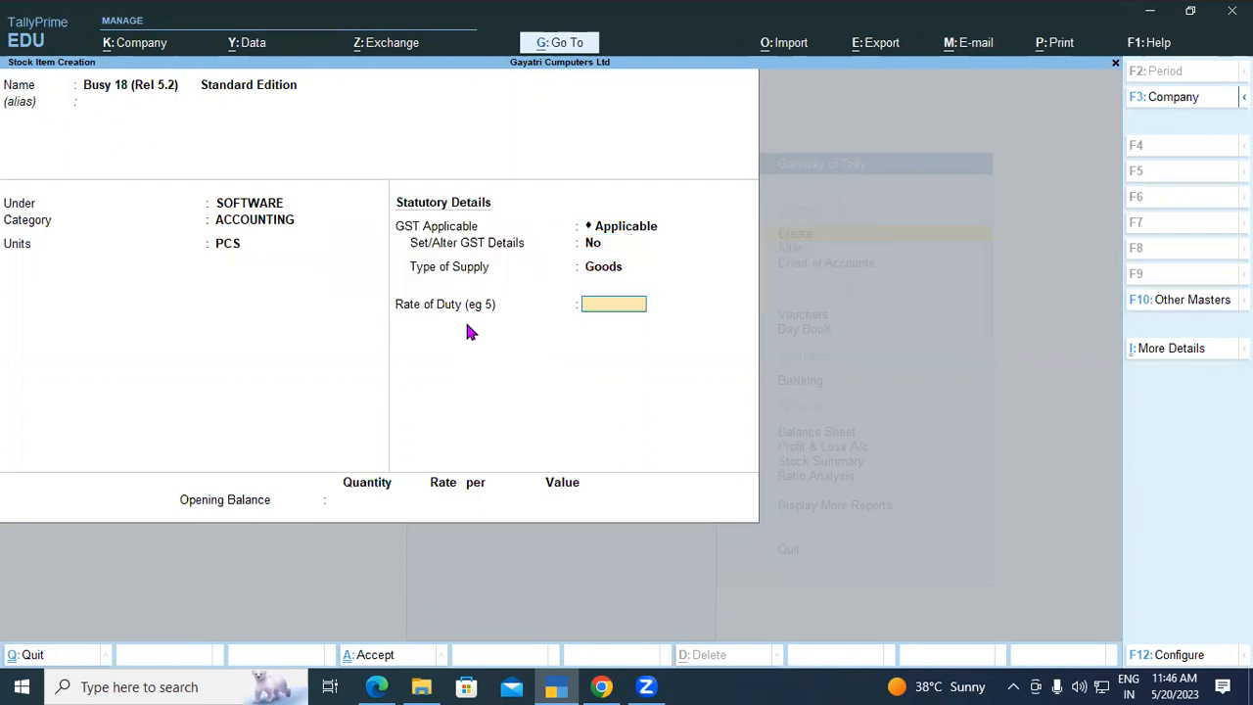
pyautogui.press('Return')
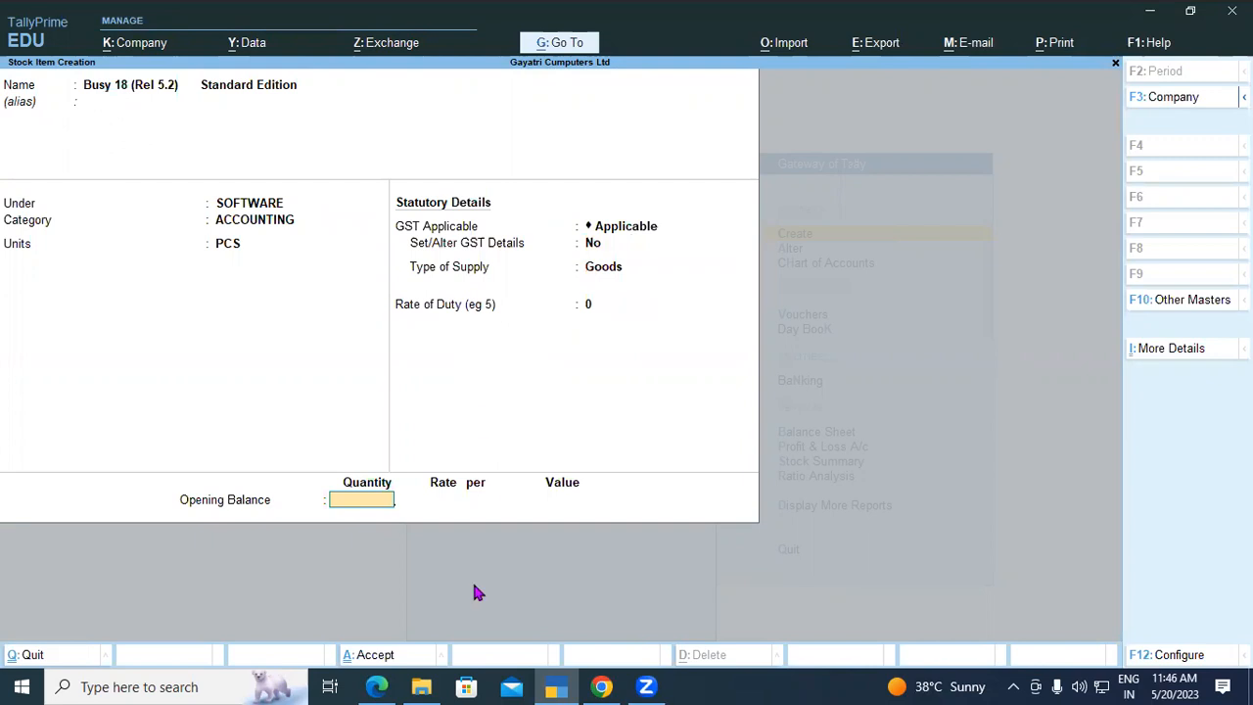
pyautogui.hotkey('alt', 'Tab')
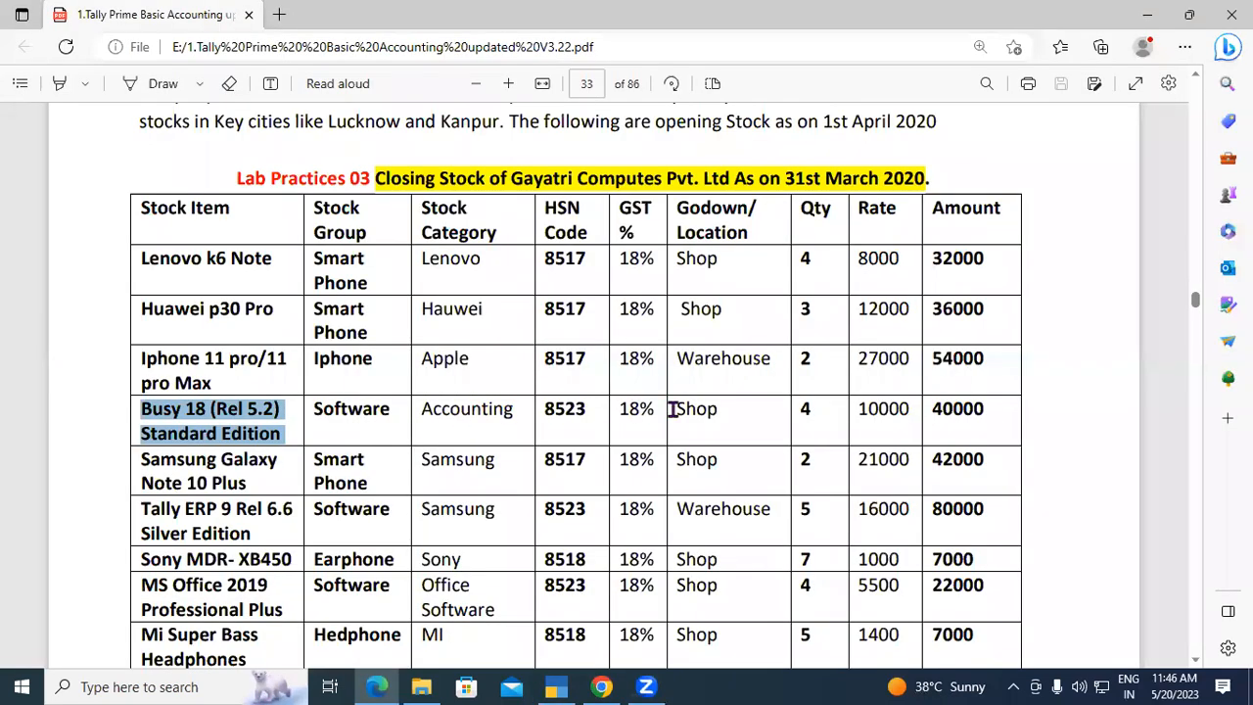
pyautogui.click(556, 686)
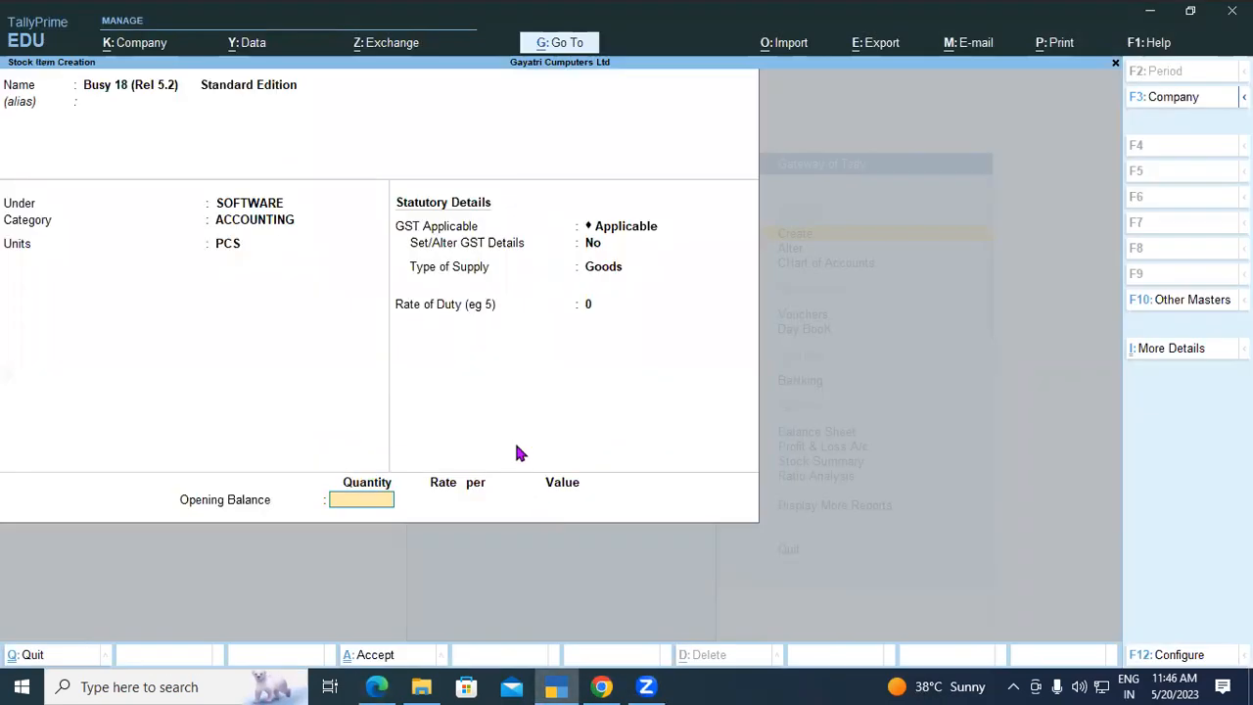
pyautogui.write('4')
pyautogui.press('Return')
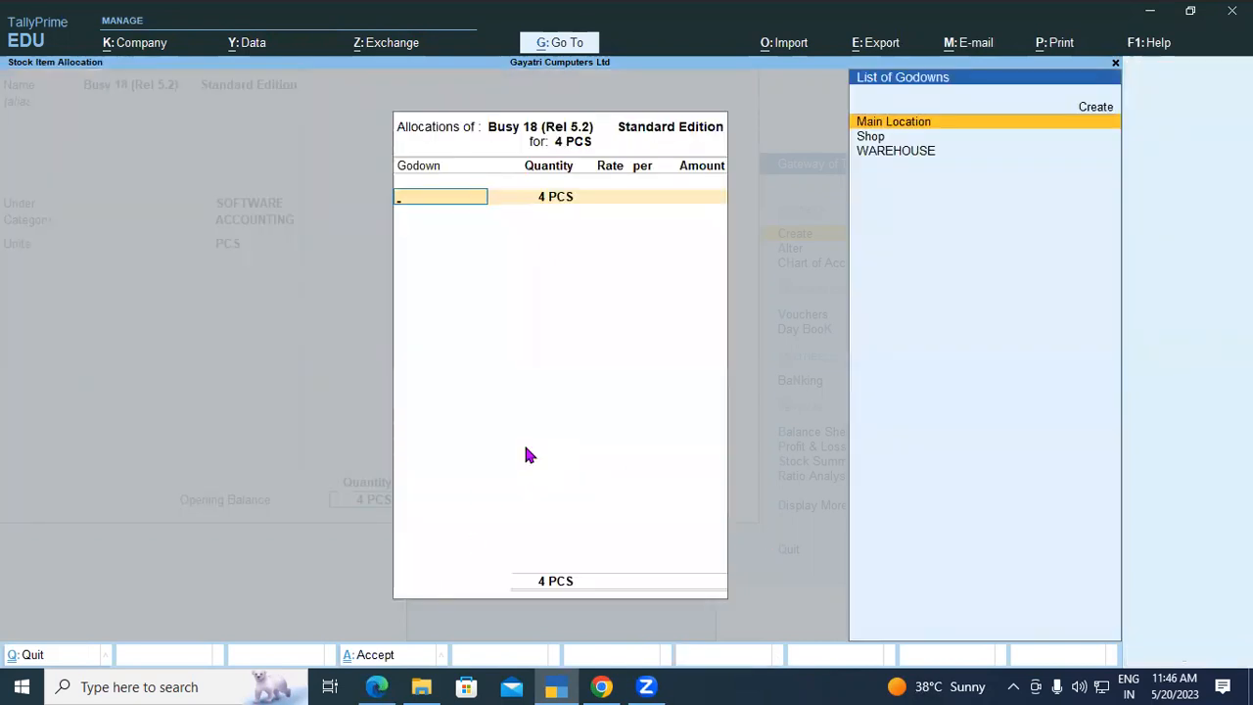
# Step: Allocate the Busy 18 item's 4 PCS to the Shop godown at the PDF table's rate of 10000 and save the item
pyautogui.hotkey('alt', 'Tab')
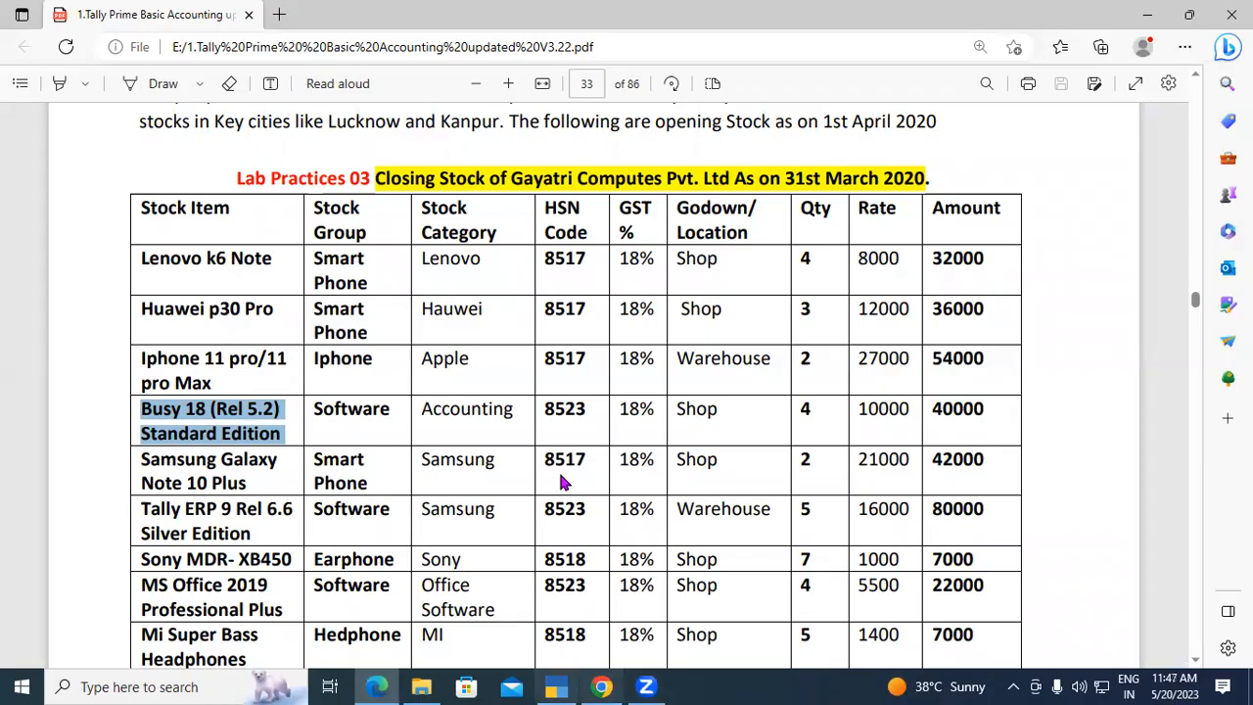
pyautogui.hotkey('alt', 'Tab')
pyautogui.press('Down')
pyautogui.press('Return')
pyautogui.press('Return')
pyautogui.write('10000')
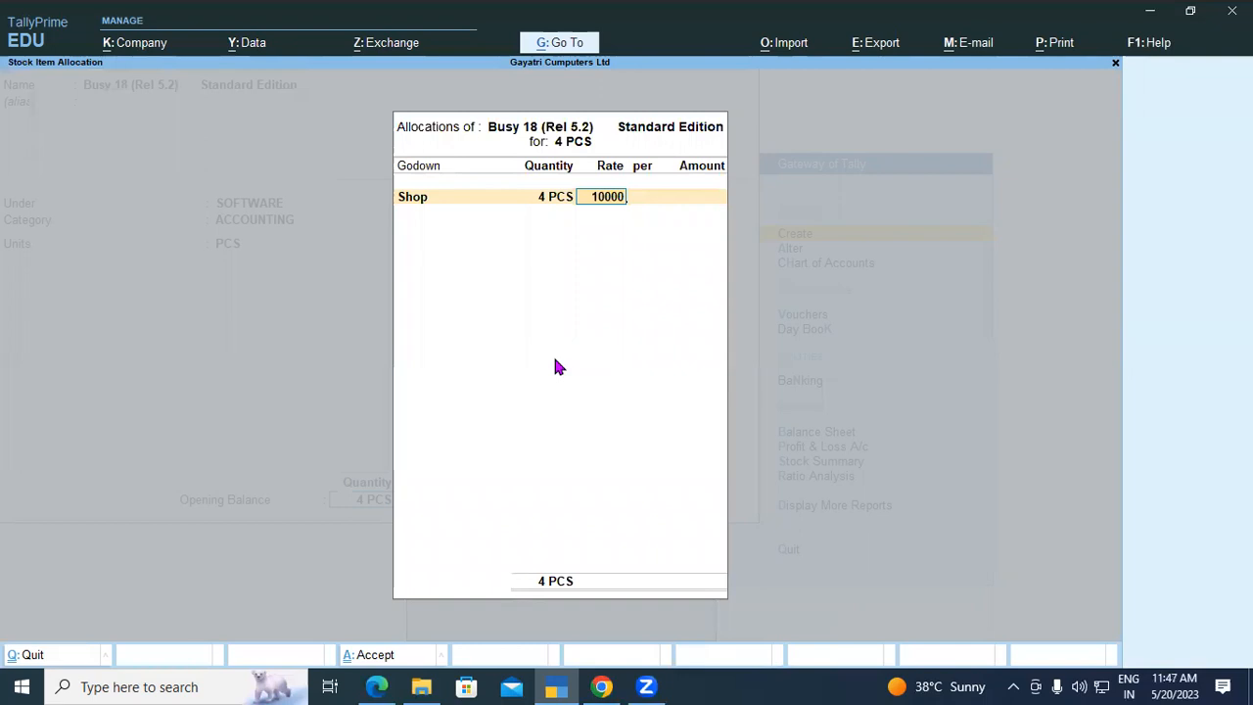
pyautogui.press('Return')
pyautogui.press('Return')
pyautogui.press('Return')
pyautogui.press('Return')
pyautogui.press('Return')
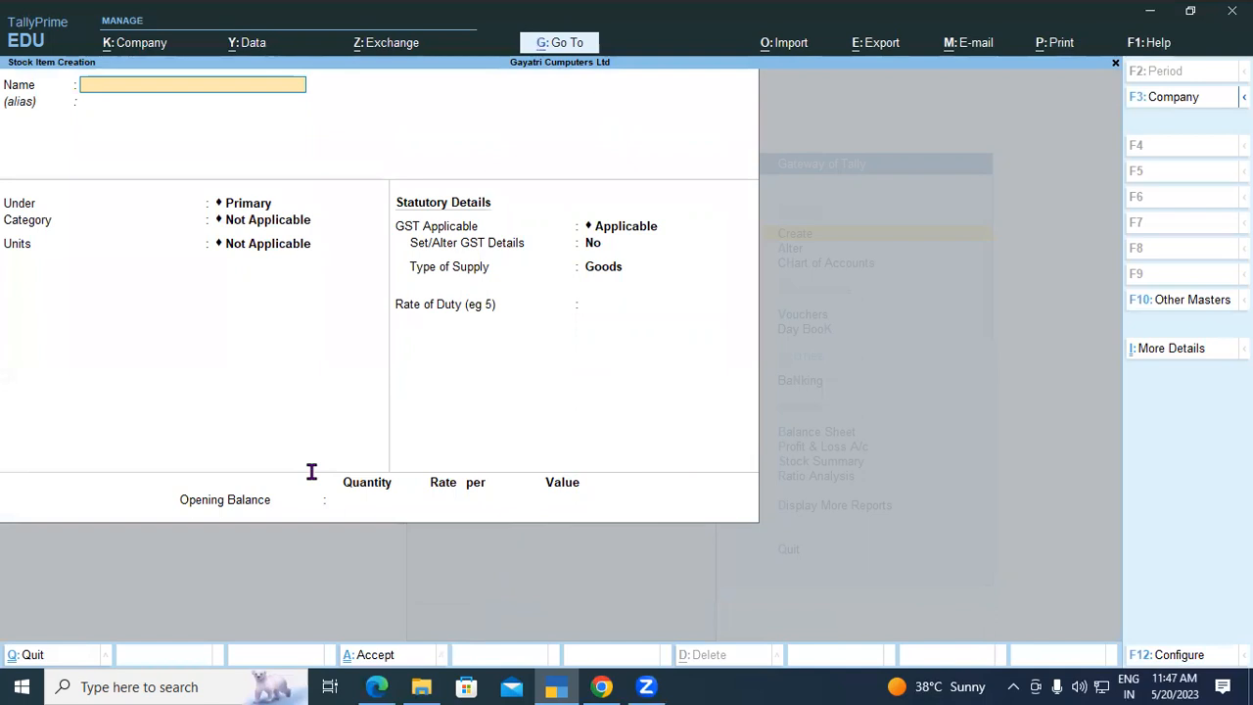
# Step: Copy the stock item name Samsung Galaxy Note 10 Plus from the closing stock table in the PDF
pyautogui.hotkey('alt', 'Tab')
pyautogui.moveTo(140, 458); pyautogui.dragTo(264, 486)
pyautogui.click(220, 472)
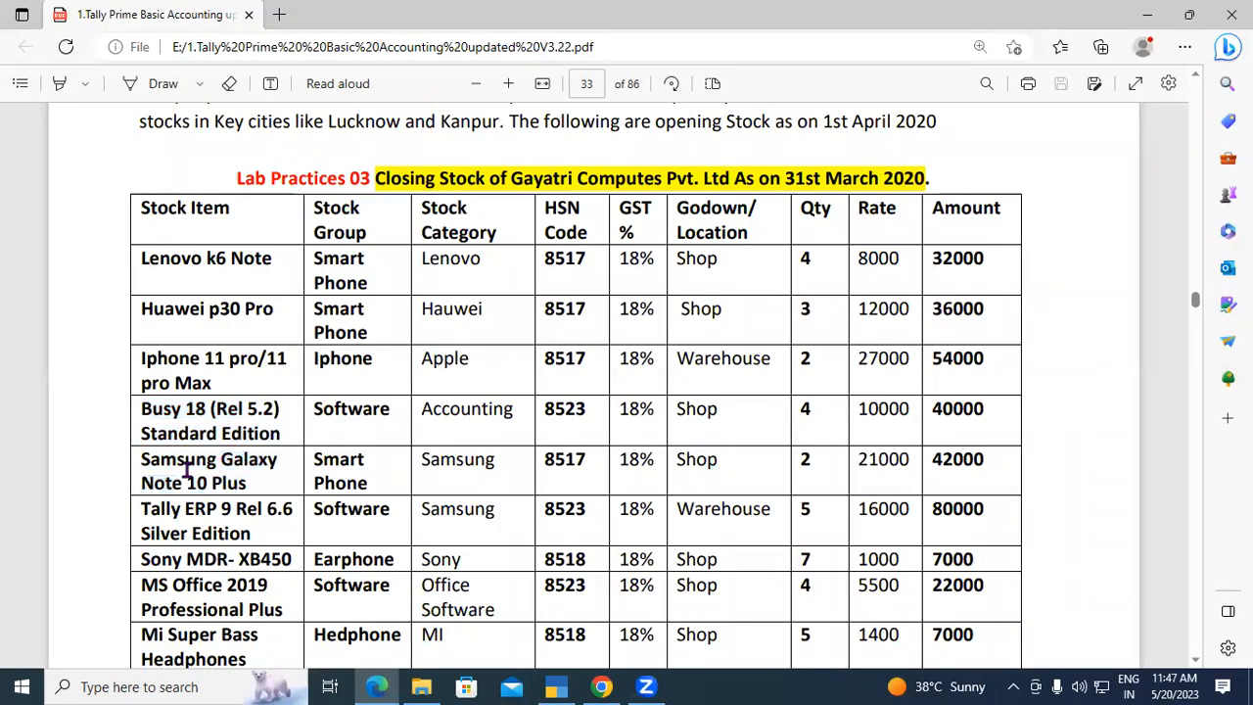
pyautogui.moveTo(142, 459); pyautogui.dragTo(262, 496)
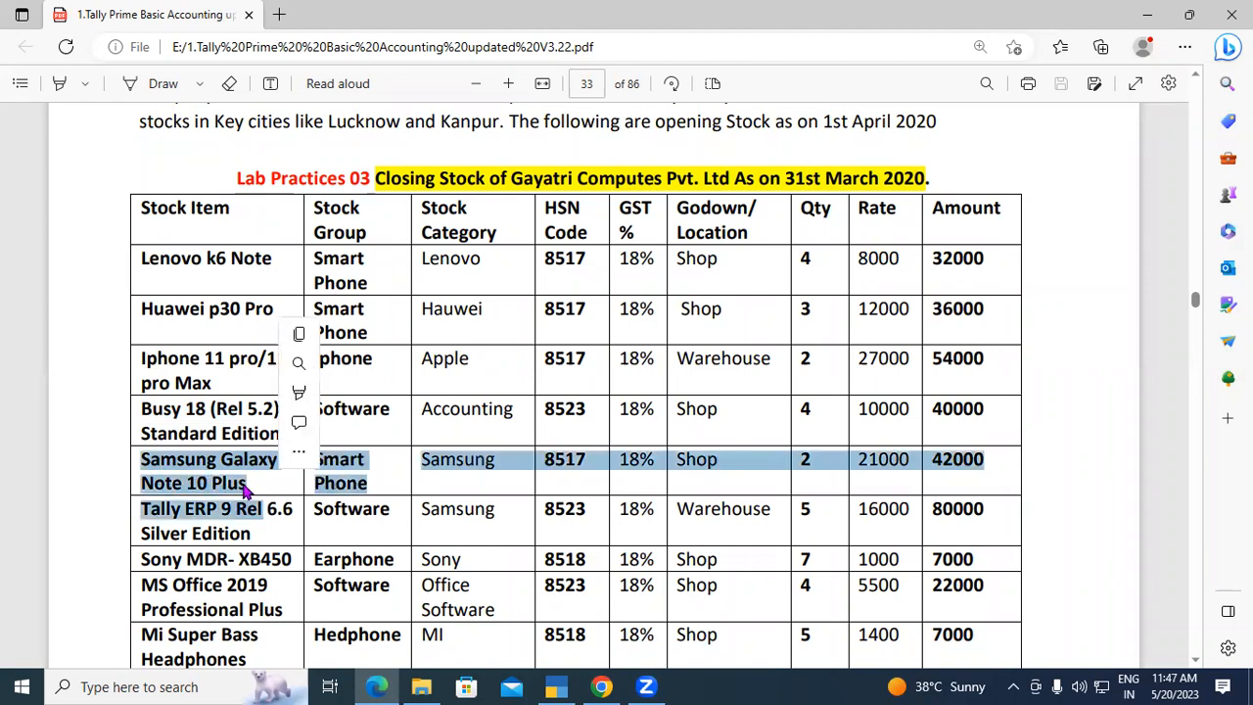
pyautogui.click(228, 465)
pyautogui.moveTo(144, 458); pyautogui.dragTo(256, 483)
pyautogui.rightClick(219, 468)
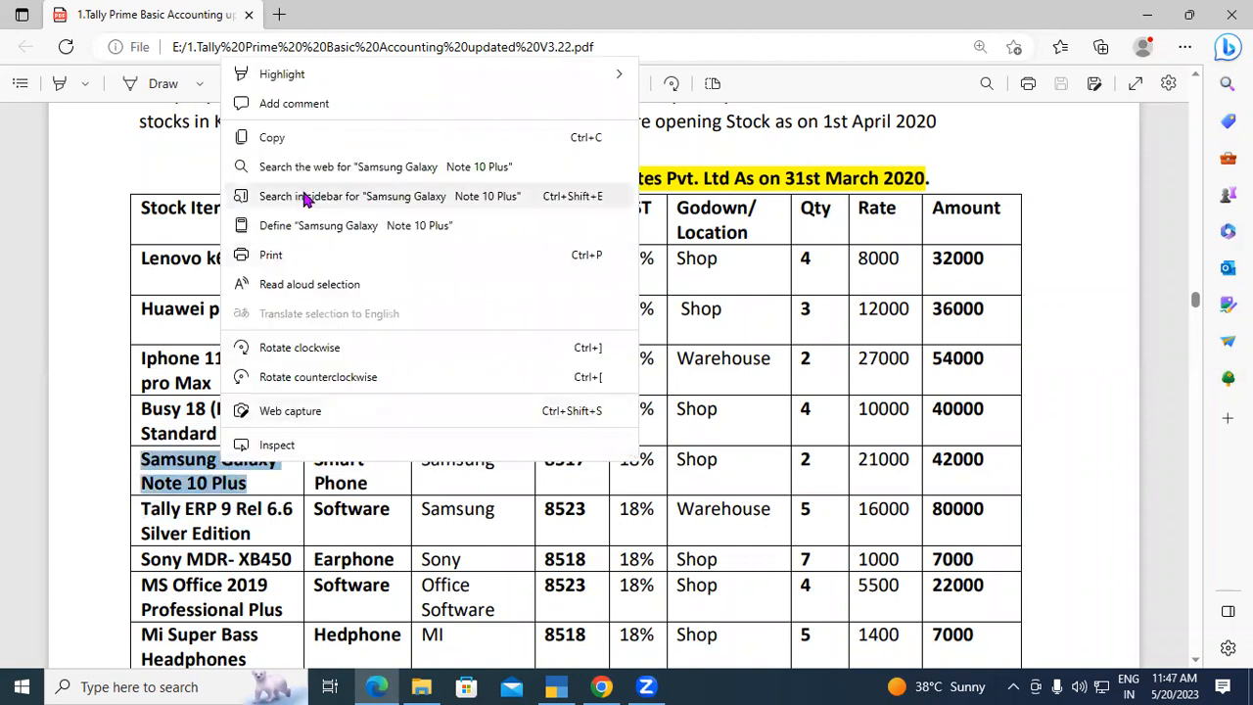
pyautogui.click(263, 142)
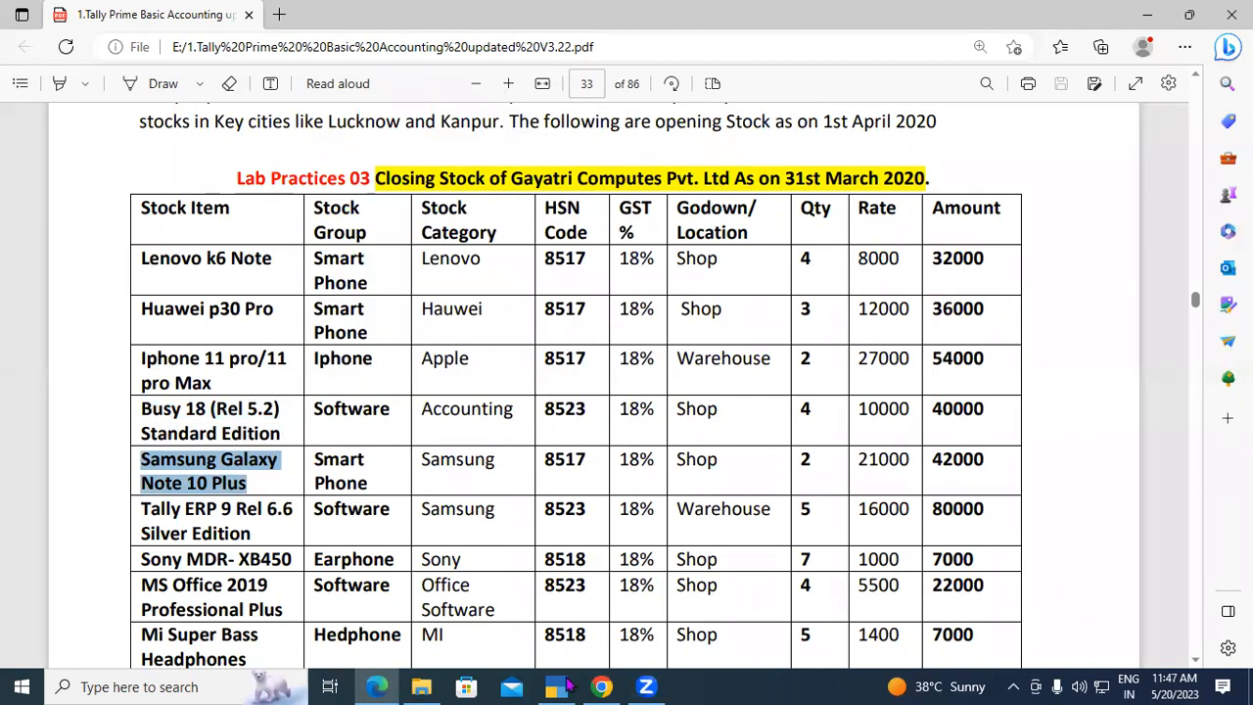
# Step: Paste Samsung Galaxy Note 10 Plus as the new stock item's name in TallyPrime and place it under SMART PHONE
pyautogui.hotkey('alt', 'Tab')
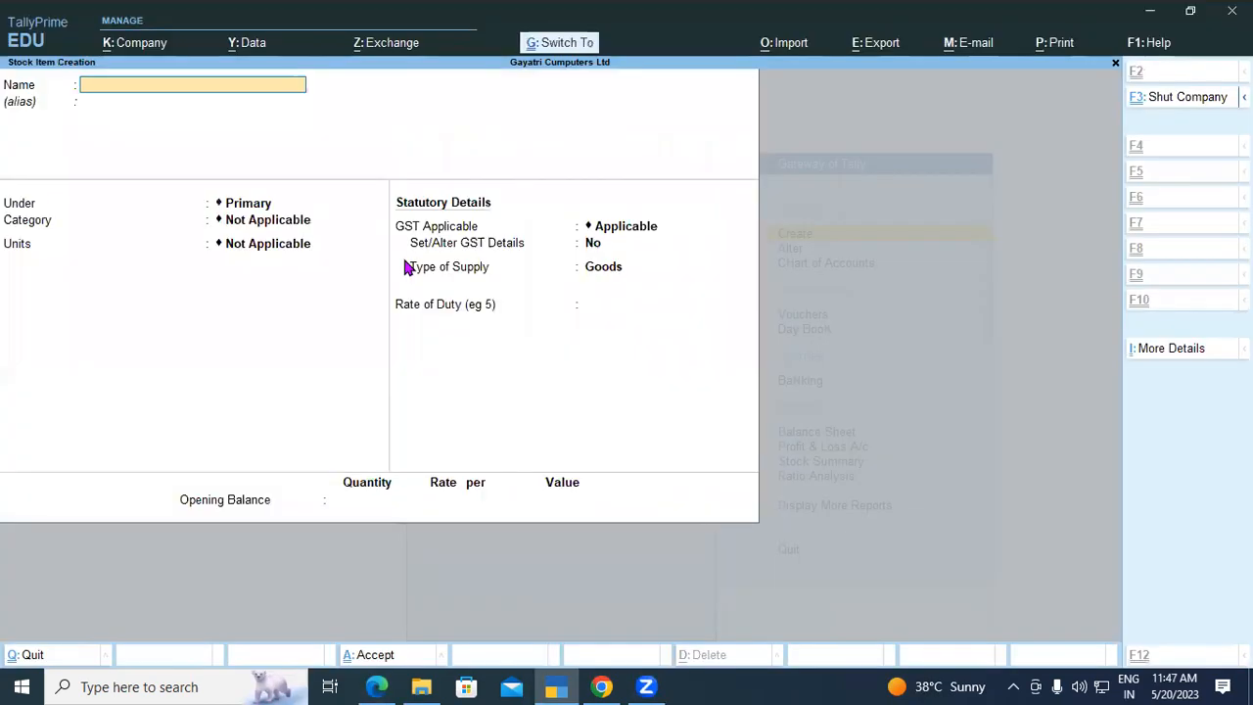
pyautogui.hotkey('ctrl', 'alt', 'v')
pyautogui.press('Return')
pyautogui.press('Return')
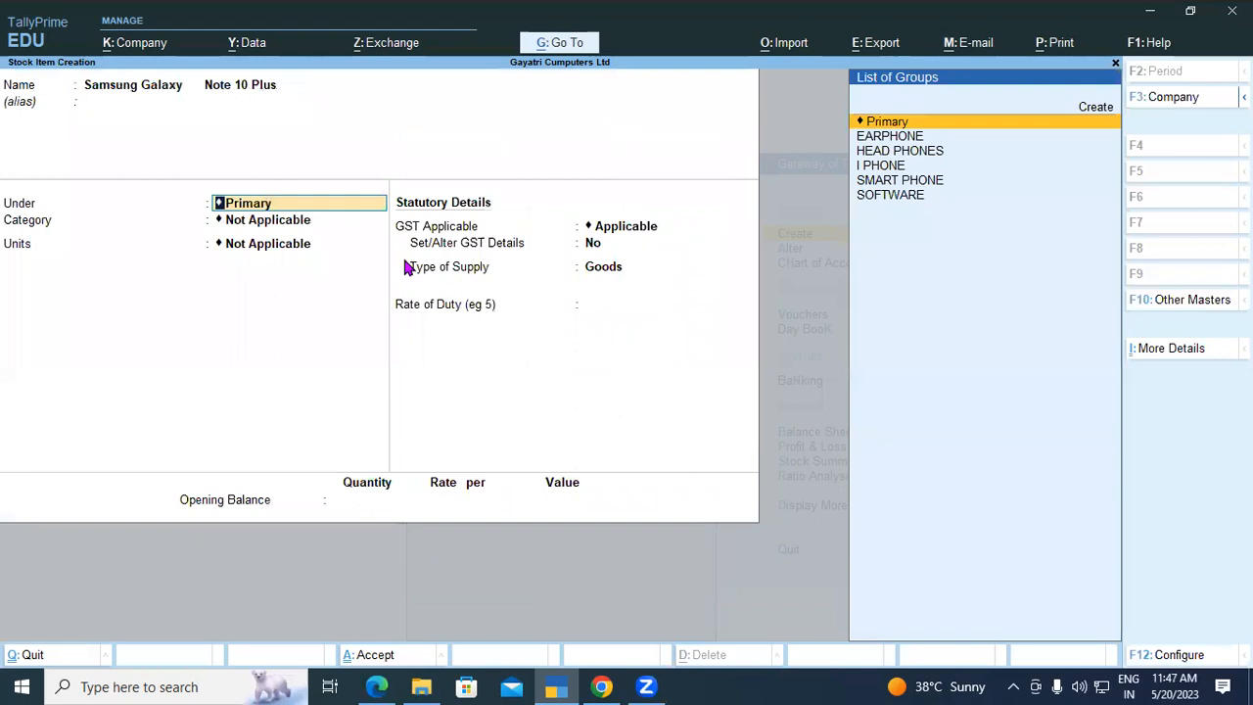
pyautogui.write('SMA')
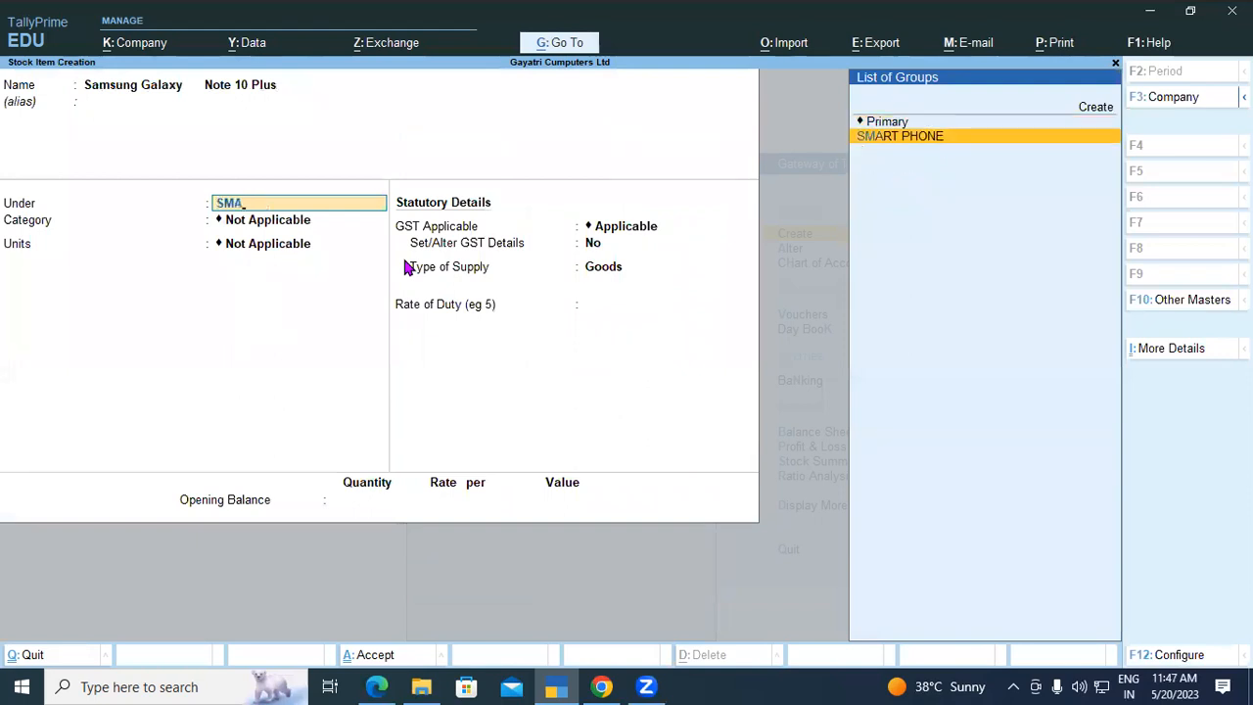
pyautogui.press('Return')
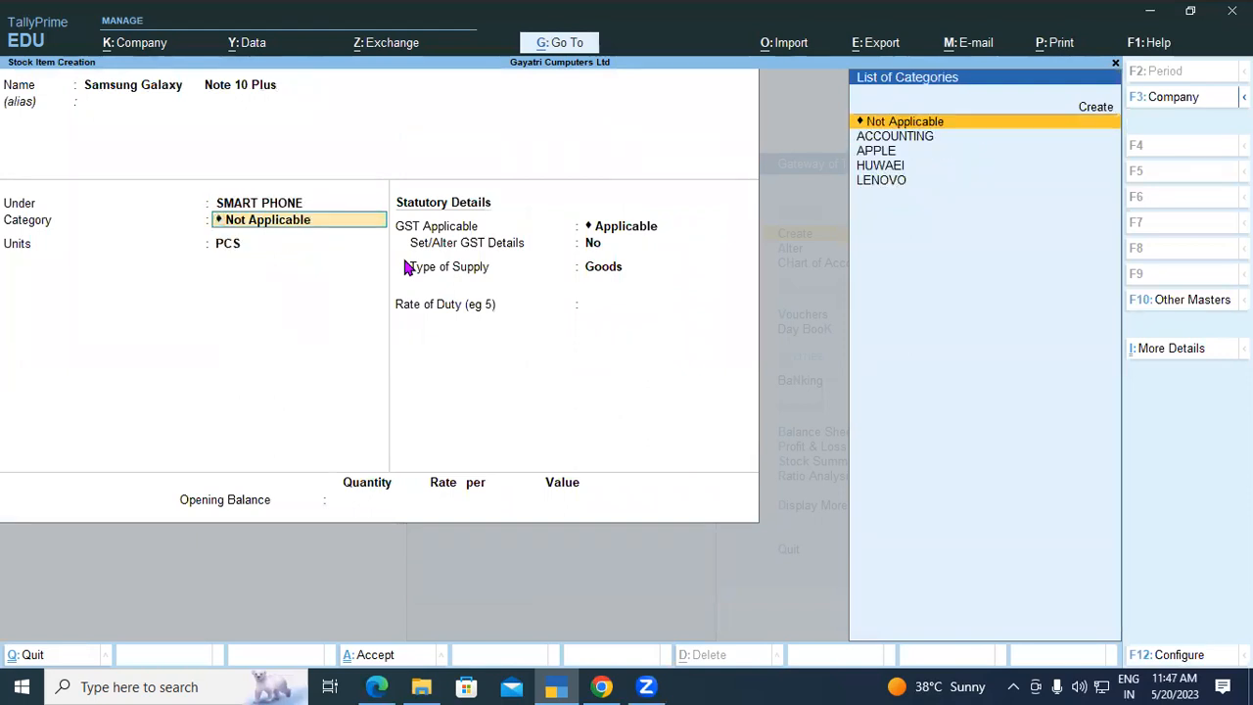
# Step: Create stock category SAMSUNG under Primary and assign it to the Samsung Galaxy Note 10 Plus item
pyautogui.hotkey('alt', 'c')
pyautogui.write('SAMSUNG')
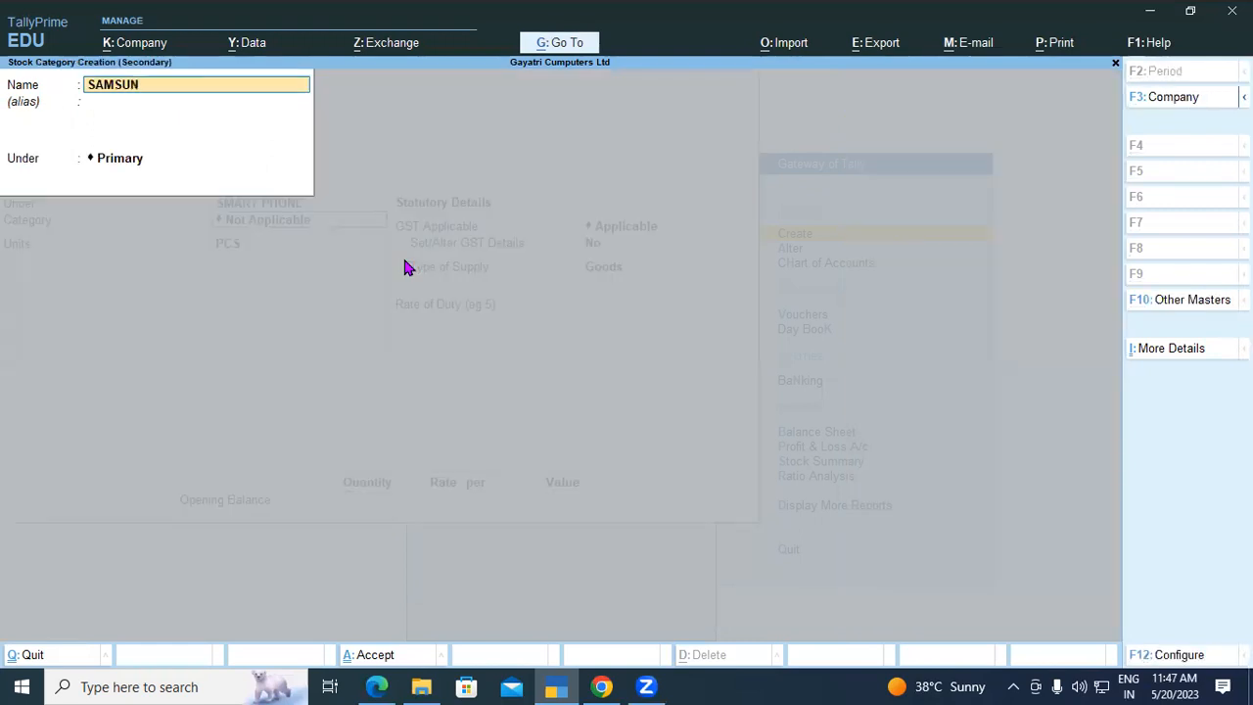
pyautogui.press('Return')
pyautogui.press('Return')
pyautogui.press('Return')
pyautogui.press('Return')
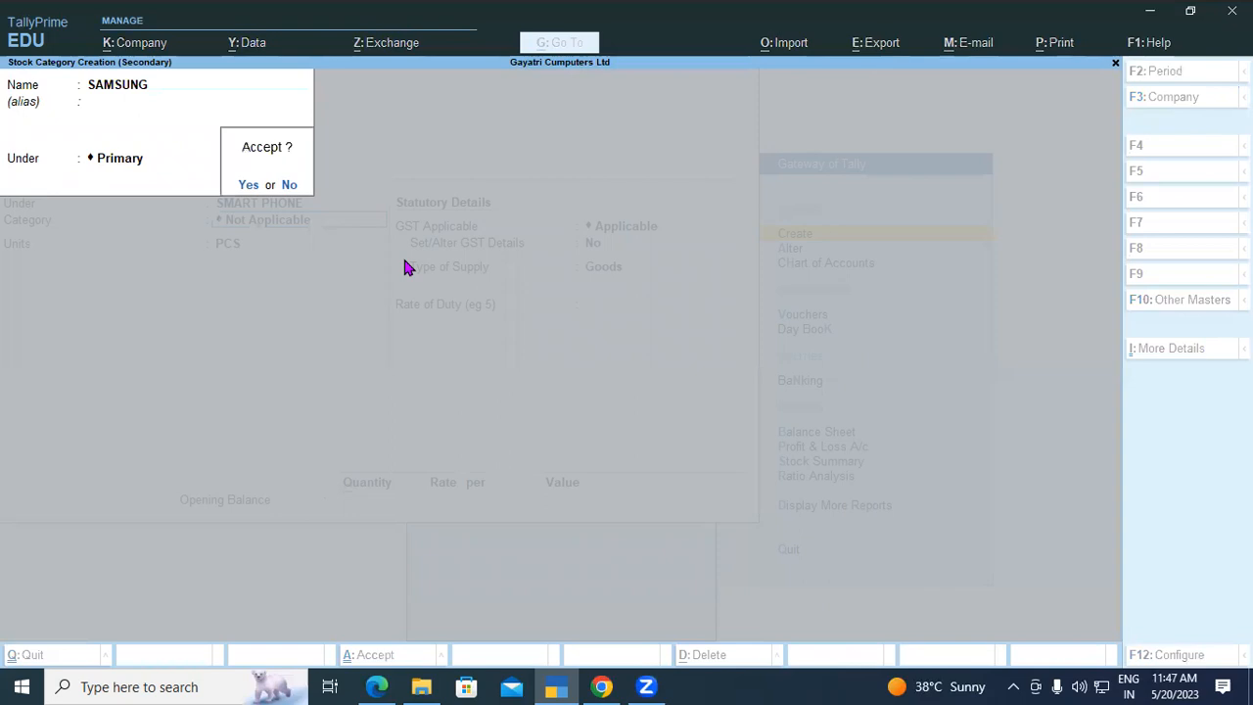
pyautogui.press('Return')
# Step: Keep the Samsung Galaxy item's PCS unit and default statutory details, and enter the PDF table's opening quantity of 2
pyautogui.press('Return')
pyautogui.press('Return')
pyautogui.press('Return')
pyautogui.press('Return')
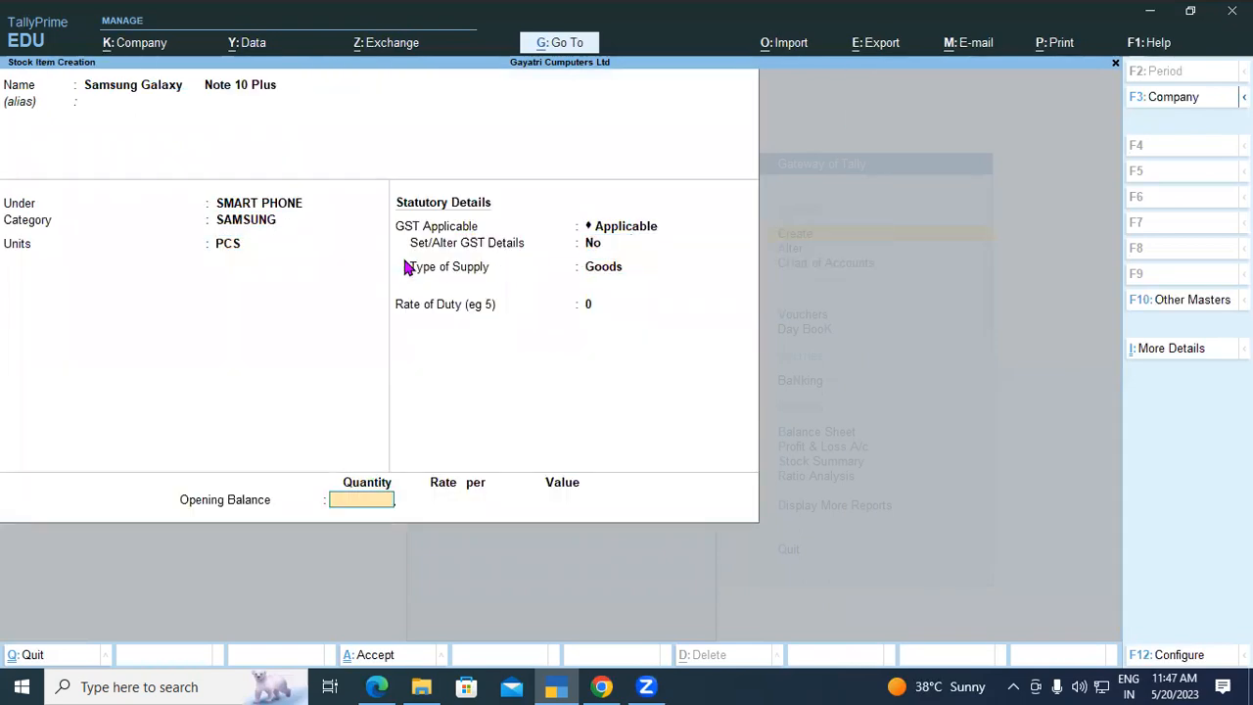
pyautogui.click(376, 686)
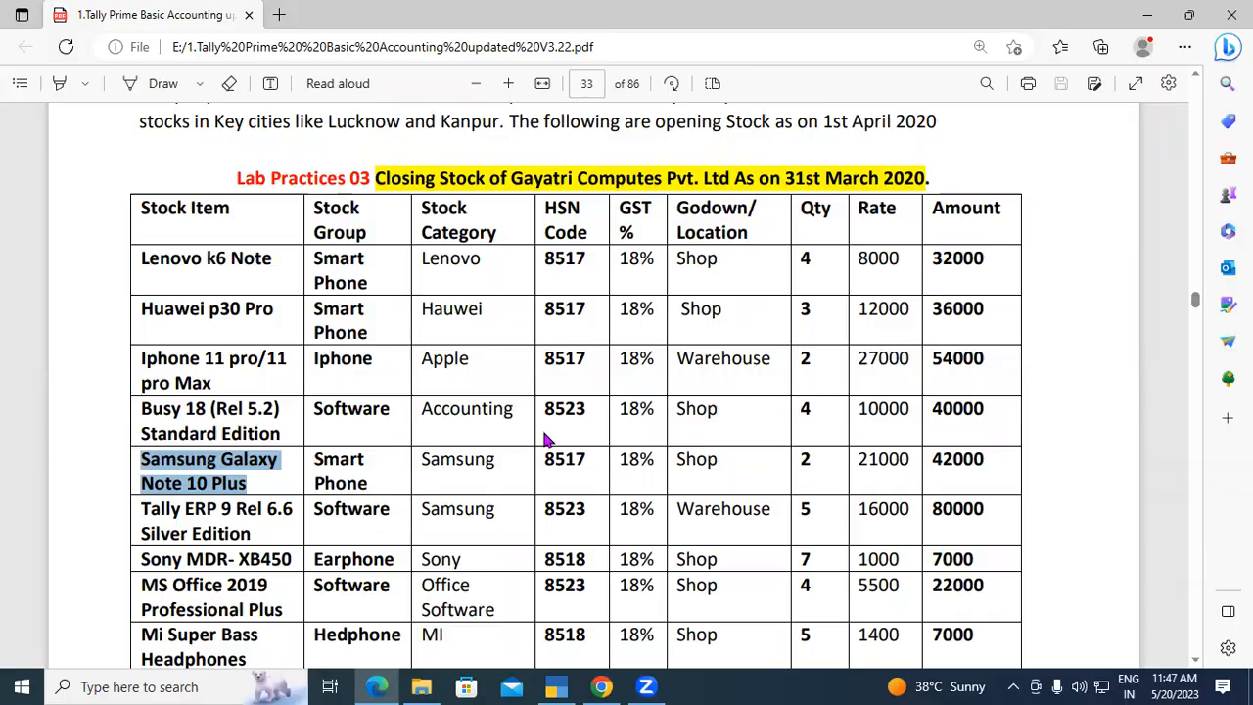
pyautogui.hotkey('alt', 'Tab')
pyautogui.write('2')
pyautogui.press('Return')
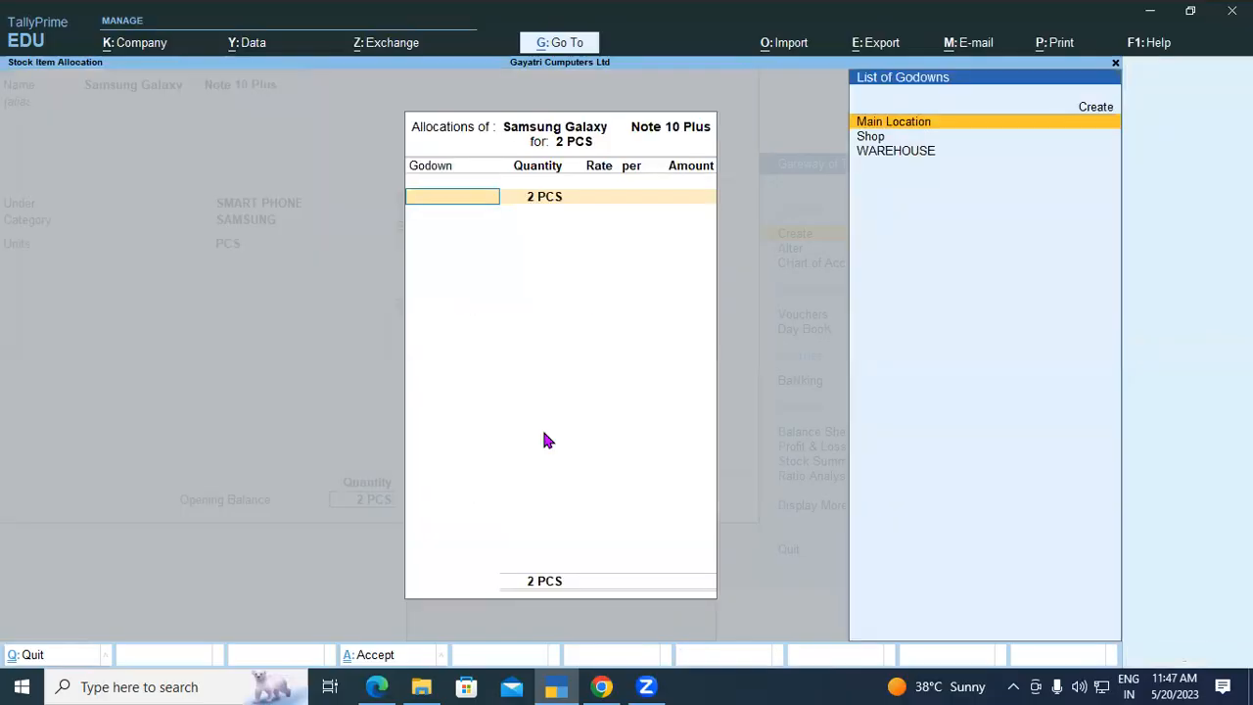
# Step: Allocate the Samsung Galaxy item's 2 PCS to the Shop godown at the PDF table's rate of 21000 and save the item
pyautogui.press('Down')
pyautogui.press('Return')
pyautogui.press('Return')
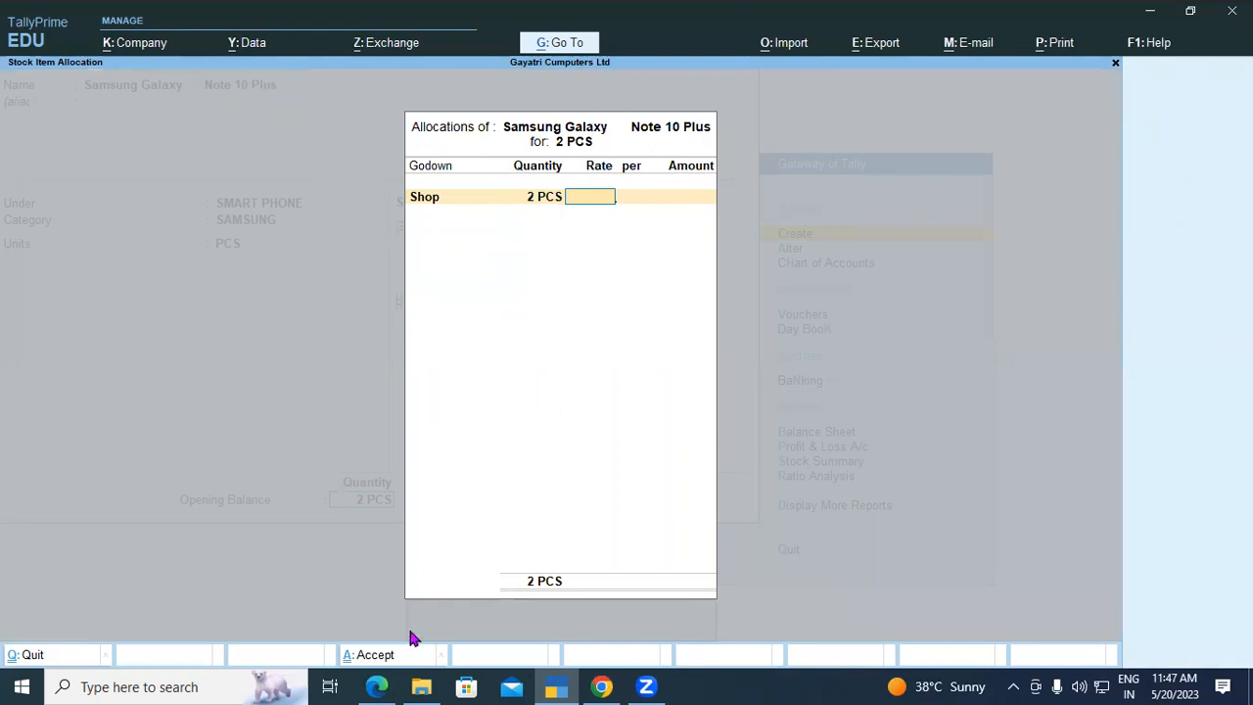
pyautogui.click(377, 686)
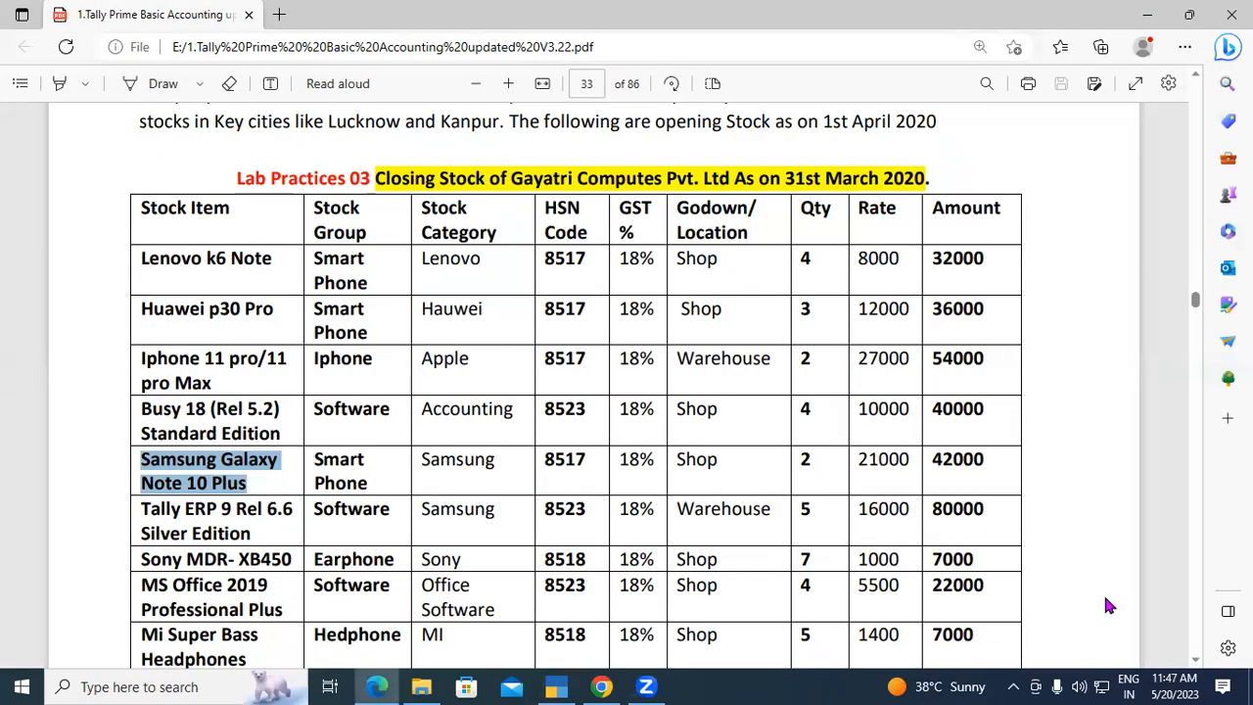
pyautogui.scroll(-3, 1186, 666)
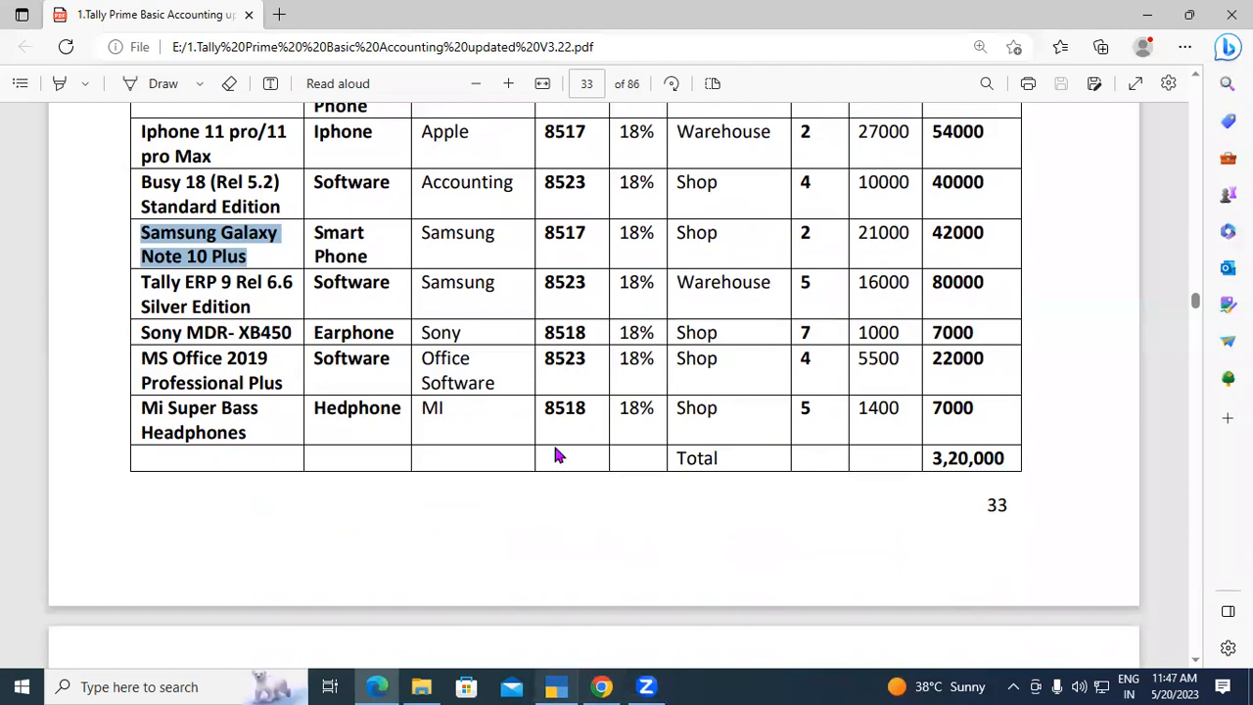
pyautogui.hotkey('alt', 'Tab')
pyautogui.write('21000')
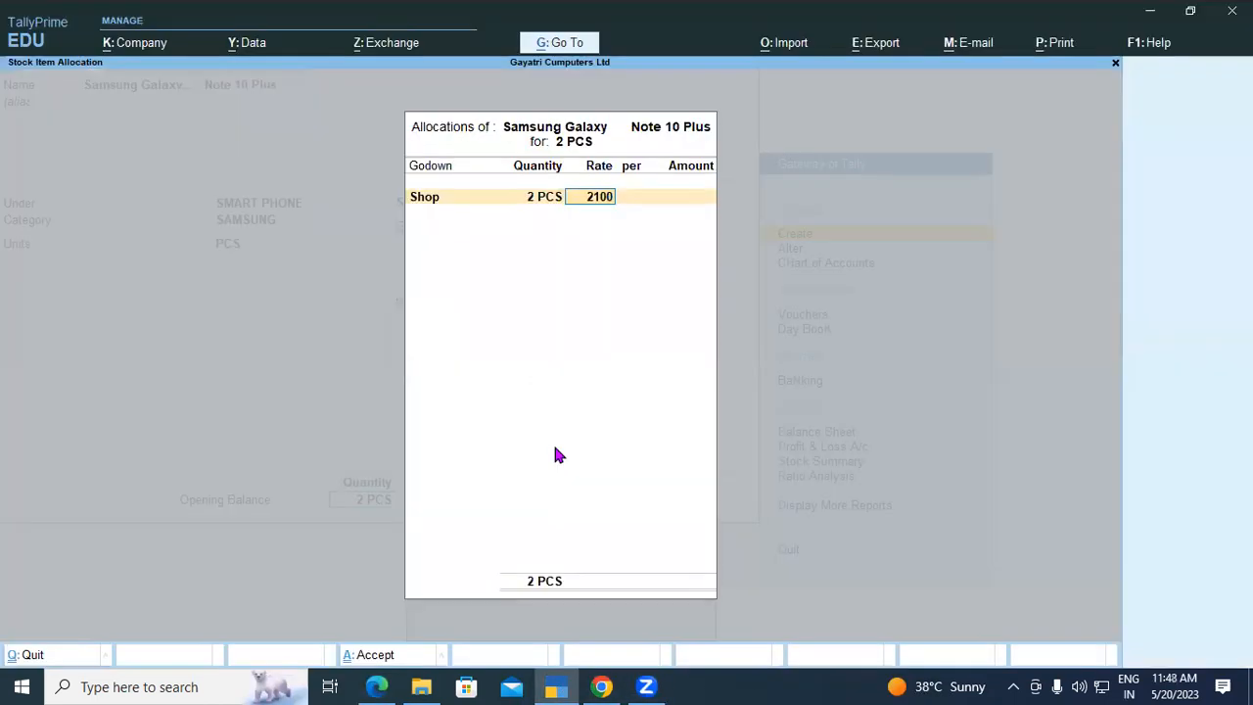
pyautogui.press('Return')
pyautogui.press('Return')
pyautogui.press('Return')
pyautogui.press('Return')
pyautogui.press('y')
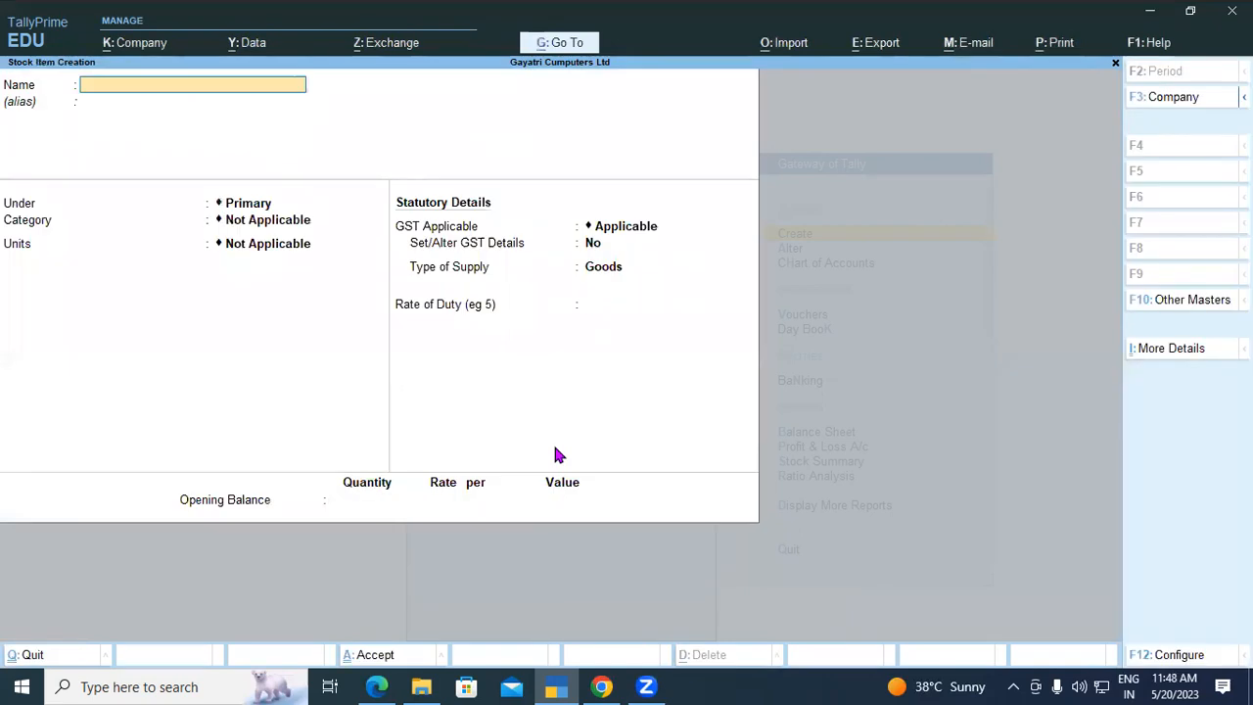
# Step: Copy Tally ERP 9 Rel 6.6 Silver Edition from the PDF table as the next TallyPrime stock item's name and place it under SOFTWARE
pyautogui.click(377, 686)
pyautogui.moveTo(143, 282); pyautogui.dragTo(260, 304)
pyautogui.rightClick(227, 284)
pyautogui.click(287, 345)
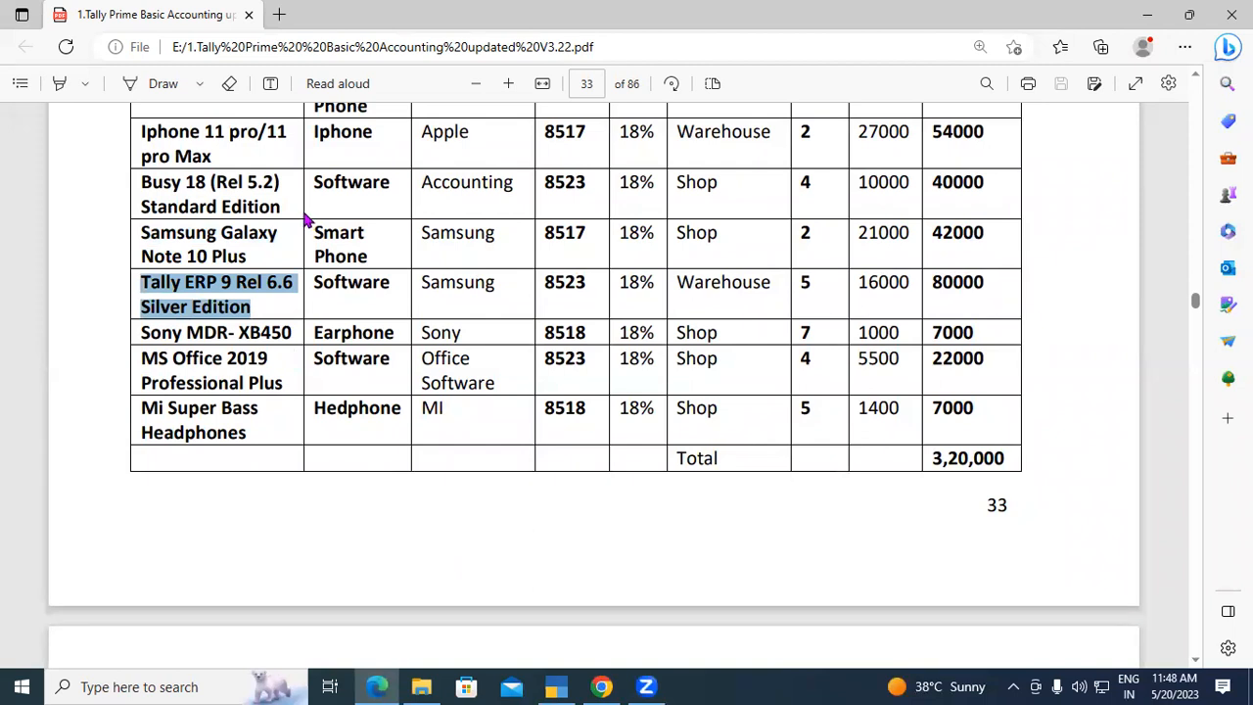
pyautogui.hotkey('alt', 'Tab')
pyautogui.hotkey('ctrl', 'v')
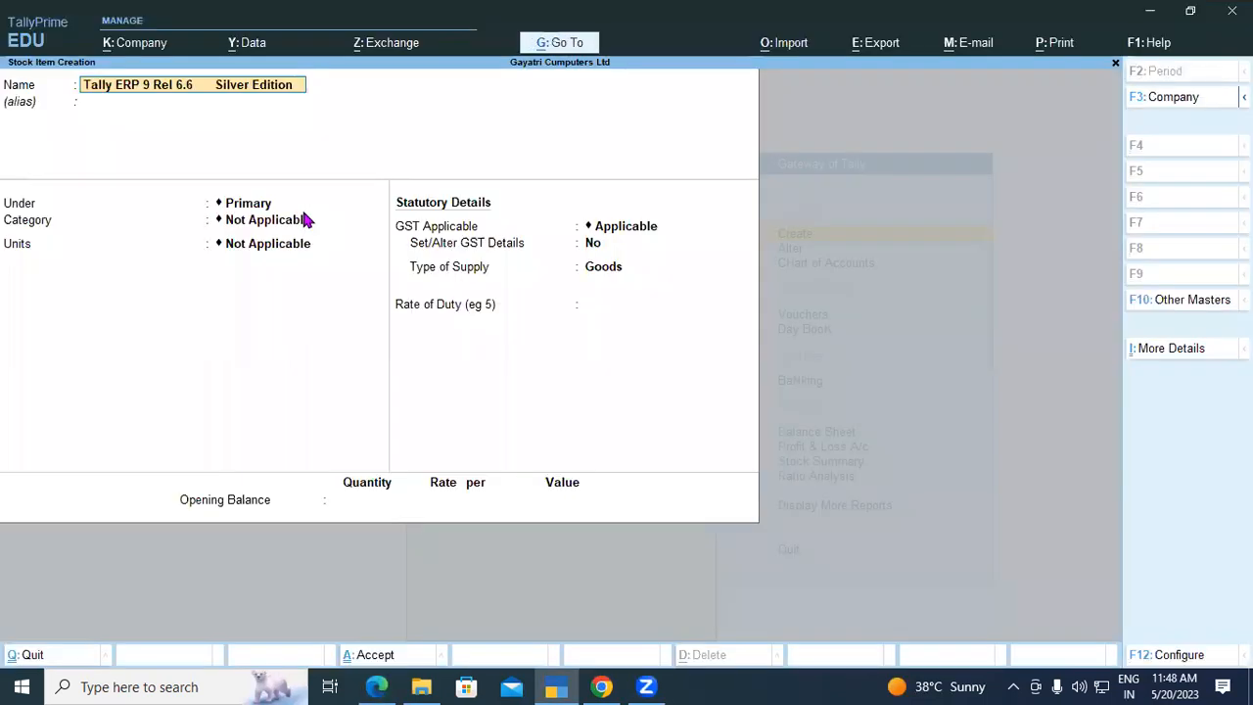
pyautogui.press('Return')
pyautogui.press('Return')
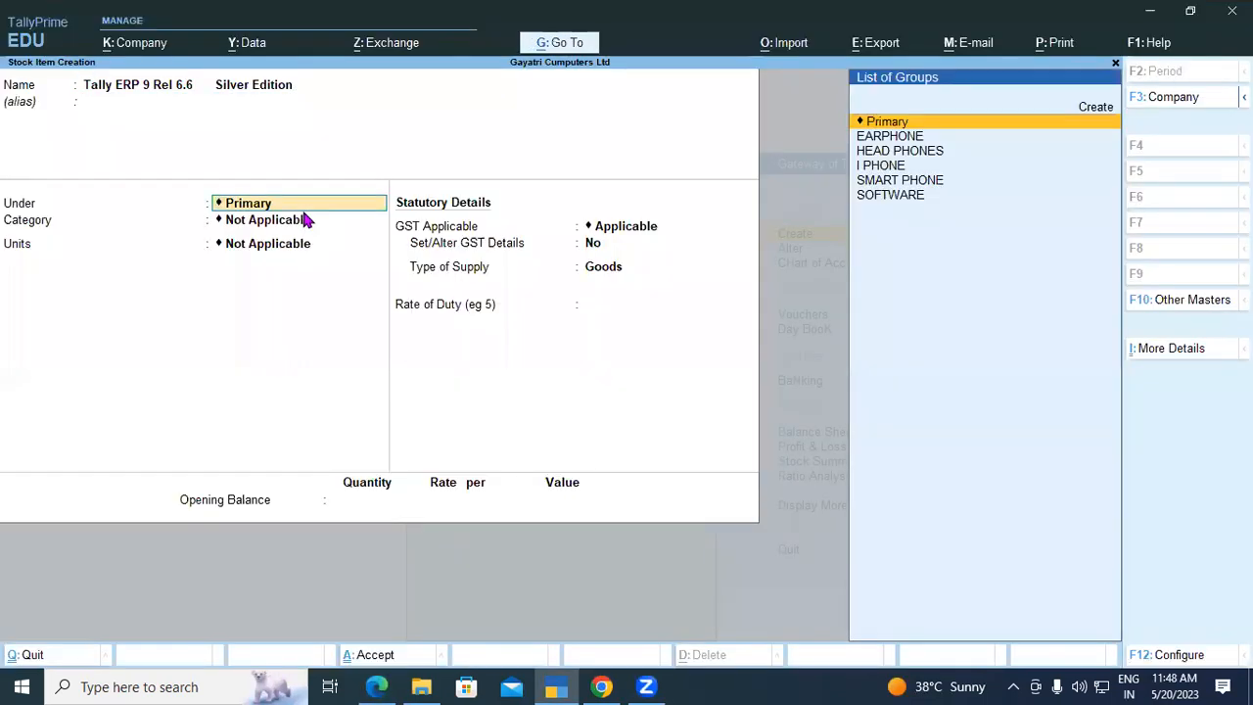
pyautogui.write('SOFTWARE')
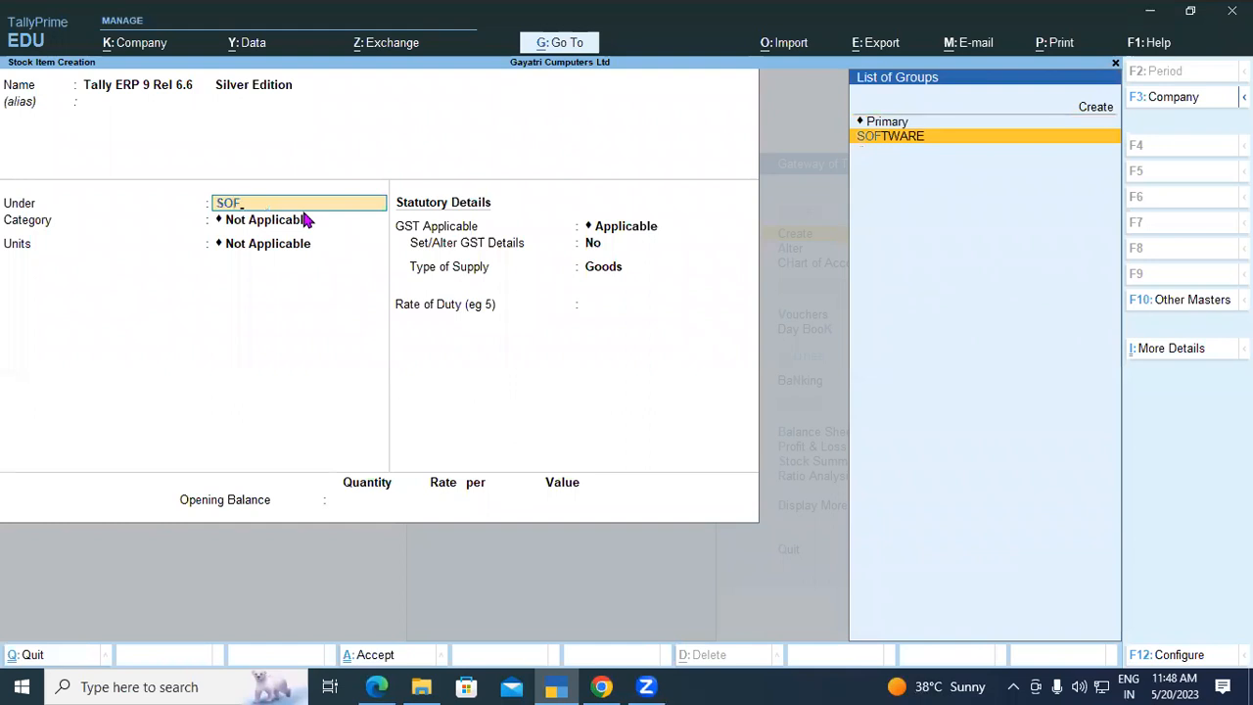
pyautogui.press('Return')
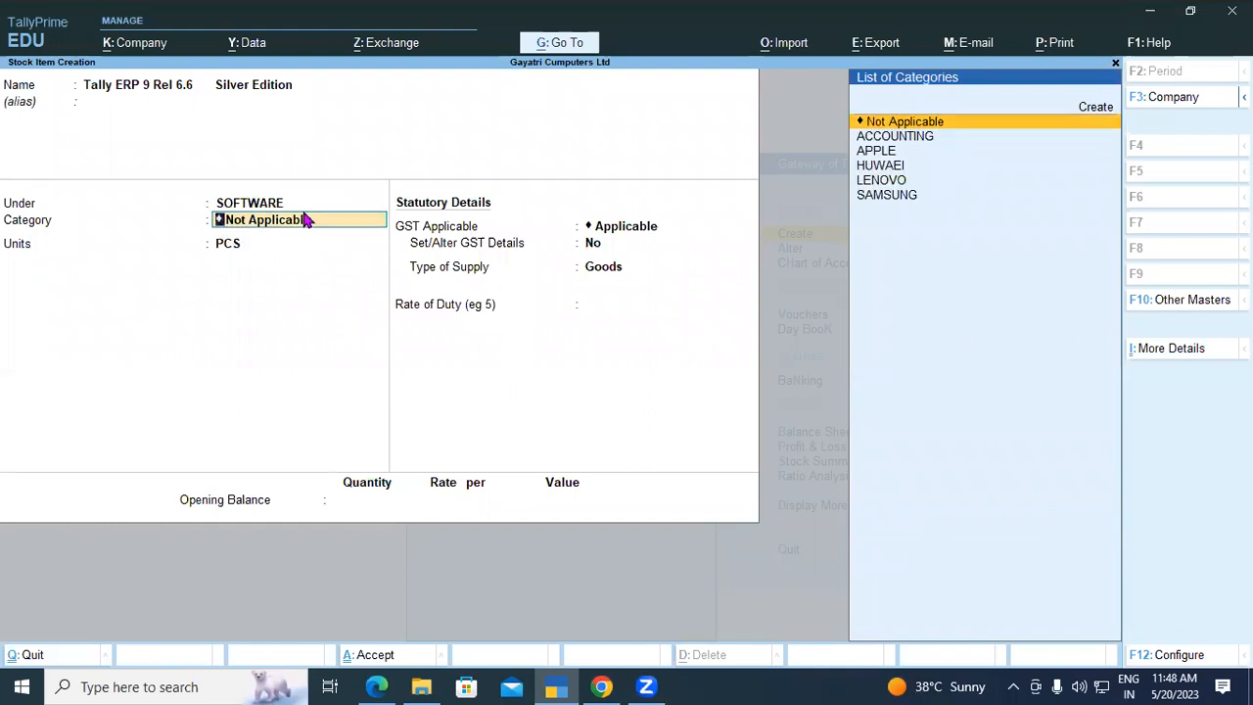
pyautogui.press('Down')
pyautogui.press('Return')
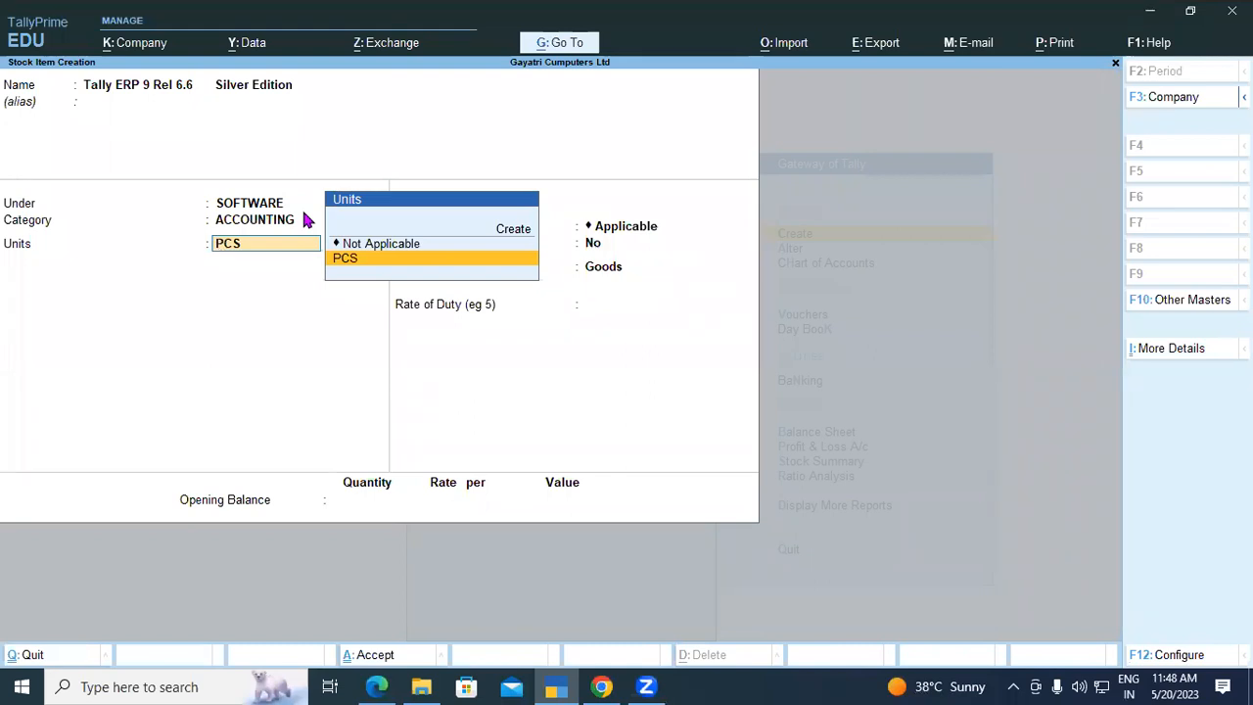
pyautogui.click(303, 219)
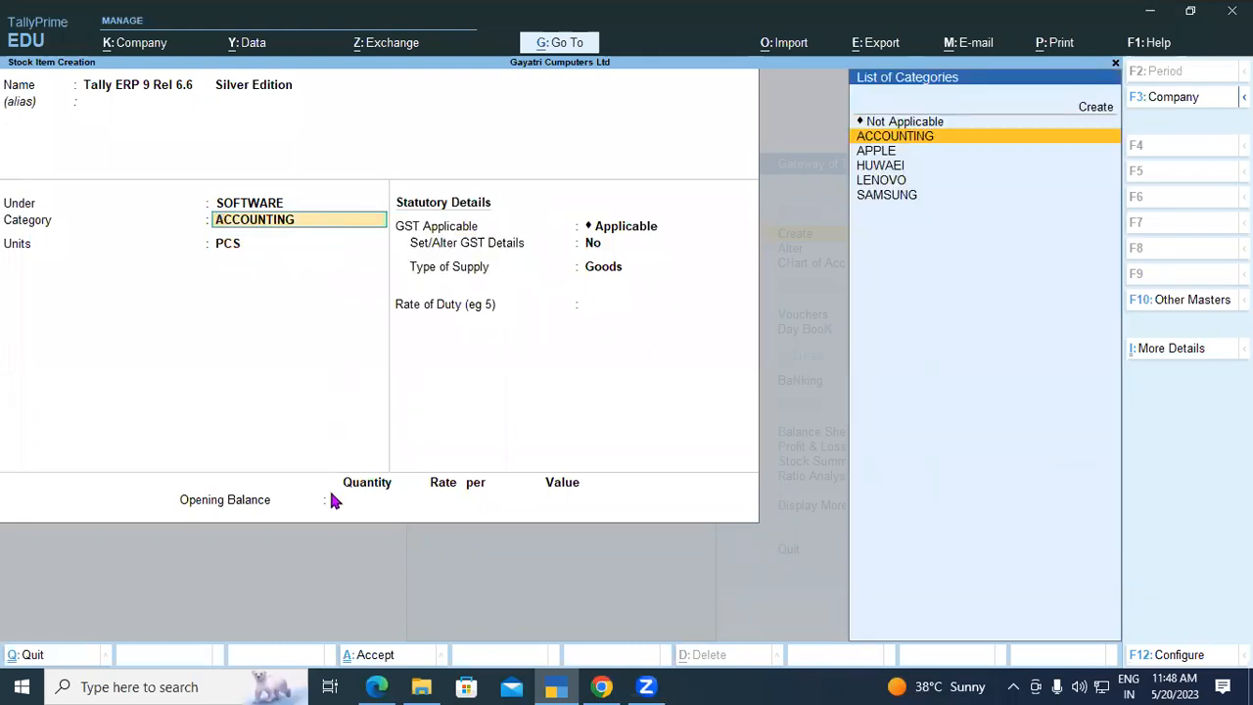
pyautogui.click(380, 687)
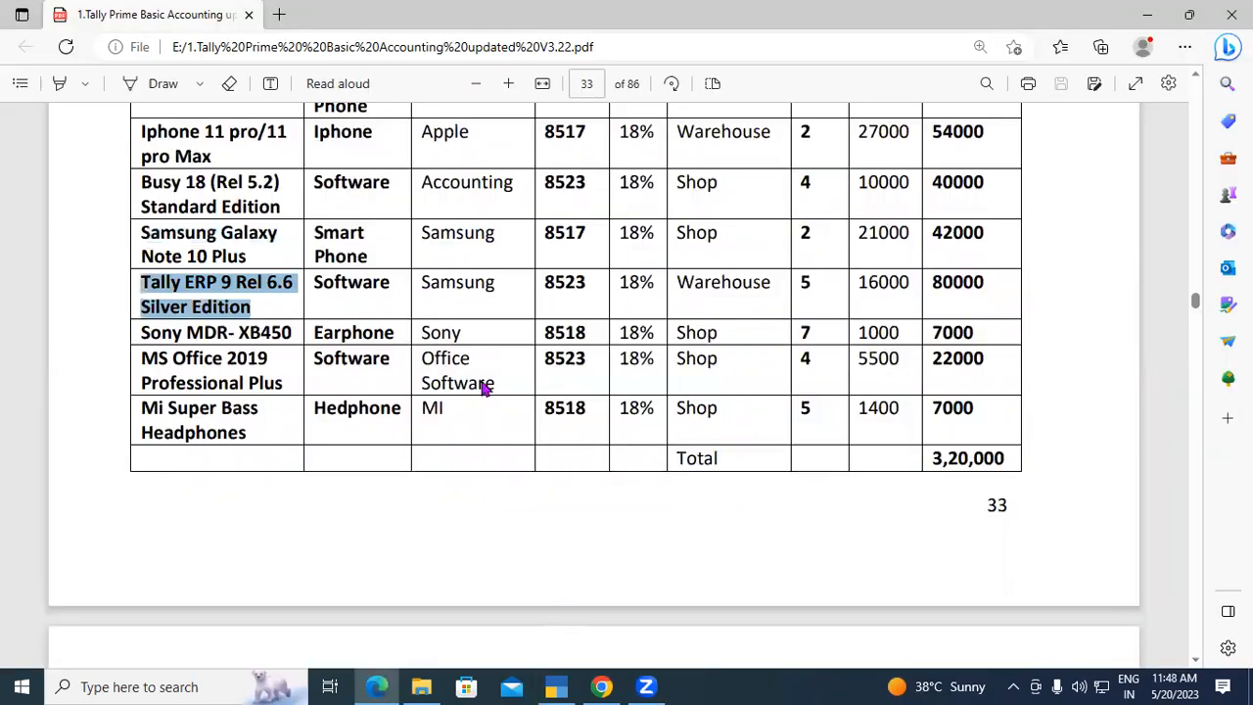
pyautogui.hotkey('alt', 'Tab')
pyautogui.write('SA')
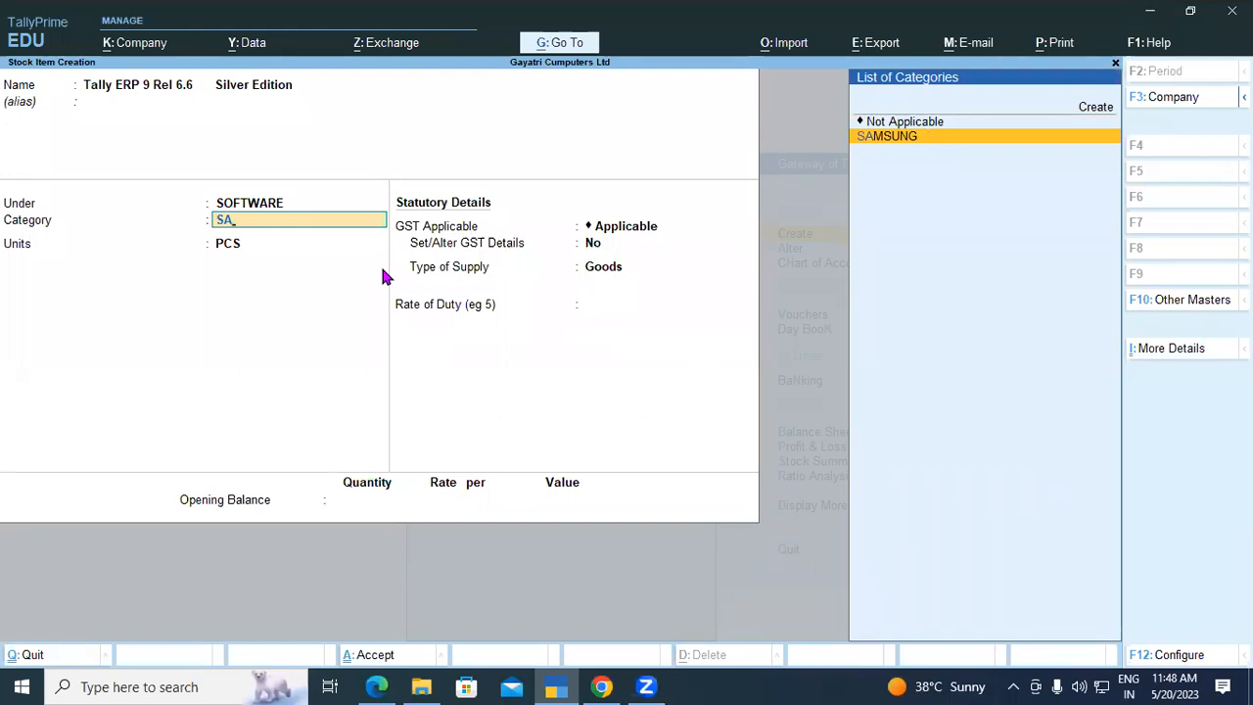
pyautogui.press('BackSpace')
pyautogui.press('BackSpace')
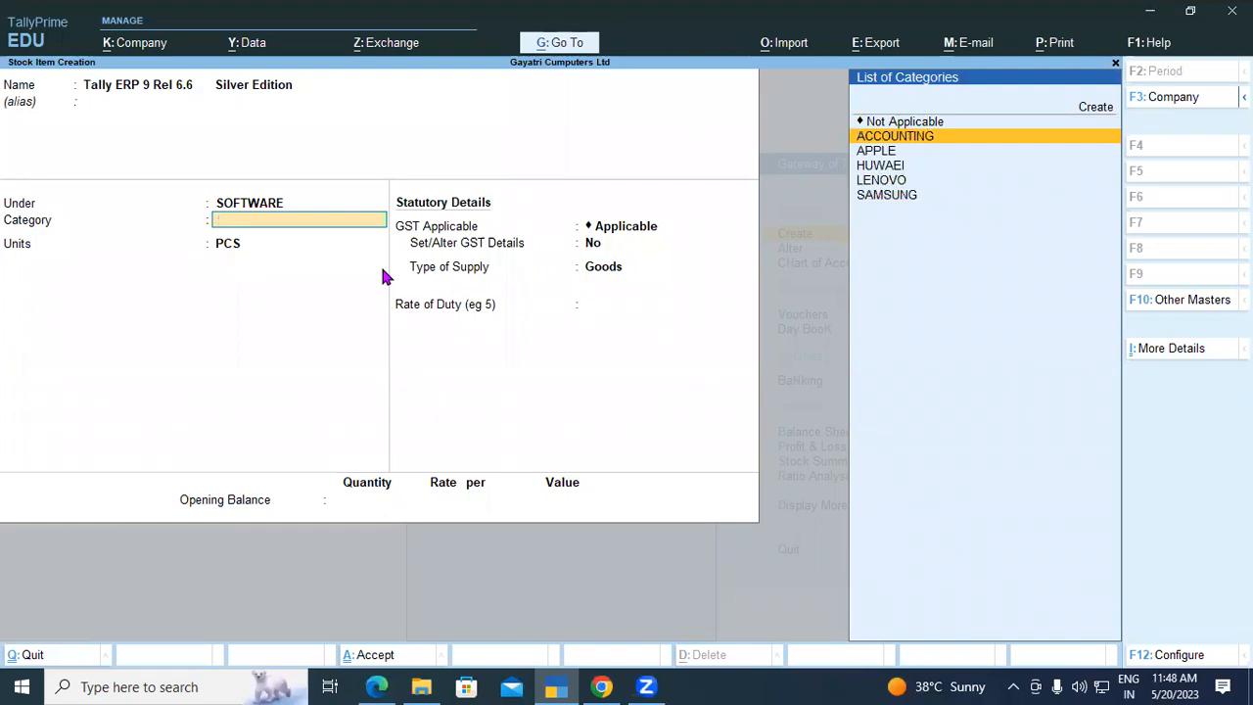
# Step: Assign the Tally ERP 9 item to the ACCOUNTING category and keep its PCS unit and default statutory details
pyautogui.press('Return')
pyautogui.press('Return')
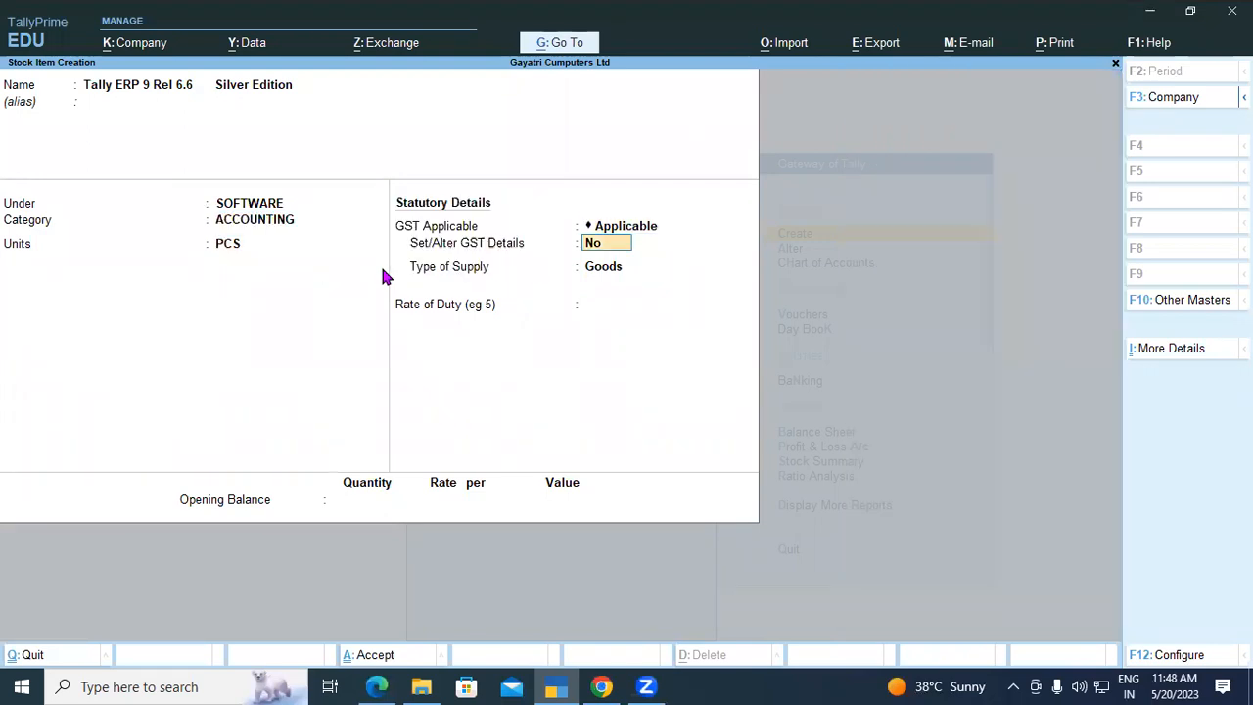
pyautogui.press('Return')
pyautogui.press('Return')
pyautogui.press('Return')
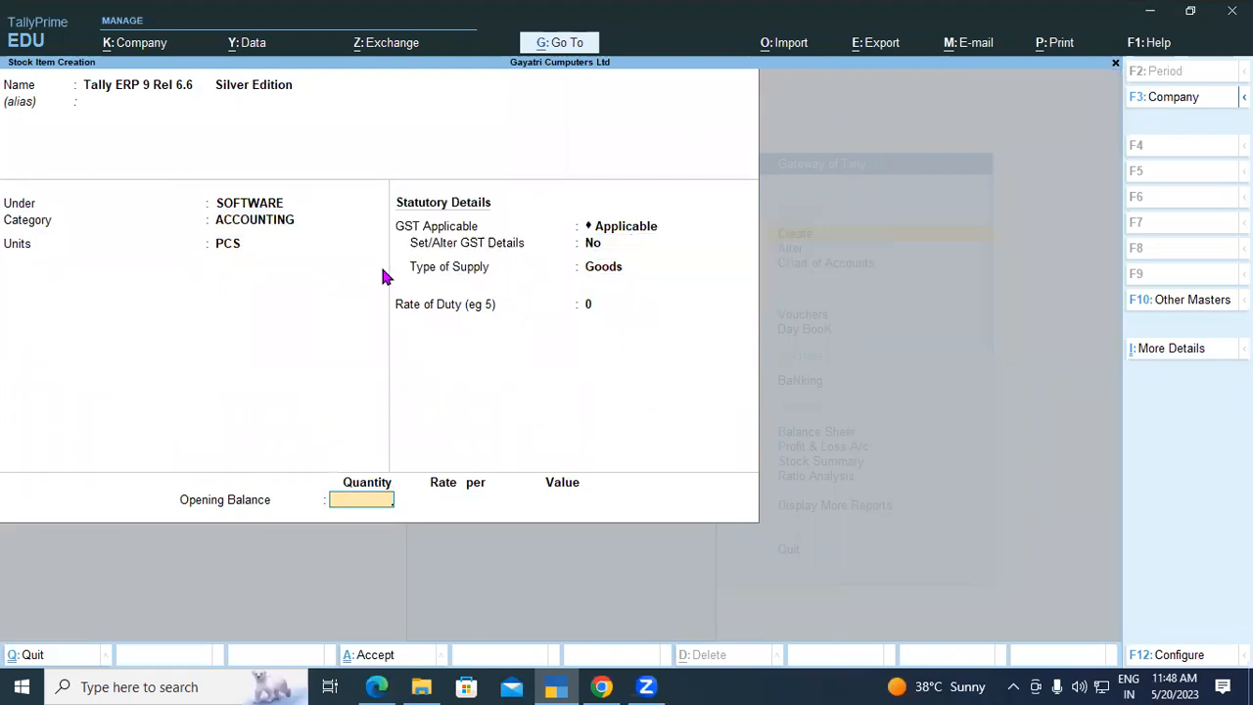
# Step: Check the Tally ERP 9 row in the PDF table and enter its opening quantity of 5 PCS in TallyPrime
pyautogui.click(377, 686)
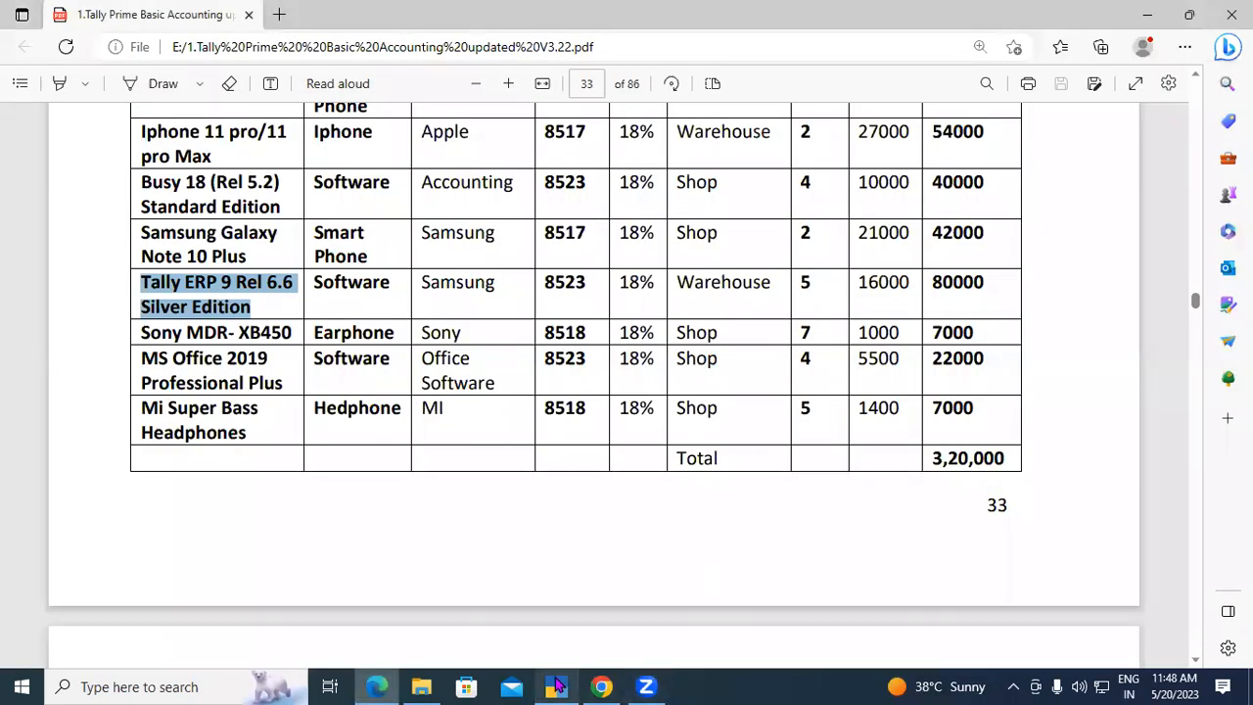
pyautogui.click(555, 686)
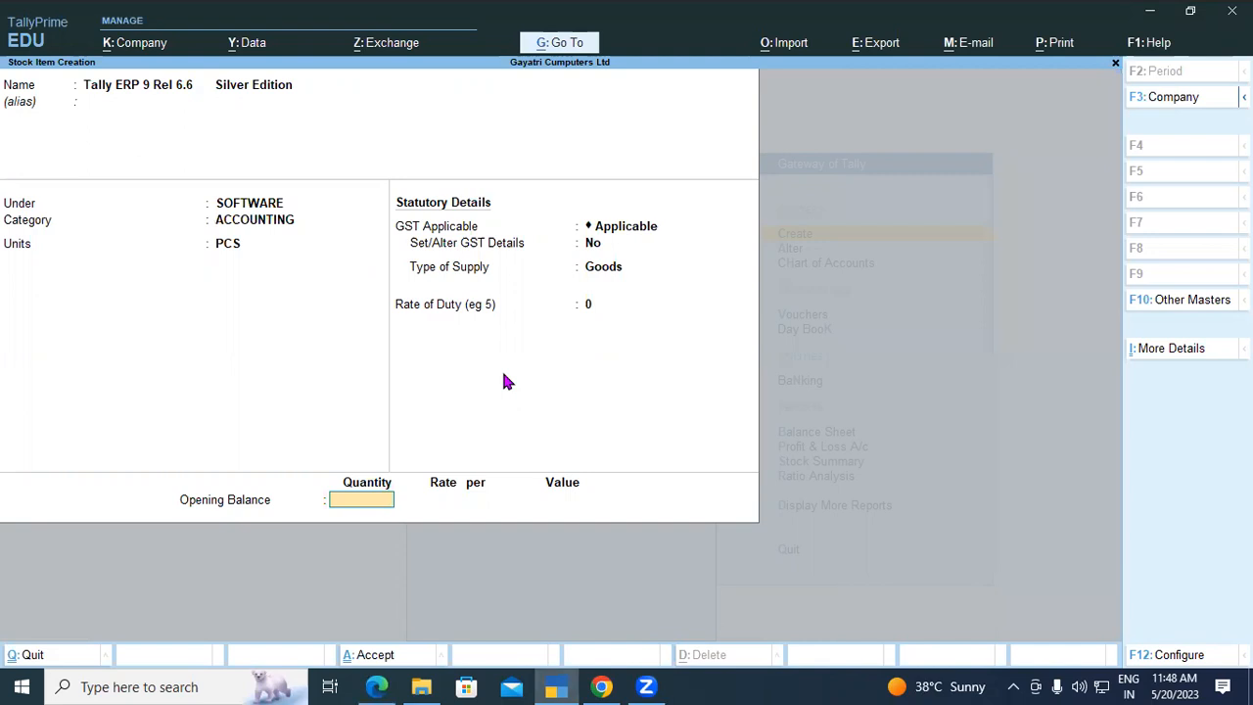
pyautogui.write('5 PCS')
pyautogui.press('Return')
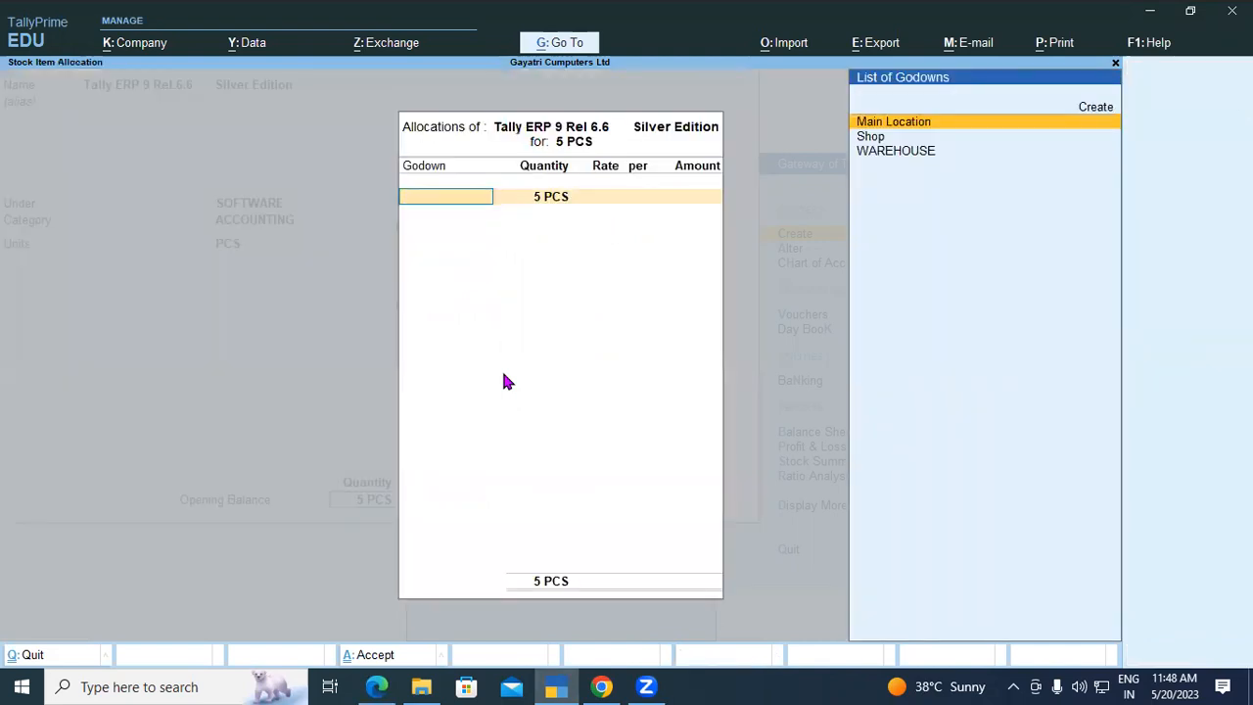
# Step: Allocate the Tally ERP 9 item's 5 PCS to the WAREHOUSE godown at a rate of 16000 and save the item
pyautogui.press('Down')
pyautogui.press('Down')
pyautogui.press('Return')
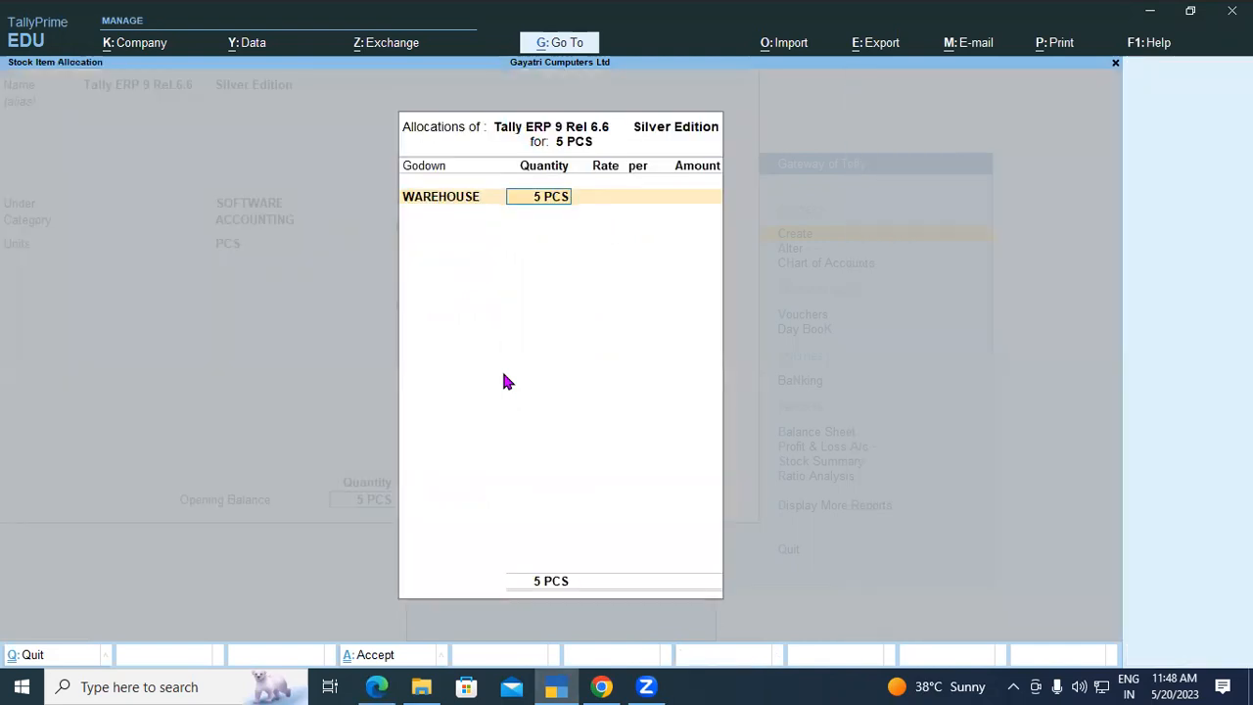
pyautogui.press('Return')
pyautogui.write('16000')
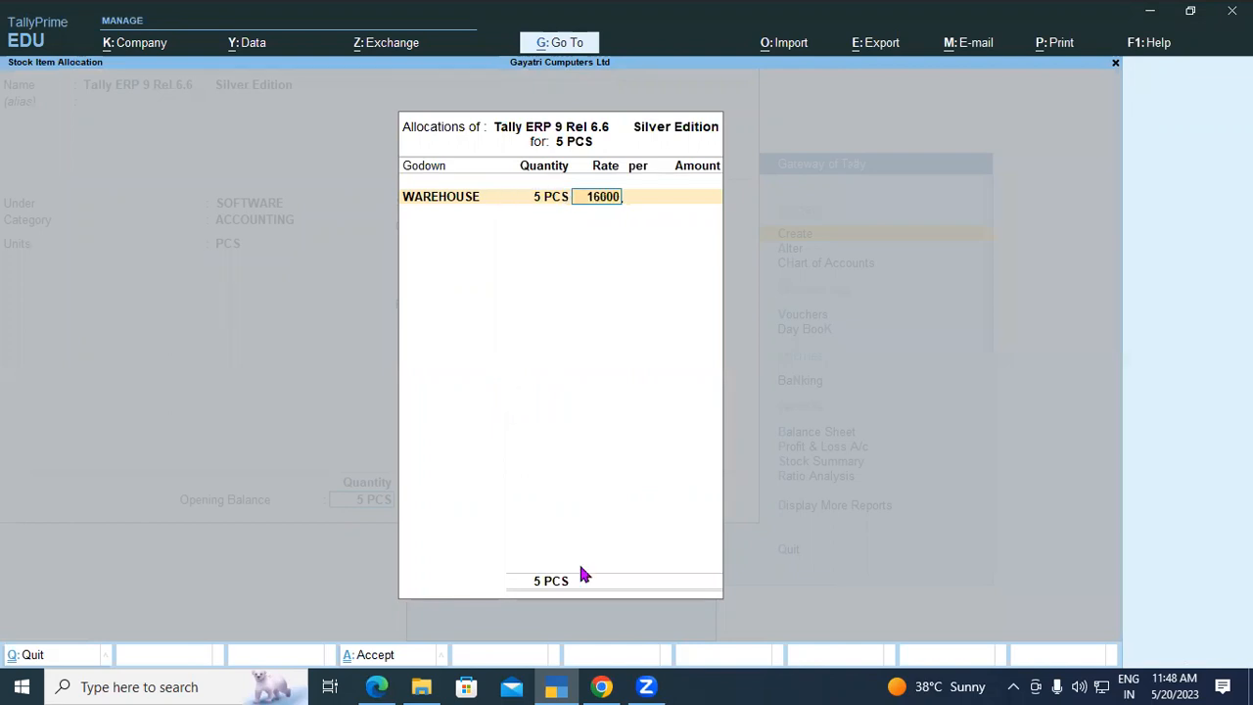
pyautogui.press('Return')
pyautogui.press('Return')
pyautogui.press('Return')
pyautogui.press('Return')
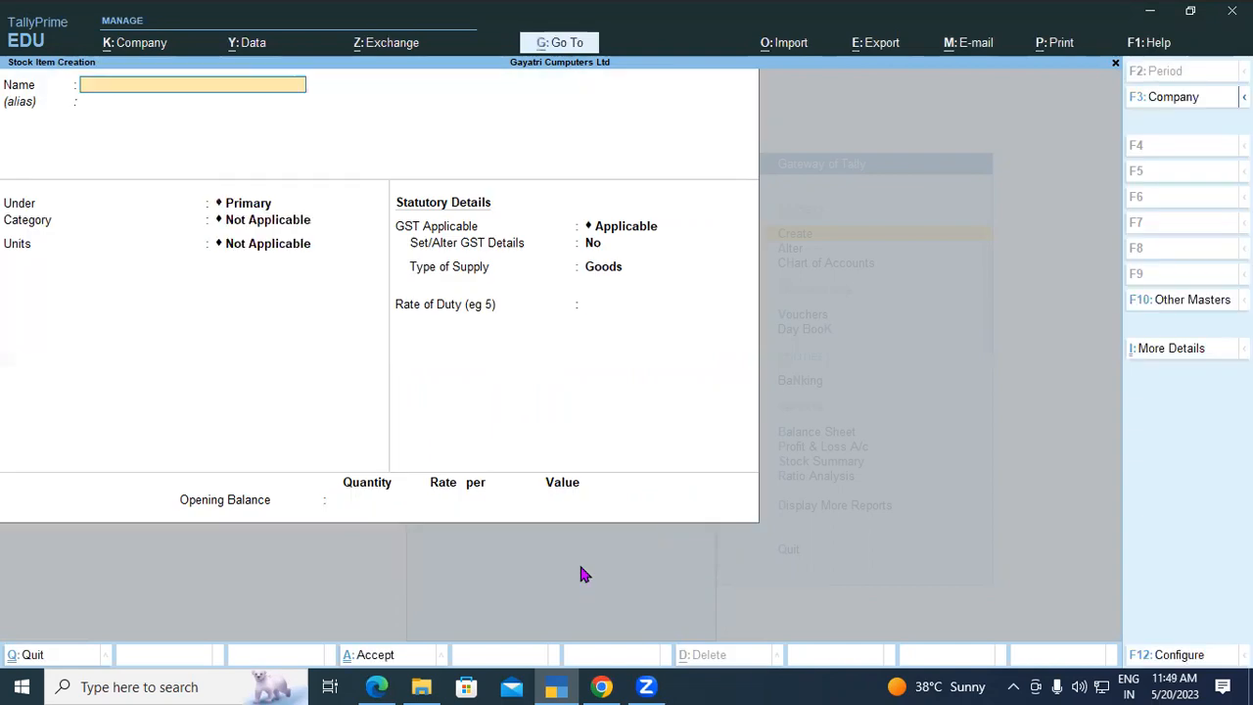
# Step: Copy Sony MDR- XB450 from the PDF table as the next TallyPrime stock item's name and place it under EARPHONE
pyautogui.hotkey('alt', 'Tab')
pyautogui.moveTo(139, 333); pyautogui.dragTo(290, 337)
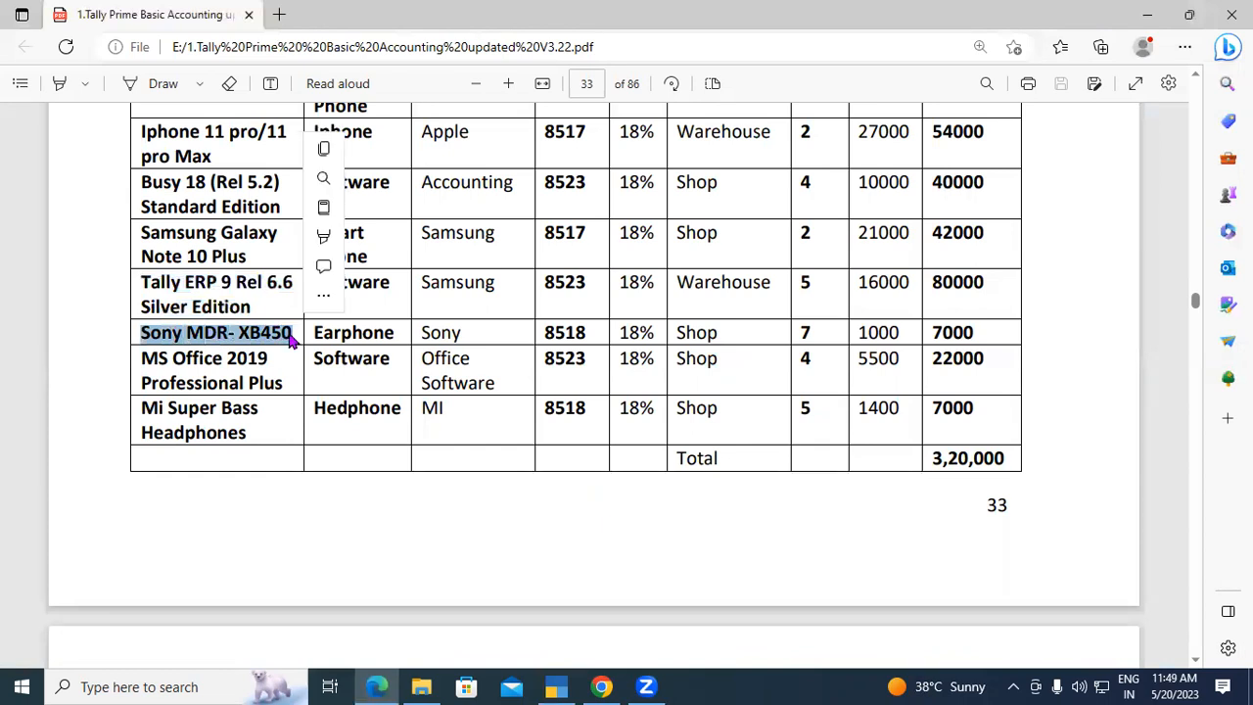
pyautogui.rightClick(275, 336)
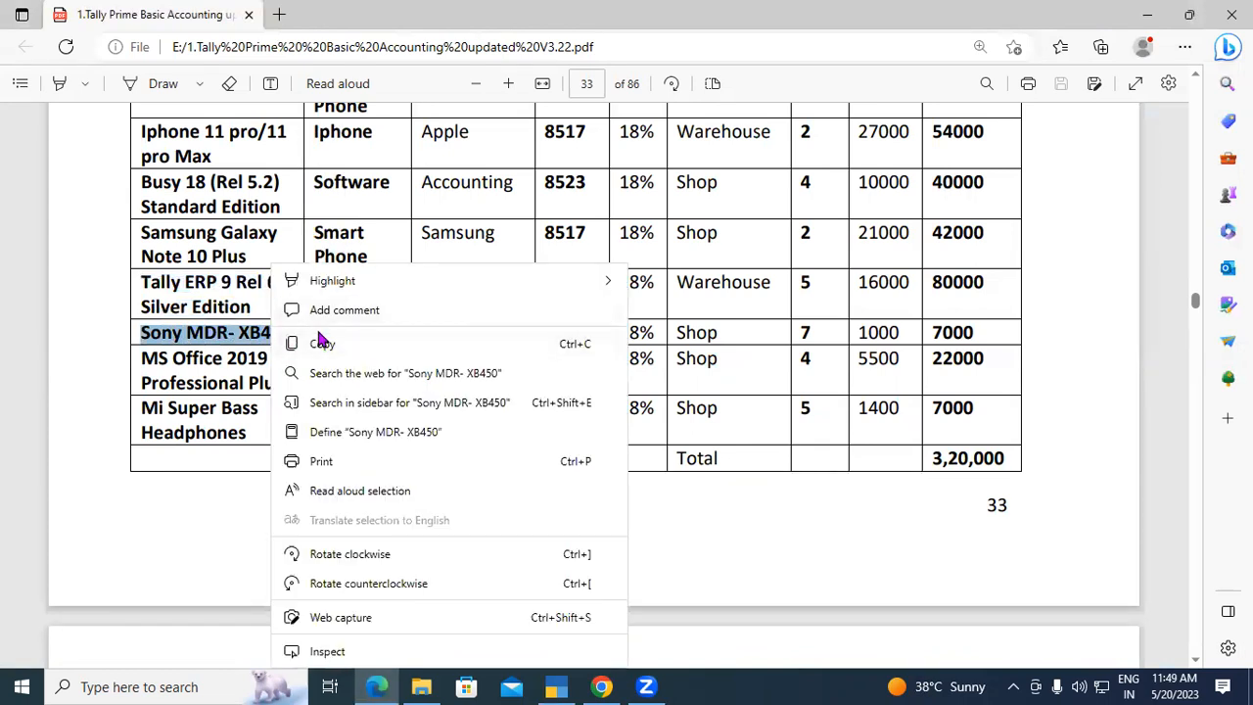
pyautogui.click(322, 342)
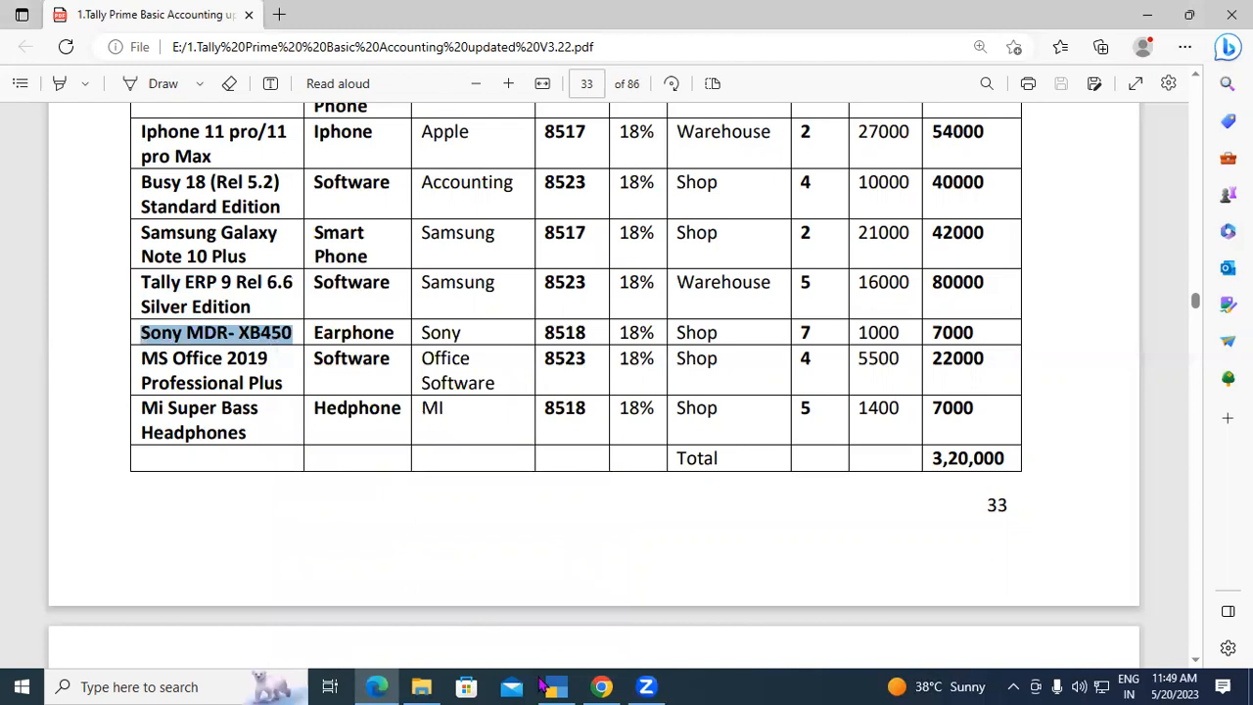
pyautogui.hotkey('alt', 'Tab')
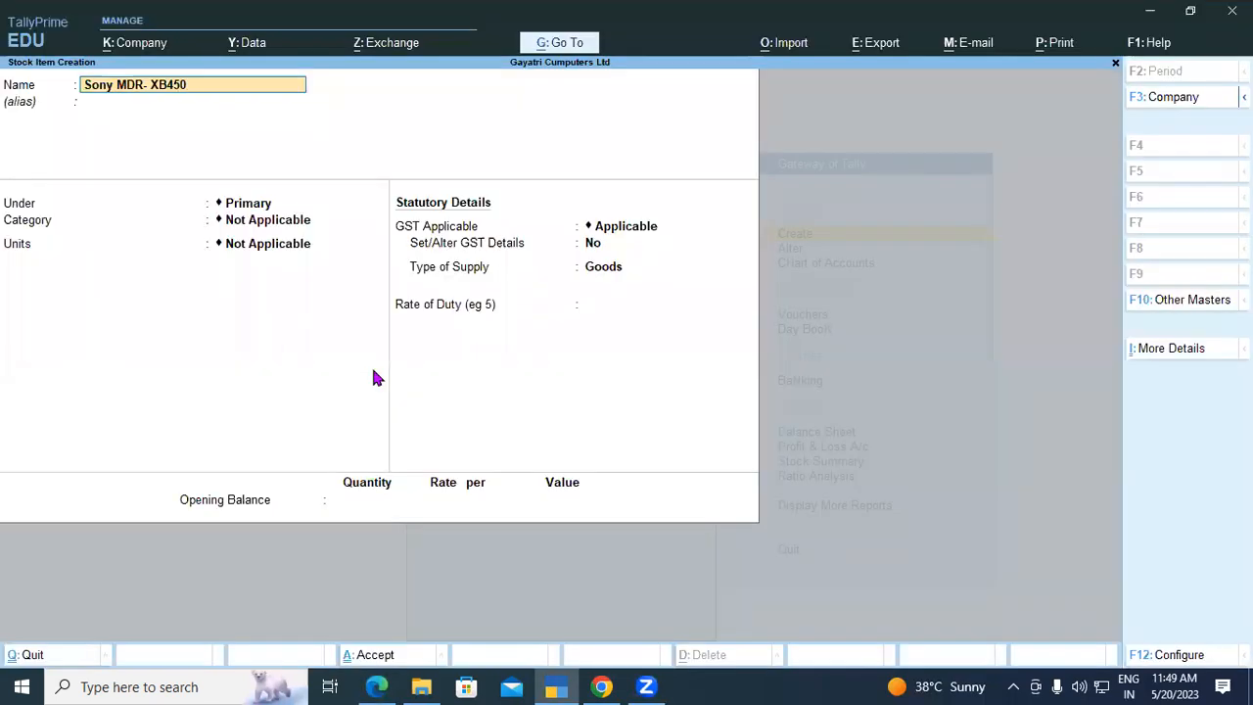
pyautogui.press('Return')
pyautogui.press('Return')
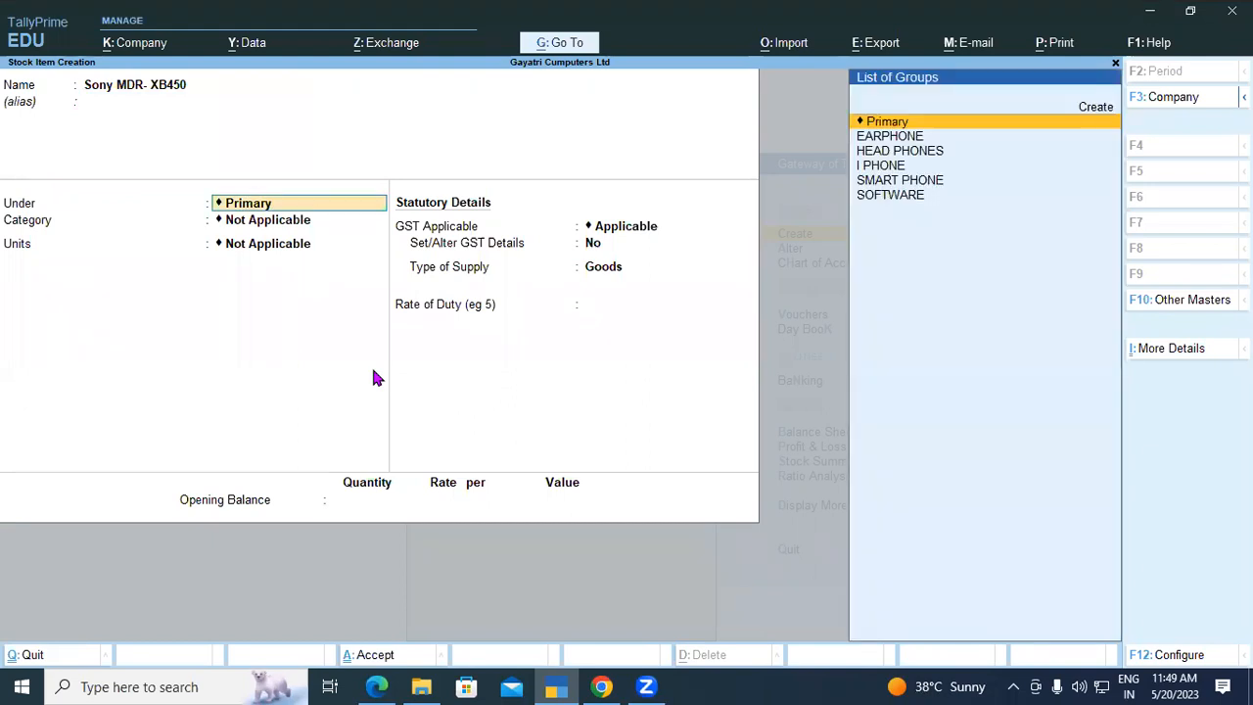
pyautogui.write('EAR')
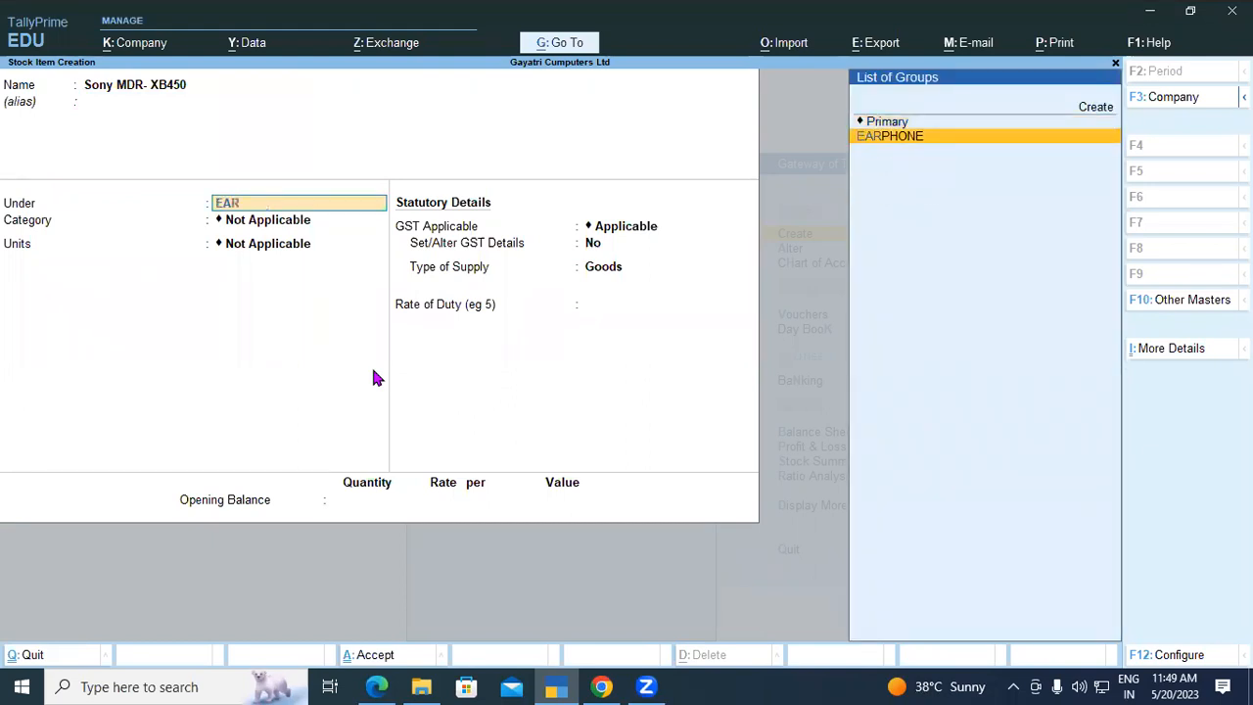
pyautogui.press('Return')
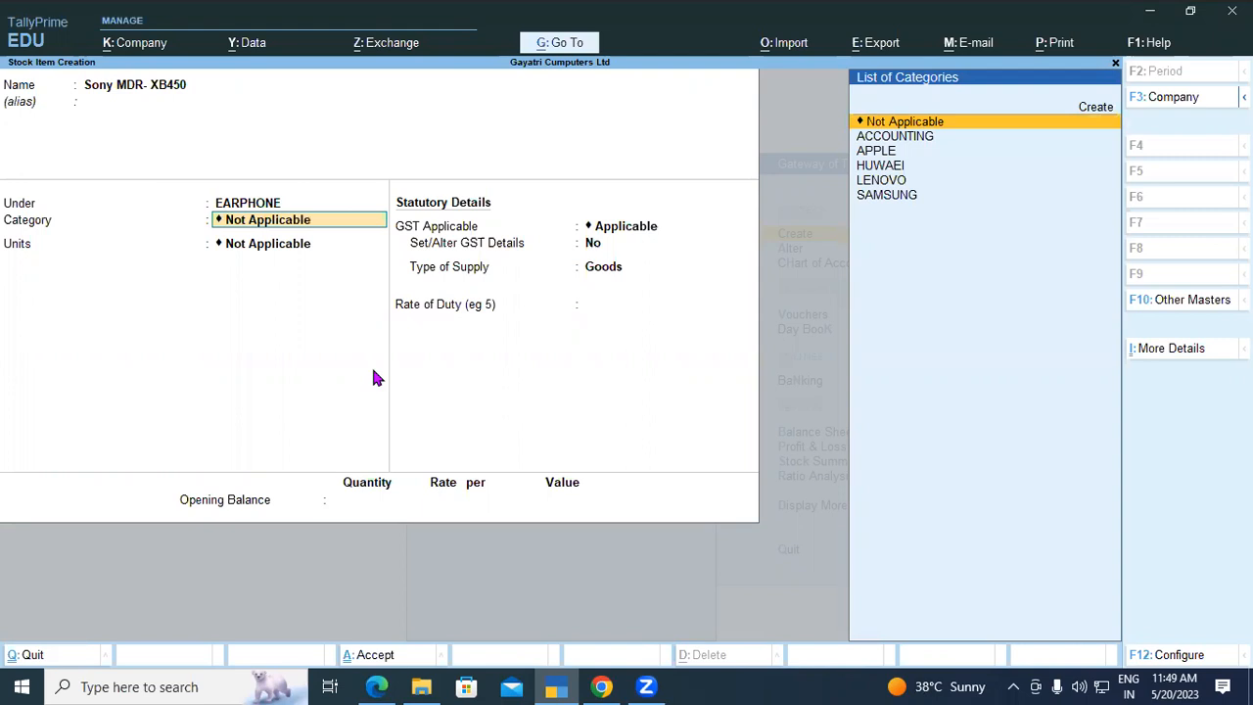
# Step: Check the Sony item's category in the PDF table, then create stock category SONY in TallyPrime and assign it to the item
pyautogui.click(376, 686)
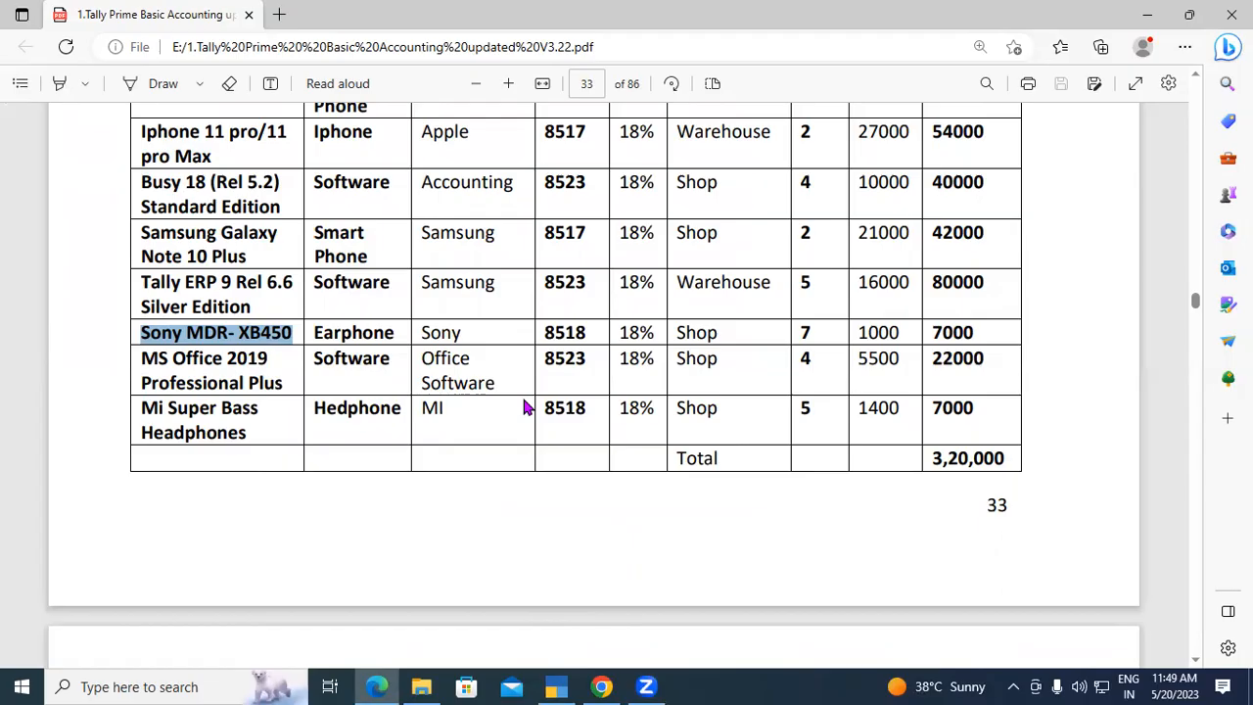
pyautogui.hotkey('alt', 'Tab')
pyautogui.write('SONY')
pyautogui.press('Return')
pyautogui.press('Return')
pyautogui.press('Return')
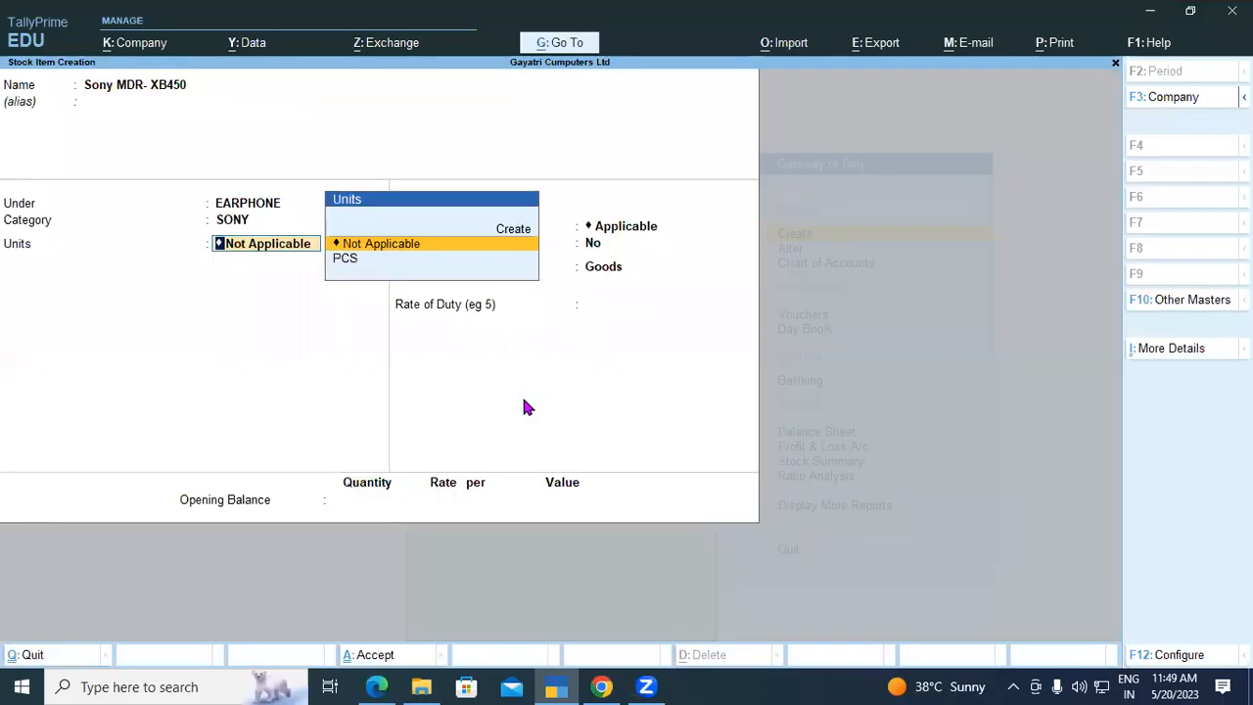
# Step: Set the Sony item's unit to PCS and keep the default statutory details
pyautogui.press('Down')
pyautogui.press('Return')
pyautogui.press('Return')
pyautogui.press('Return')
pyautogui.press('Return')
pyautogui.press('Return')
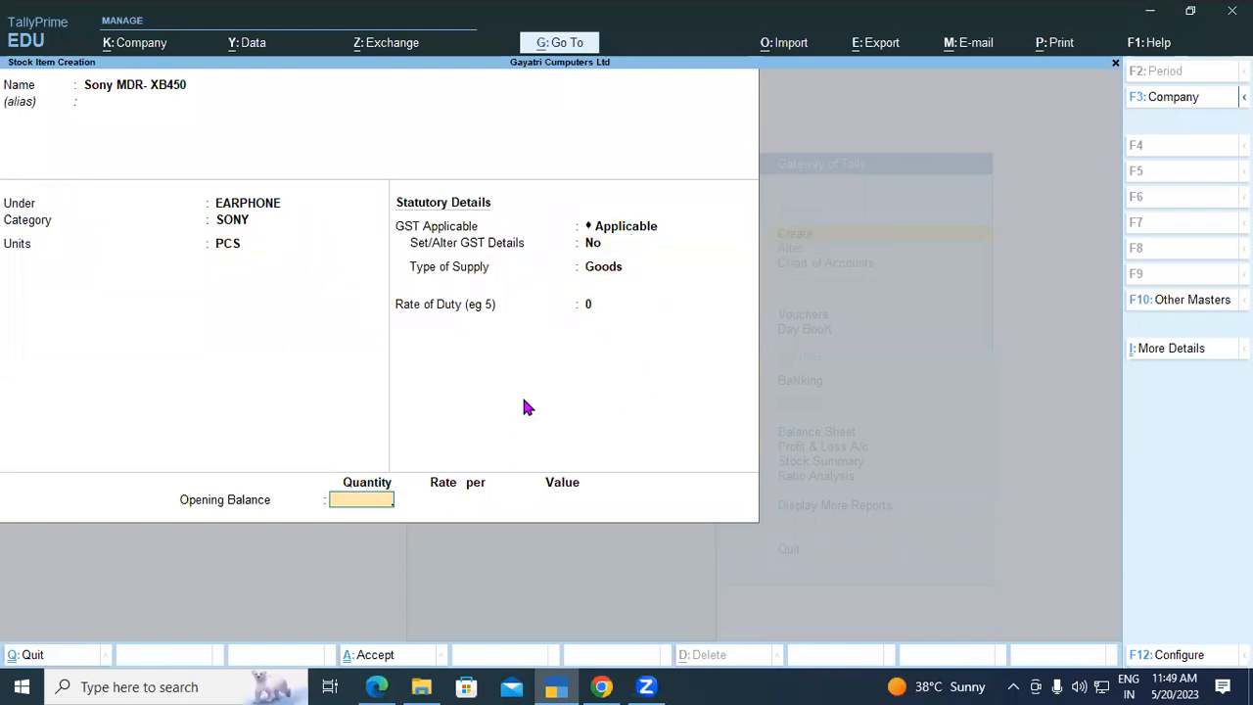
# Step: Check the Sony row in the PDF table and enter its opening quantity of 7 in TallyPrime
pyautogui.hotkey('alt', 'Tab')
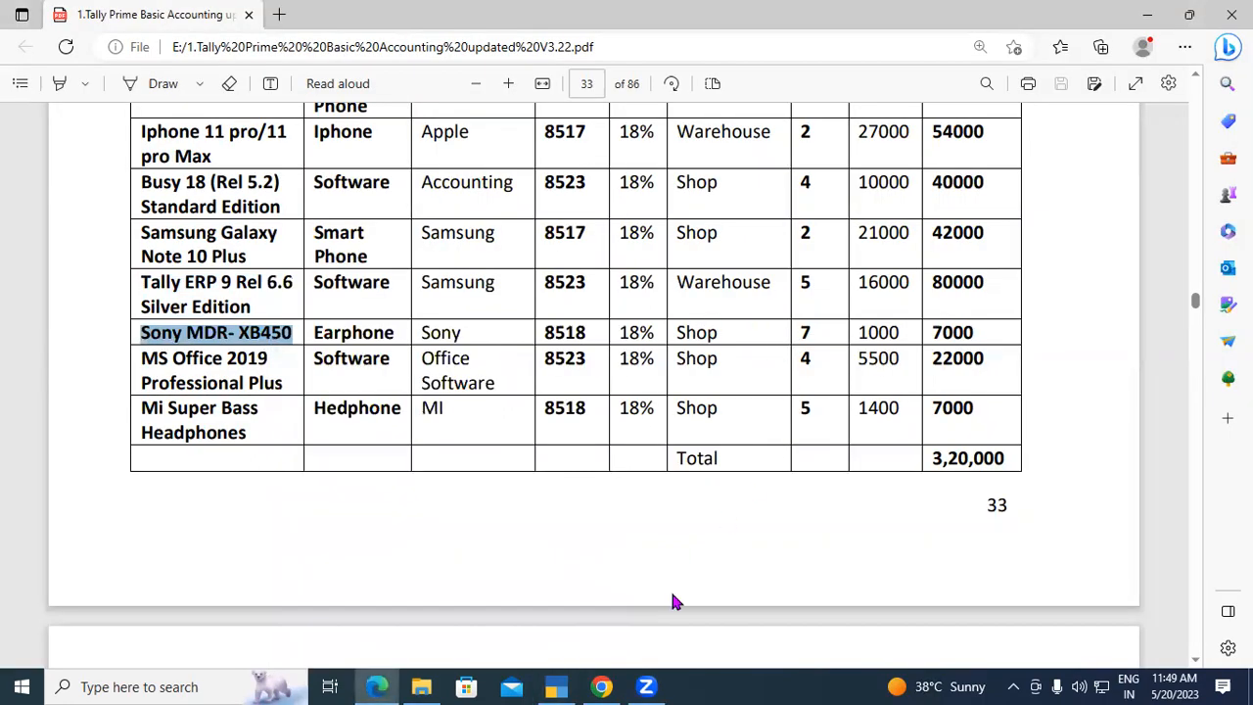
pyautogui.moveTo(565, 685)
pyautogui.click(589, 625)
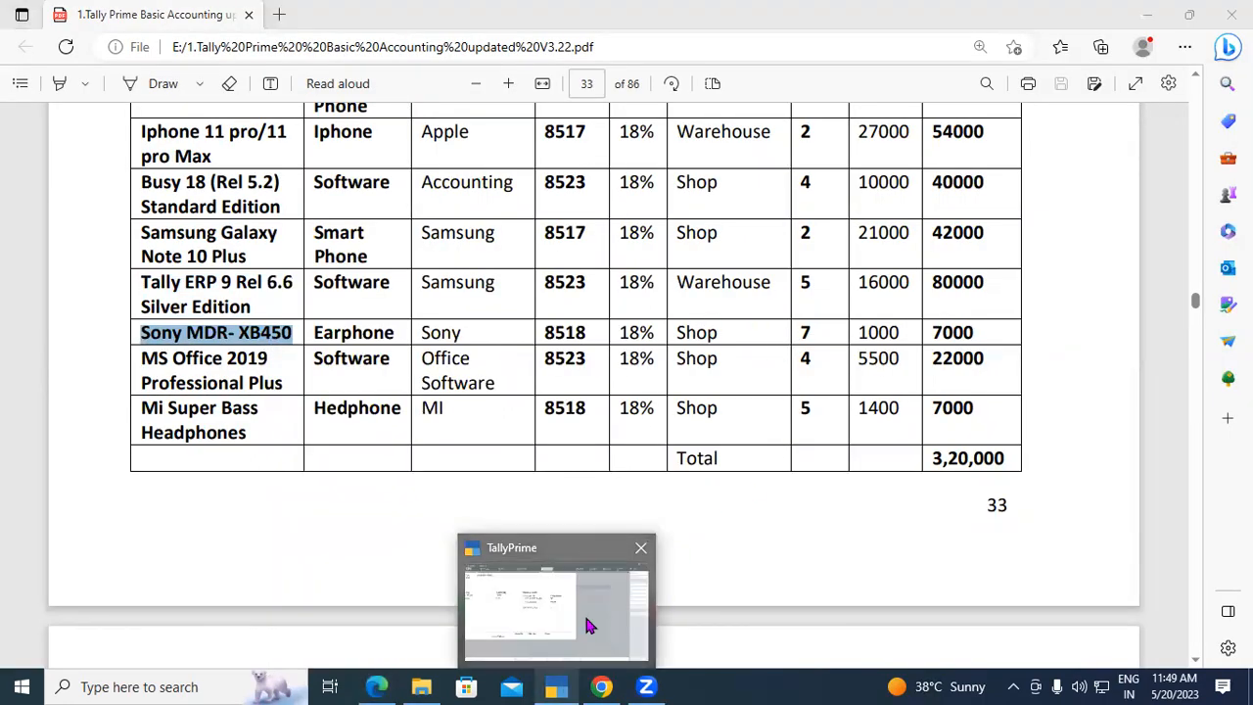
pyautogui.write('7')
pyautogui.press('Return')
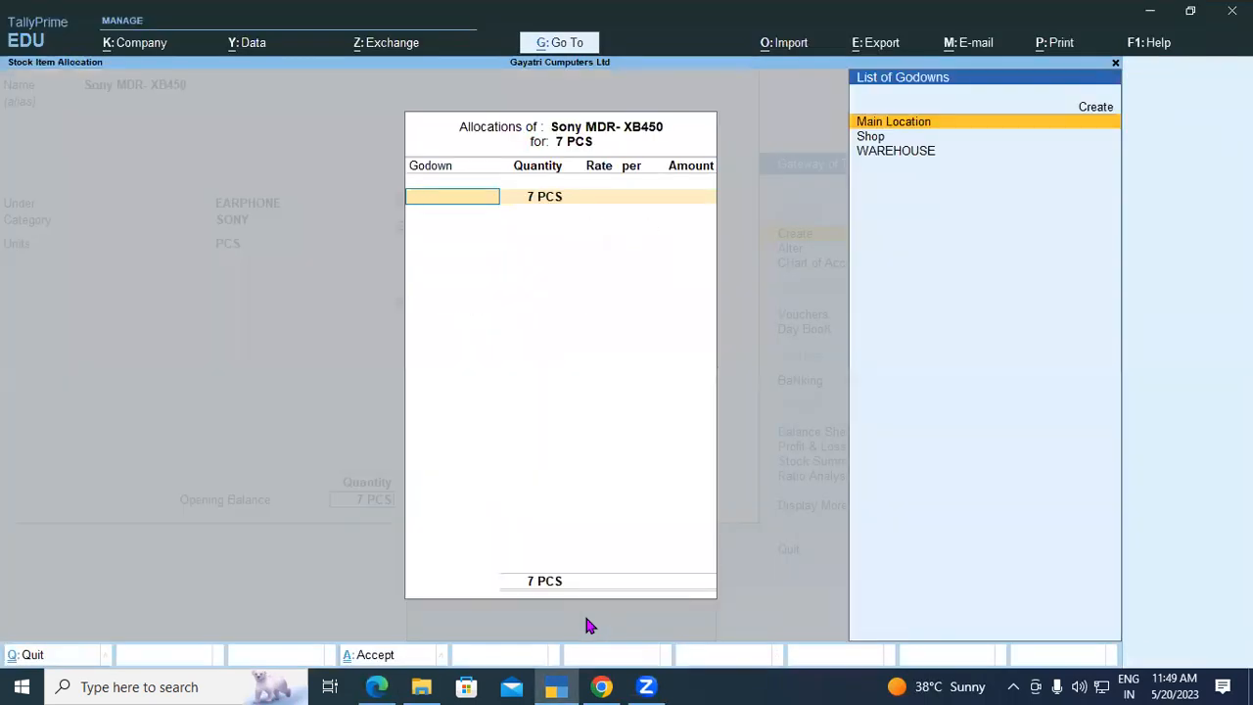
# Step: Allocate the Sony item's 7 PCS to the Shop godown at a rate of 1000 and save the item
pyautogui.press('Down')
pyautogui.press('Return')
pyautogui.press('Return')
pyautogui.write('1000')
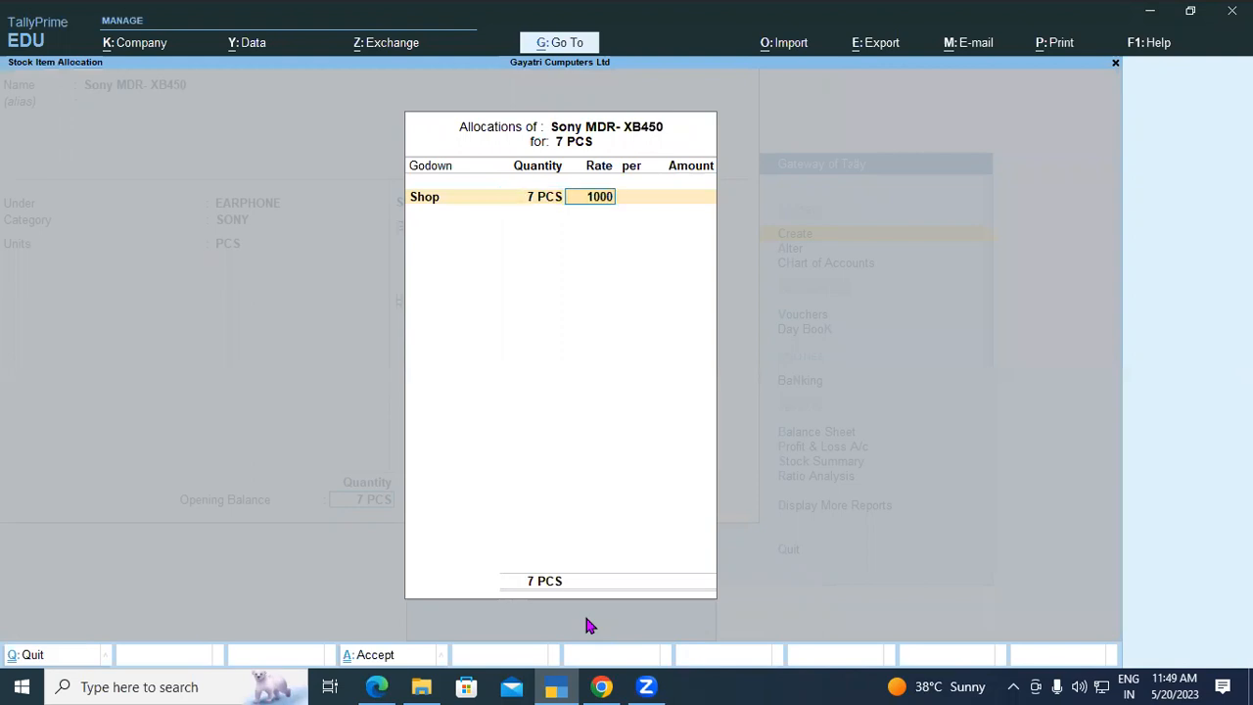
pyautogui.press('Return')
pyautogui.press('Return')
pyautogui.press('Return')
pyautogui.press('Return')
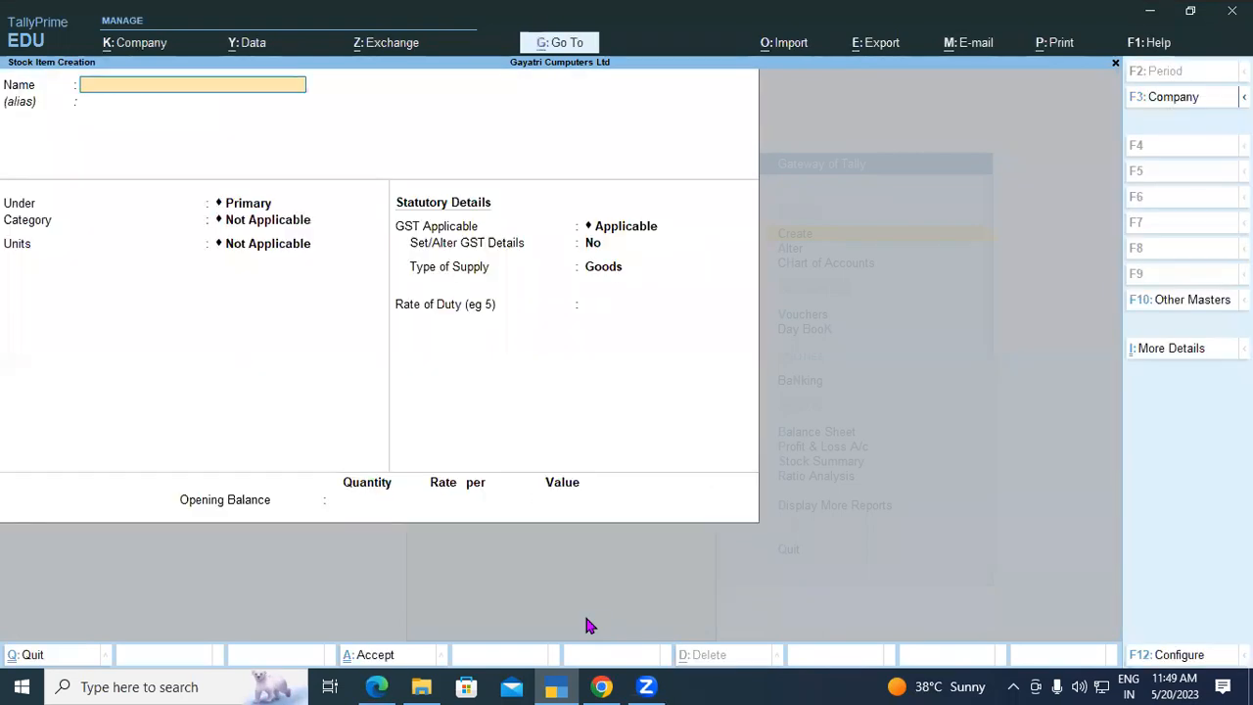
# Step: Copy MS Office 2019 Professional Plus from the PDF table as the next TallyPrime stock item's name and place it under SOFTWARE
pyautogui.click(376, 686)
pyautogui.moveTo(141, 359); pyautogui.dragTo(284, 384)
pyautogui.rightClick(241, 378)
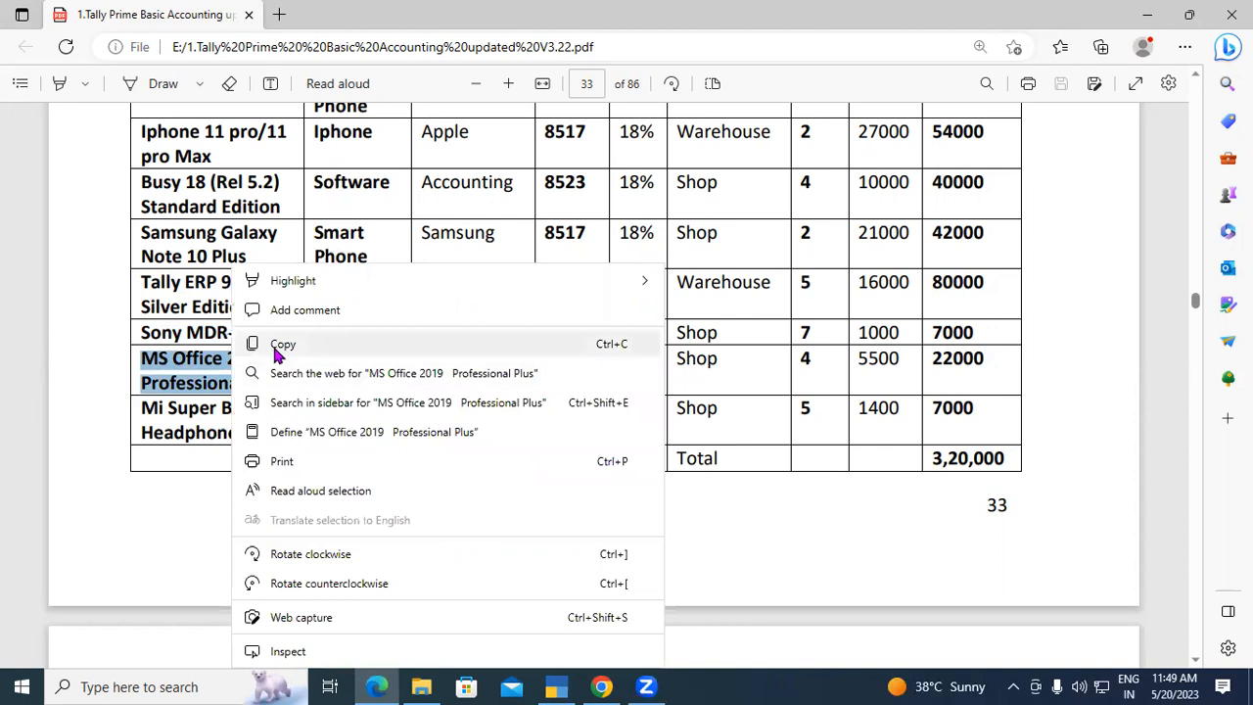
pyautogui.click(279, 345)
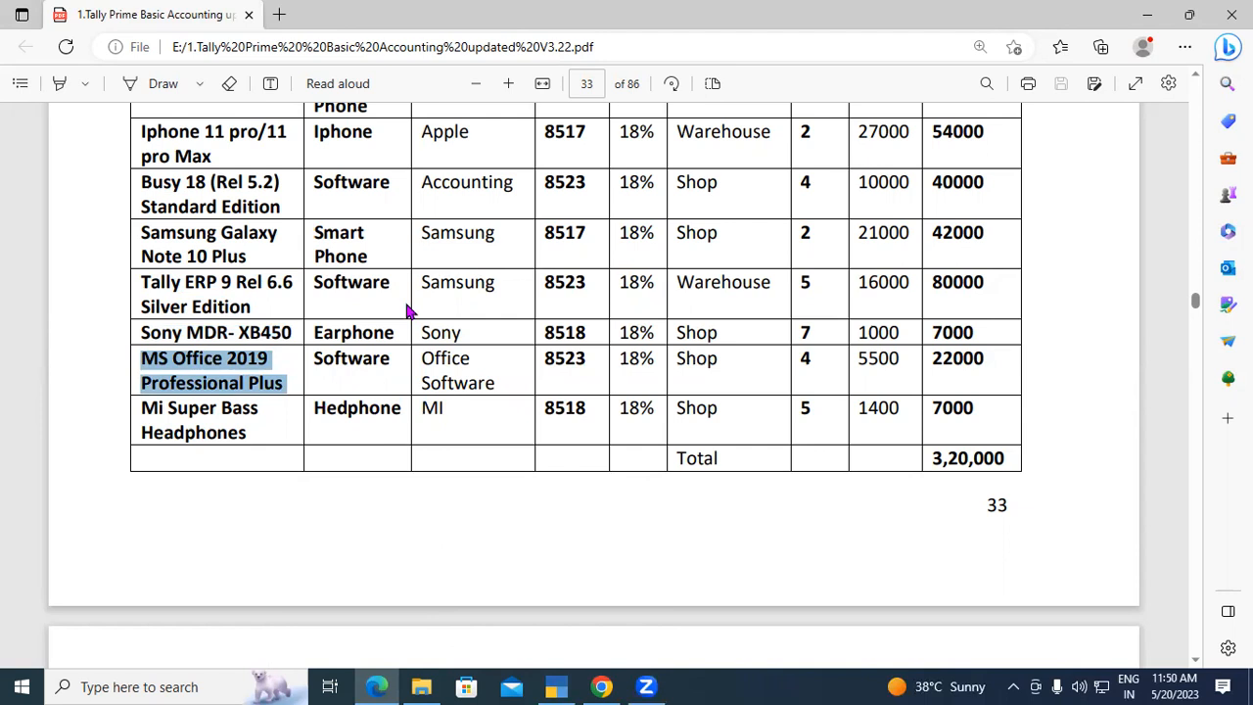
pyautogui.hotkey('alt', 'Tab')
pyautogui.hotkey('ctrl', 'v')
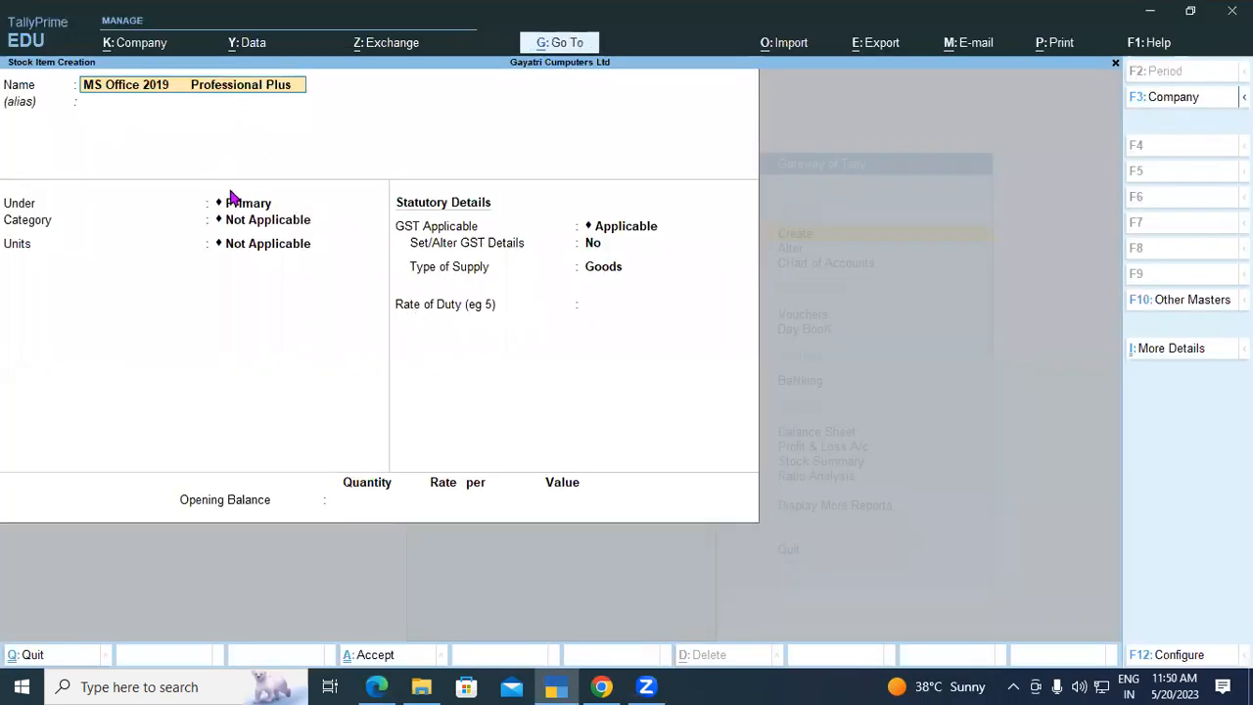
pyautogui.press('Return')
pyautogui.press('Return')
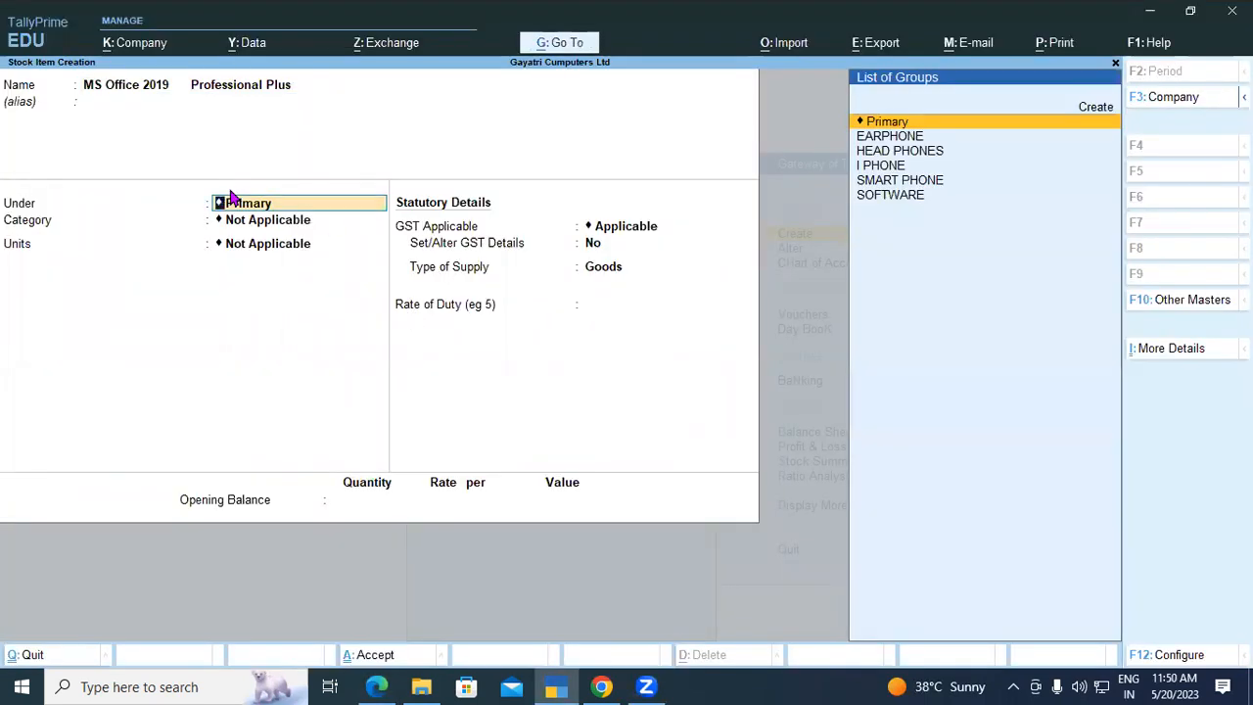
pyautogui.write('so')
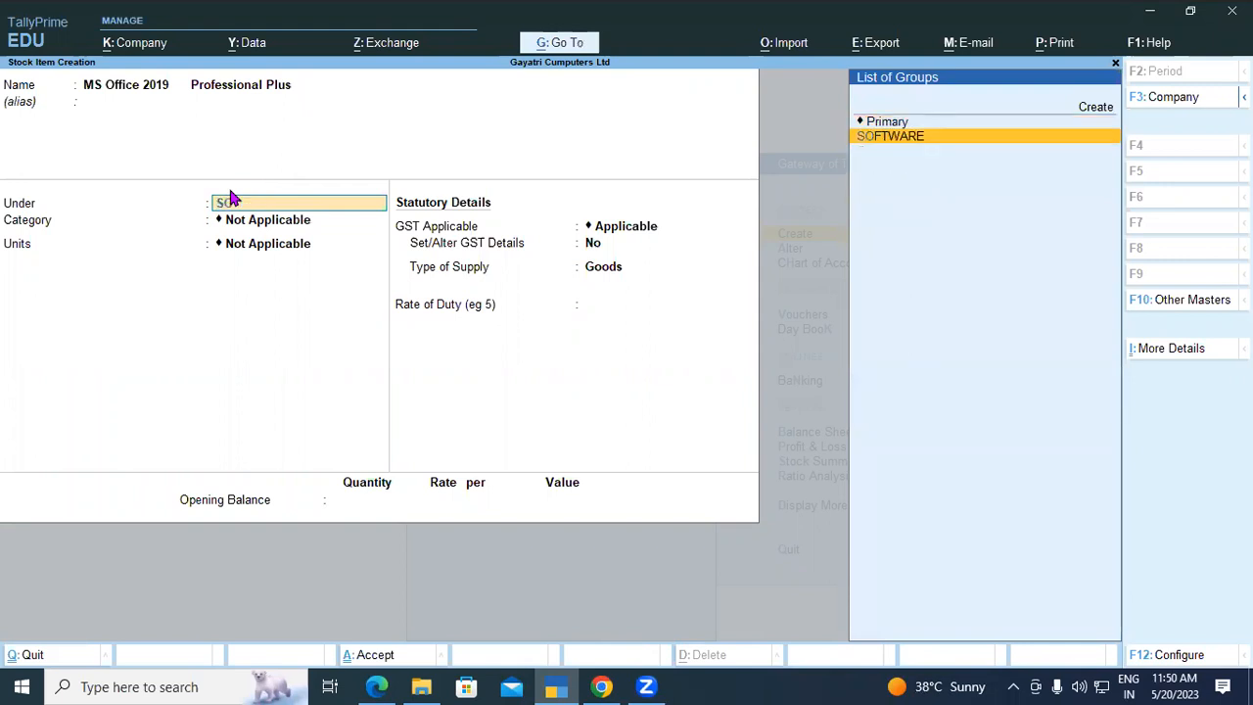
pyautogui.press('Return')
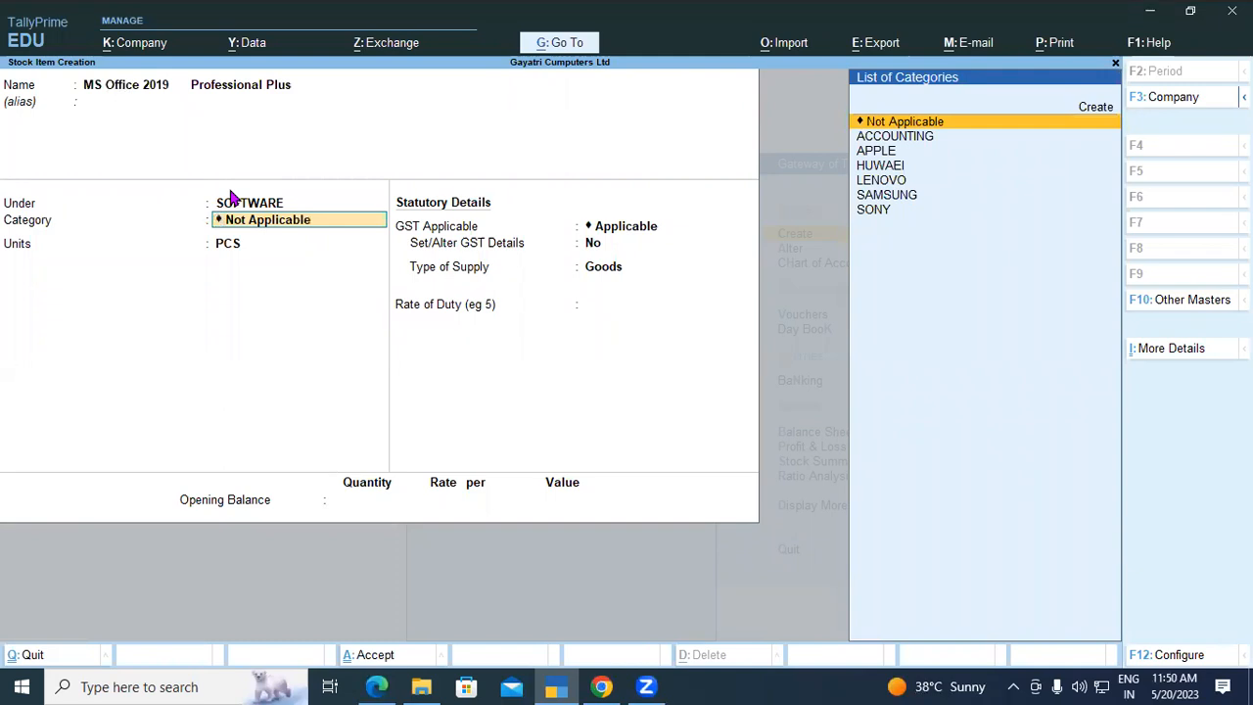
# Step: Create stock category OFFICE SOFTWARE under Primary and assign it to the MS Office 2019 item
pyautogui.hotkey('alt', 'c')
pyautogui.write('OFFICE SOFTWARE')
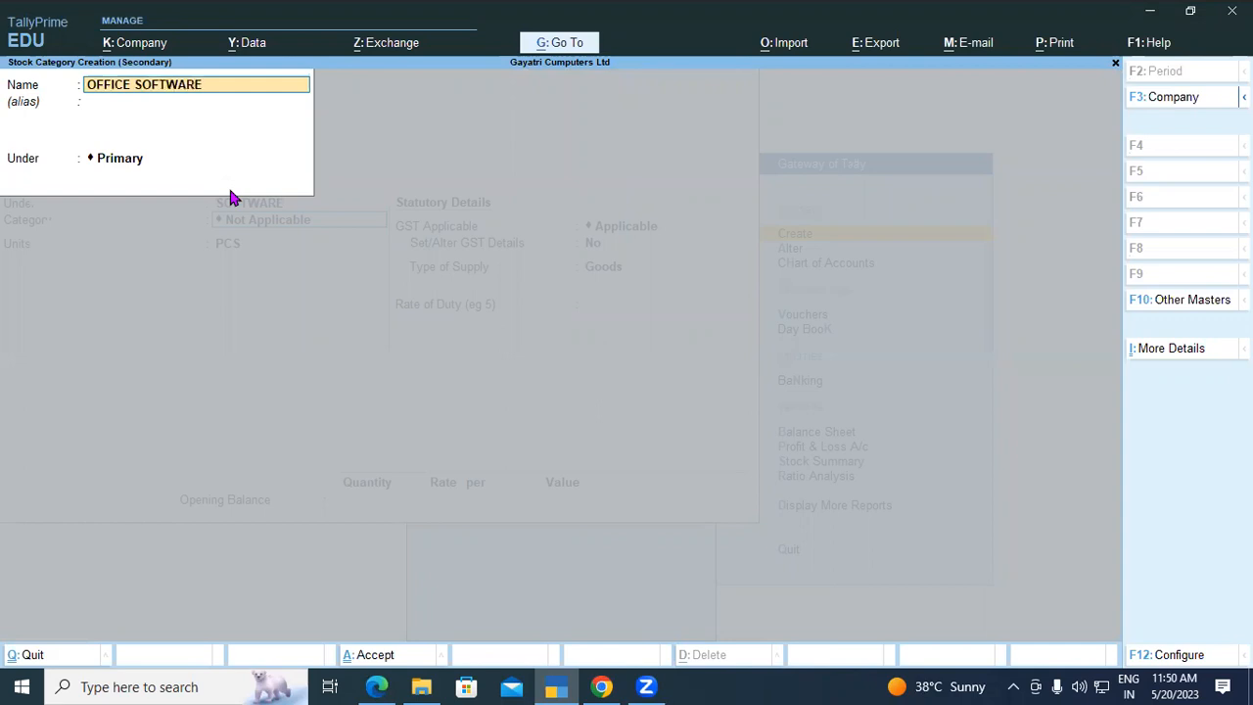
pyautogui.press('Return')
pyautogui.press('Return')
pyautogui.press('Return')
pyautogui.press('Return')
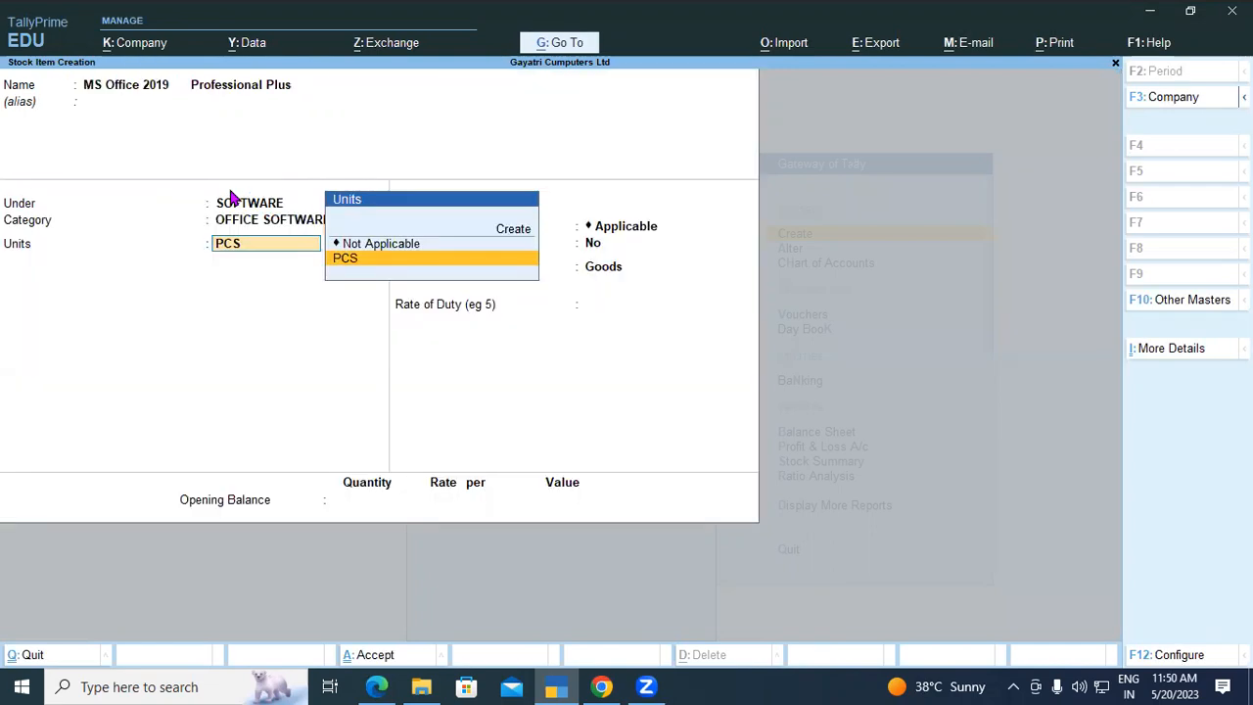
# Step: Set the MS Office 2019 item's unit to PCS, keep the statutory defaults and enter an opening quantity of 4
pyautogui.press('Return')
pyautogui.press('Return')
pyautogui.press('Return')
pyautogui.press('Return')
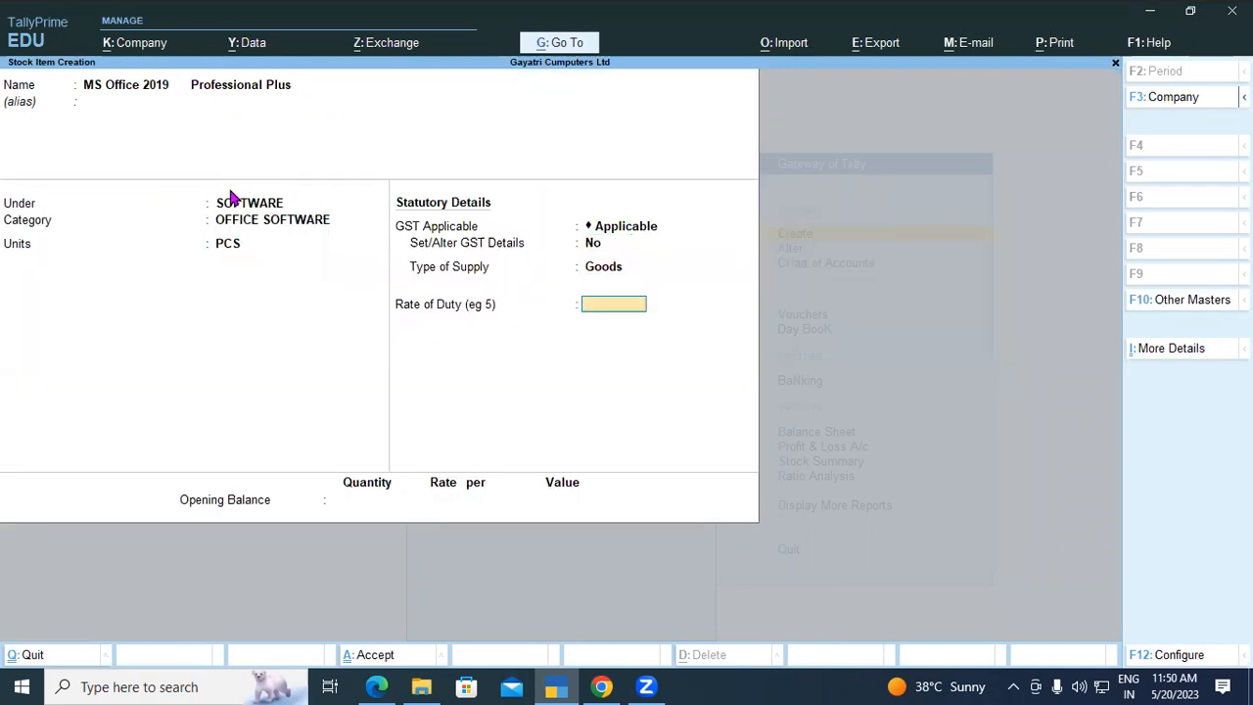
pyautogui.press('Return')
pyautogui.write('4')
pyautogui.press('Return')
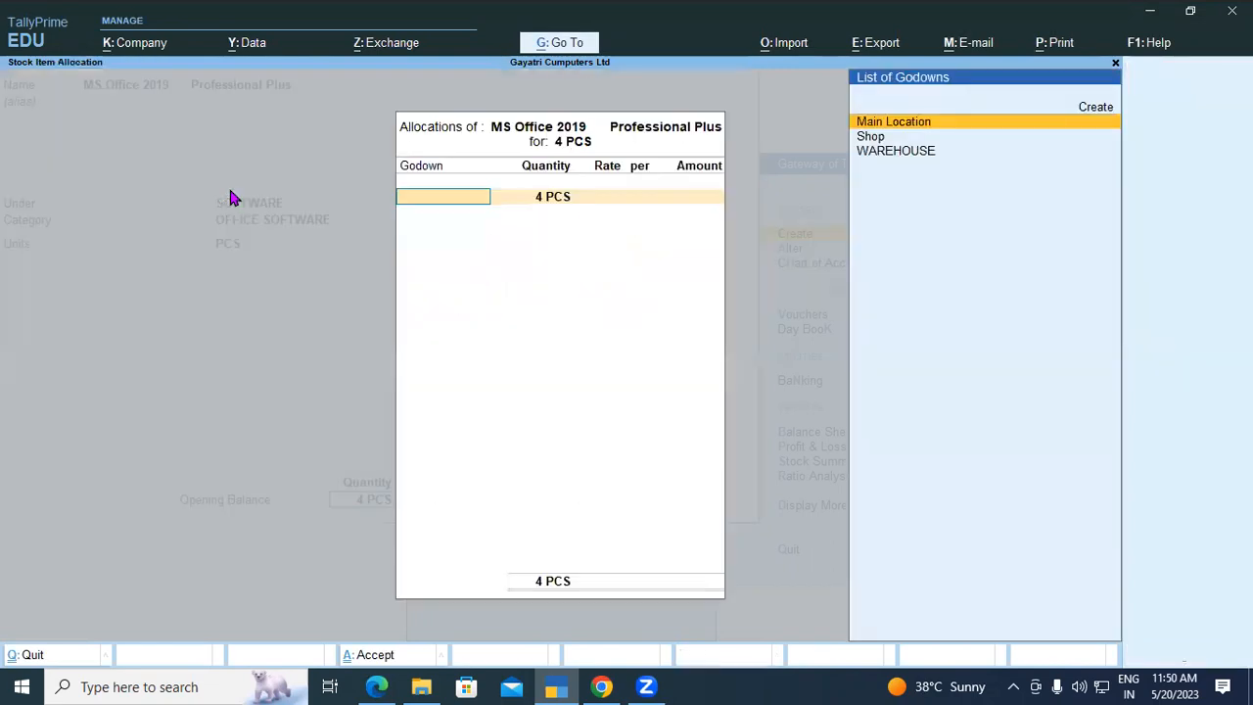
# Step: Check the MS Office row in the PDF table, allocate its 4 PCS to the Shop godown at a rate of 5500 and save the item
pyautogui.click(376, 686)
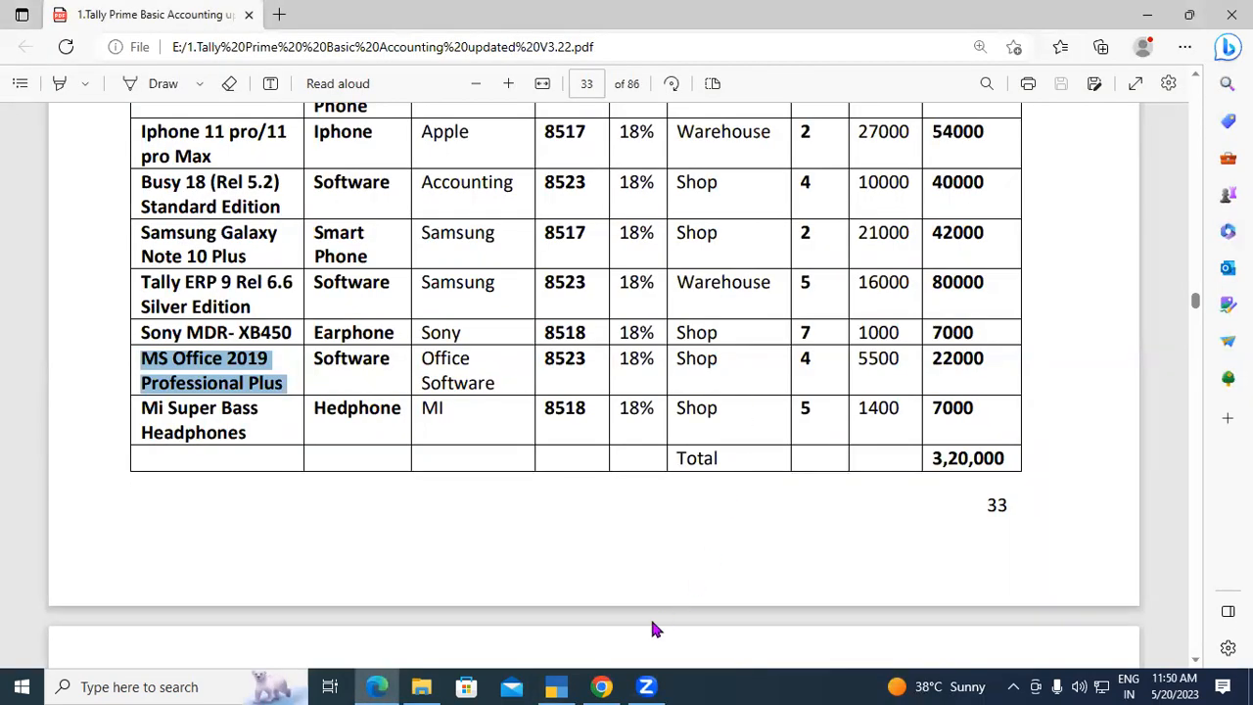
pyautogui.click(556, 686)
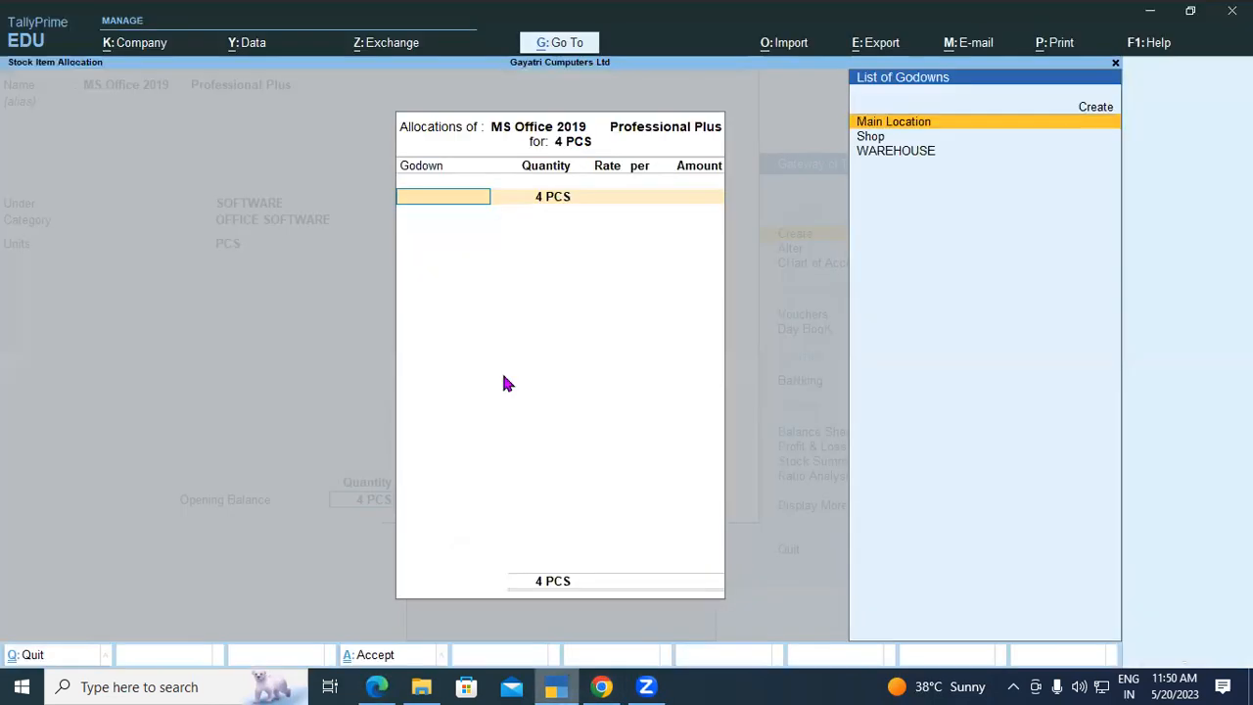
pyautogui.write('s')
pyautogui.press('Return')
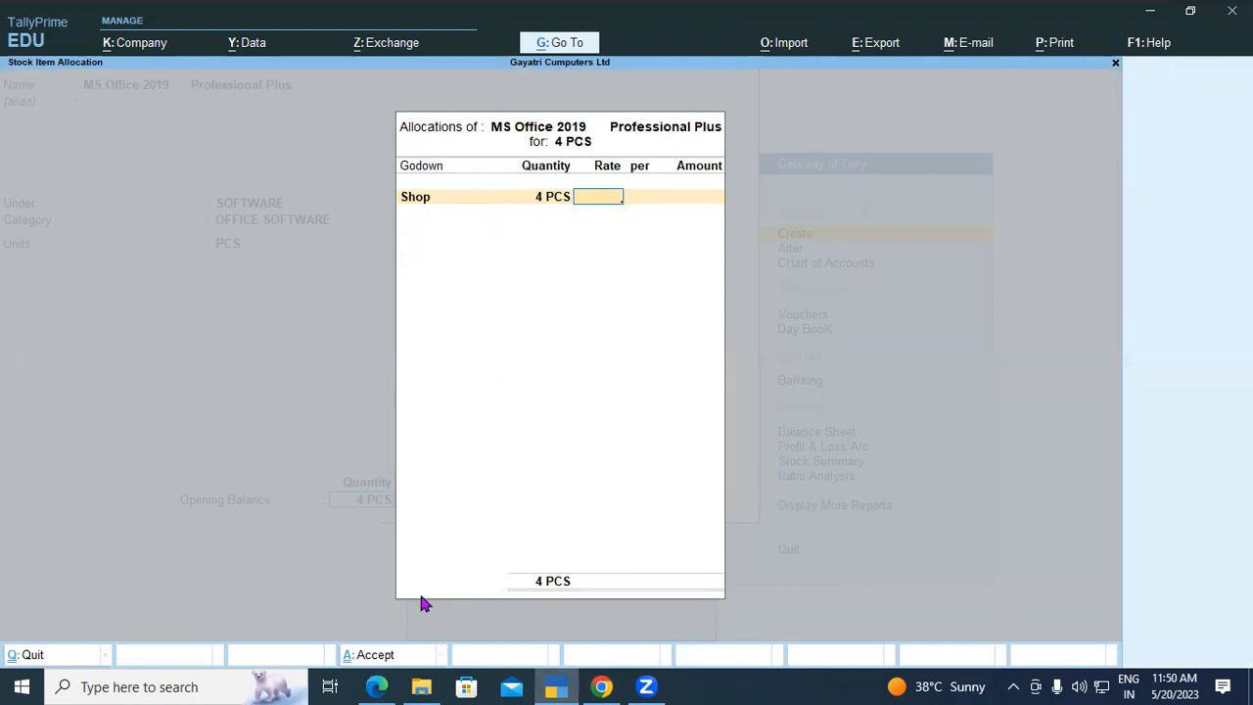
pyautogui.hotkey('alt', 'Tab')
pyautogui.click(556, 686)
pyautogui.write('5500')
pyautogui.press('Return')
pyautogui.press('Return')
pyautogui.press('Return')
pyautogui.press('Return')
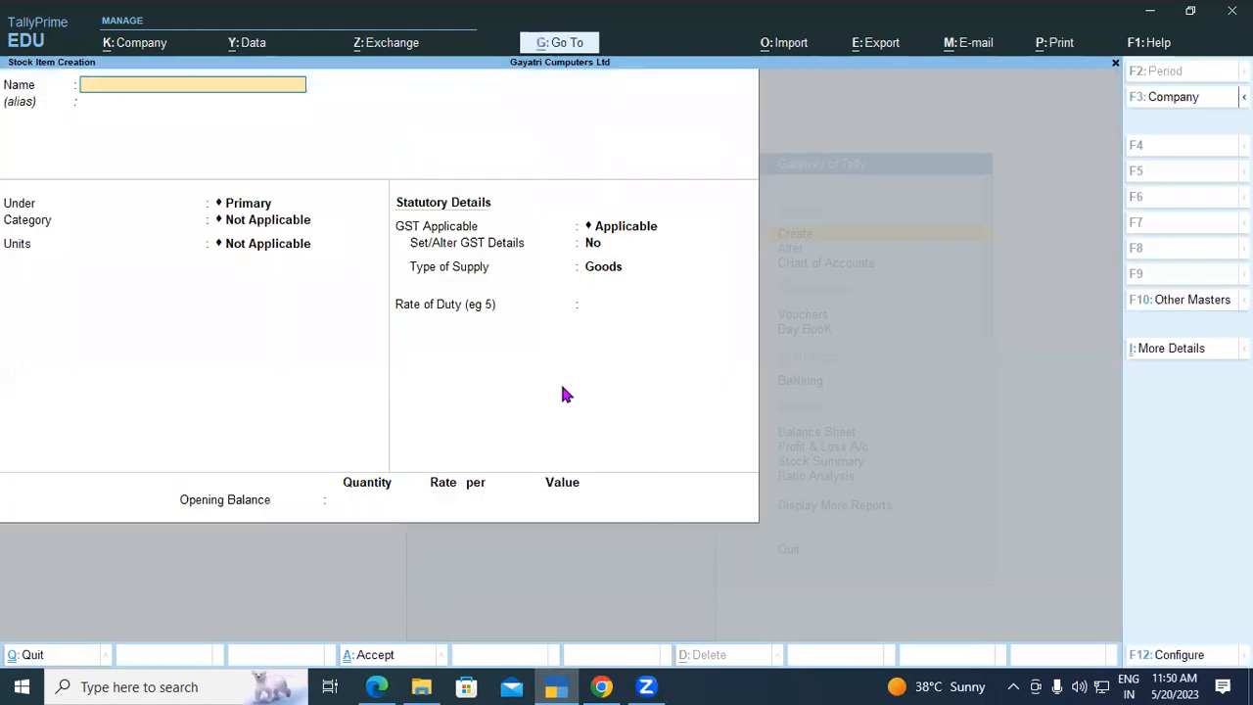
# Step: Copy Mi Super Bass Headphones from the PDF table as the next TallyPrime stock item's name and place it under HEAD PHONES
pyautogui.click(387, 687)
pyautogui.moveTo(140, 407); pyautogui.dragTo(259, 431)
pyautogui.click(257, 431)
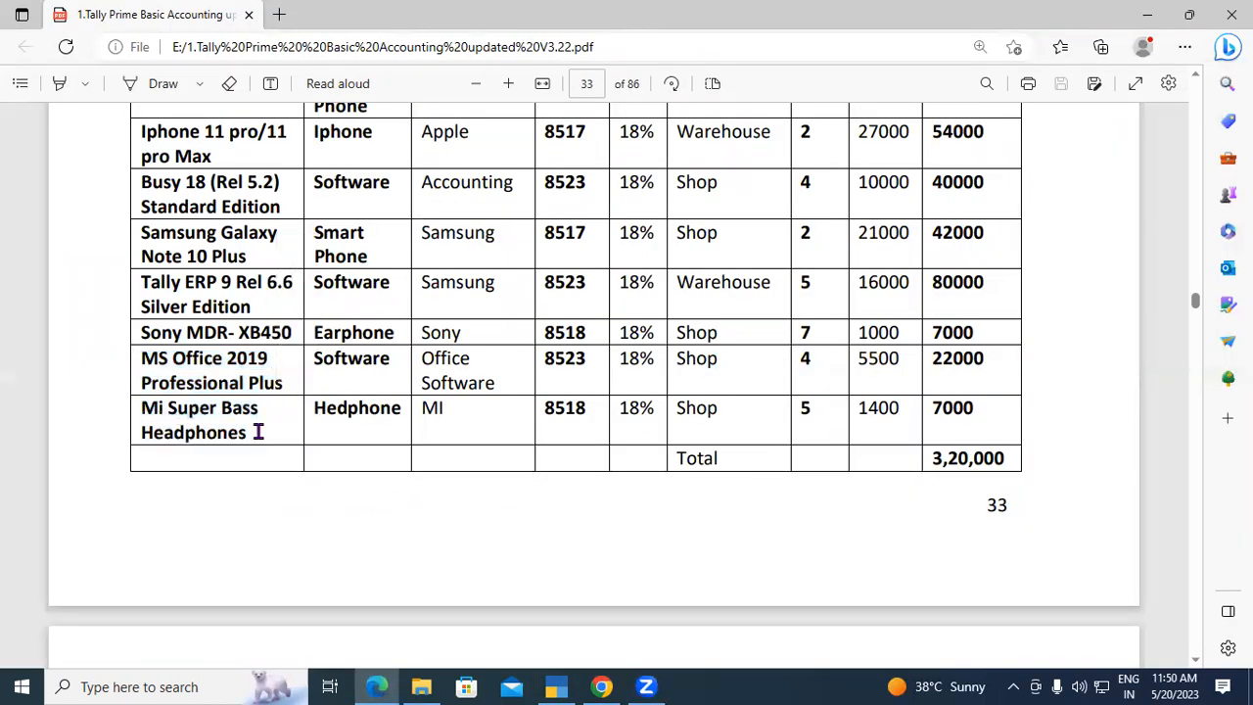
pyautogui.moveTo(140, 407); pyautogui.dragTo(253, 433)
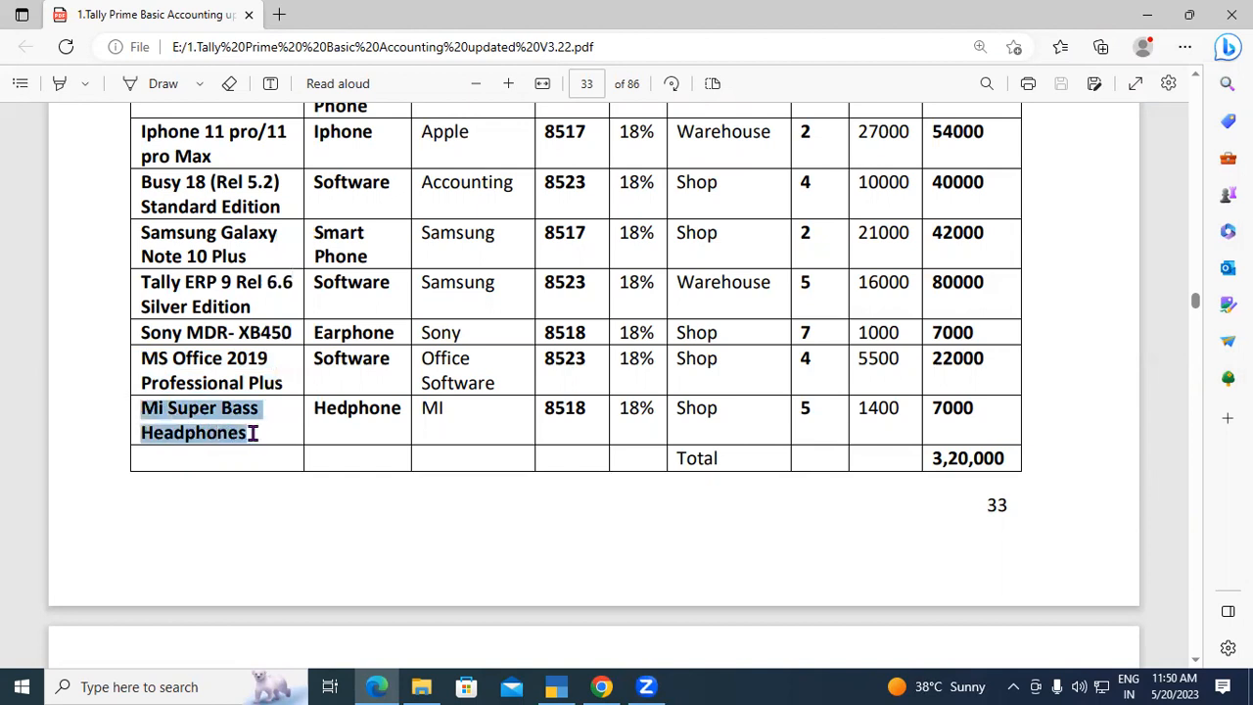
pyautogui.rightClick(212, 415)
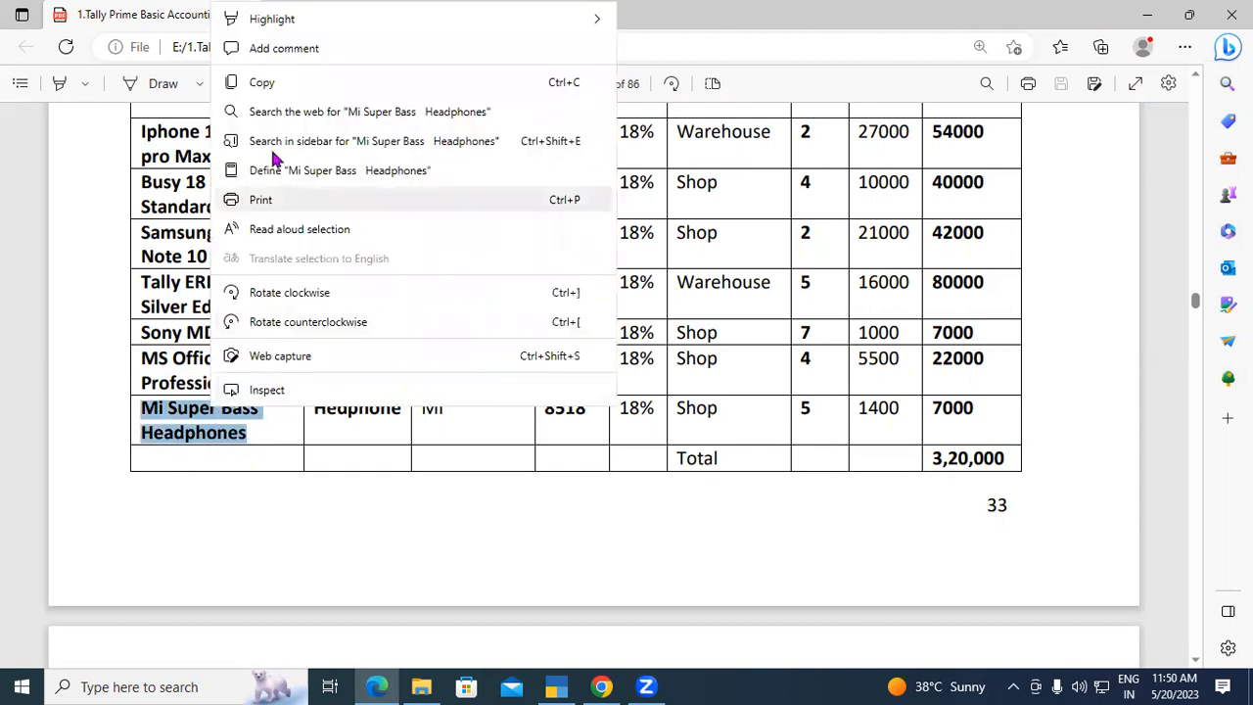
pyautogui.click(264, 82)
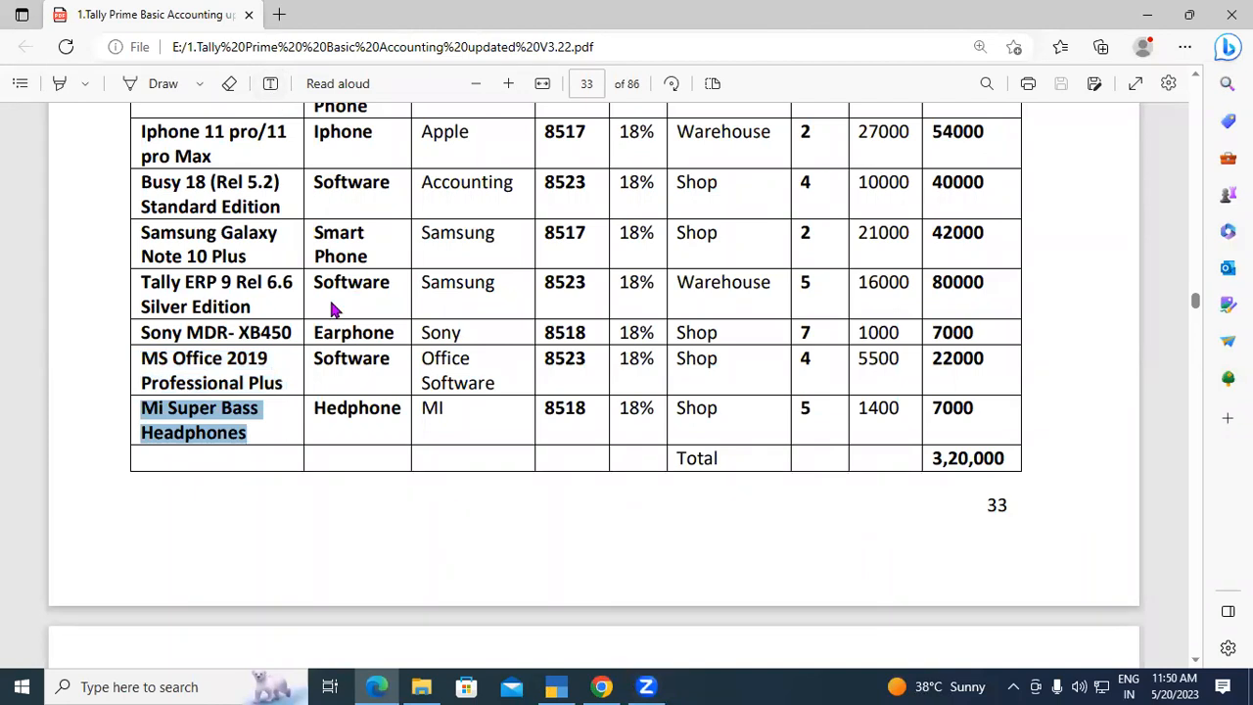
pyautogui.hotkey('alt', 'Tab')
pyautogui.hotkey('ctrl', 'v')
pyautogui.press('Return')
pyautogui.press('Return')
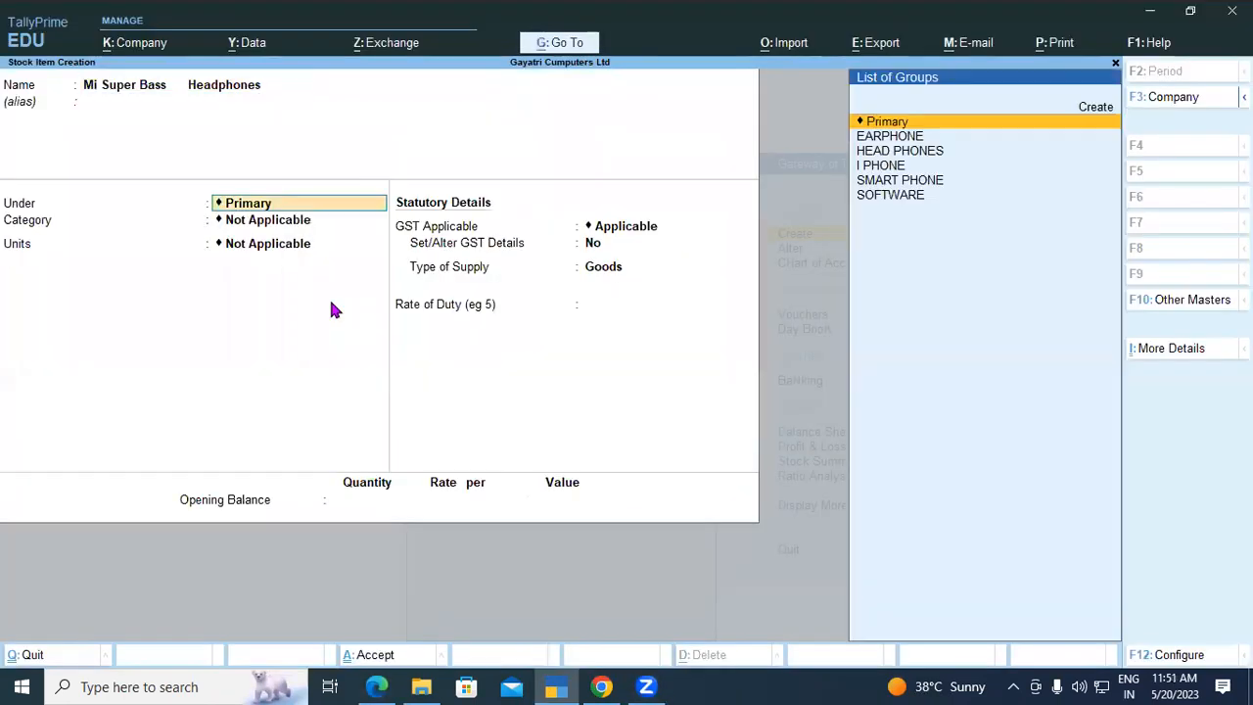
pyautogui.write('HEAD')
pyautogui.press('Return')
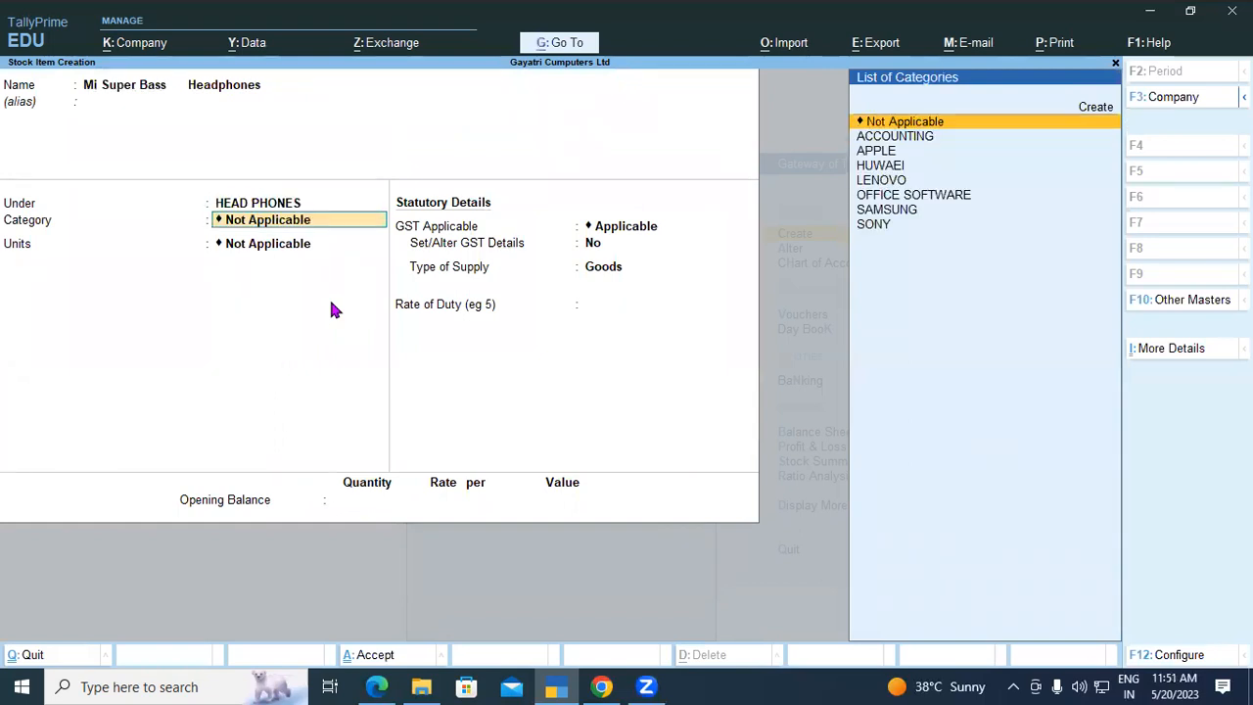
# Step: Check the headphones' category in the PDF table, then create stock category MI in TallyPrime and assign it to the item
pyautogui.click(375, 686)
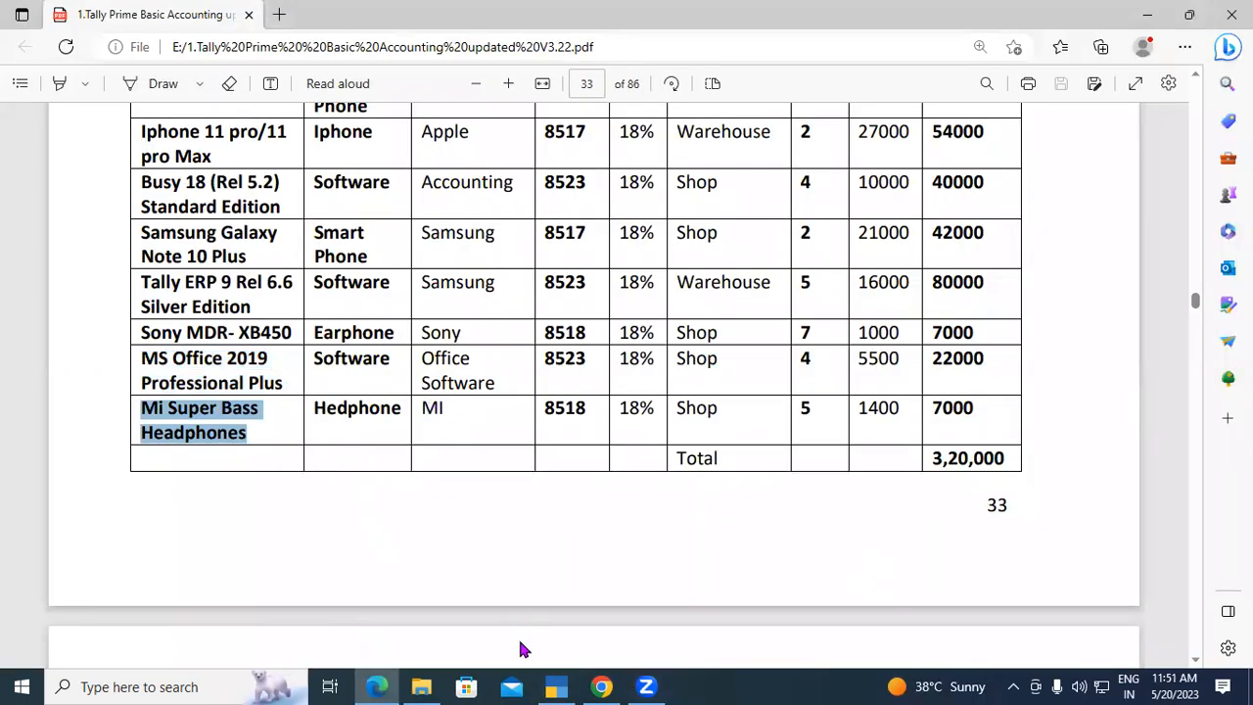
pyautogui.click(558, 686)
pyautogui.hotkey('alt', 'c')
pyautogui.write('MI')
pyautogui.press('Return')
pyautogui.press('Return')
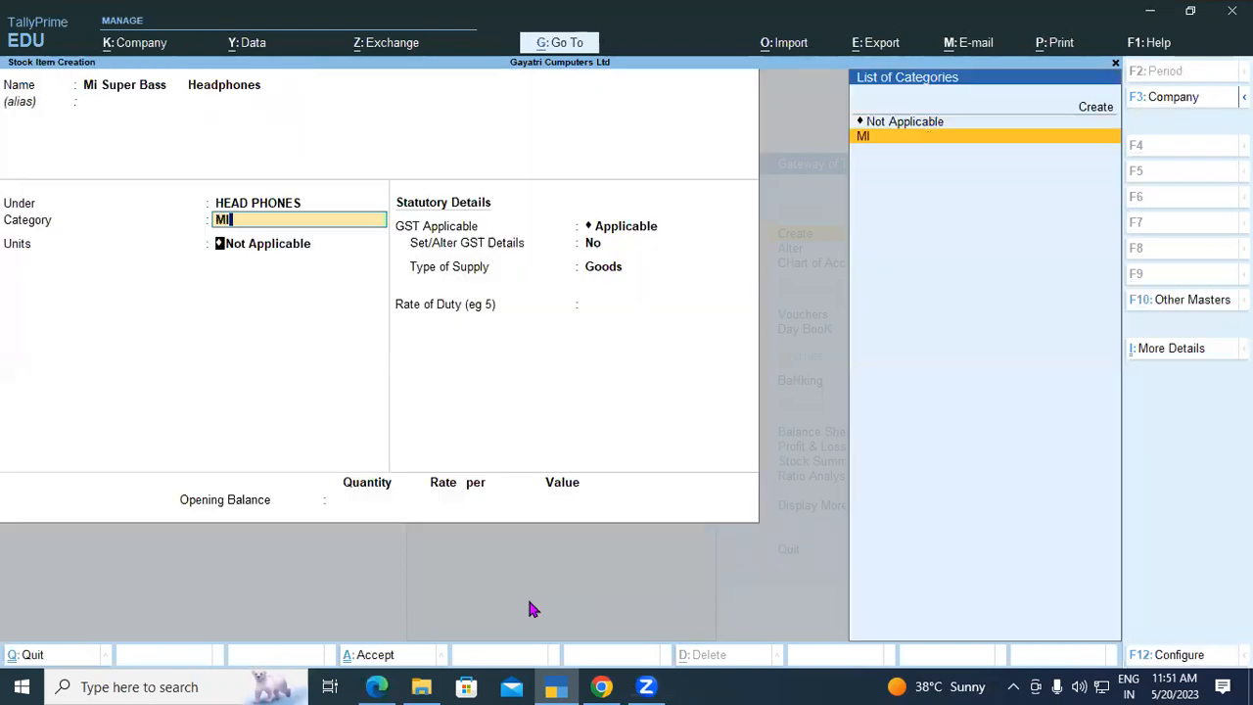
pyautogui.press('Return')
pyautogui.press('BackSpace')
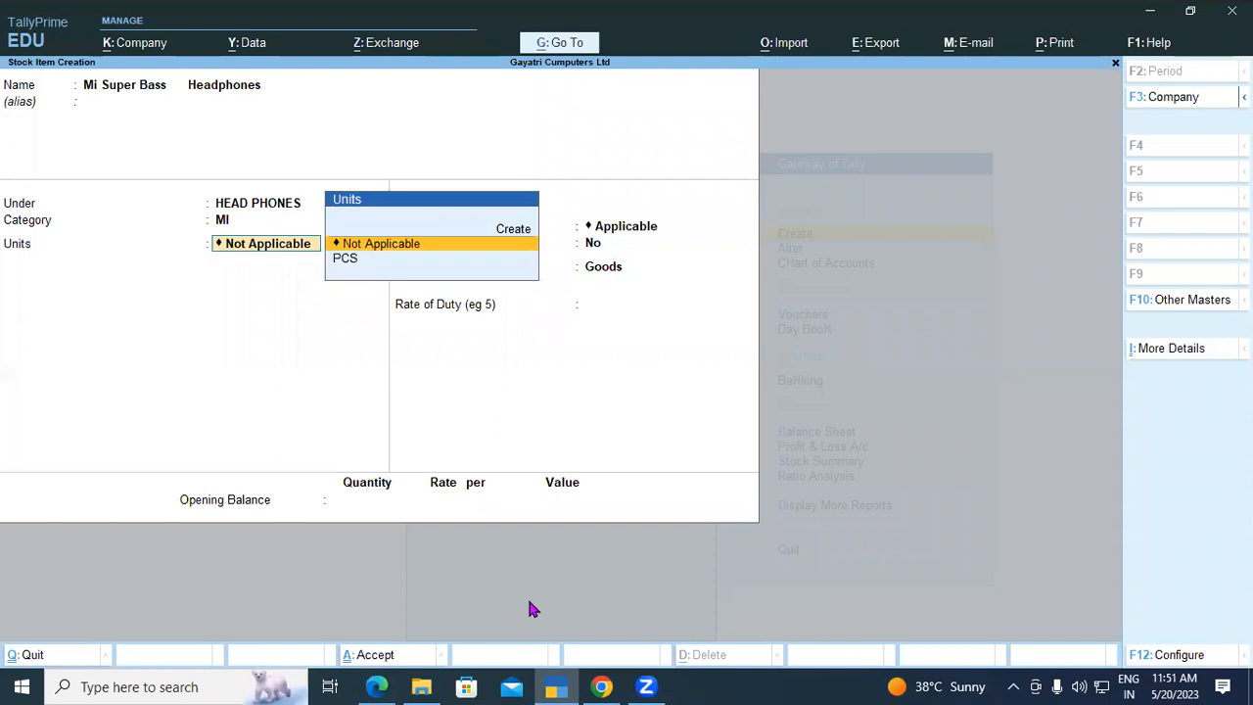
# Step: Set the Mi Super Bass Headphones' unit to PCS and enter the opening quantity of 5 from the PDF table
pyautogui.press('Down')
pyautogui.press('Return')
pyautogui.press('Return')
pyautogui.press('Return')
pyautogui.press('Return')
pyautogui.press('Return')
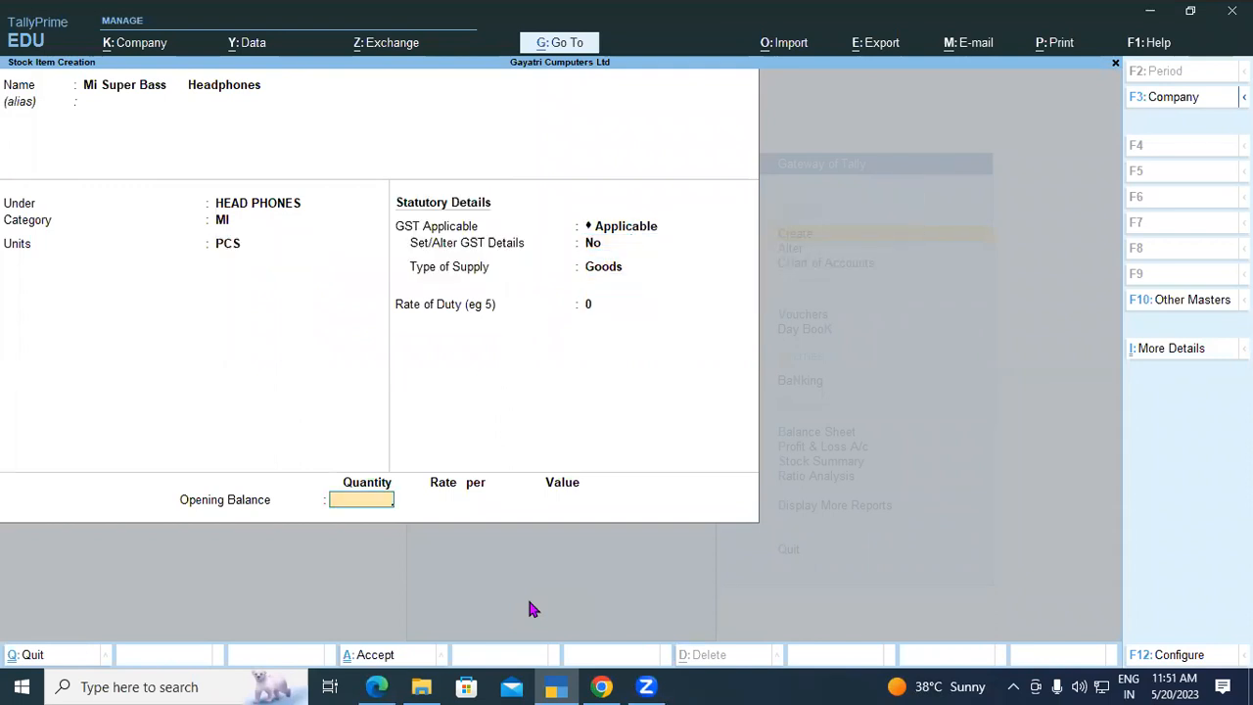
pyautogui.click(376, 685)
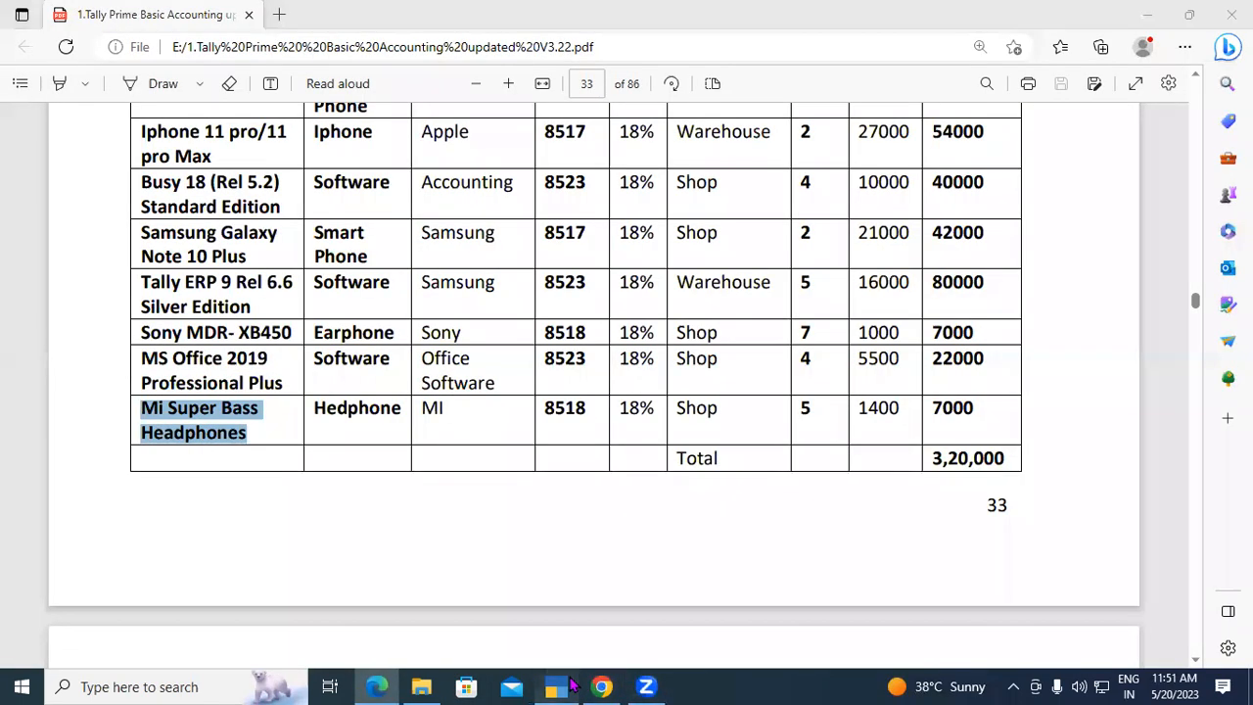
pyautogui.click(570, 686)
pyautogui.write('5')
pyautogui.press('Return')
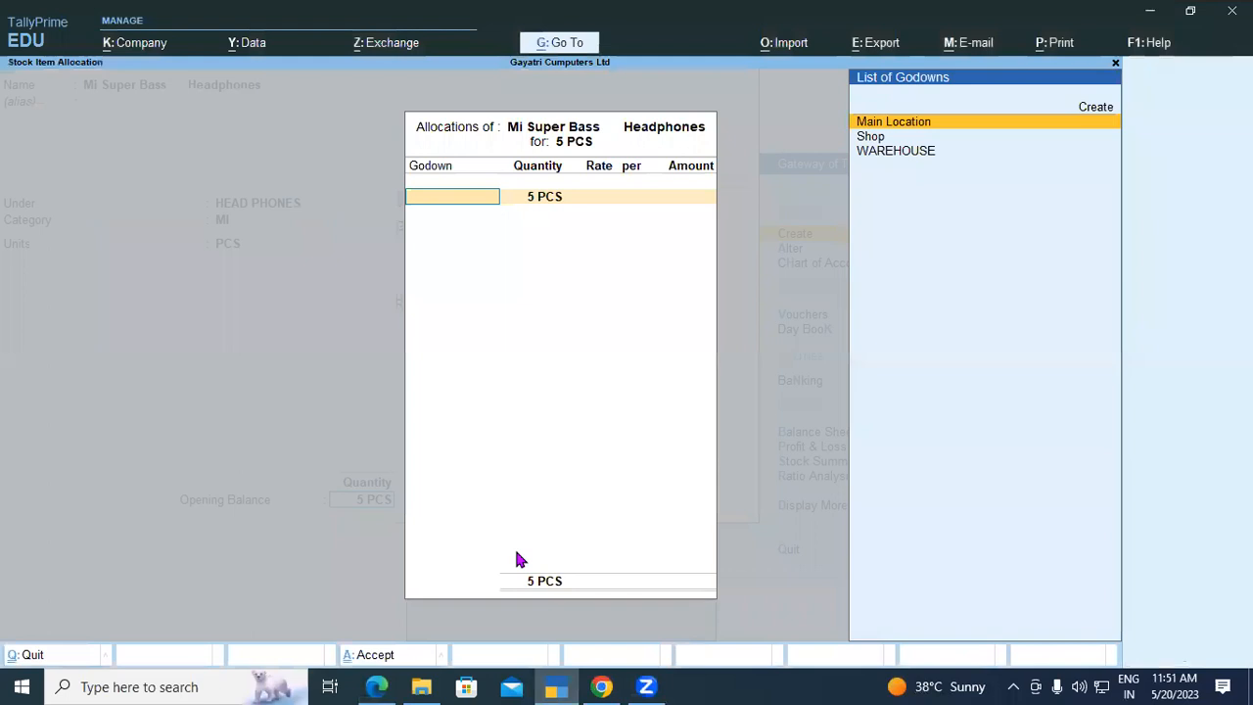
# Step: Allocate the Mi Super Bass Headphones' 5 PCS to the Shop godown at a rate of 1400 and save the item
pyautogui.click(558, 687)
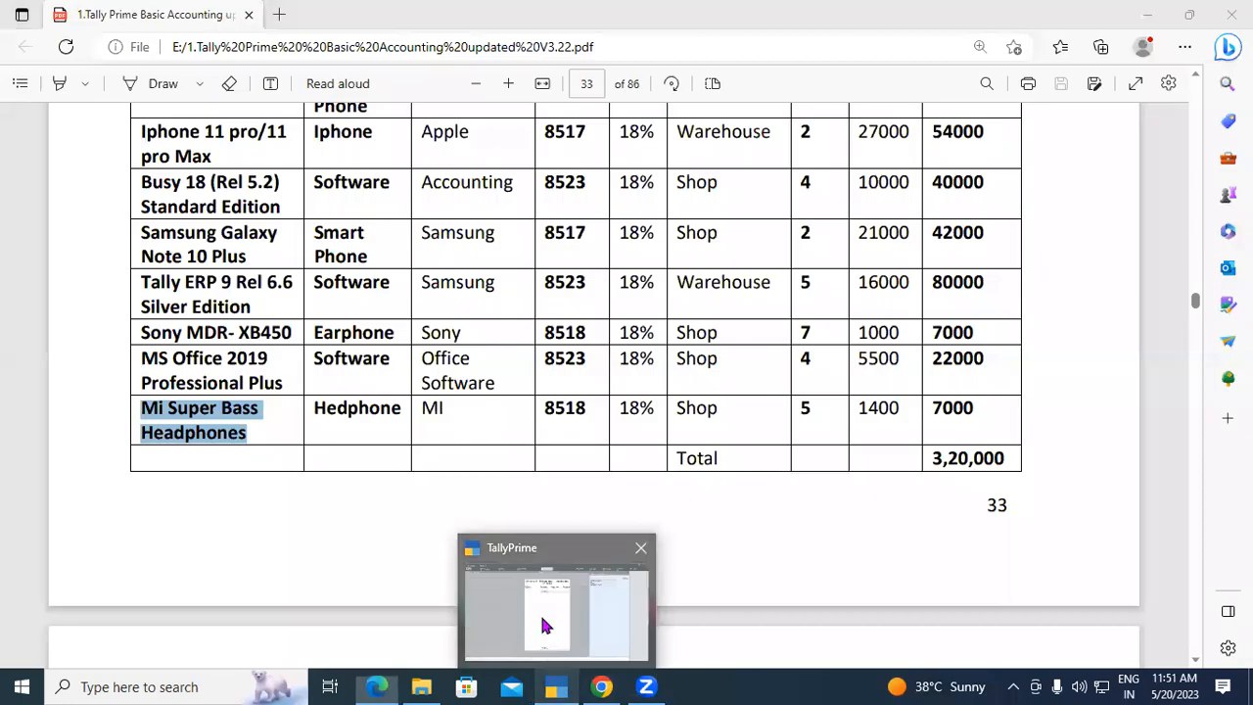
pyautogui.click(543, 621)
pyautogui.write('Shop')
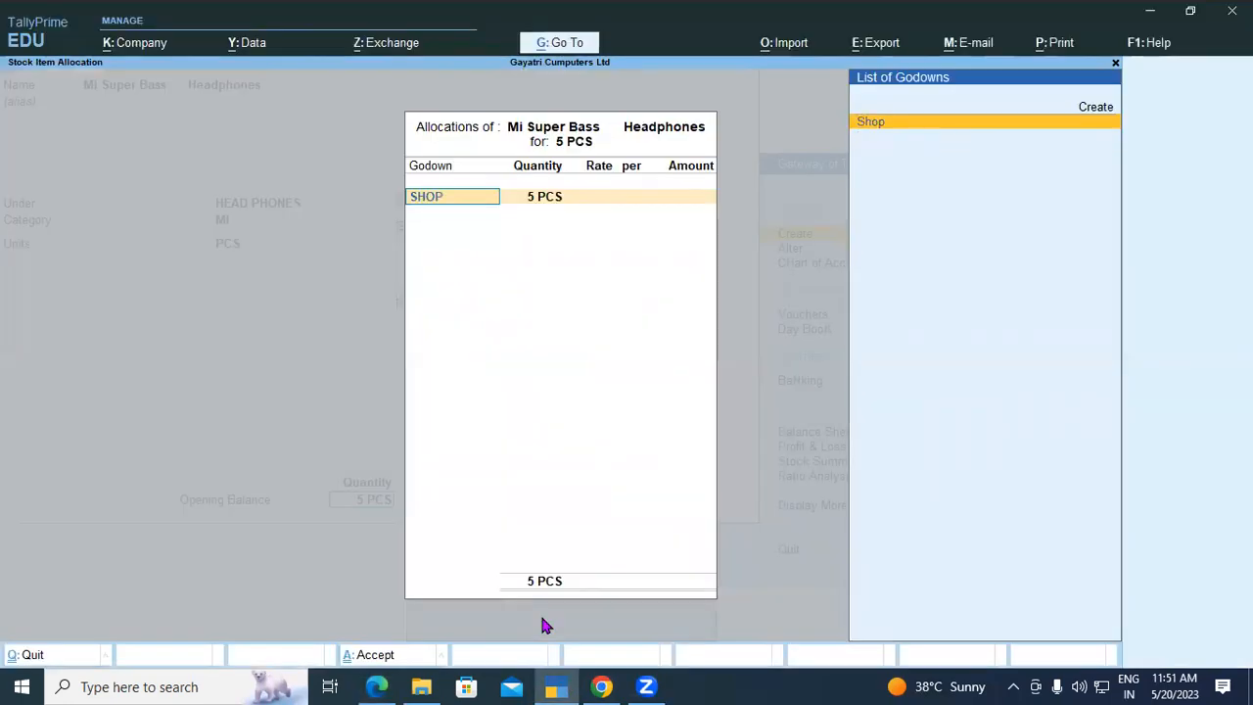
pyautogui.press('Return')
pyautogui.press('Return')
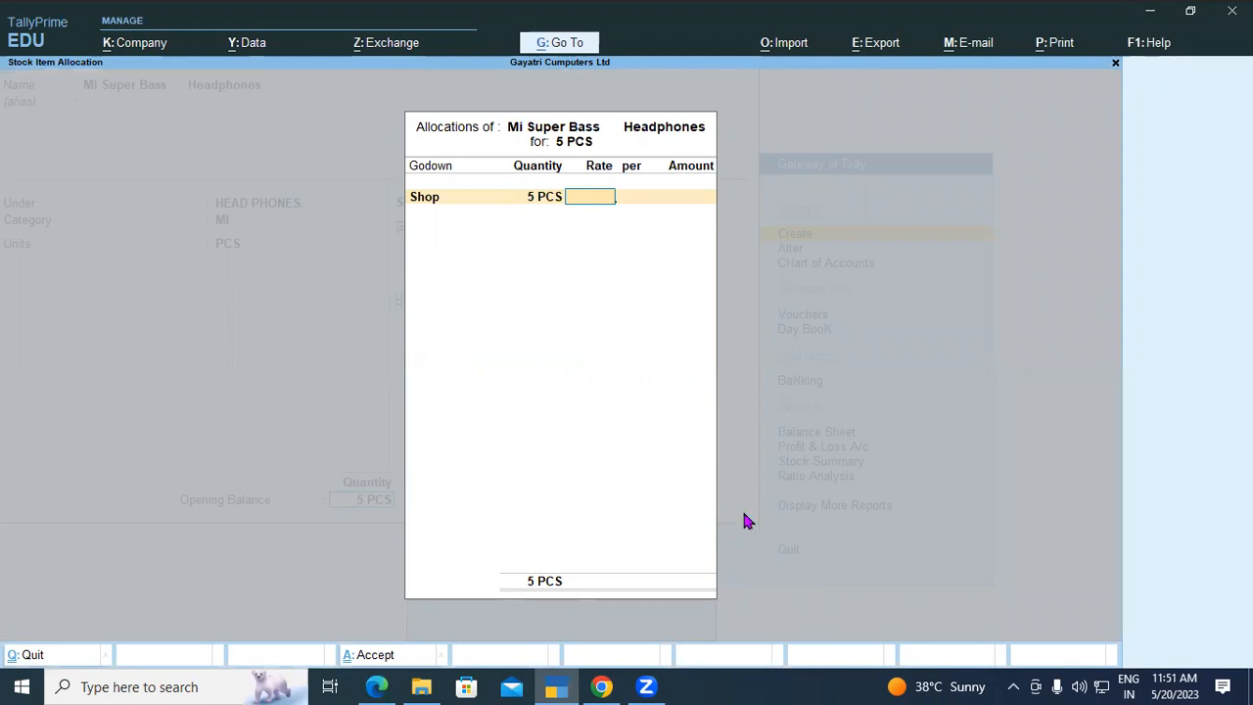
pyautogui.write('1400')
pyautogui.press('Return')
pyautogui.press('Return')
pyautogui.press('Return')
pyautogui.press('Return')
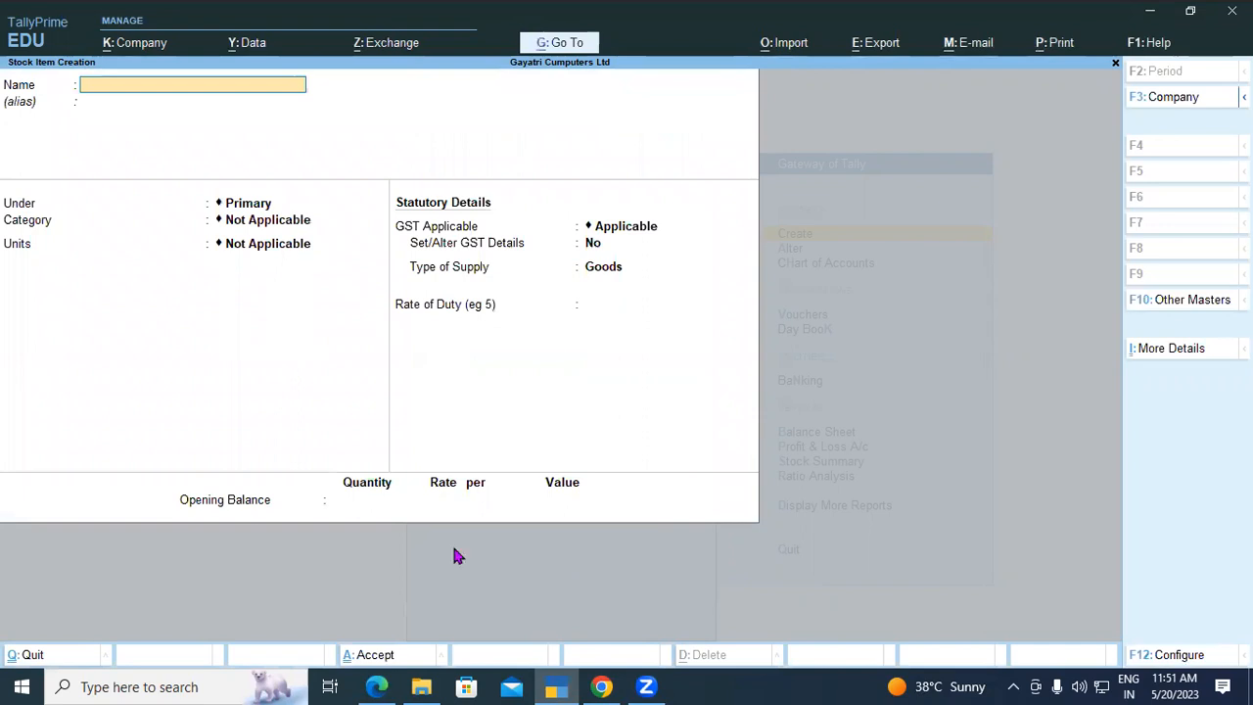
# Step: Switch to the PDF and read the stock group creation instructions and the Lab Practices 03 closing stock table
pyautogui.hotkey('alt', 'Tab')
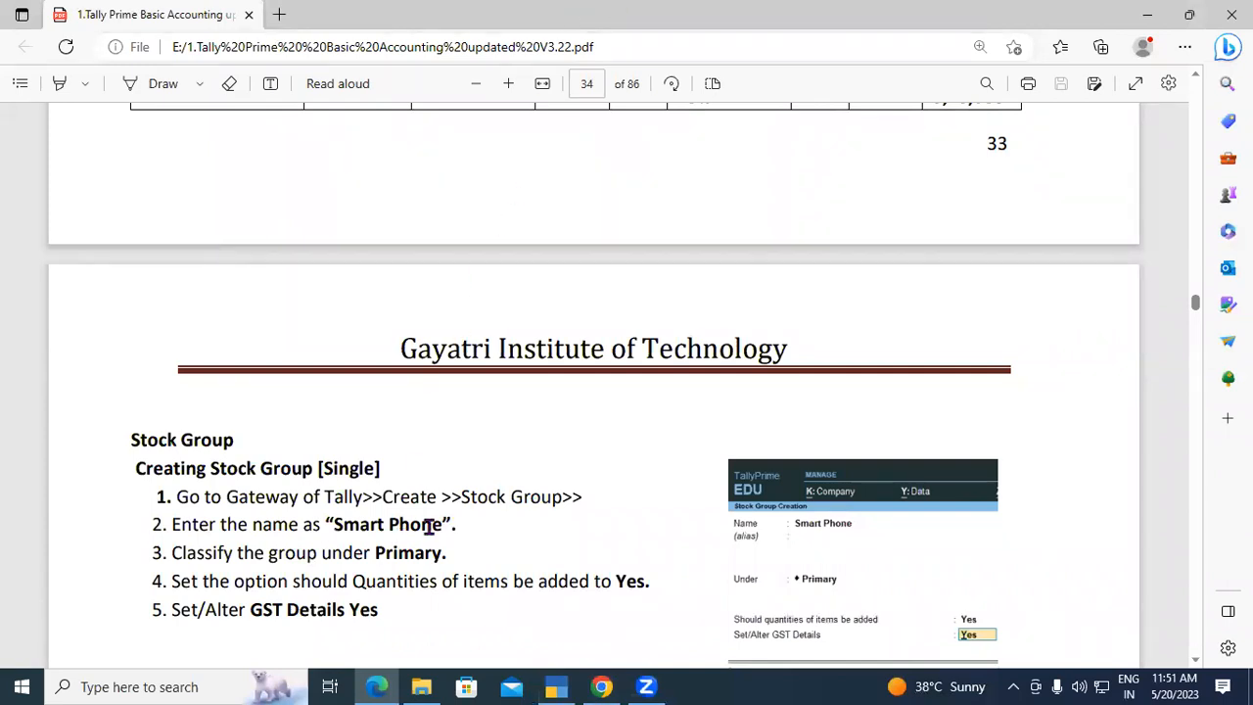
pyautogui.click(1194, 661)
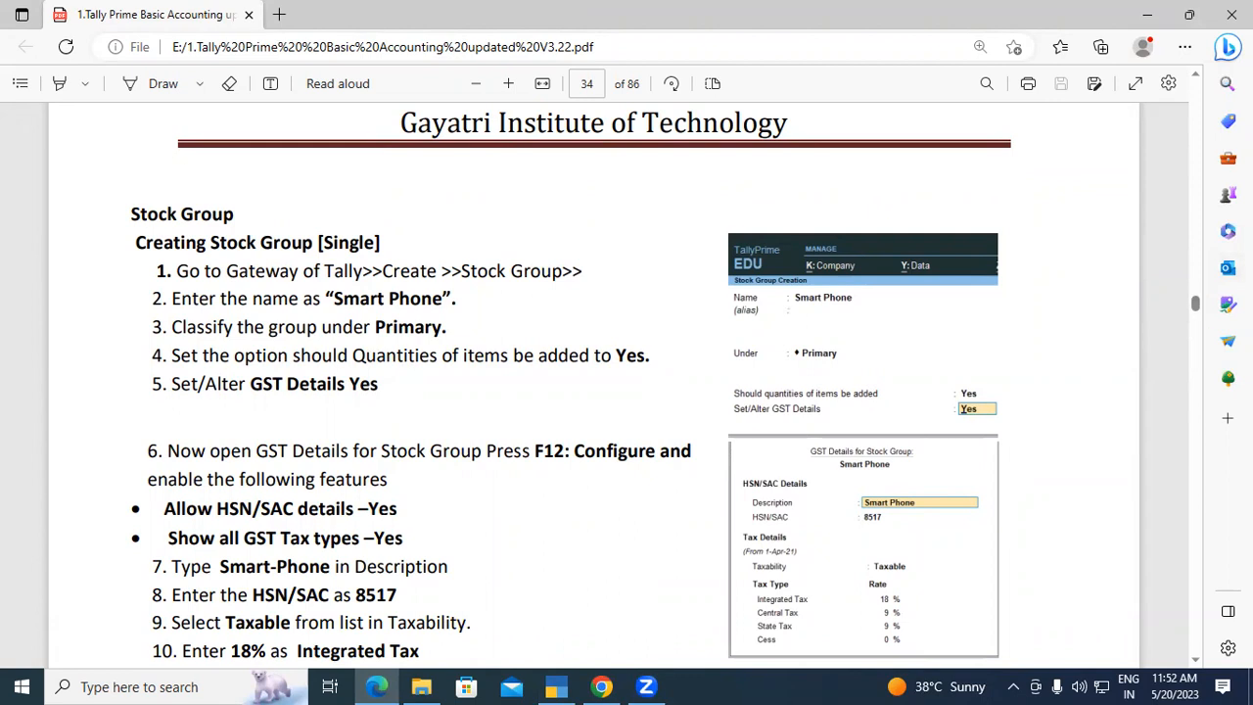
pyautogui.scroll(-3, 1198, 662)
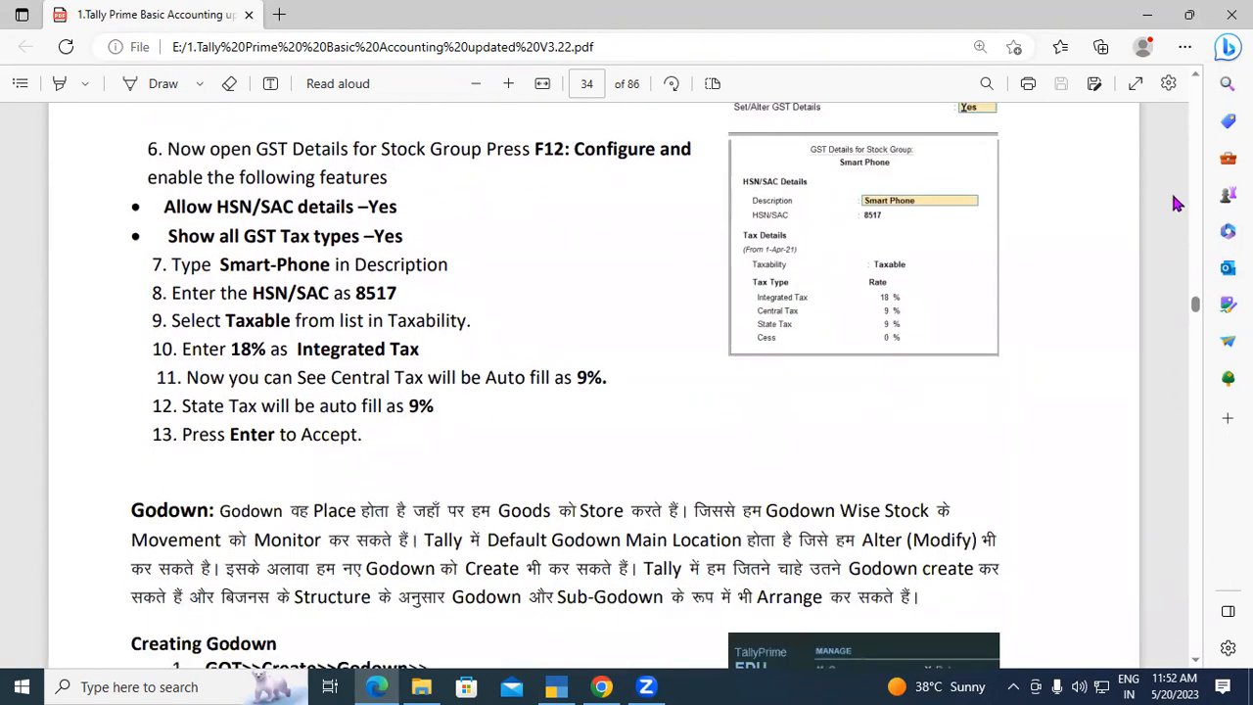
pyautogui.scroll(8, 1200, 78)
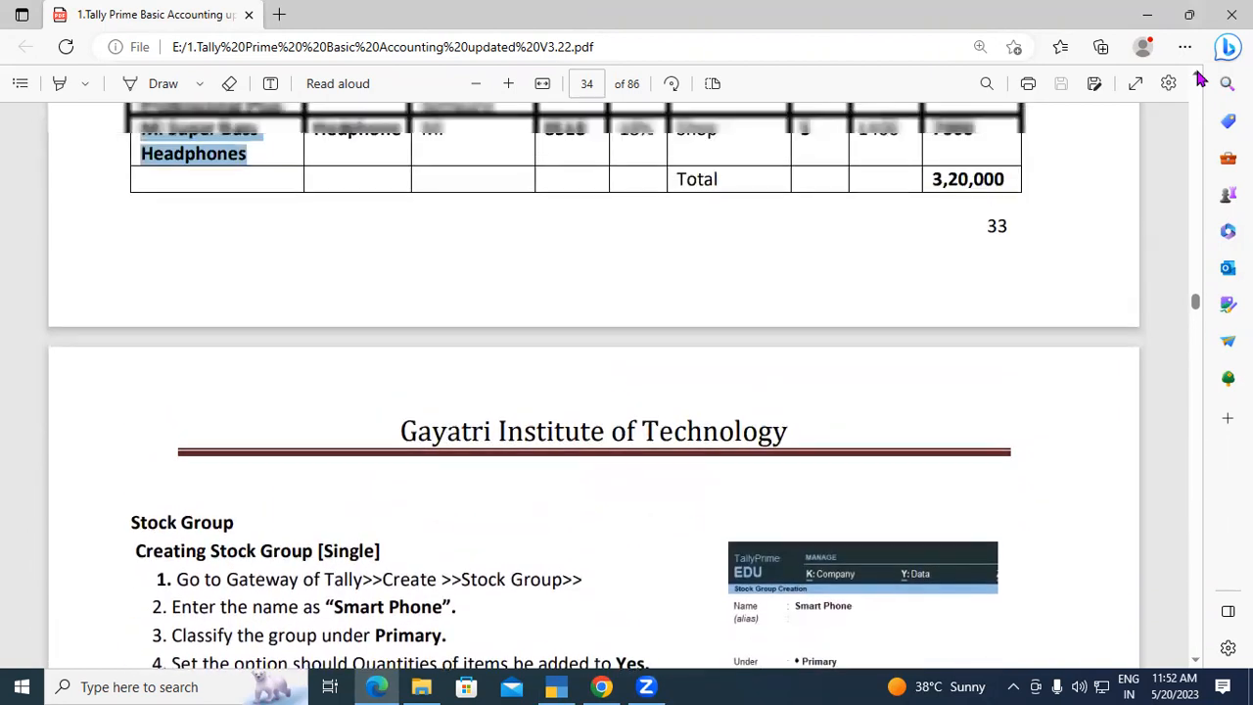
pyautogui.scroll(3, 1200, 78)
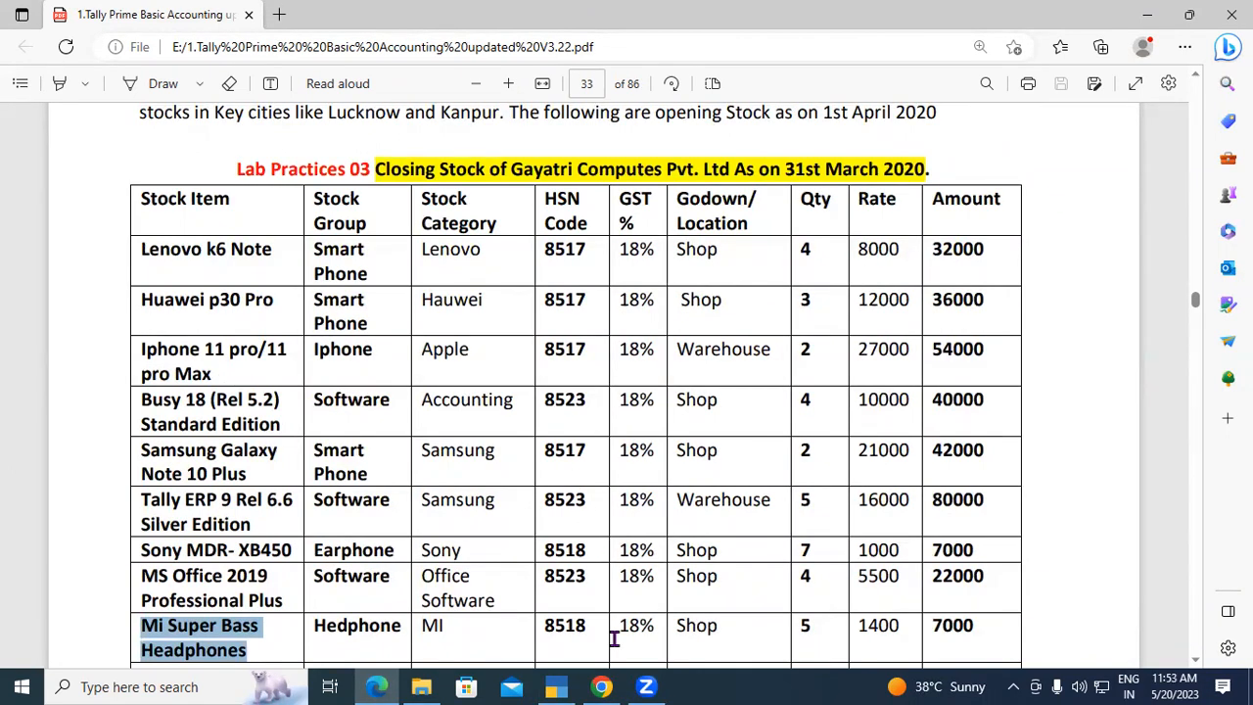
pyautogui.moveTo(556, 687)
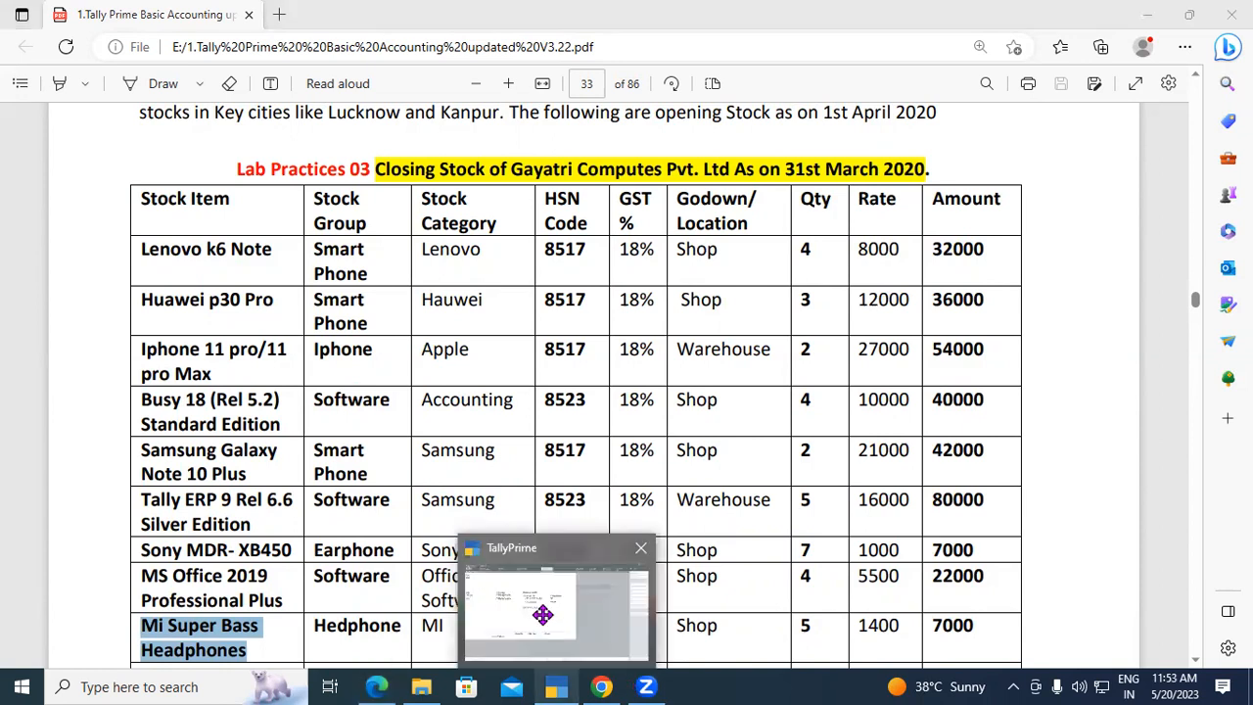
# Step: Return to TallyPrime, leave stock item creation and open the list of stock items for alteration
pyautogui.click(543, 611)
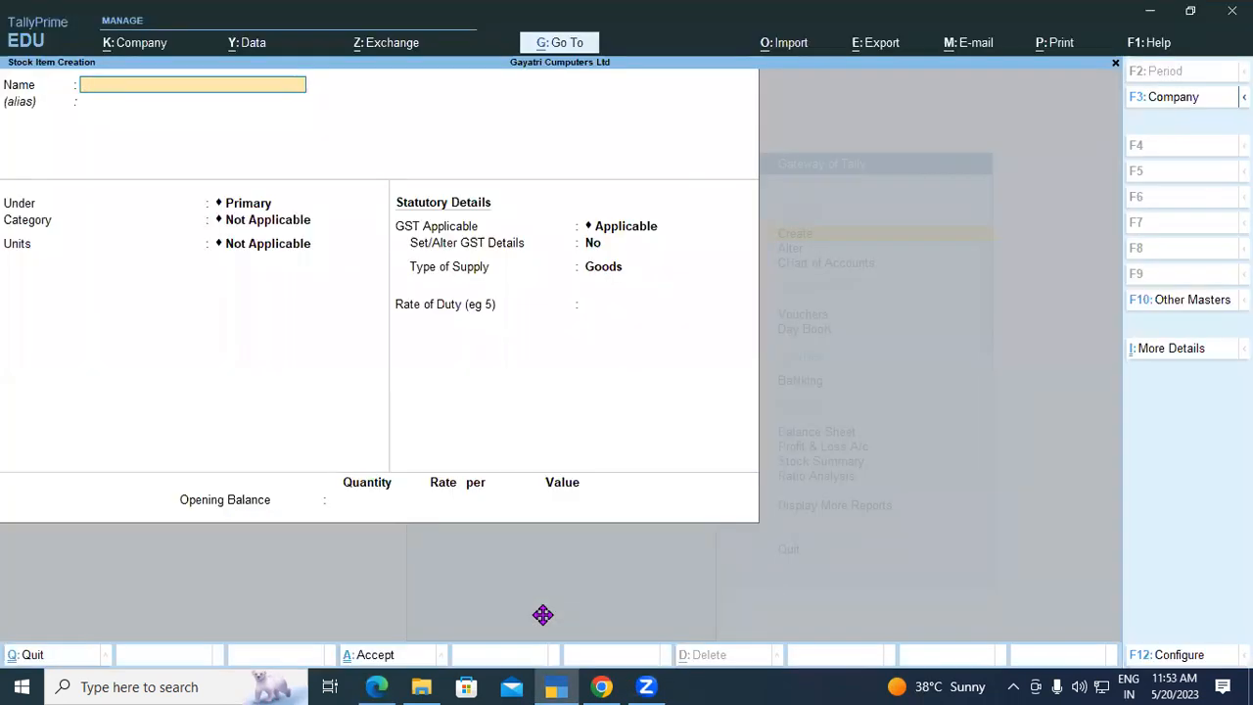
pyautogui.press('Escape')
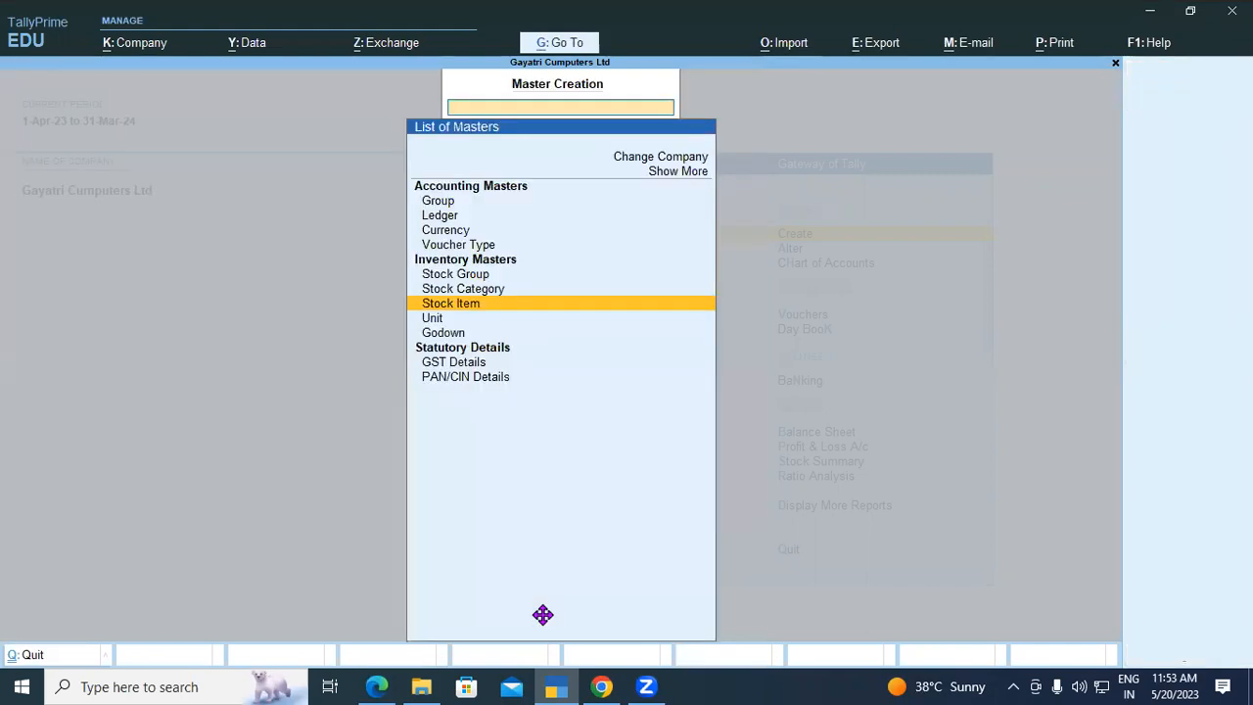
pyautogui.press('Escape')
pyautogui.press('Escape')
pyautogui.press('Escape')
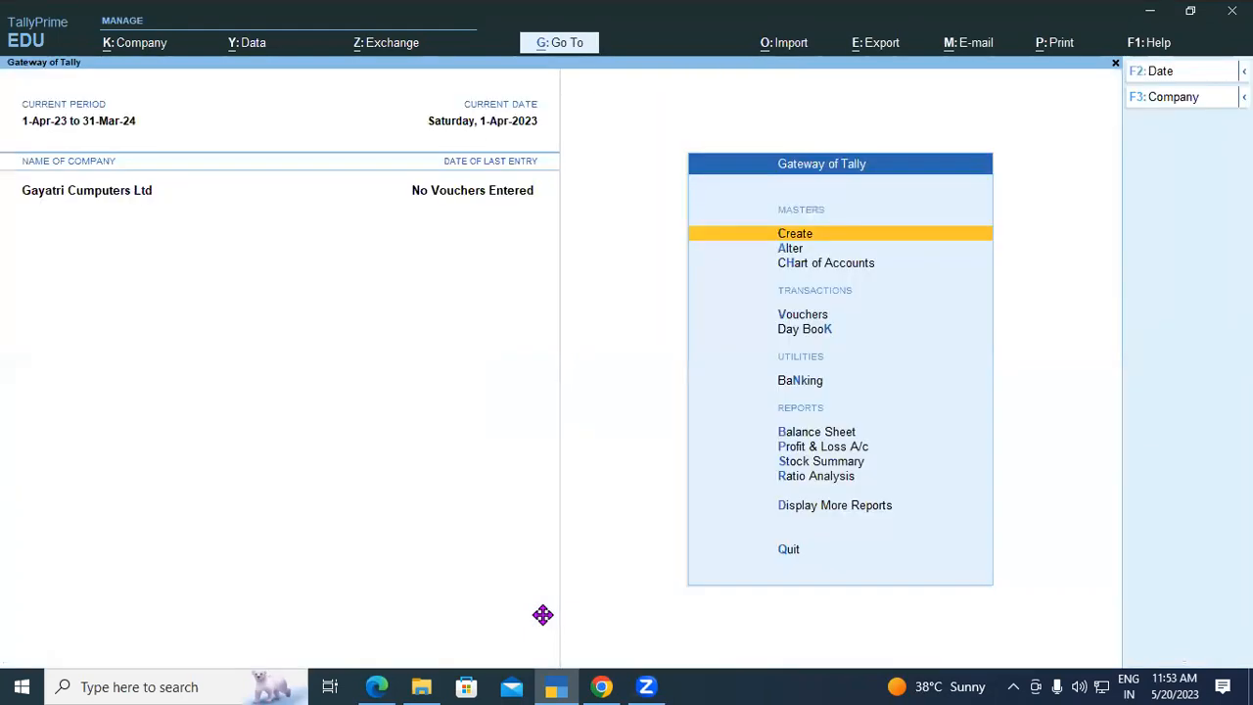
pyautogui.press('Down')
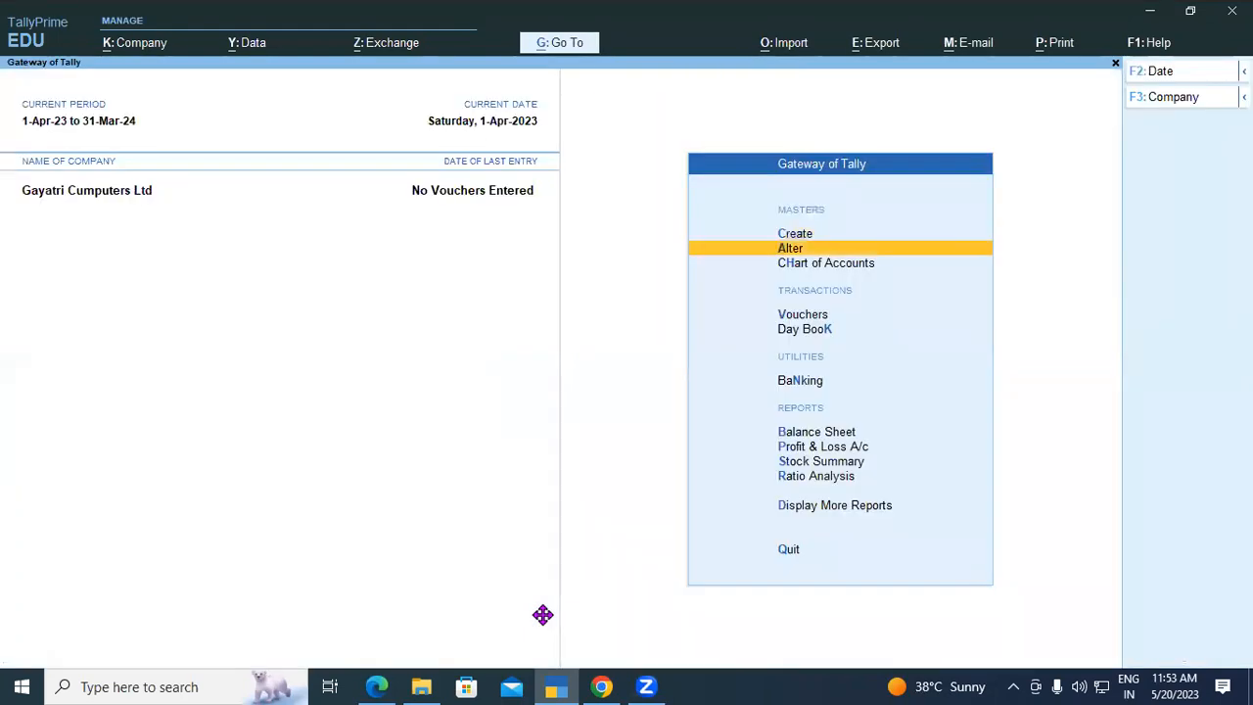
pyautogui.press('Return')
pyautogui.press('Down')
pyautogui.press('Down')
pyautogui.press('Down')
pyautogui.press('Down')
pyautogui.press('Down')
pyautogui.press('Down')
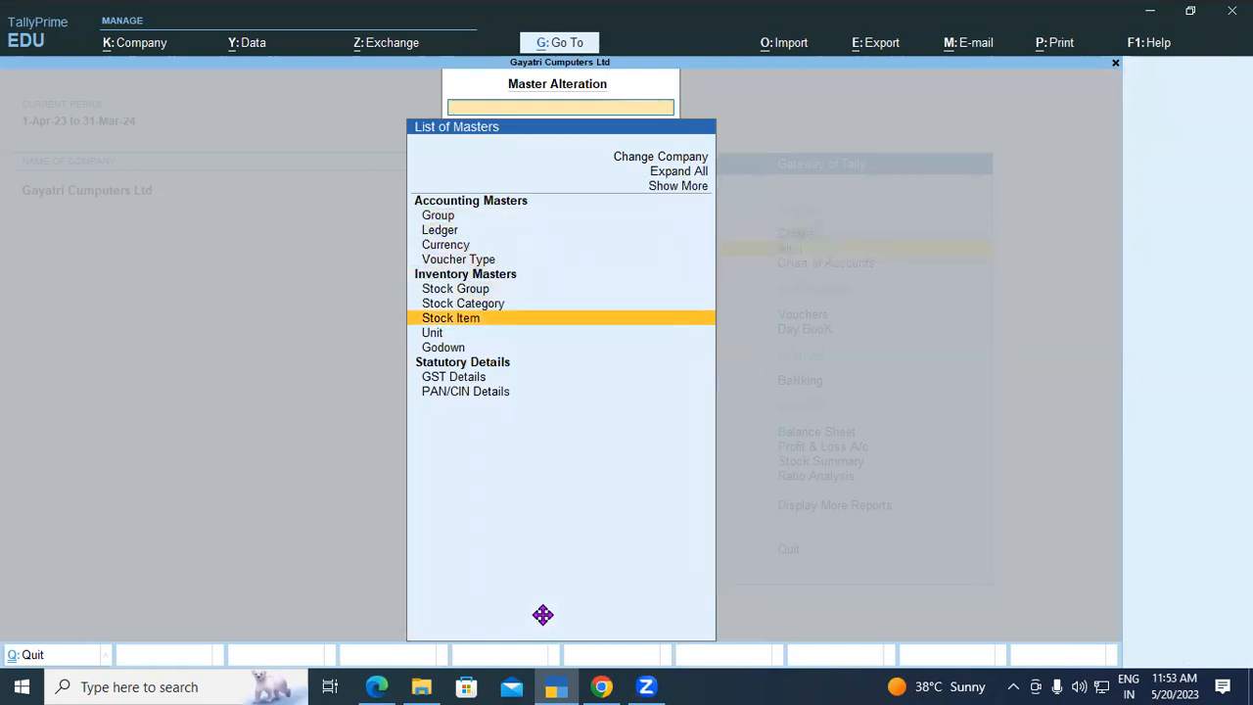
pyautogui.press('Return')
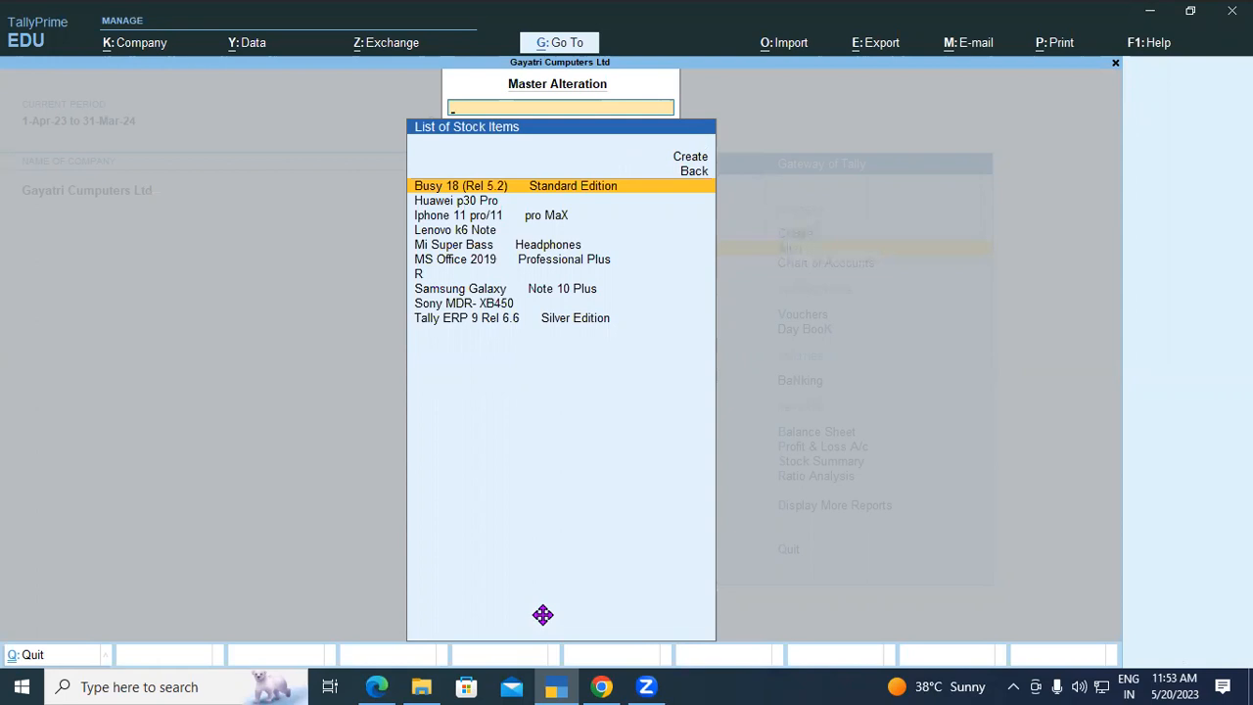
# Step: Review the Busy 18 (Rel 5.2) Standard Edition item's details and godown allocation, accept them and return to the Gateway of Tally
pyautogui.press('Return')
pyautogui.press('Return')
pyautogui.press('Return')
pyautogui.press('Return')
pyautogui.press('Return')
pyautogui.press('Return')
pyautogui.press('Return')
pyautogui.press('Return')
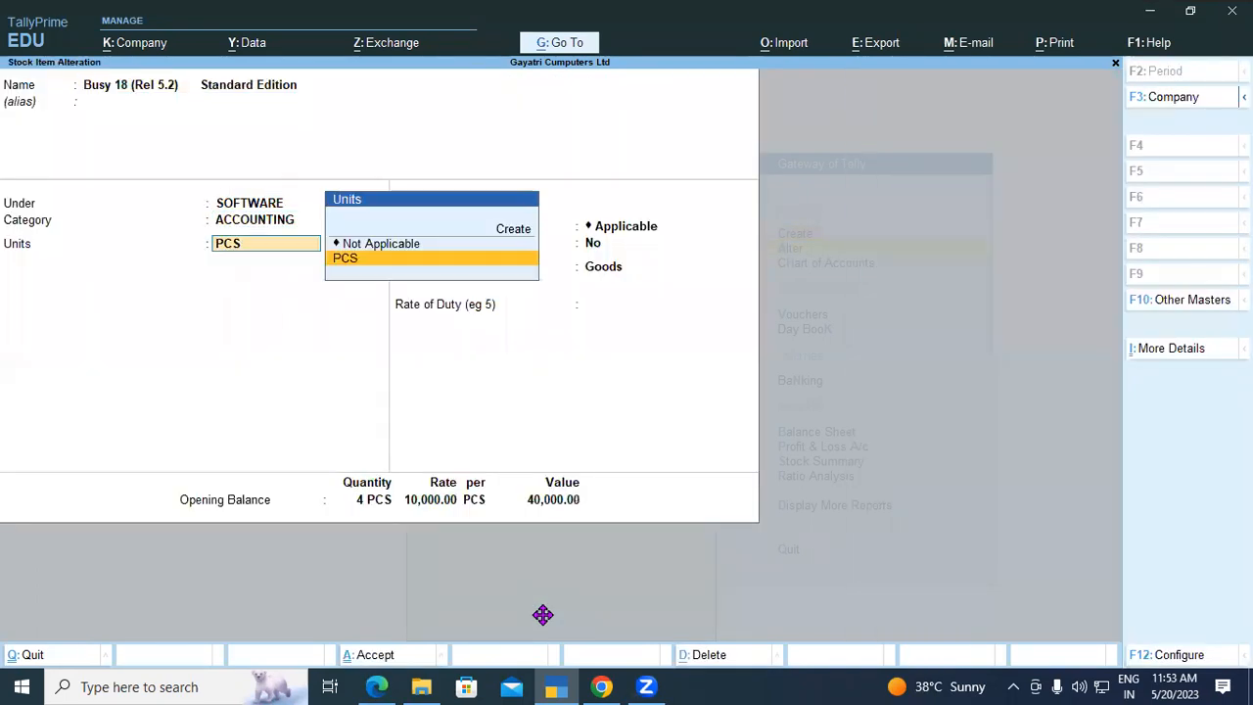
pyautogui.press('Return')
pyautogui.press('Return')
pyautogui.press('Return')
pyautogui.press('Return')
pyautogui.press('Return')
pyautogui.press('Return')
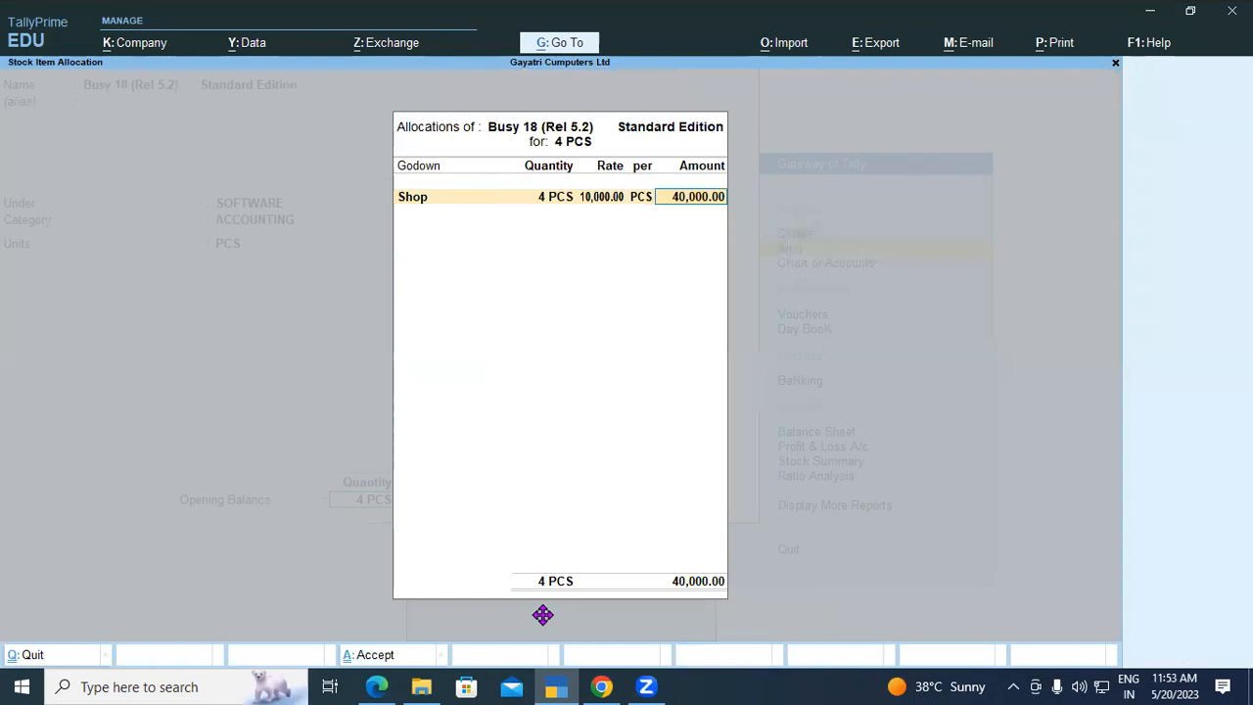
pyautogui.press('Return')
pyautogui.press('Return')
pyautogui.press('Return')
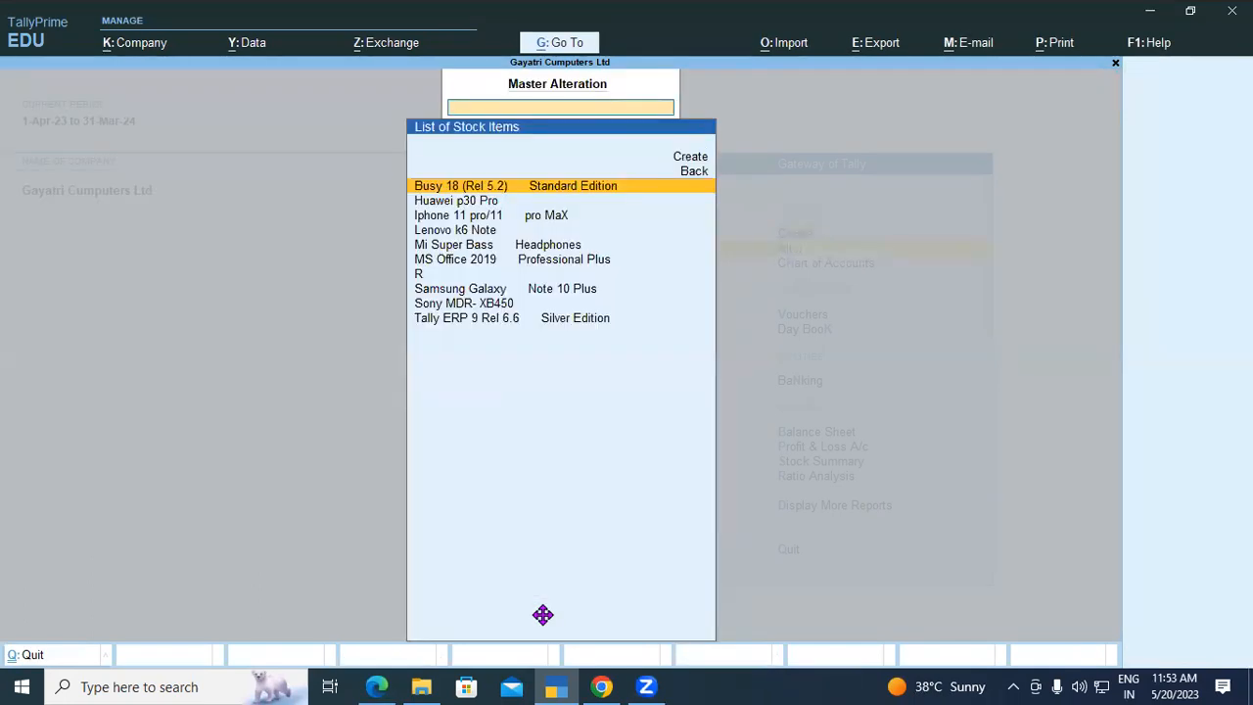
pyautogui.press('Escape')
pyautogui.press('Escape')
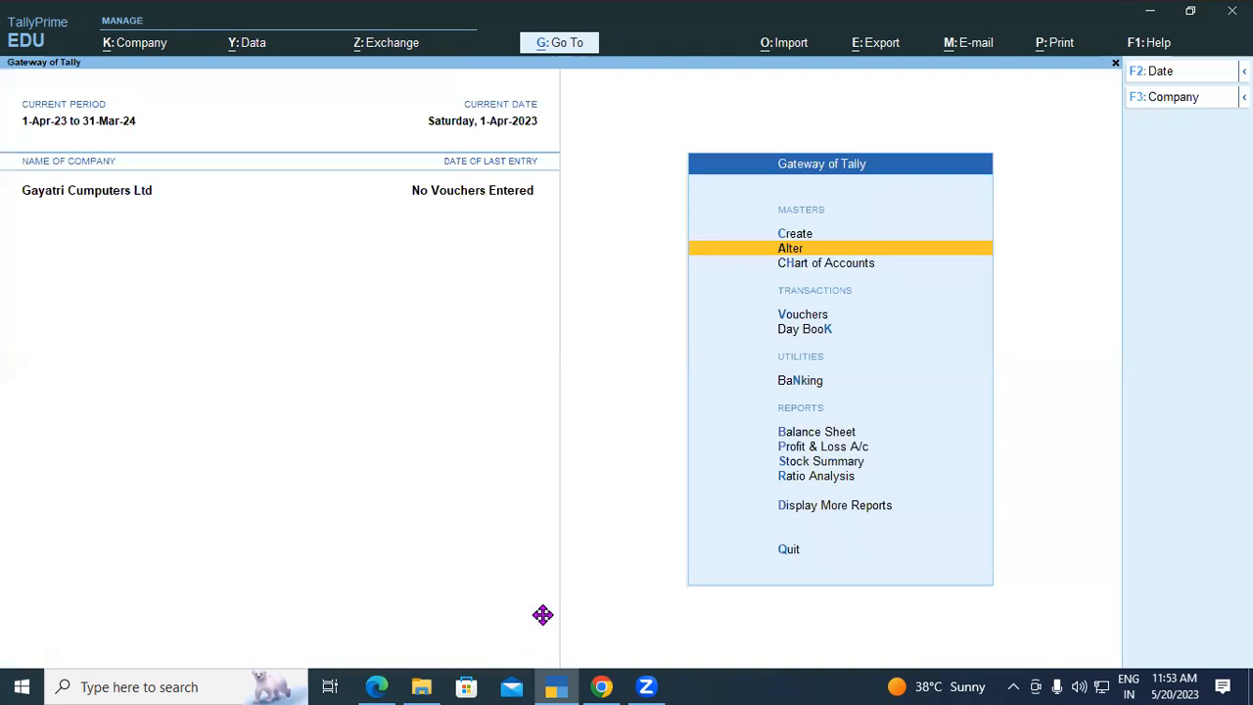